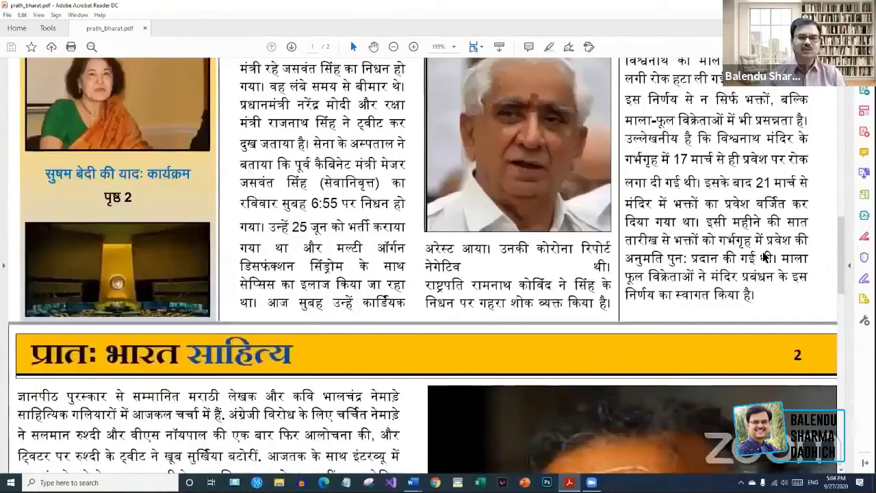
- Examine the articles, headlines and pictures on both pages of the newspaper PDF
scroll(438, 274, up, 5)
scroll(765, 255, down, 5)
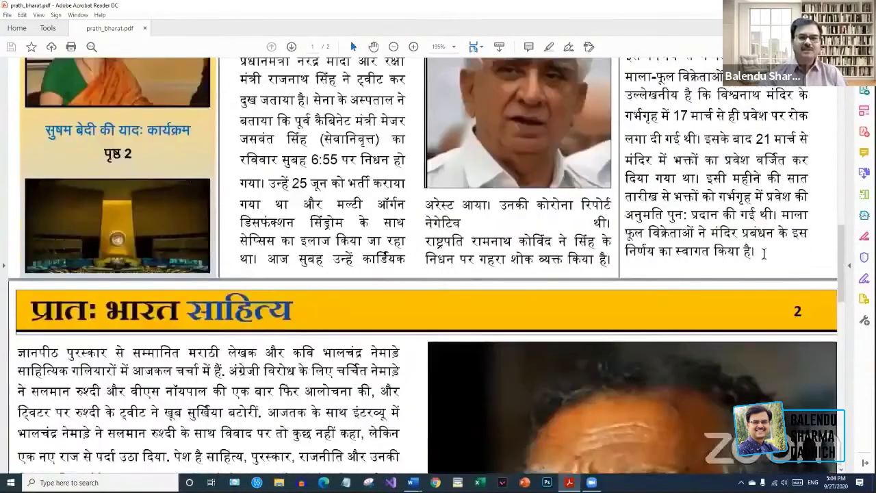
scroll(765, 255, down, 8)
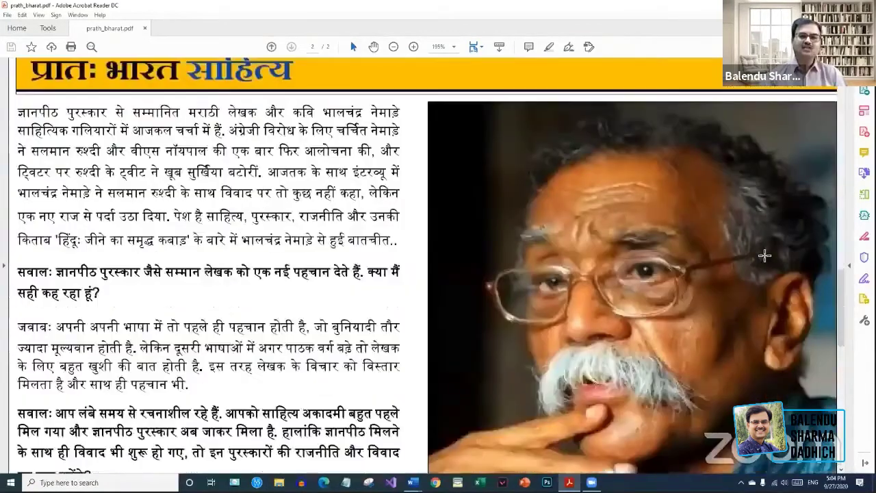
scroll(763, 254, down, 9)
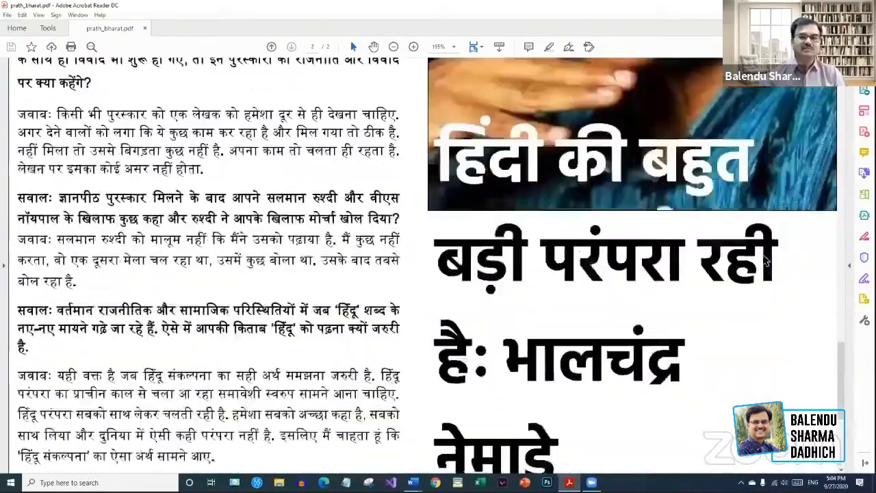
scroll(765, 258, down, 1)
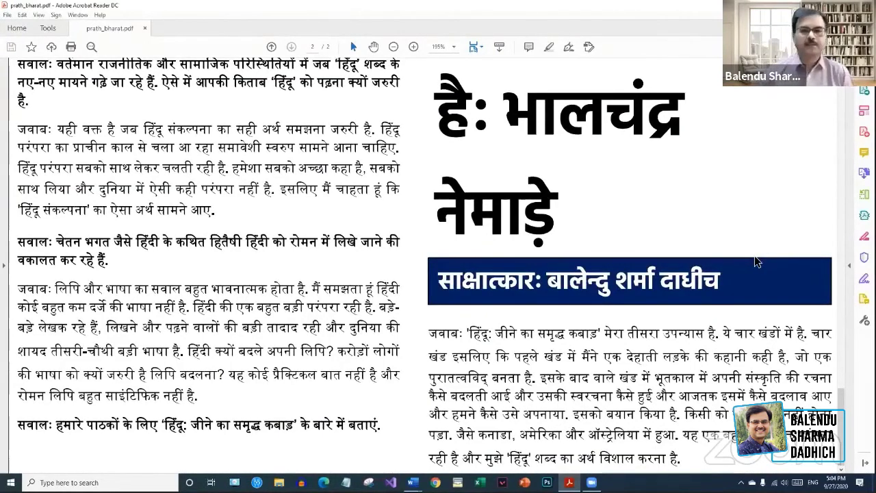
scroll(765, 260, up, 5)
scroll(756, 259, up, 15)
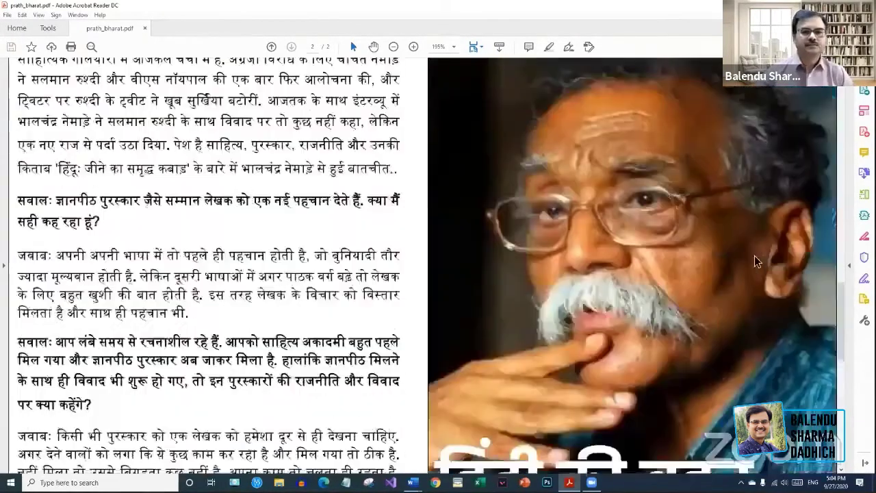
scroll(754, 256, up, 9)
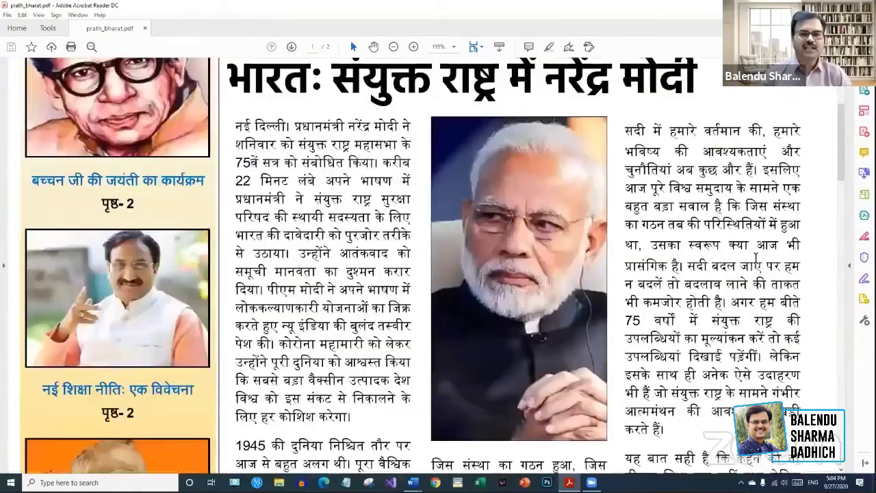
scroll(755, 256, up, 4)
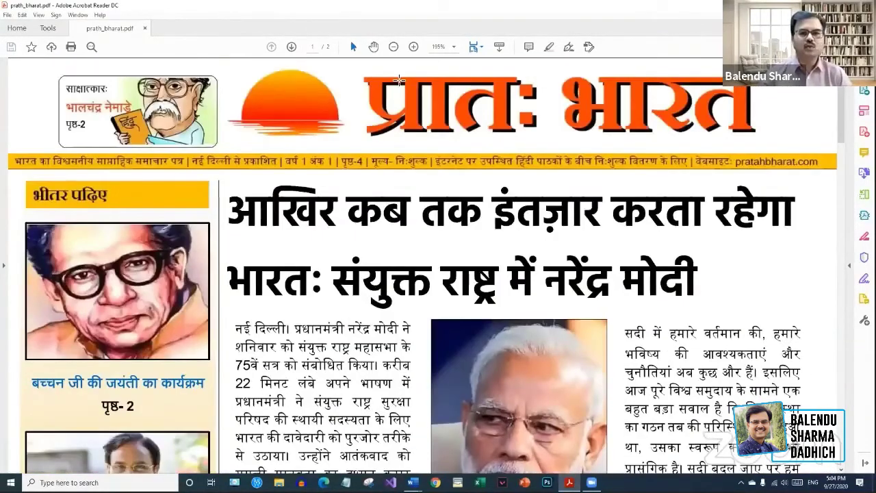
- Display the newspaper PDF at 75% and inspect the overall layout of both pages
click(454, 47)
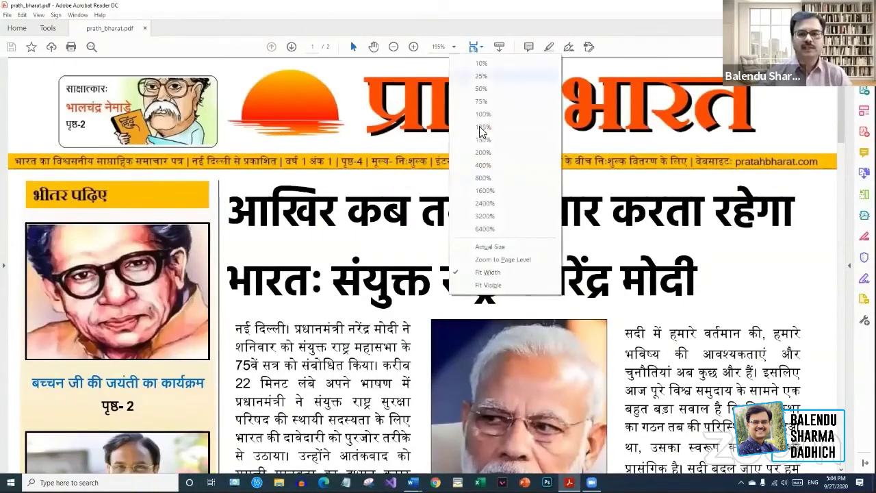
click(488, 103)
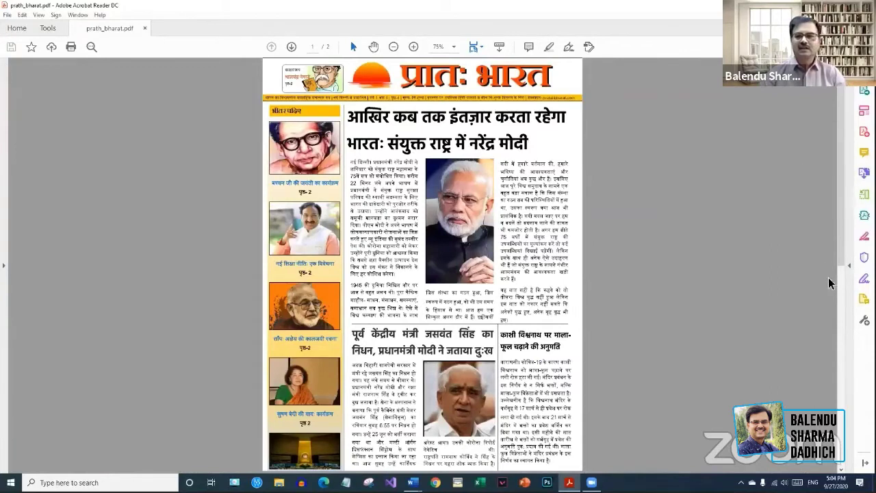
click(838, 296)
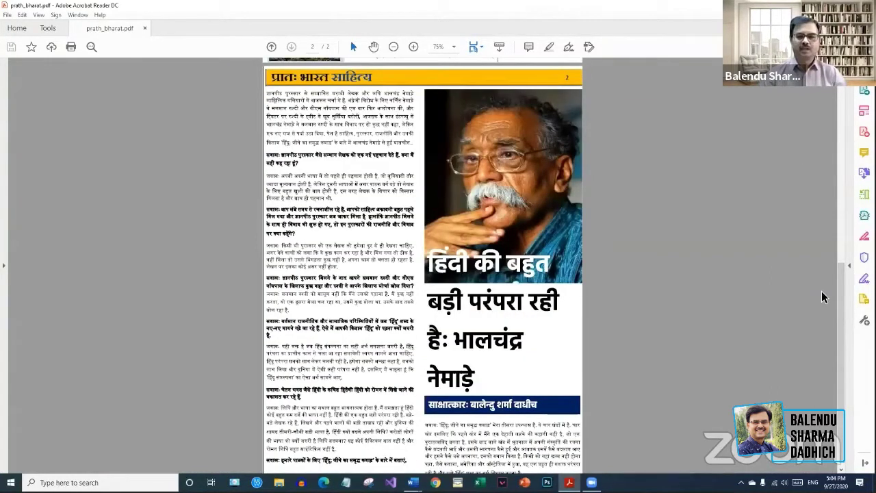
click(842, 89)
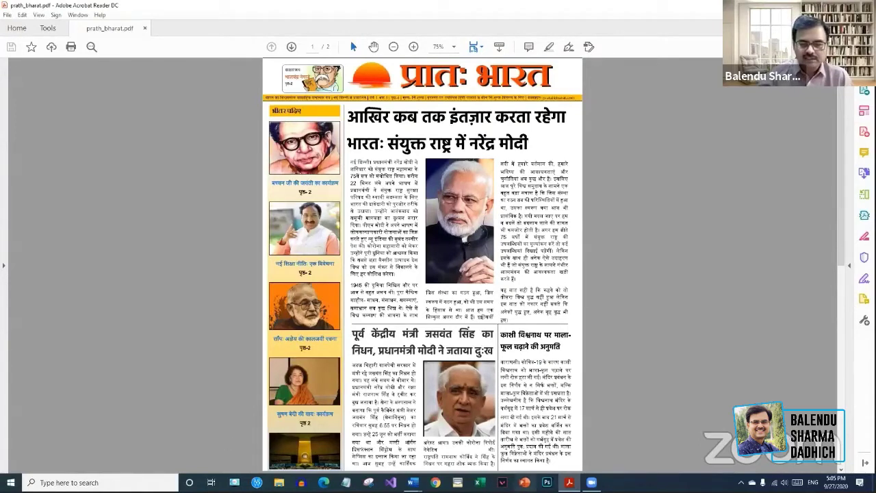
- Switch to Document1 in Word and write two Hindi lines: "यह माइक्रोसॉफ्ट वर्ड है" and "यहां पर दूसरी लाईन है"
mouse_move(412, 483)
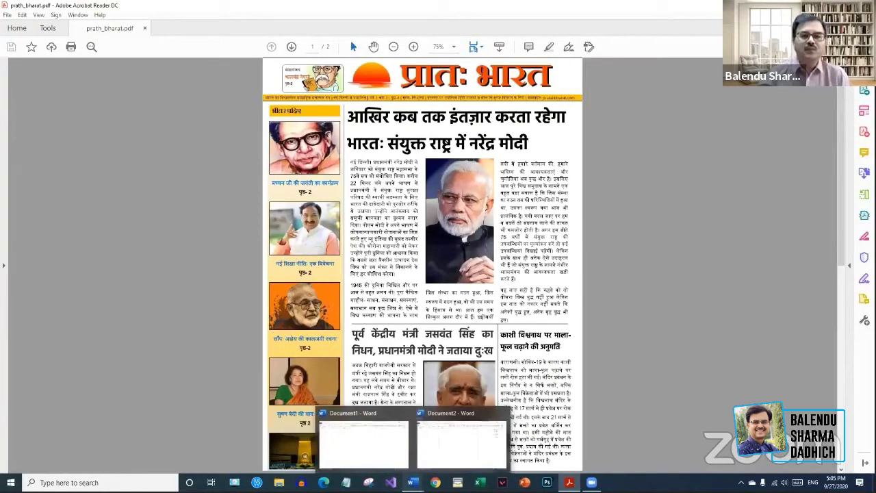
click(352, 446)
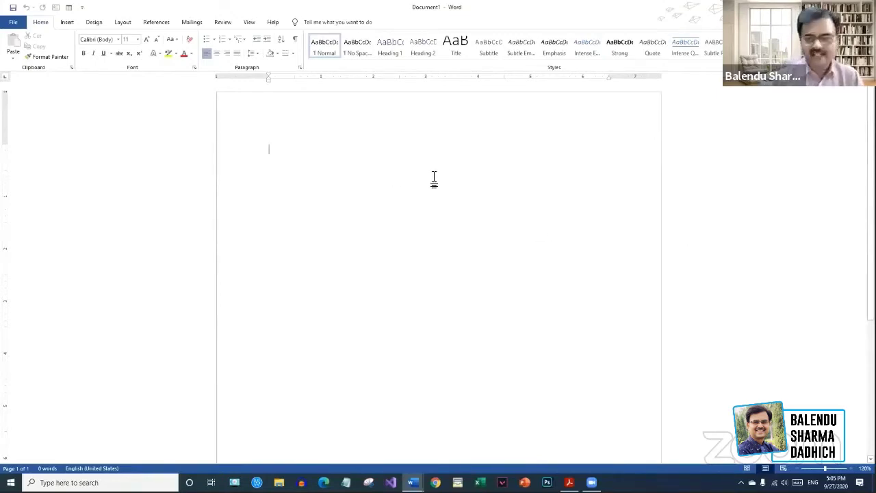
key(alt+shift)
text(यह माइक्रोस)
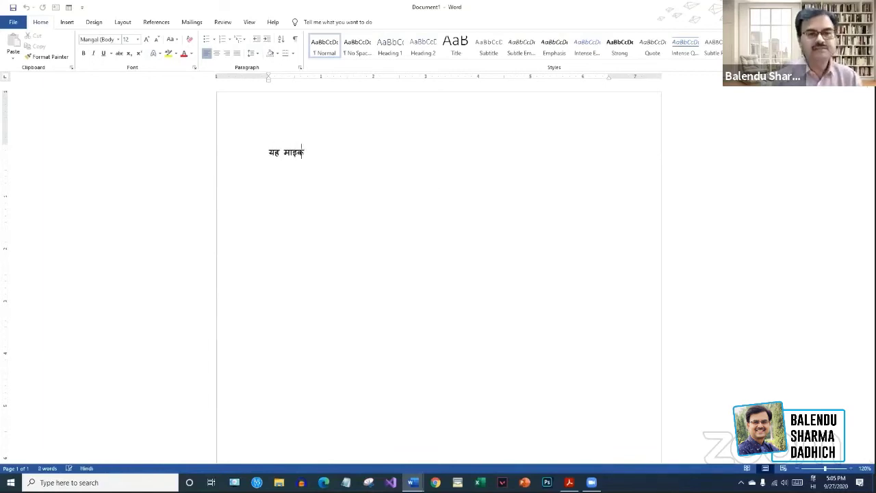
text(ॉफ्ट वर्डहै)
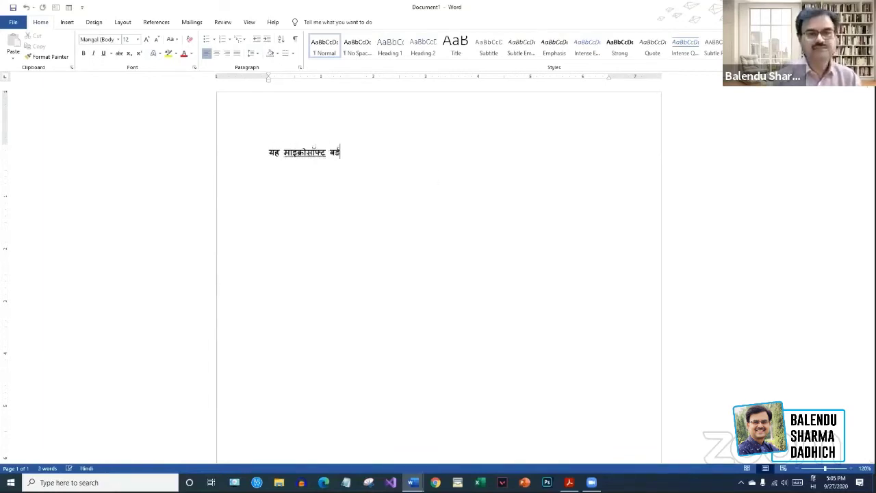
key(BackSpace)
key(BackSpace)
text(है)
key(Return)
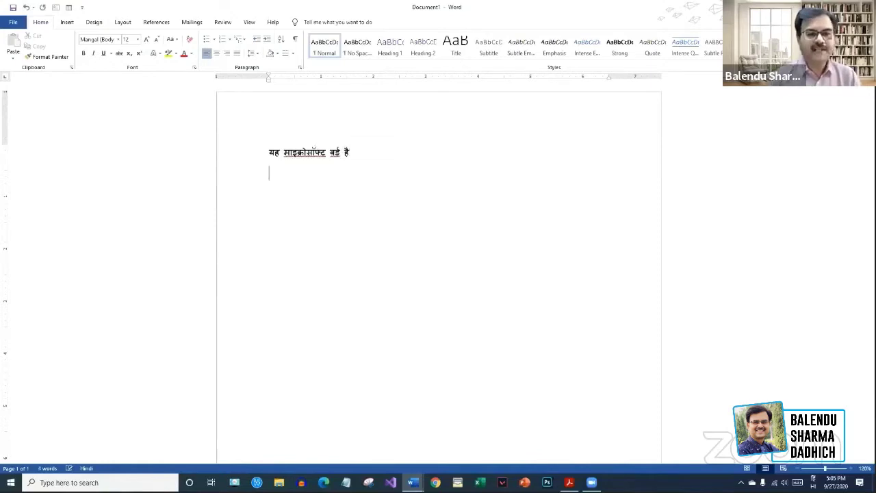
text(यहां)
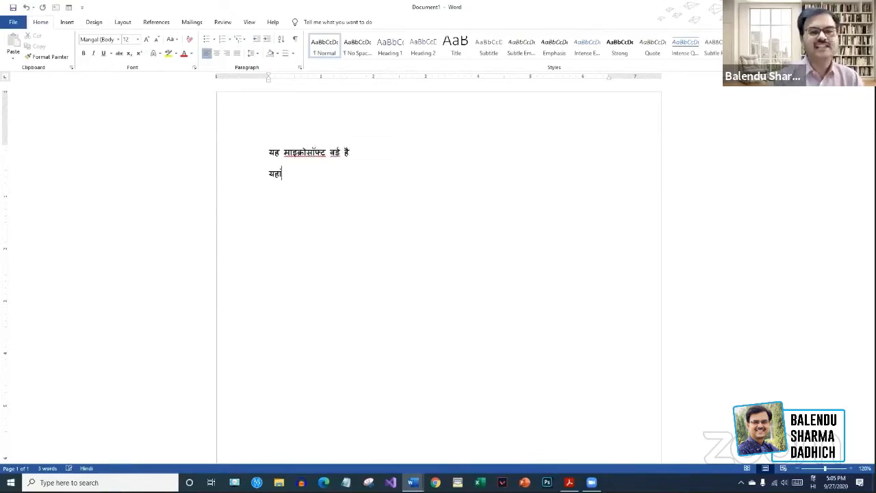
text( पर दूसरी लाईन है)
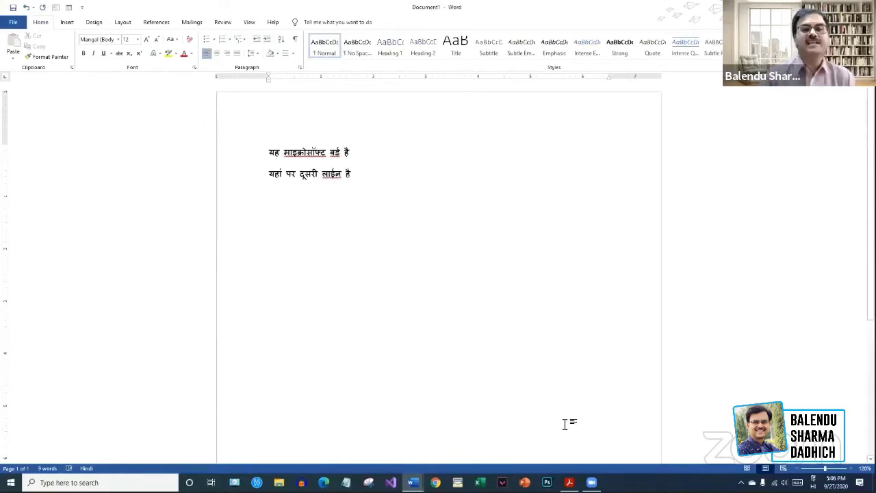
- Glance at the newspaper PDF in Acrobat Reader, return to Document1 in Word and delete both Hindi lines
key(alt+Tab)
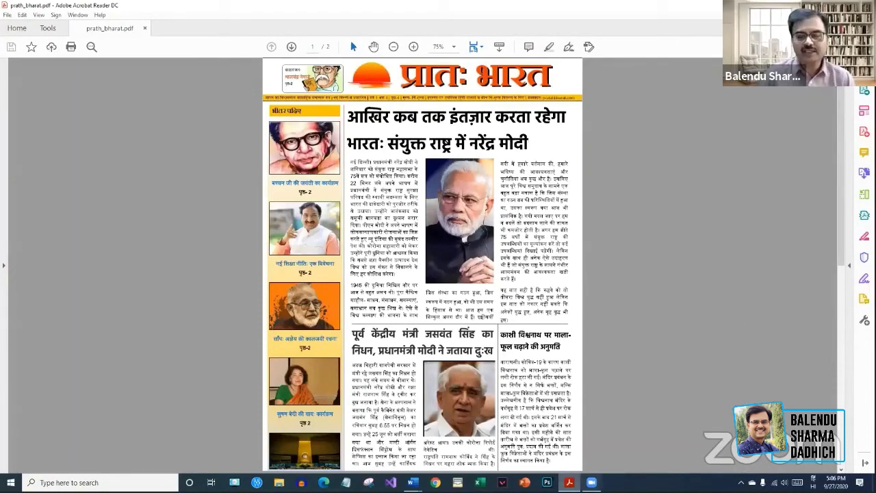
mouse_move(412, 483)
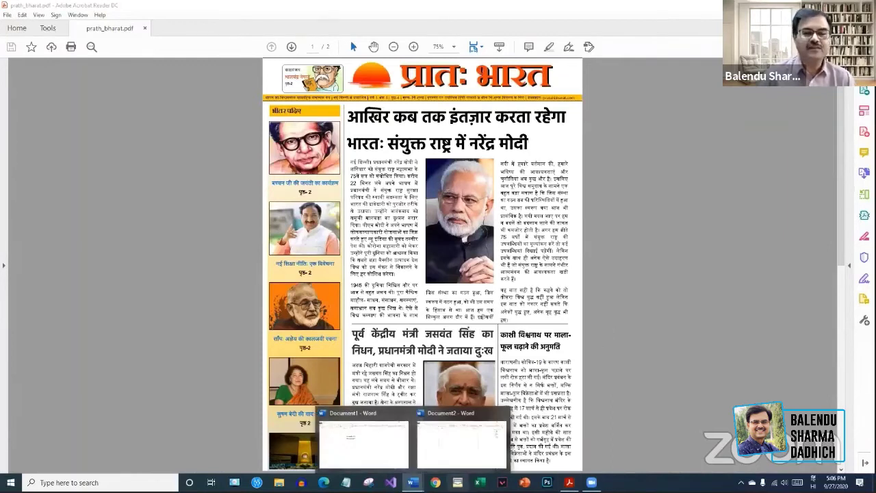
click(363, 442)
key(ctrl+a)
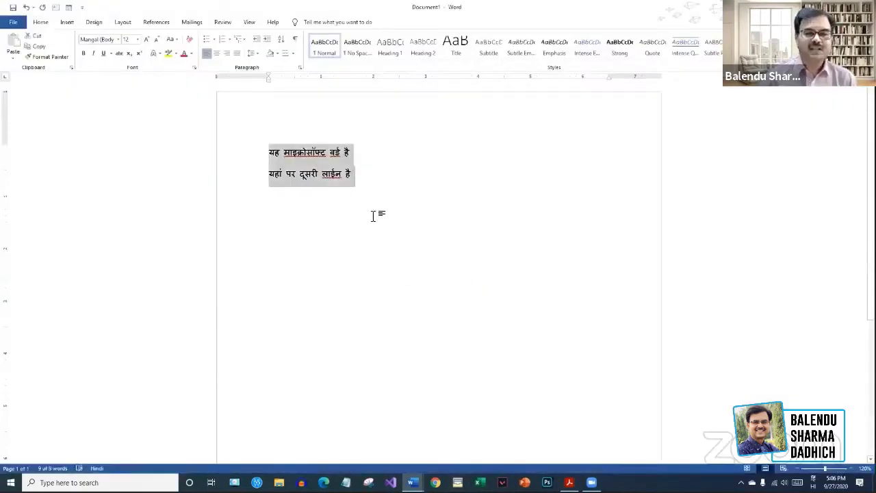
click(375, 209)
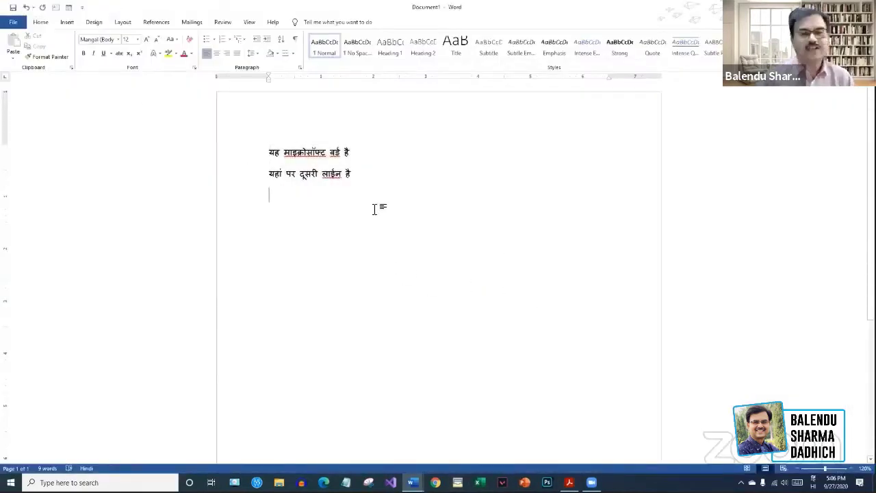
drag(250, 118, 419, 255)
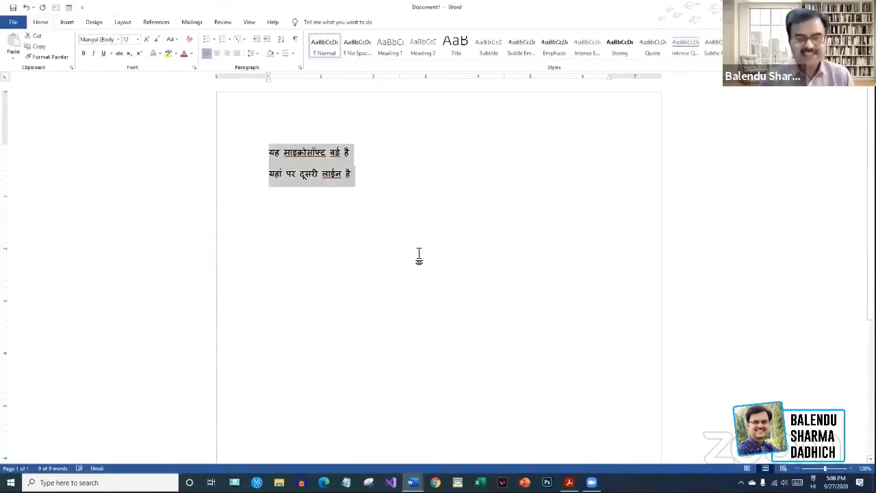
key(Delete)
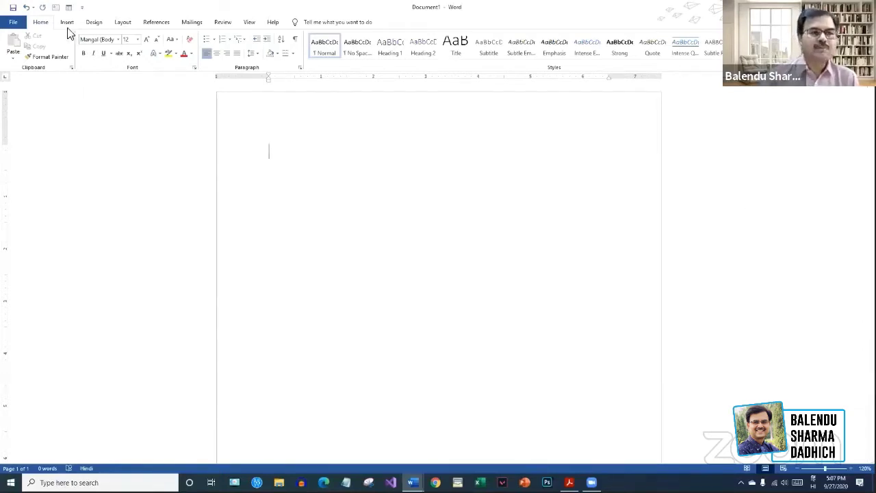
- Apply the last custom margin setting of 0" on all four sides of the page
click(123, 24)
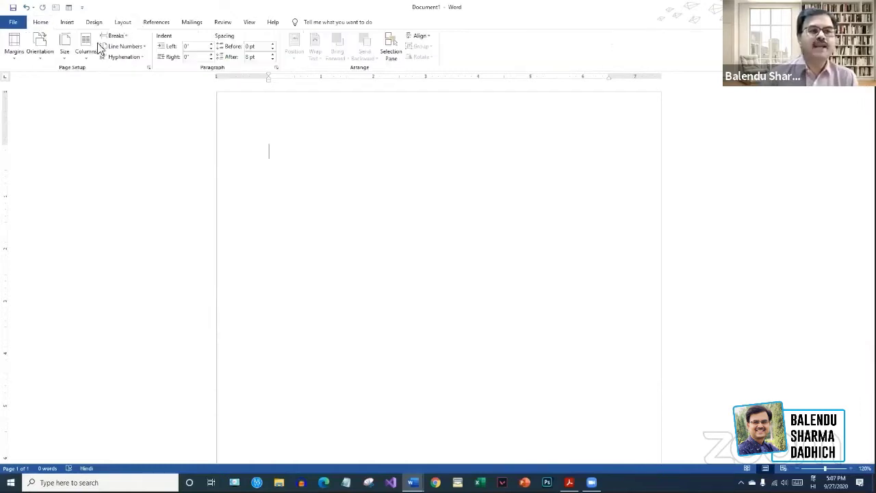
click(15, 55)
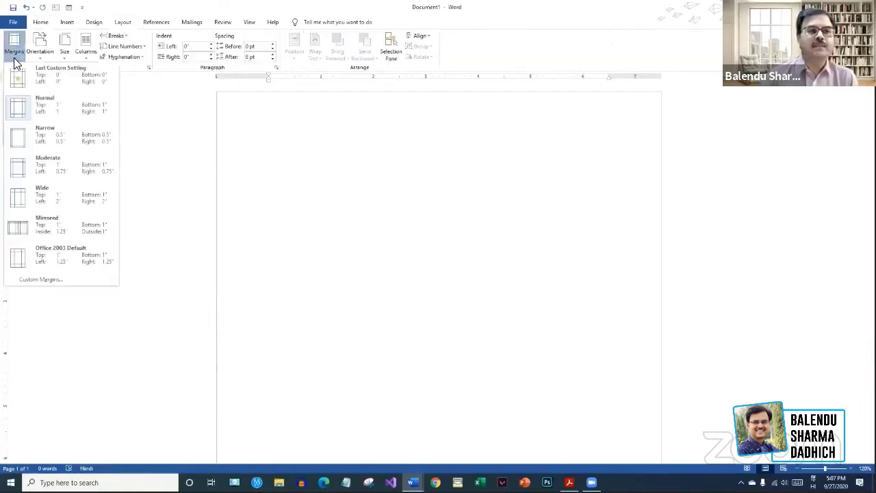
click(67, 78)
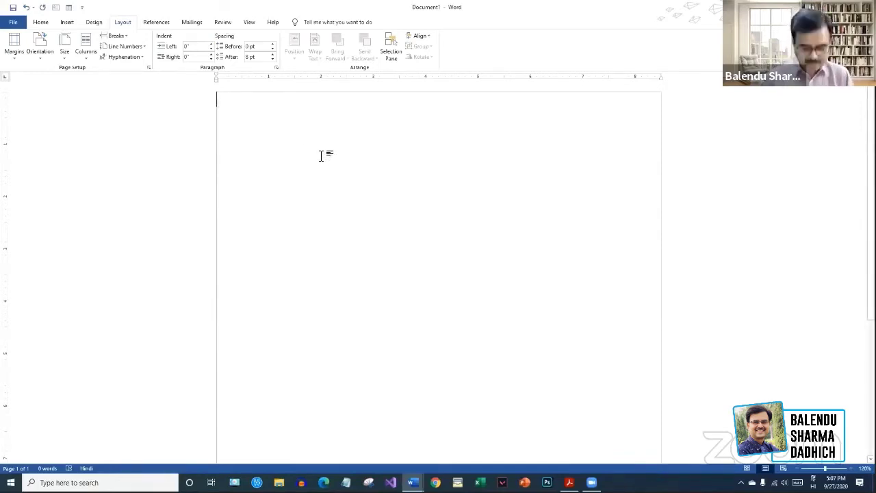
- Insert page breaks to extend the blank document to four pages and return the cursor to the first page
scroll(321, 156, down, 4)
key(ctrl+Return)
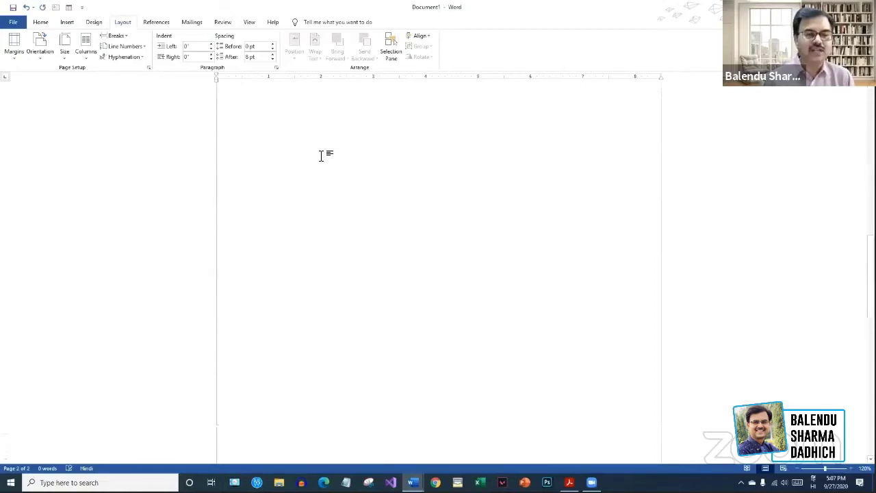
key(ctrl+Return)
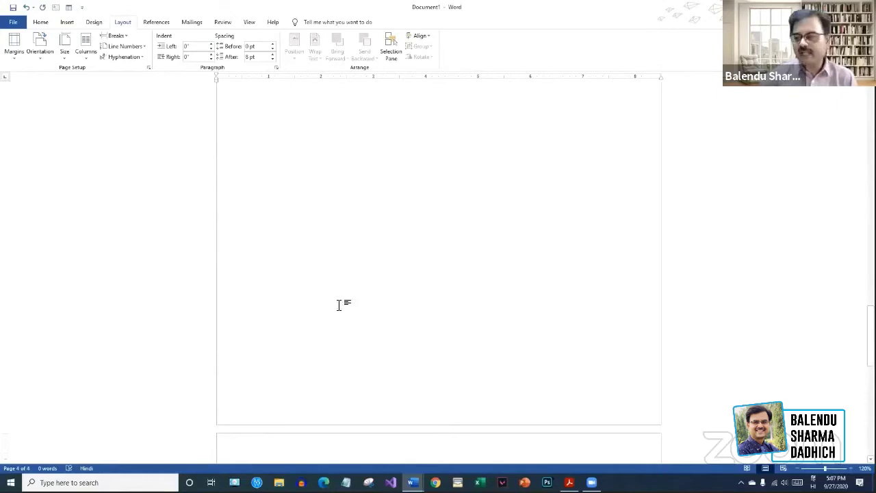
scroll(340, 306, down, 7)
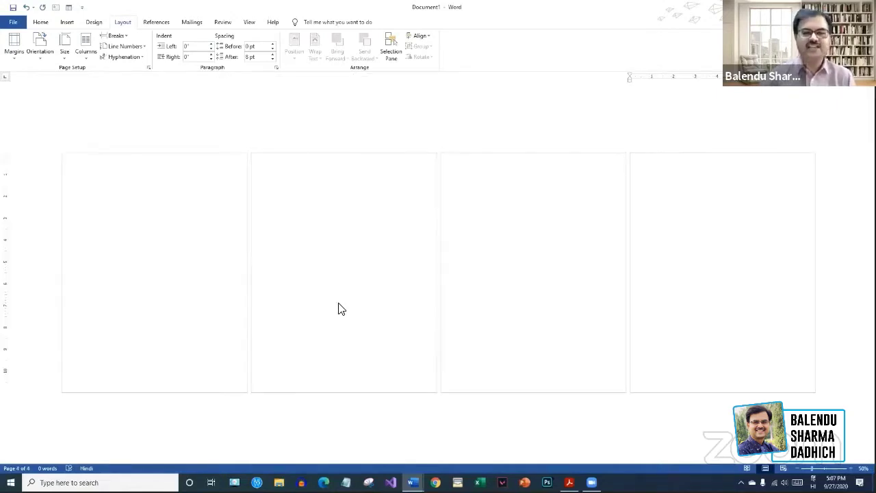
click(140, 180)
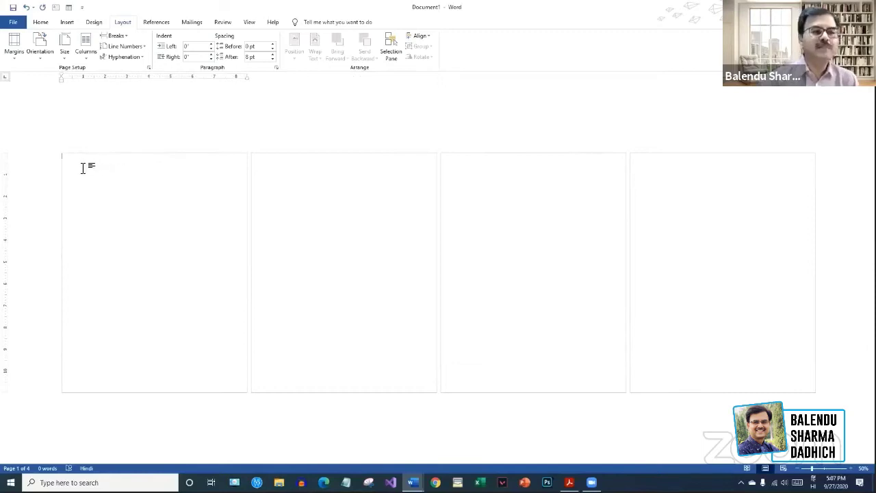
- Look over the built-in text box gallery and the Quick Access Toolbar option for Draw Text Box
click(68, 22)
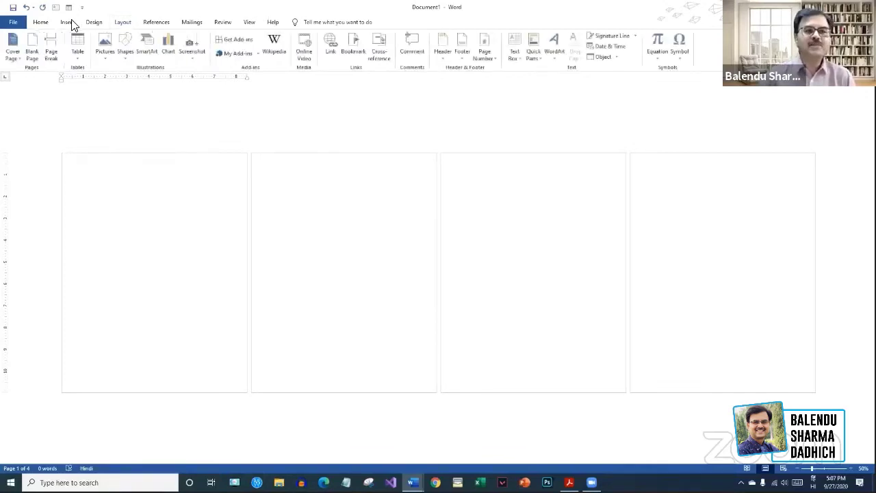
click(523, 60)
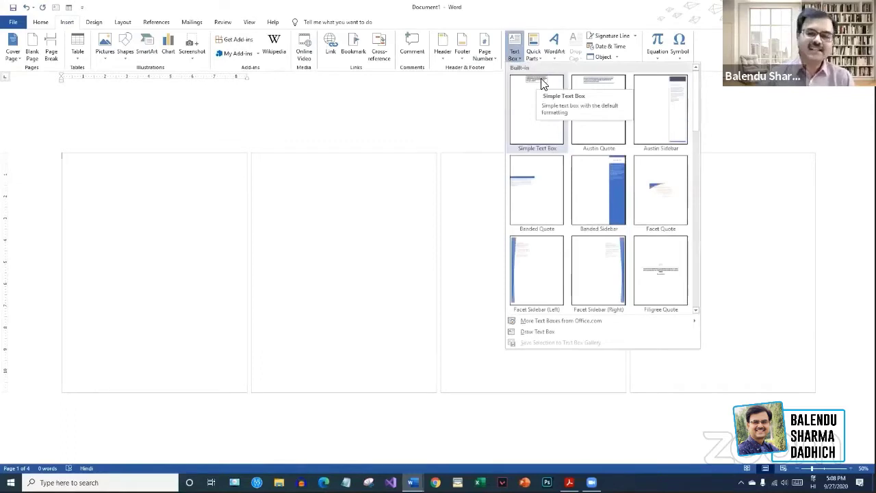
right_click(560, 333)
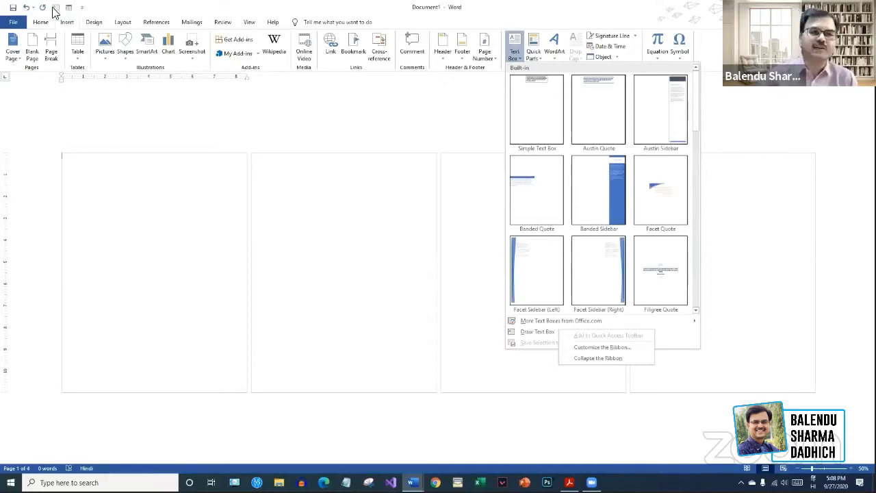
click(140, 6)
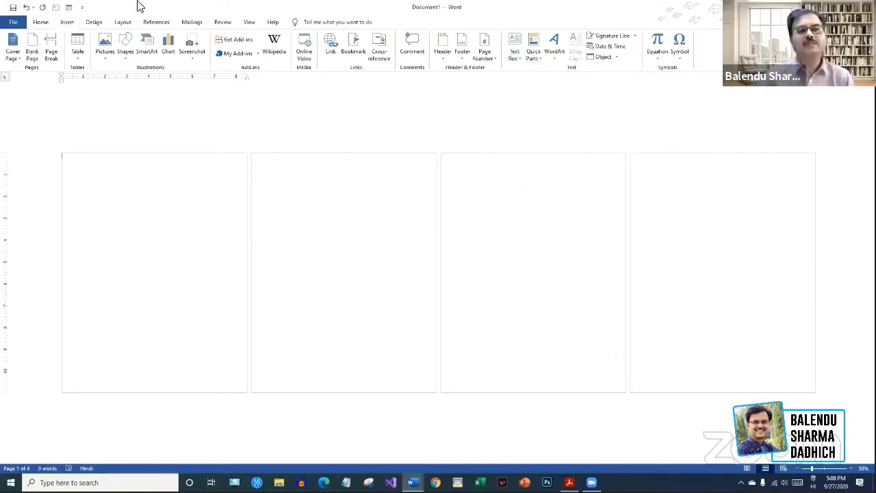
- Draw a text box covering the whole first page and stretch its side borders out to the page edges
click(57, 9)
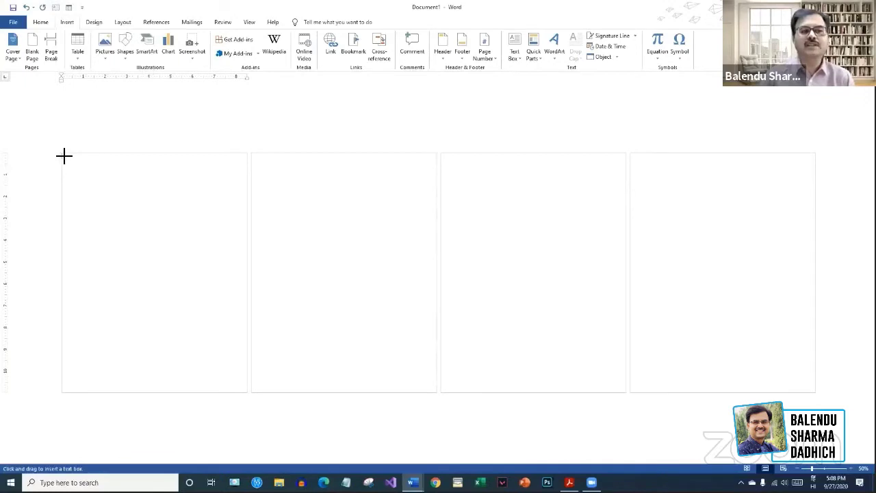
mouse_move(63, 156)
mouse_down()
mouse_move(172, 343)
mouse_move(246, 391)
mouse_up()
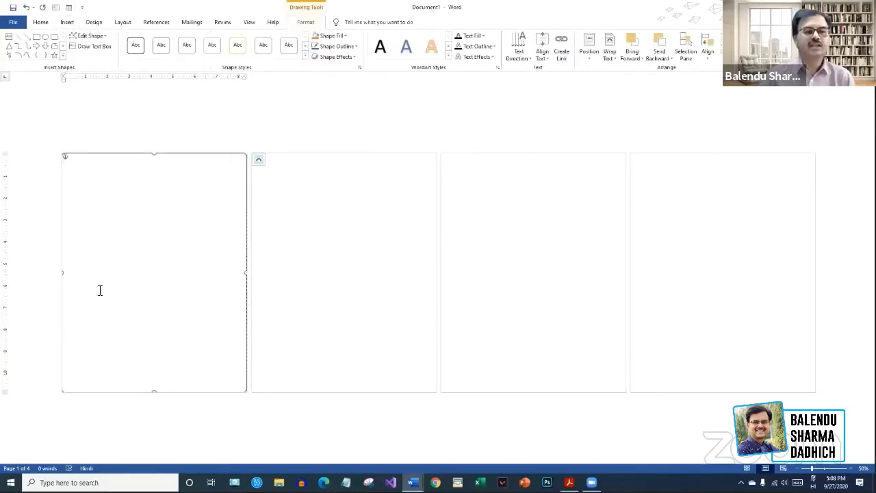
drag(63, 273, 64, 277)
click(253, 126)
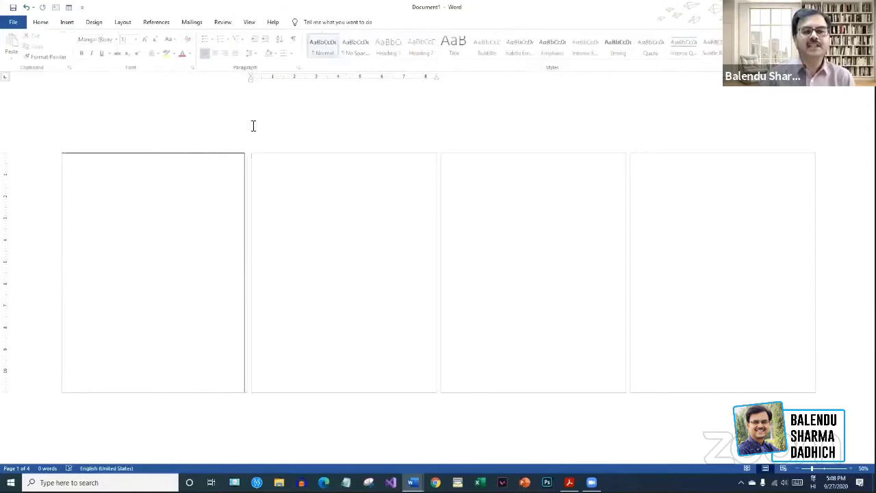
click(243, 269)
drag(245, 273, 248, 277)
click(284, 116)
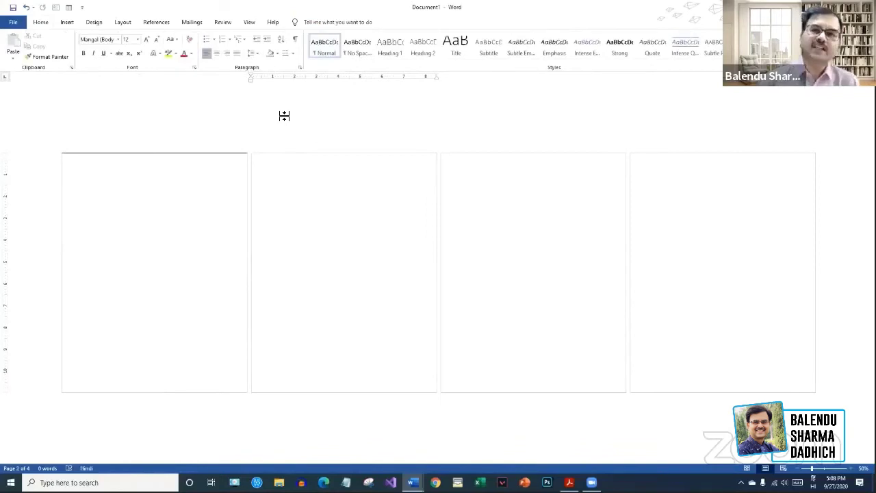
click(214, 189)
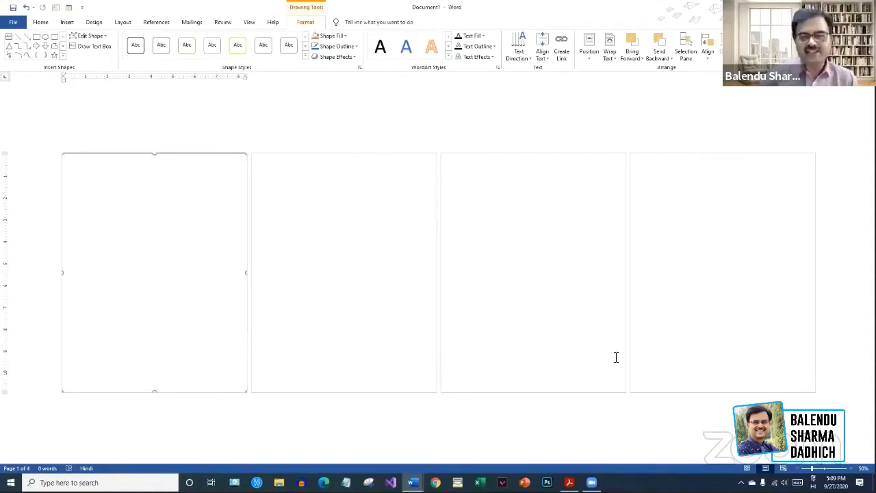
- Glance at the newspaper PDF in Acrobat Reader, return to Document1 in Word and copy the full-page text box onto the other three pages
key(alt+Tab)
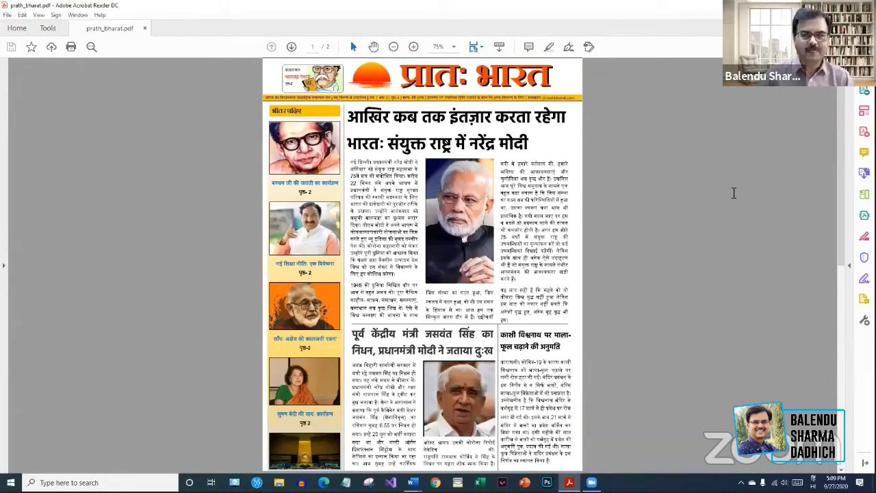
key(alt+Tab)
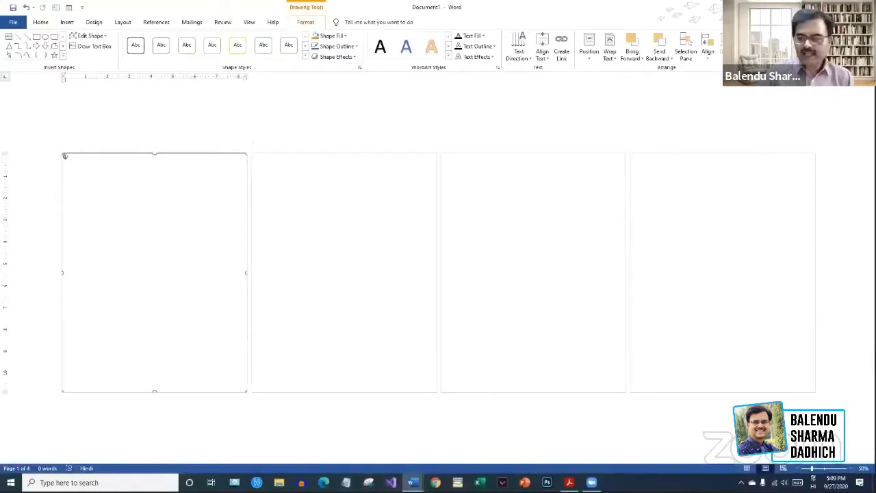
click(824, 469)
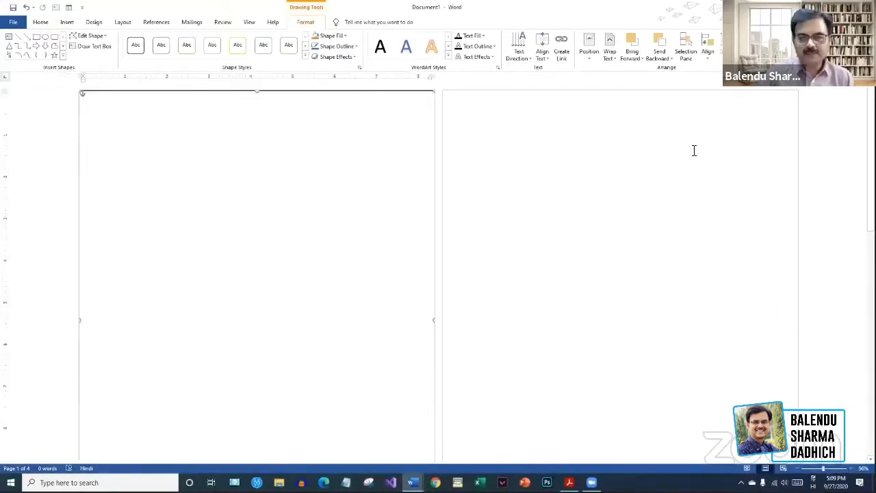
click(495, 190)
click(435, 180)
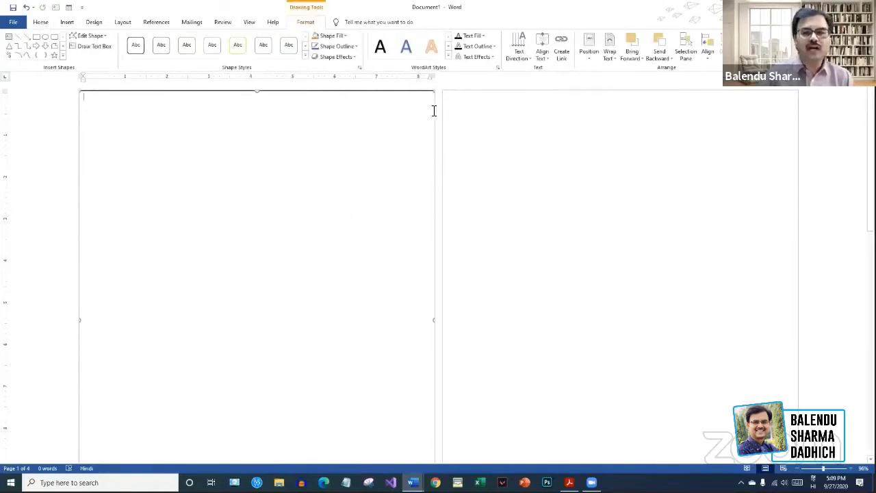
click(514, 100)
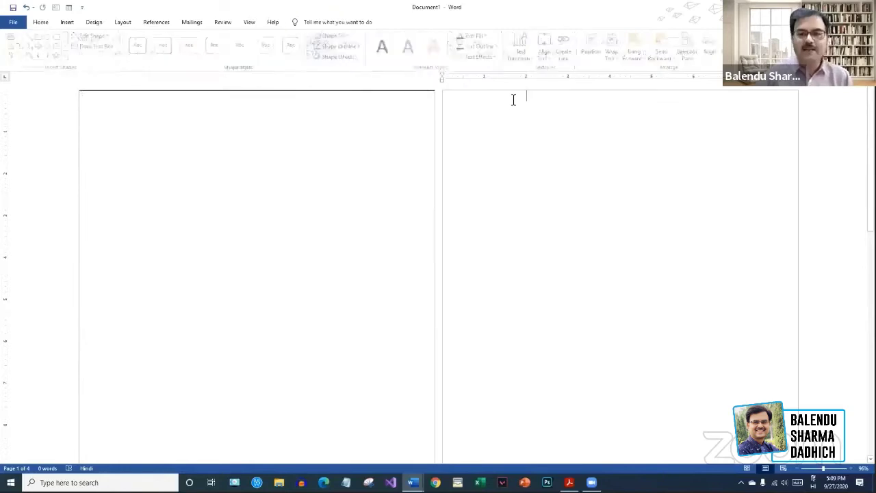
key(ctrl+v)
click(319, 245)
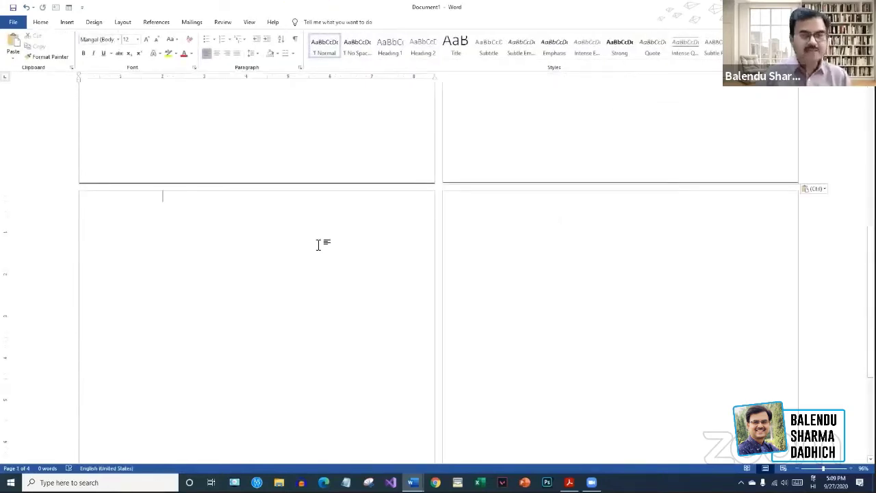
key(ctrl+v)
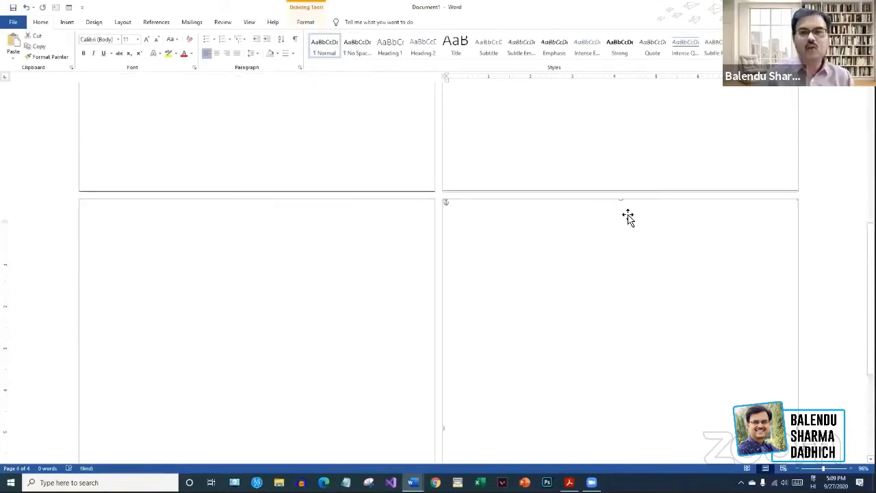
click(329, 296)
scroll(358, 294, up, 5)
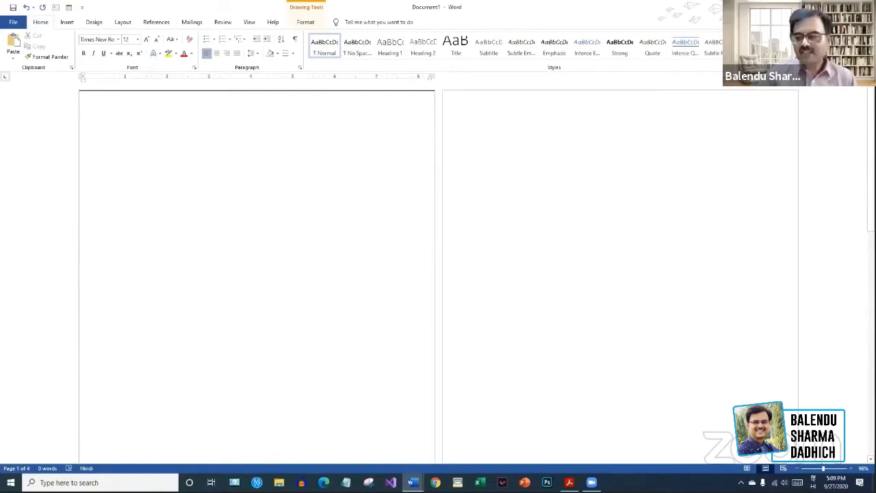
- Stretch the first page's full-page text box upward so its border meets the page's top edge
click(826, 469)
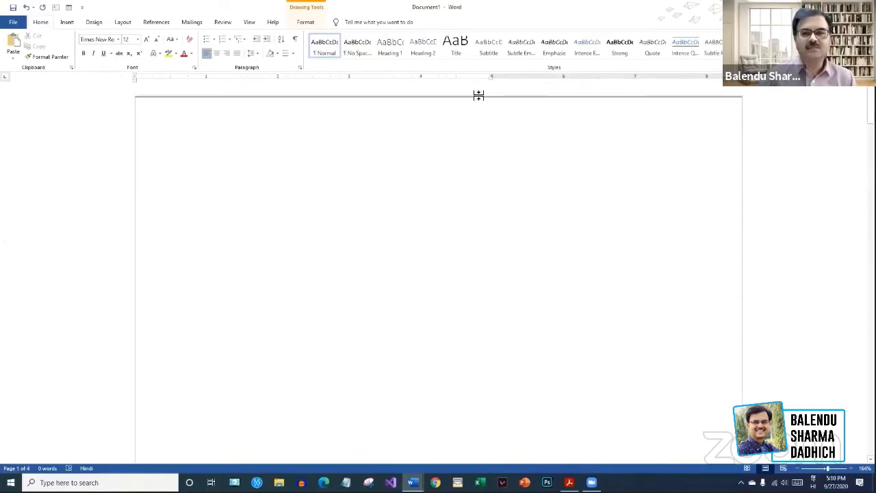
drag(443, 100, 441, 97)
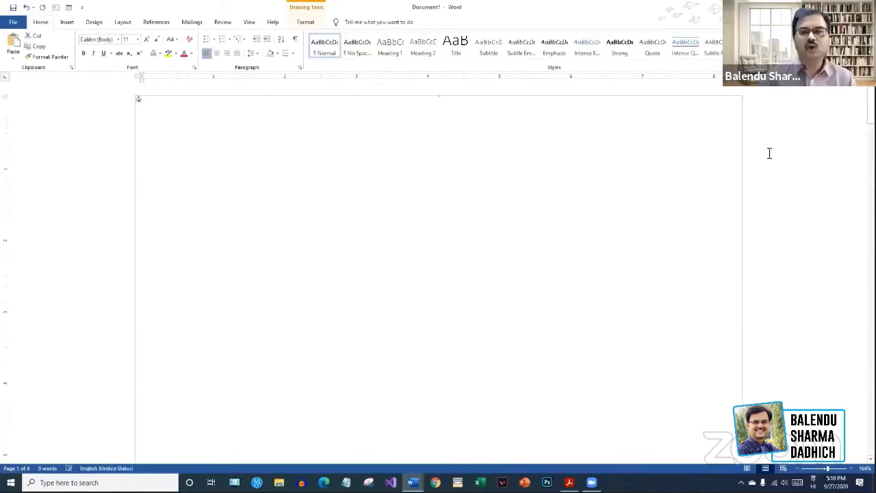
click(489, 182)
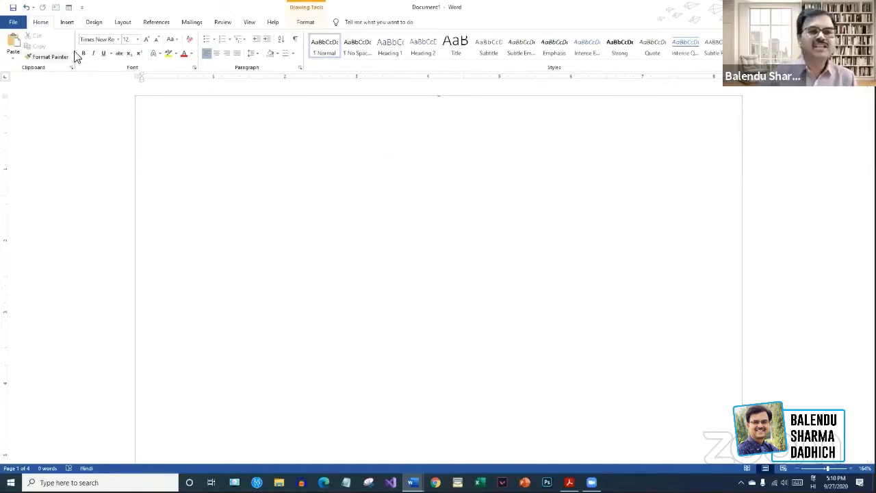
- Draw a masthead text box about 4.6" wide and 1" high near the top of the first page
click(56, 8)
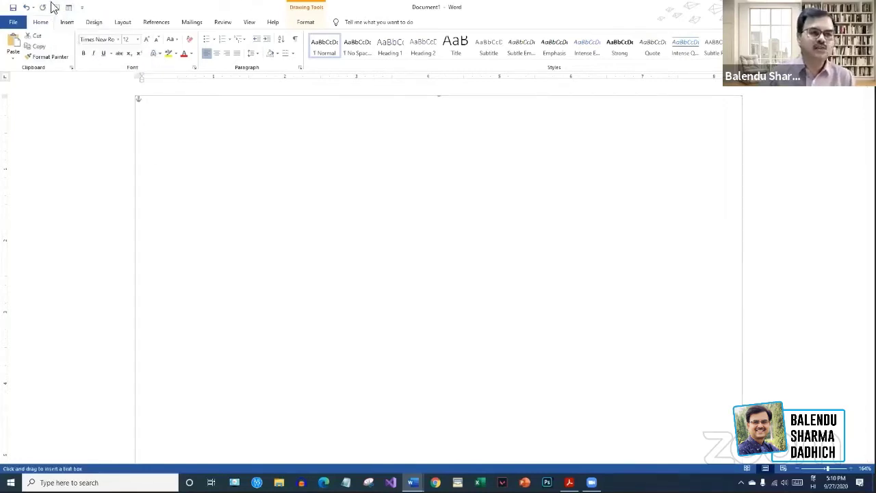
mouse_move(264, 100)
mouse_down()
mouse_move(407, 178)
mouse_move(595, 170)
mouse_up()
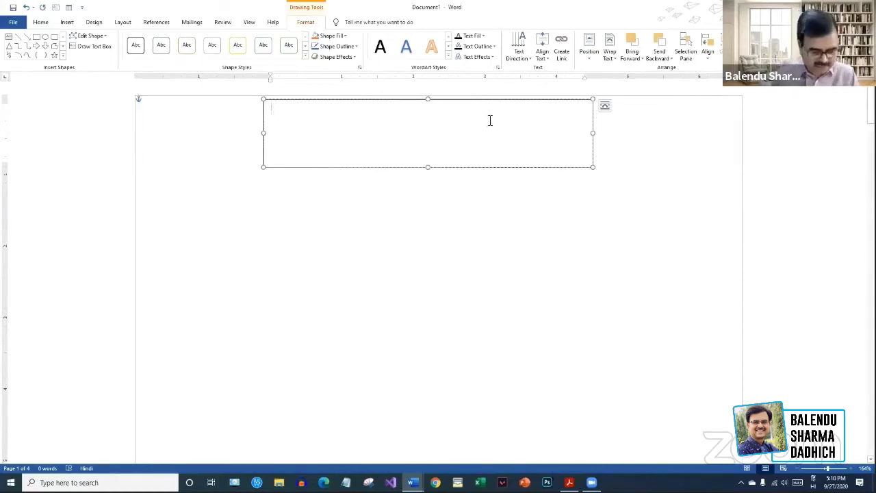
key(alt+shift)
text(hej)
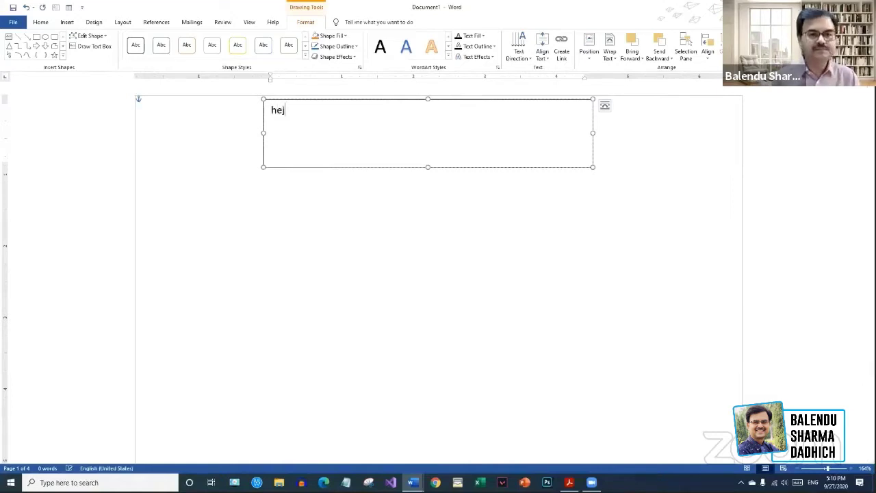
key(BackSpace)
key(BackSpace)
key(BackSpace)
key(alt+shift)
- Enter the newspaper title "प्रातः भारत" in the masthead text box
text(प्रातः भारत)
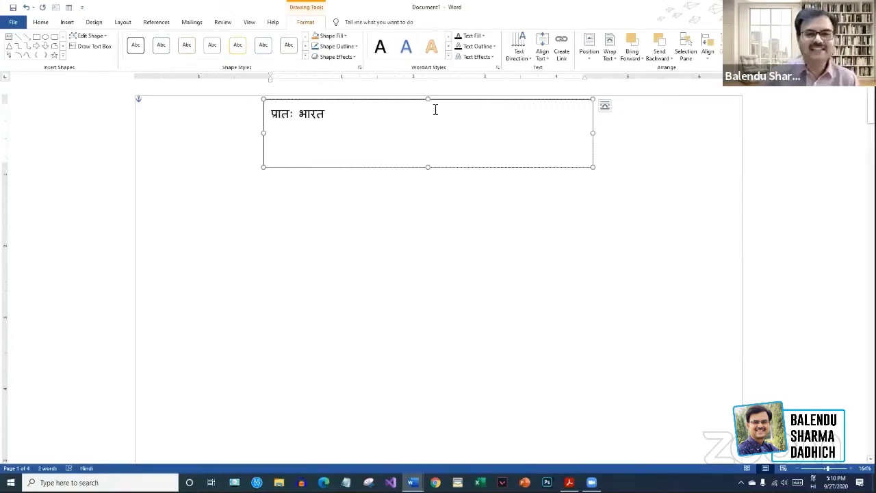
drag(330, 116, 268, 117)
click(329, 118)
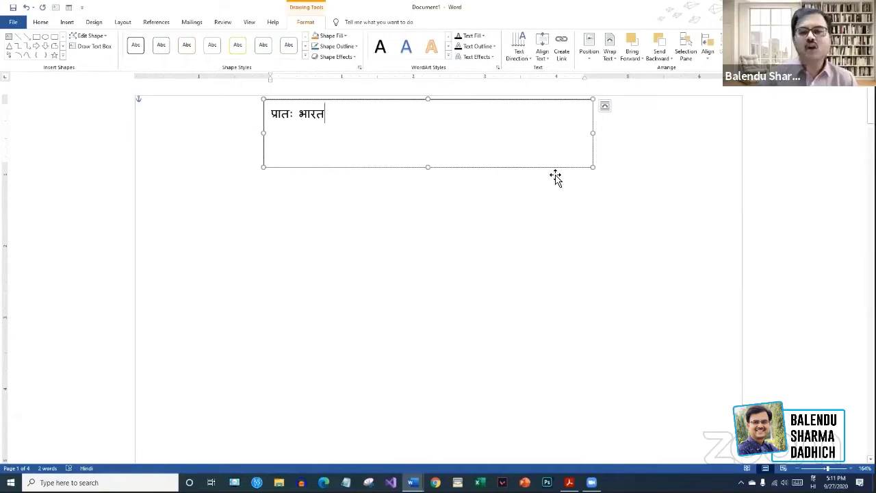
right_click(593, 119)
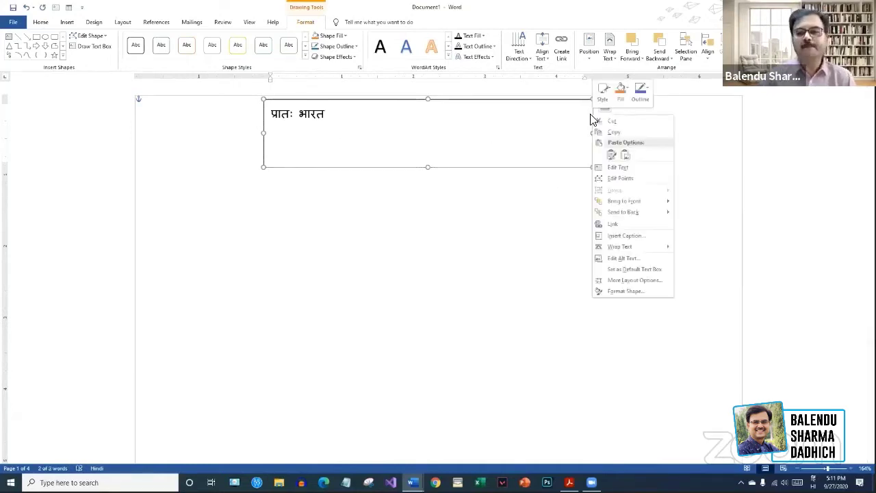
click(619, 292)
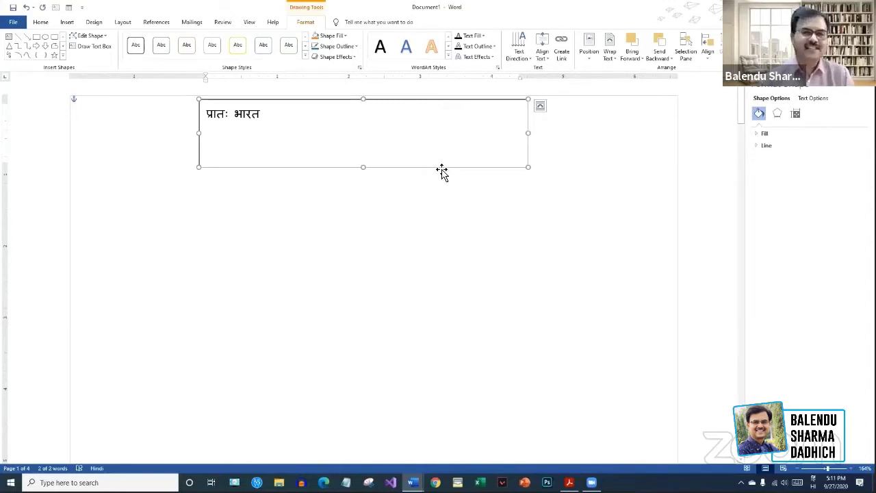
click(813, 98)
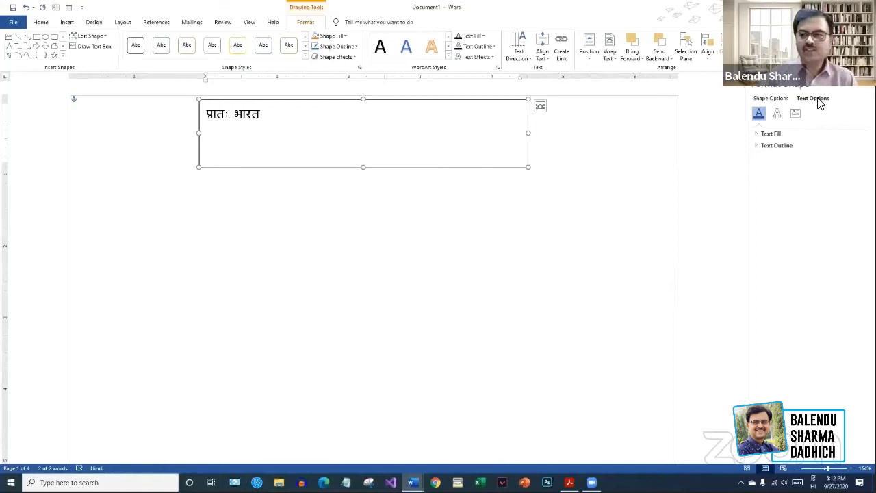
click(864, 84)
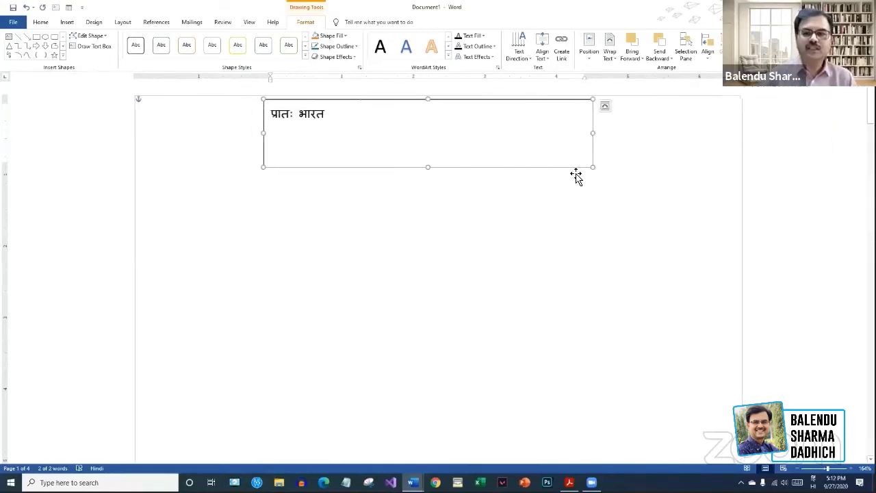
click(618, 145)
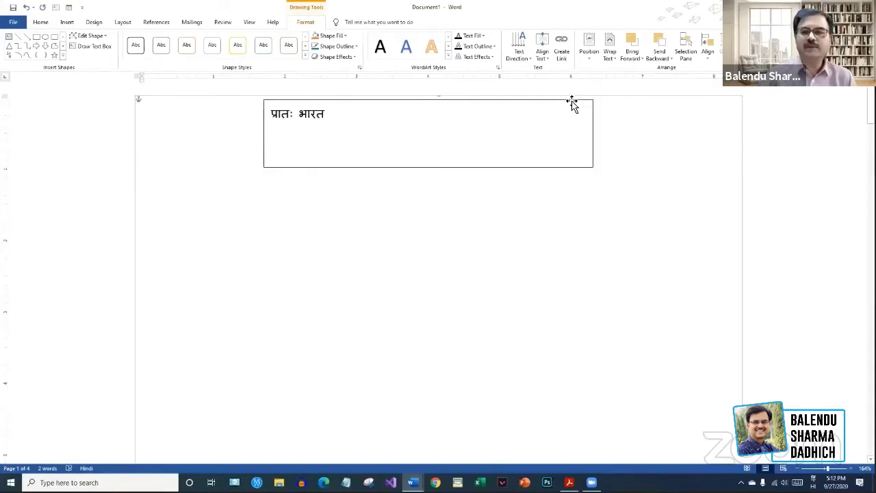
- Set the masthead text box's left, right, top and bottom internal margins to 0"
right_click(593, 157)
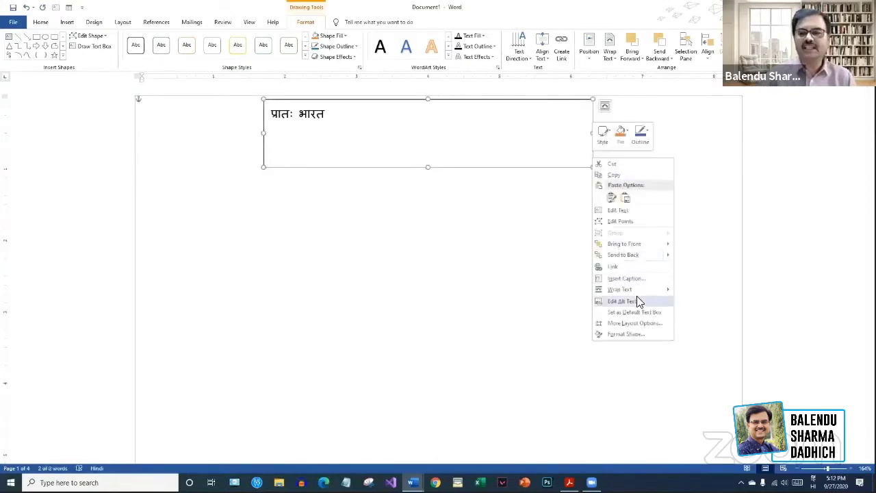
click(624, 336)
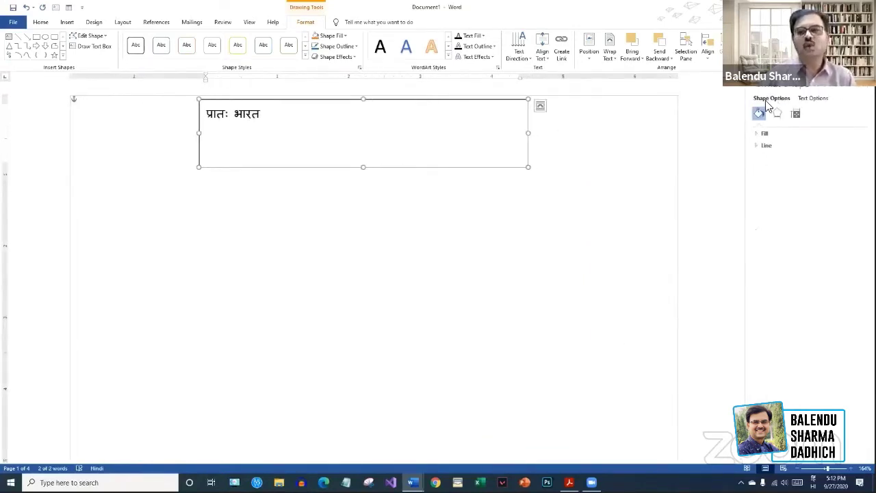
click(813, 99)
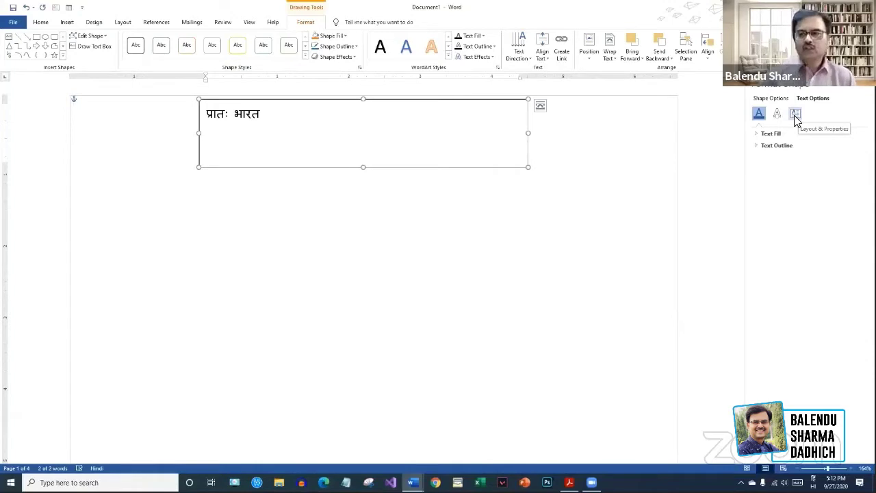
click(796, 115)
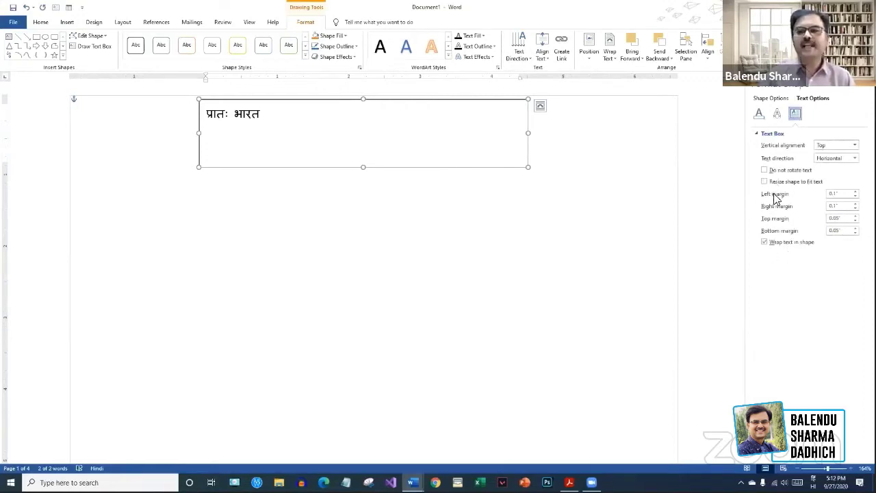
click(855, 197)
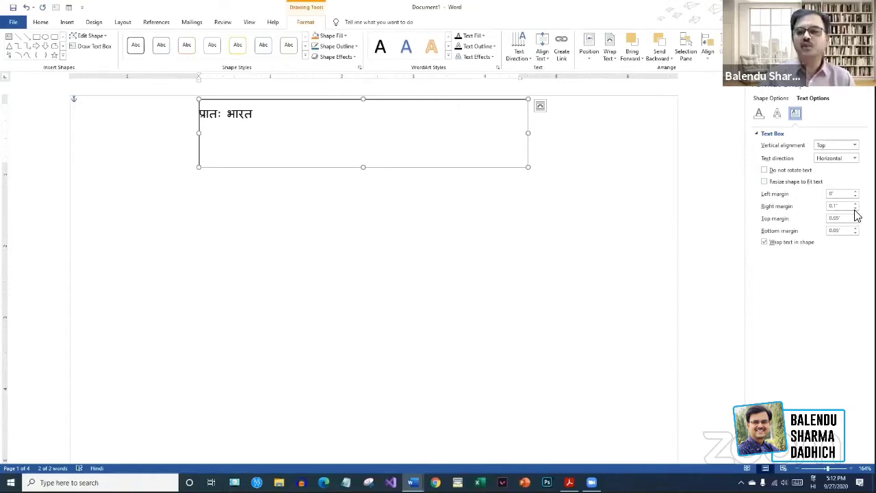
click(855, 208)
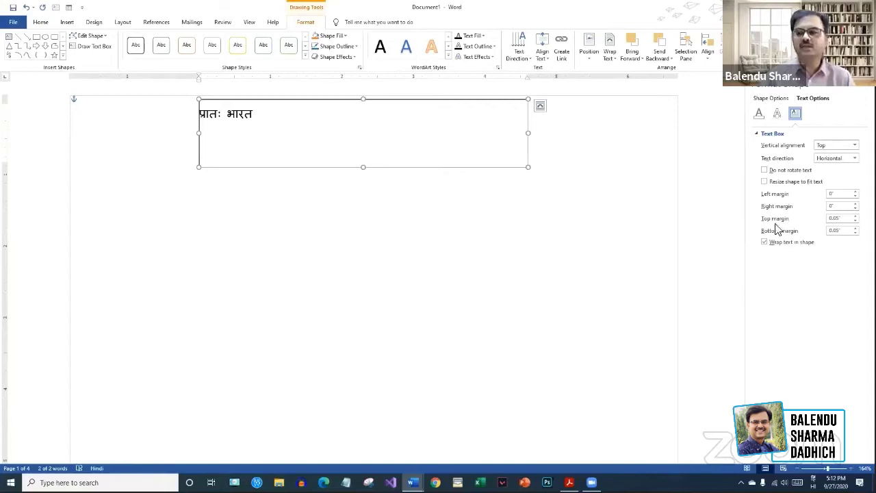
click(856, 221)
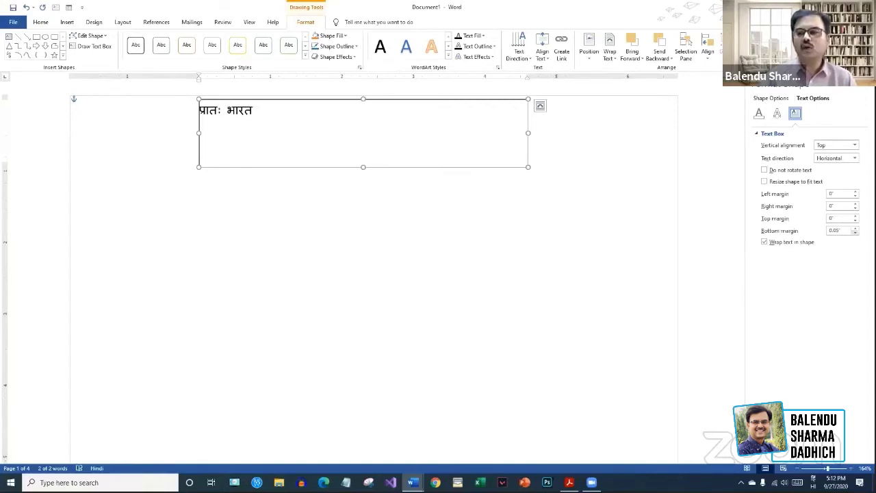
click(855, 233)
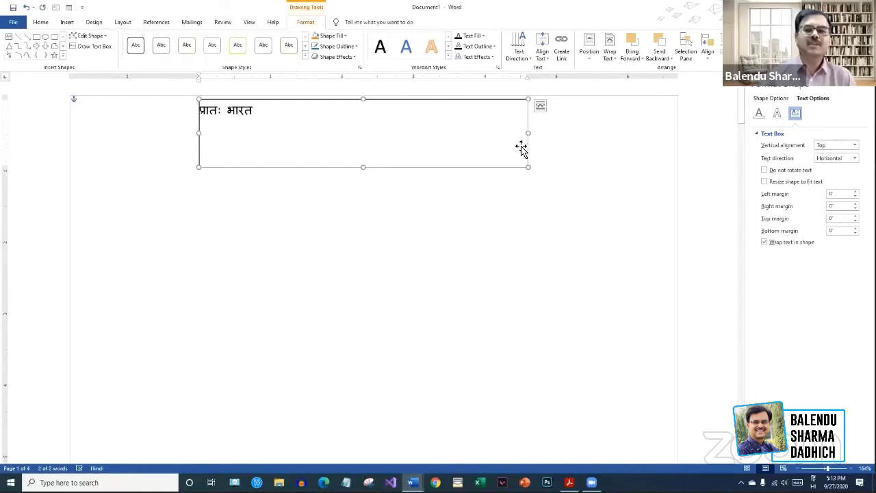
click(329, 229)
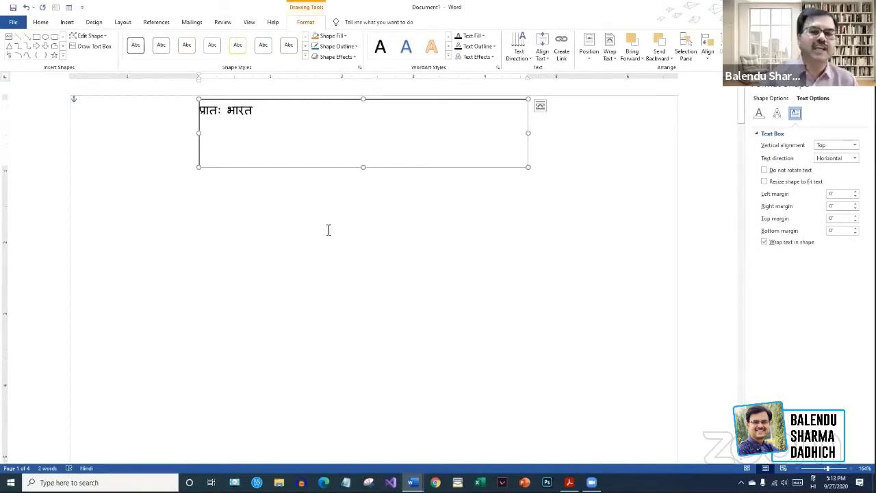
- Set the font of the "प्रातः भारत" title in the masthead text box to Aparajita
click(291, 137)
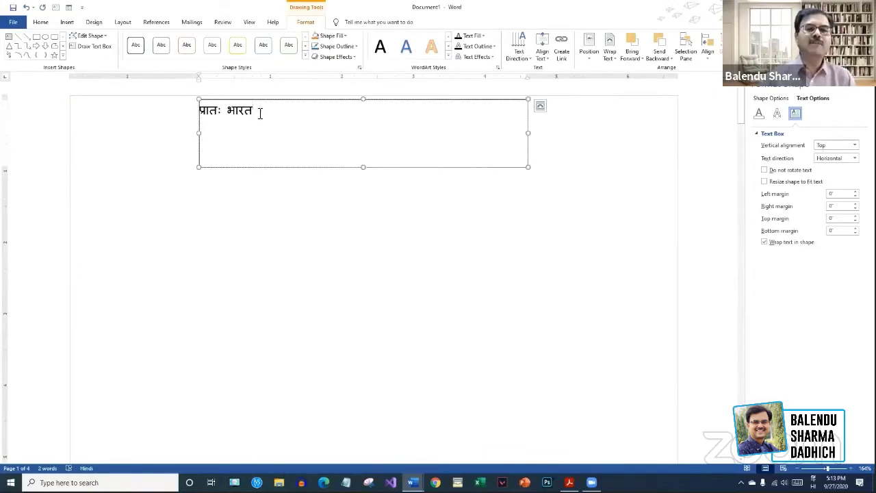
key(ctrl+a)
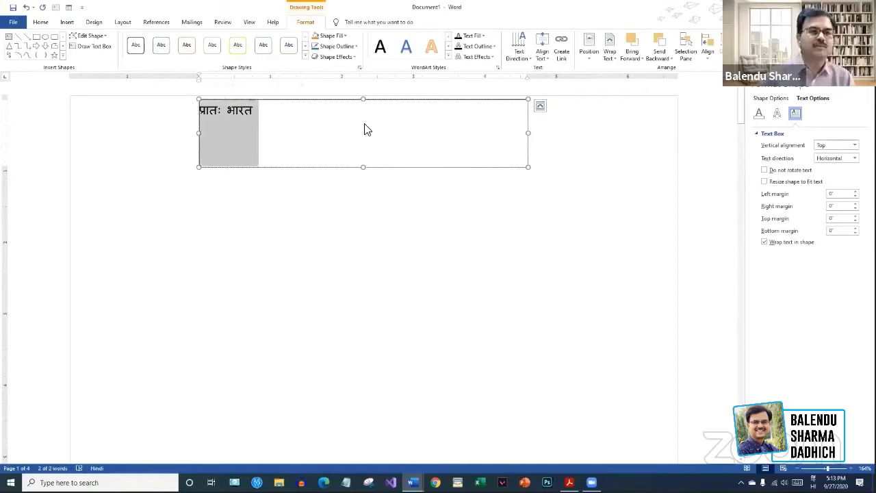
click(40, 22)
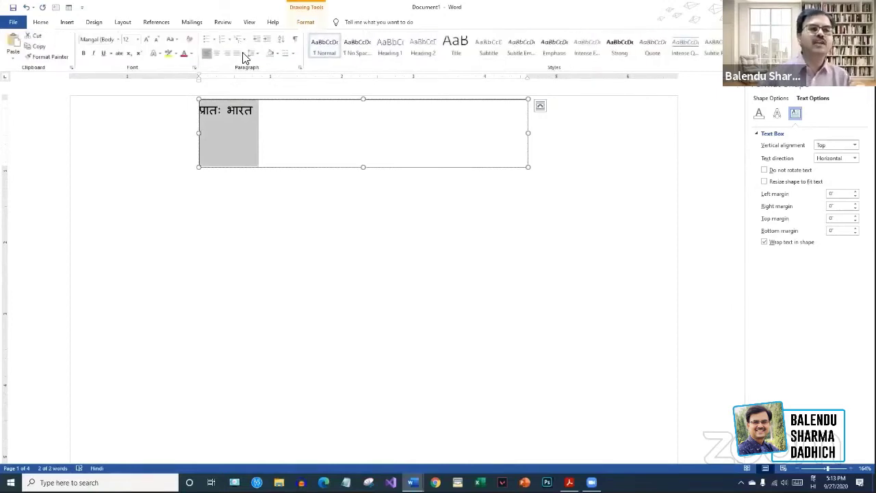
click(92, 40)
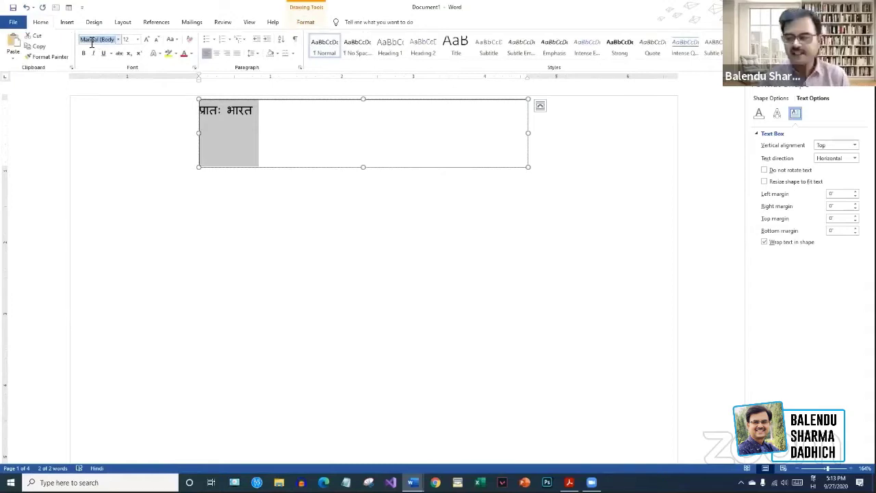
key(alt+shift)
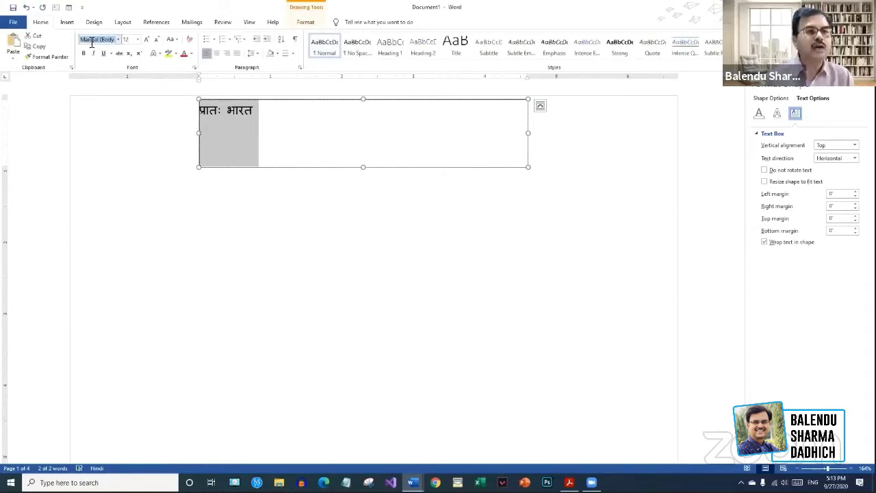
text(Aparajita)
key(Return)
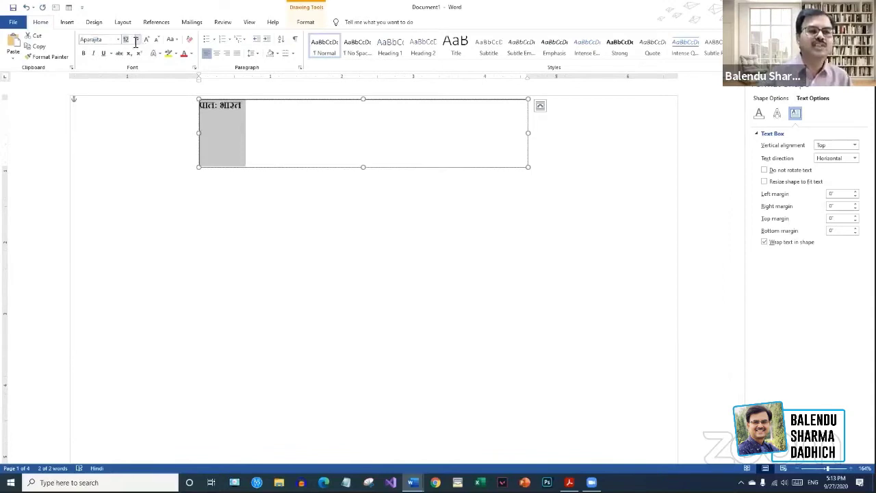
- Try font sizes of 150 and 100 points on the masthead title
drag(133, 41, 121, 39)
text(1)
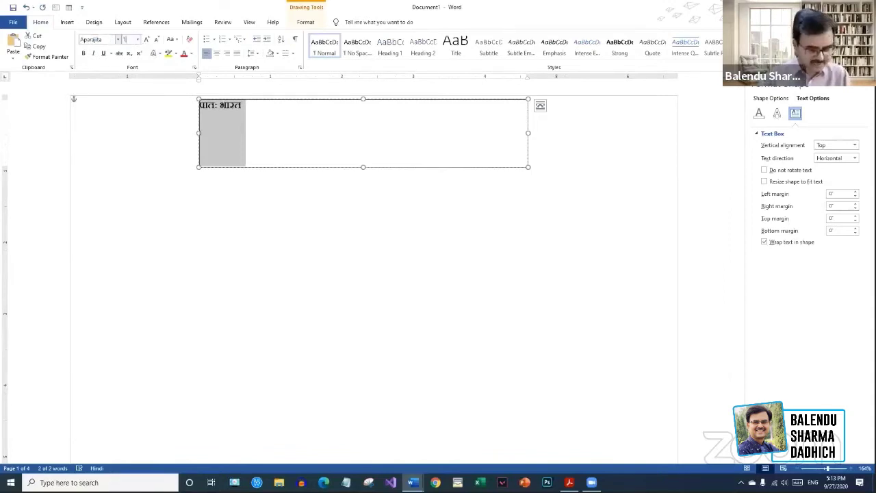
text(50)
key(Return)
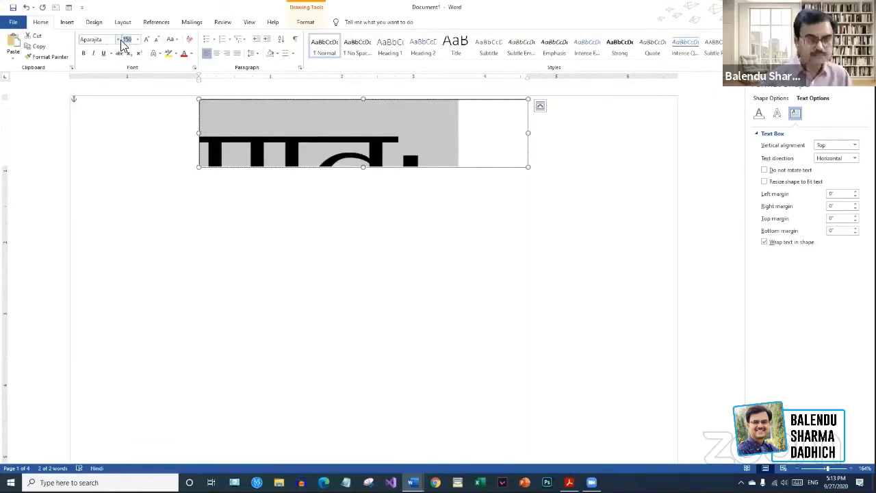
text(100)
key(Return)
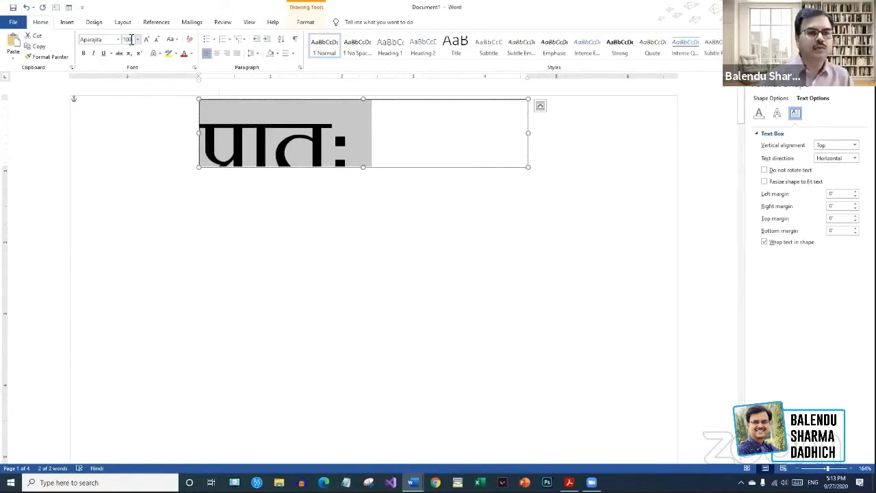
- Set the masthead title's font size to 90 points
click(131, 39)
text(90)
key(Return)
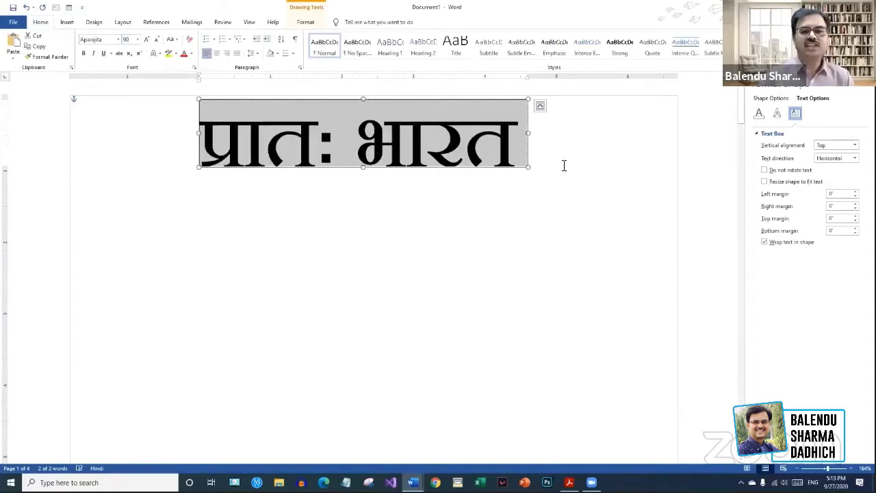
click(564, 165)
- Stretch the masthead text box up to the page's top edge and narrow its right side to fit close to the title
click(499, 119)
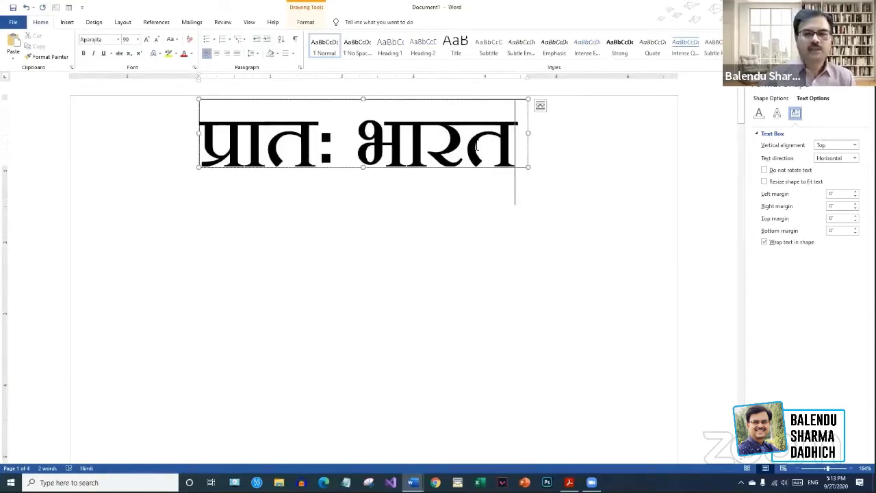
drag(363, 100, 376, 84)
click(517, 190)
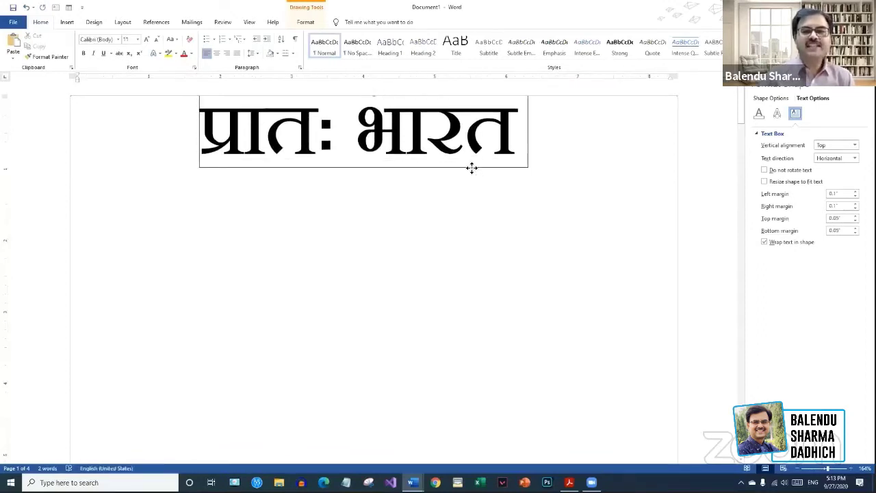
click(472, 168)
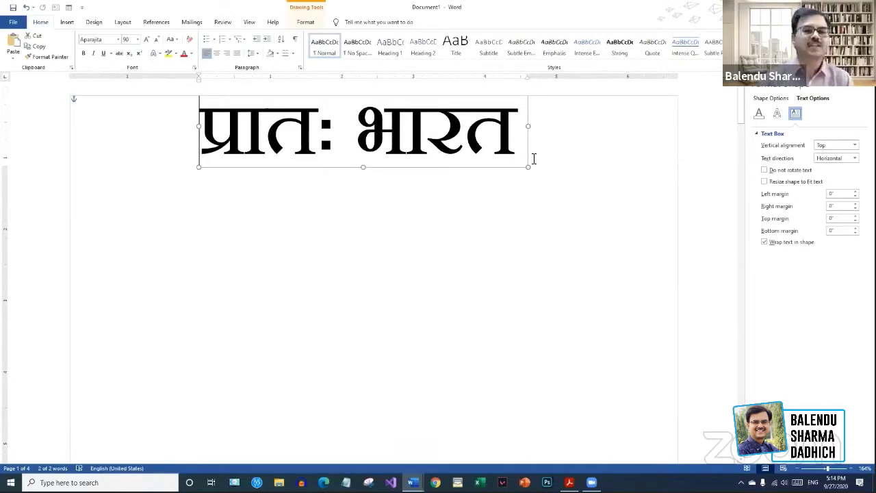
drag(528, 126, 524, 124)
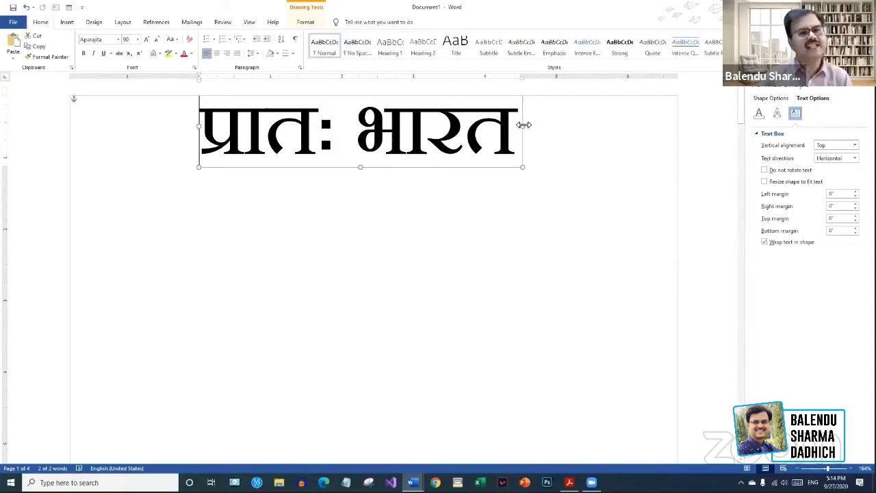
click(463, 231)
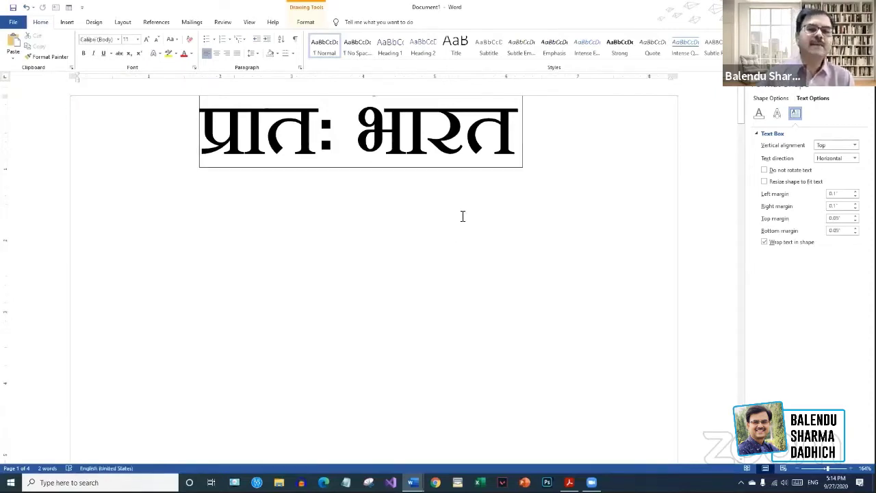
- Try an orange fill on the masthead text box
click(449, 171)
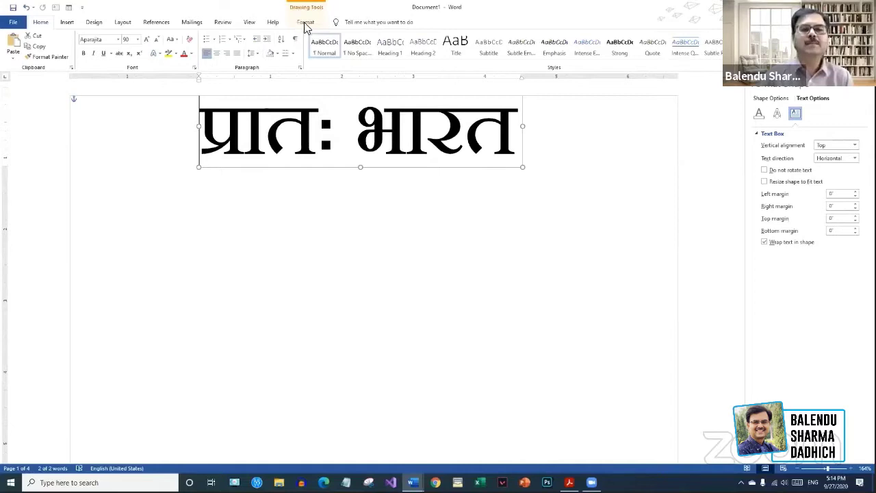
click(305, 23)
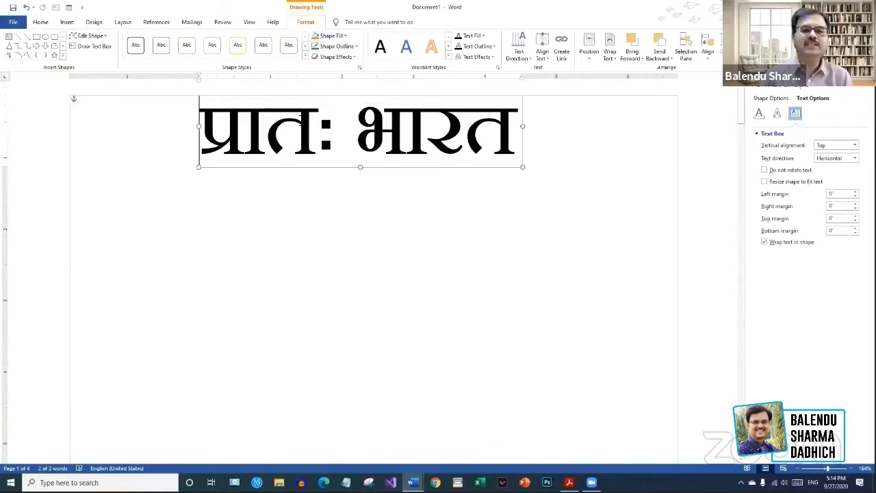
click(315, 37)
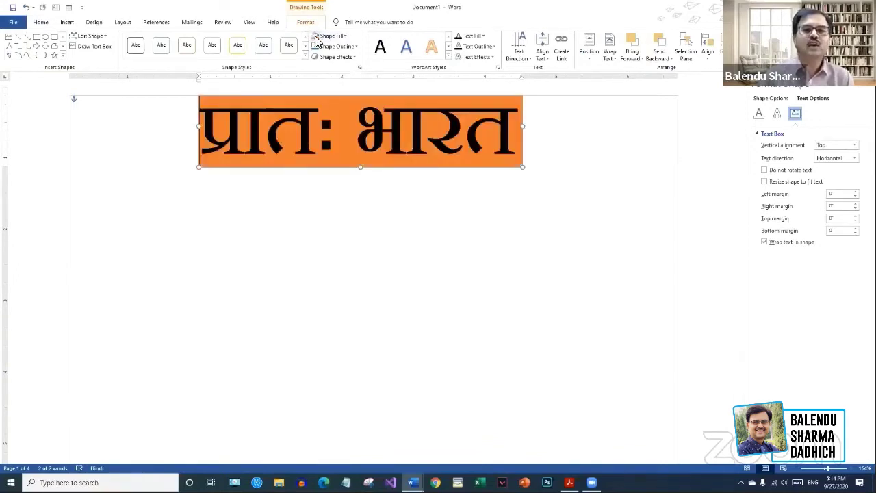
click(553, 113)
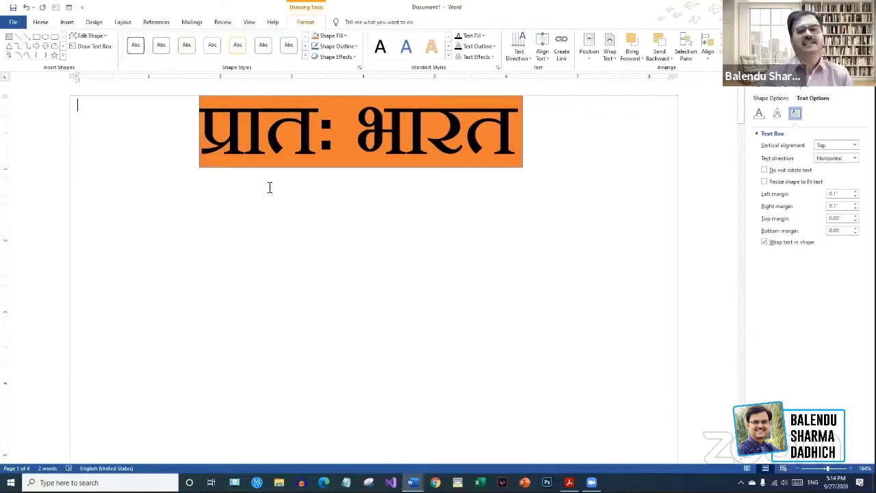
- Give the masthead text box no fill and no outline
click(526, 120)
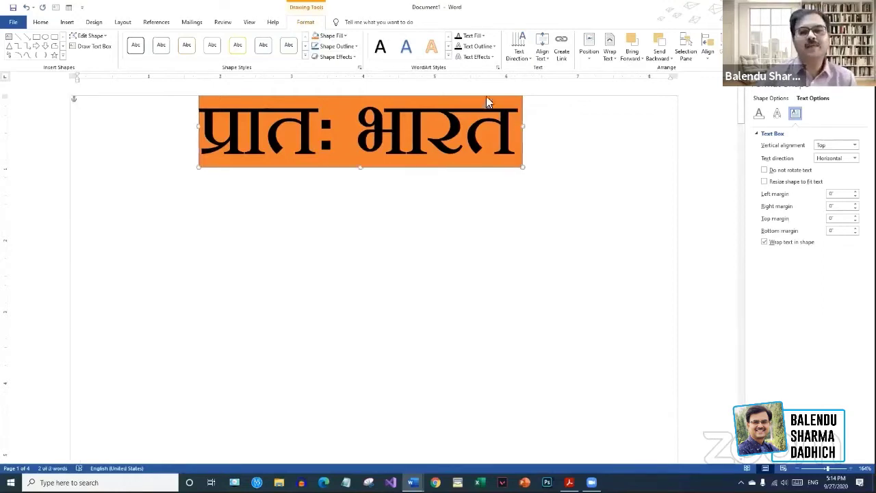
click(346, 36)
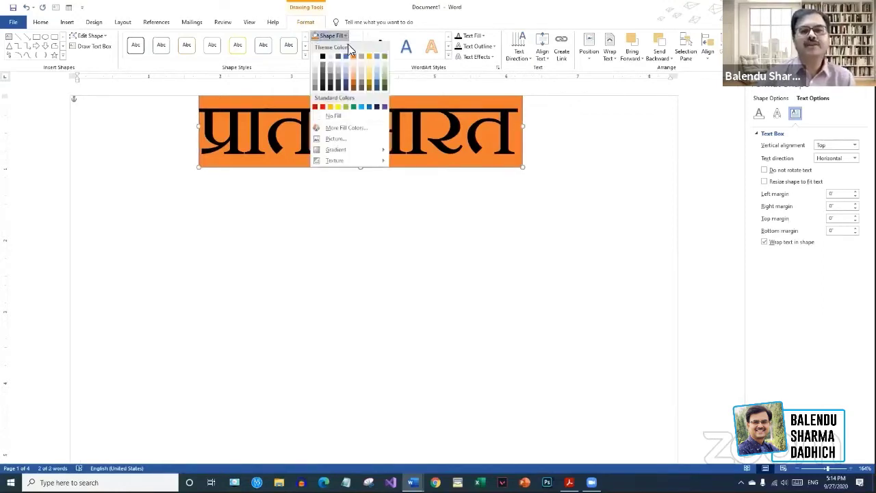
click(320, 115)
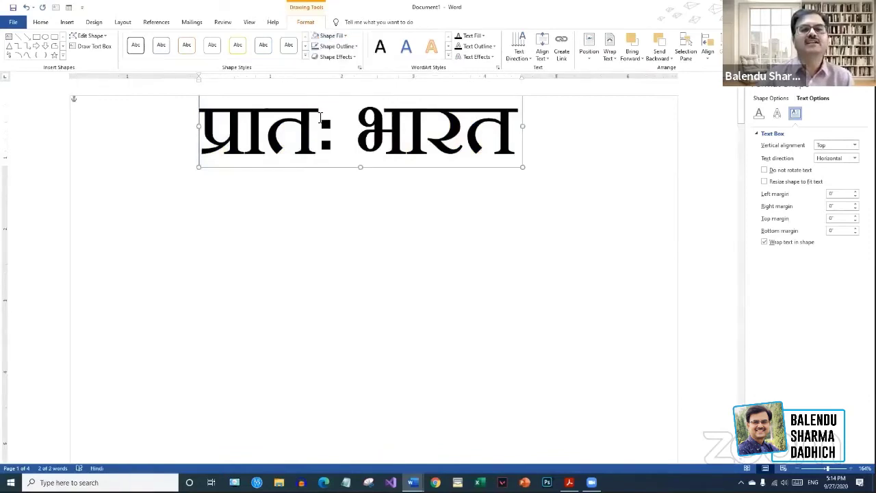
click(356, 48)
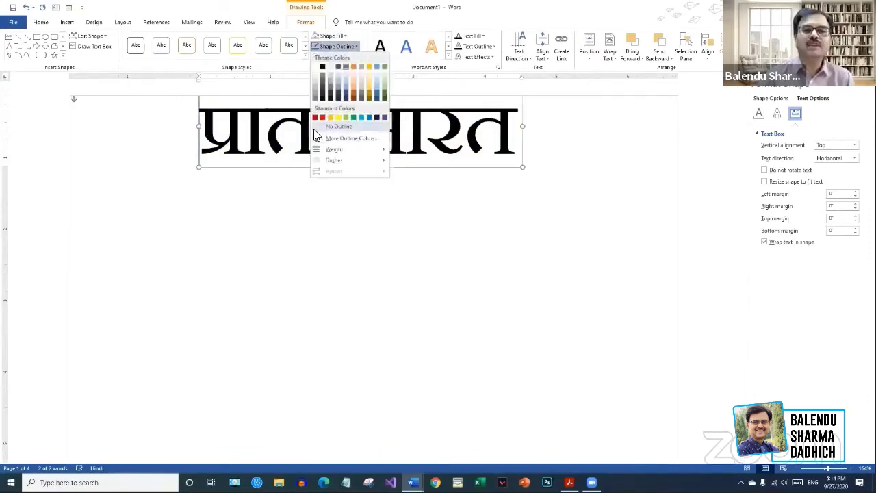
click(338, 126)
click(554, 292)
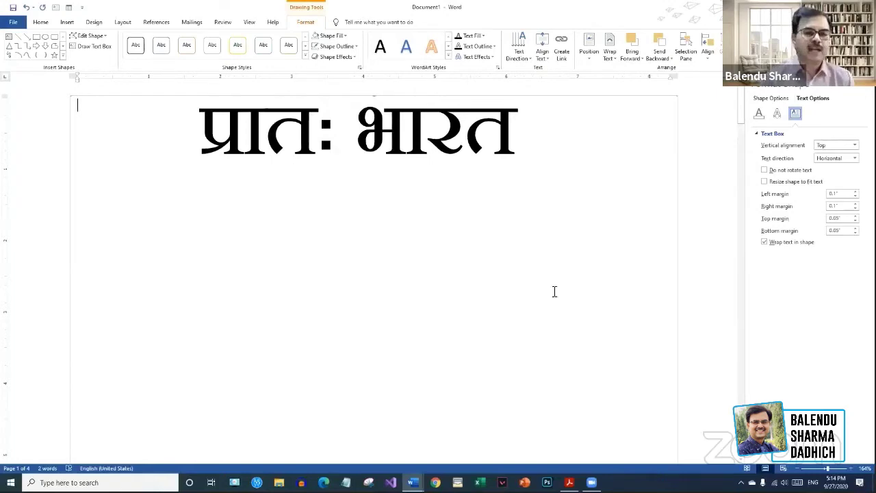
- Duplicate the masthead text box and place the copy just below the original, slightly to its right
click(486, 117)
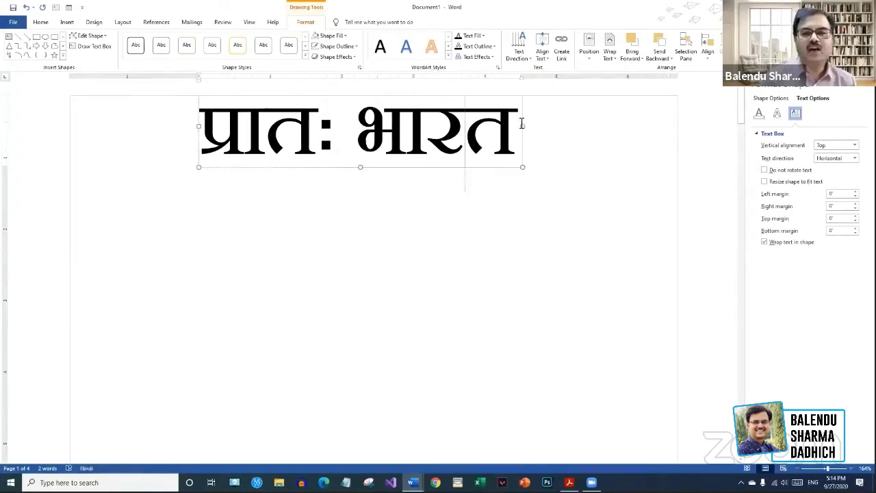
click(524, 143)
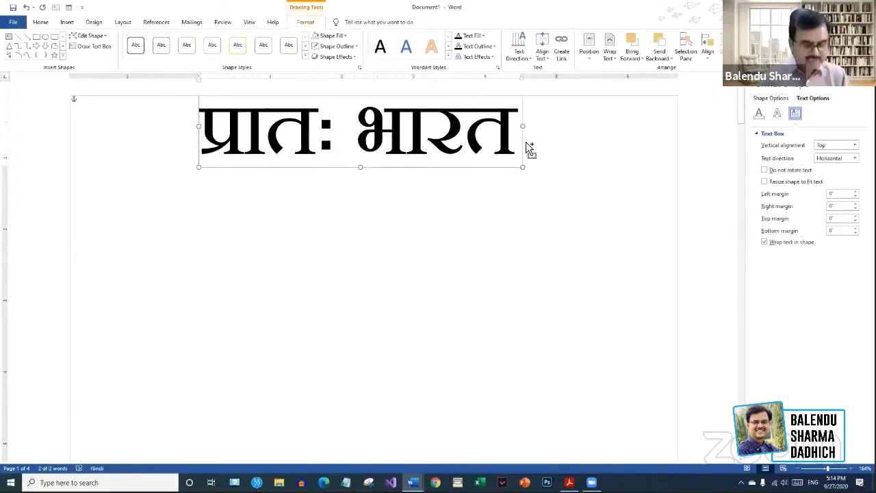
key(ctrl+v)
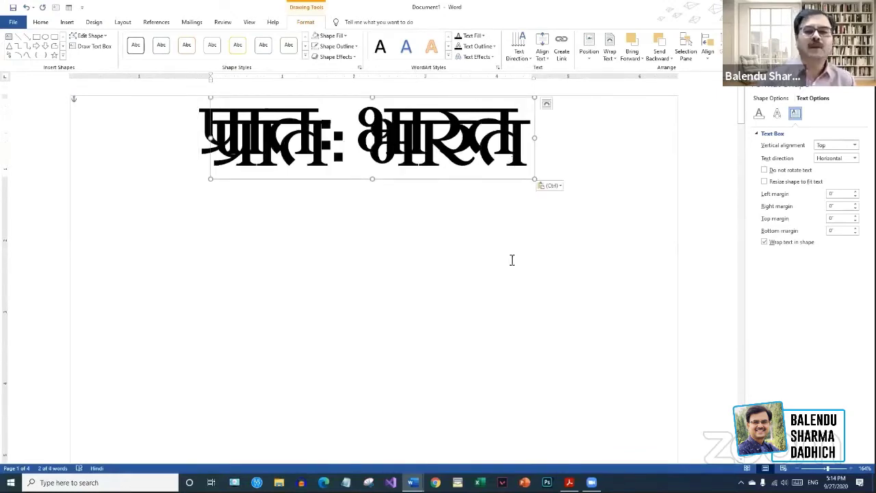
click(526, 157)
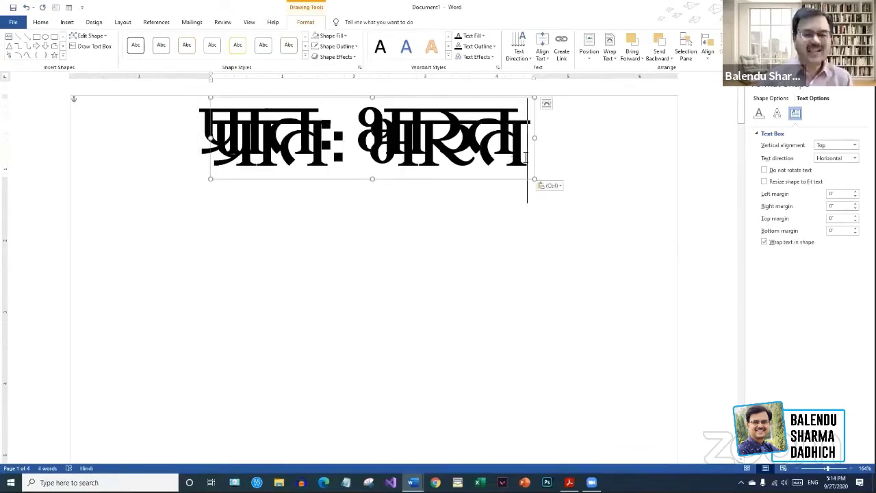
key(ctrl+a)
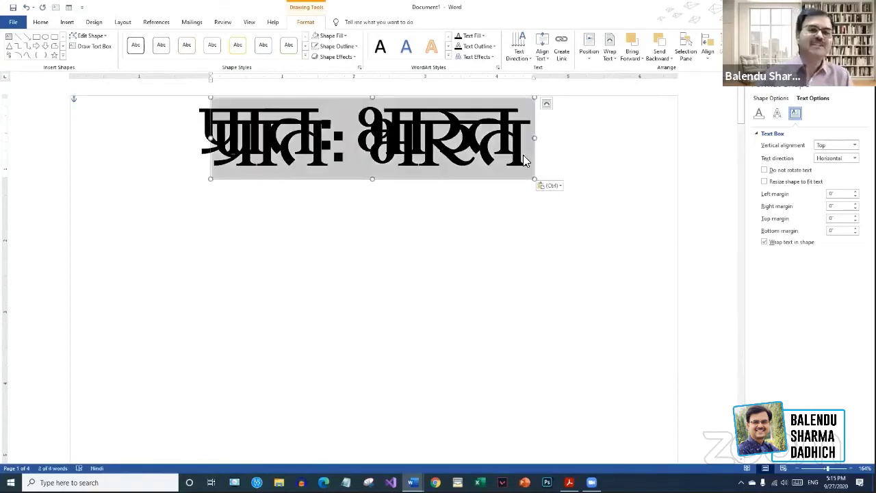
drag(536, 116, 551, 200)
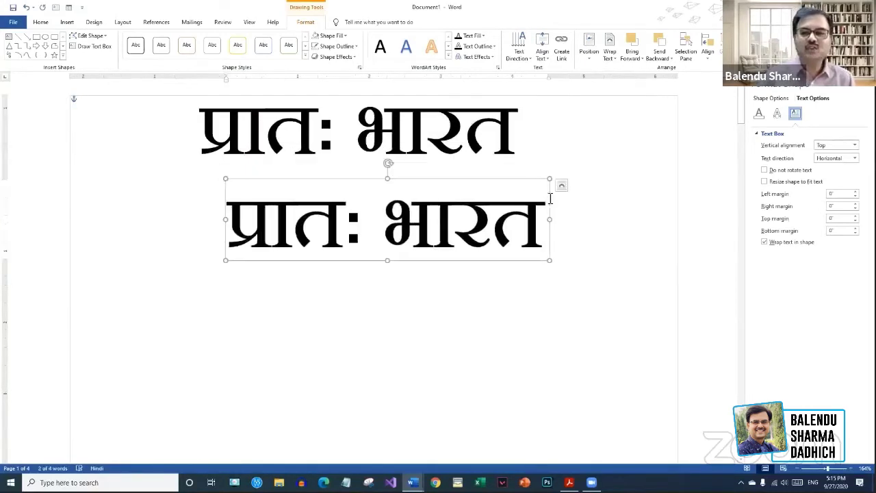
- Change the text color of the duplicated masthead title to the standard orange
key(ctrl+a)
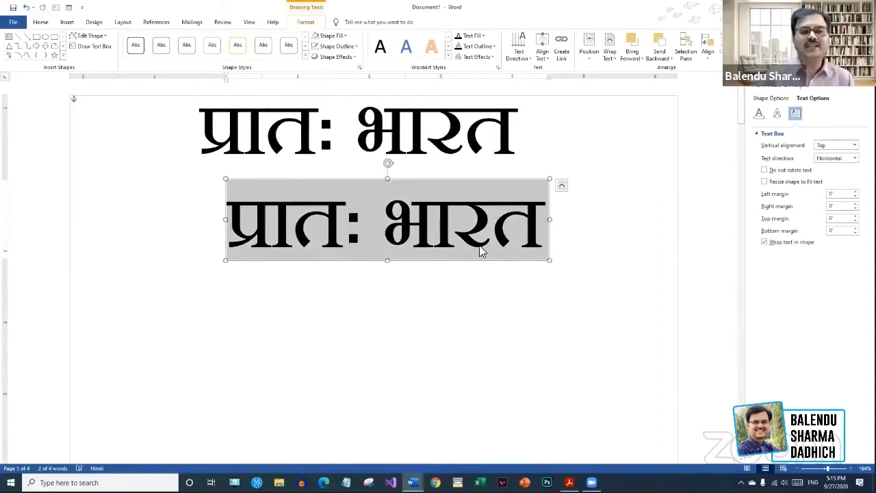
click(40, 22)
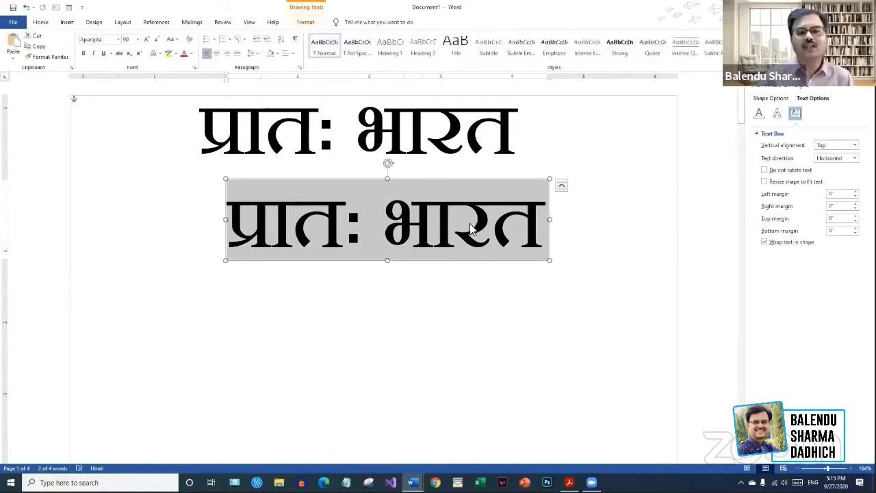
click(191, 54)
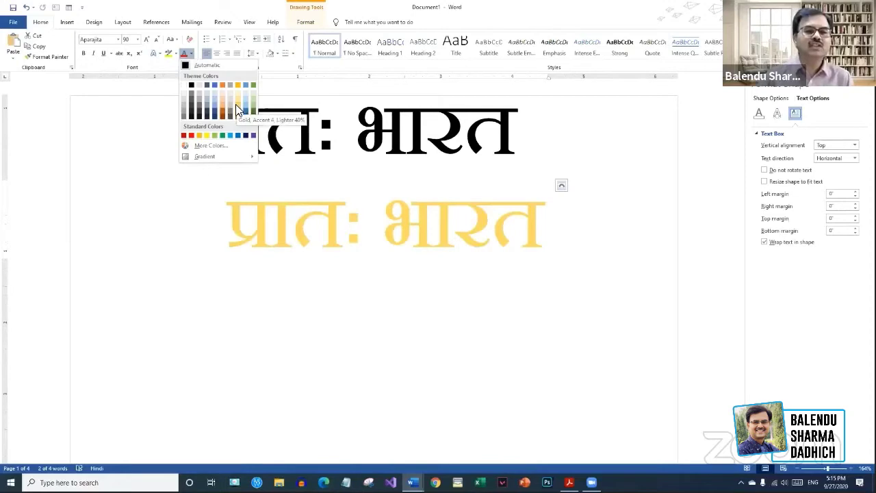
click(202, 137)
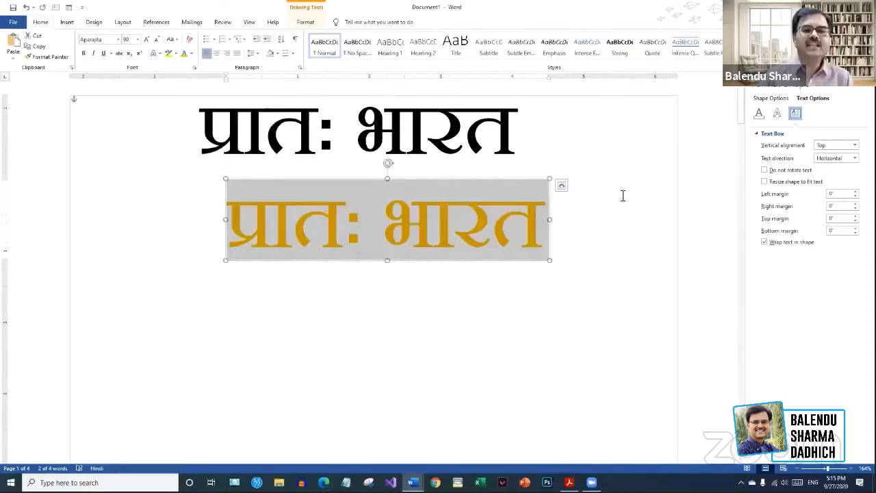
click(623, 185)
click(518, 184)
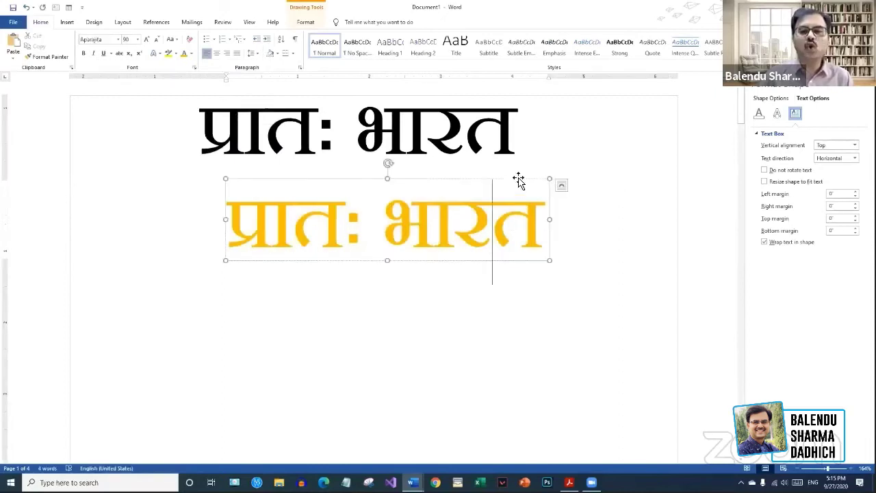
- Move the orange masthead copy directly on top of the black original so the two titles coincide
drag(518, 181, 617, 70)
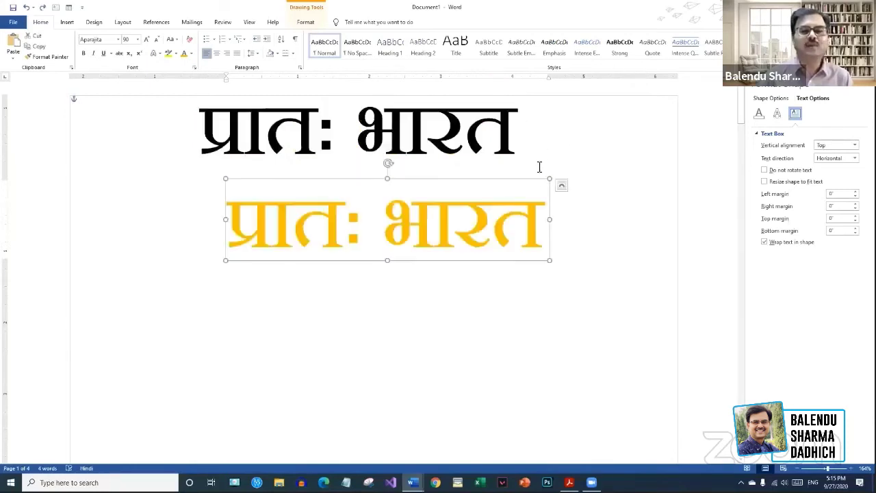
drag(508, 160, 499, 86)
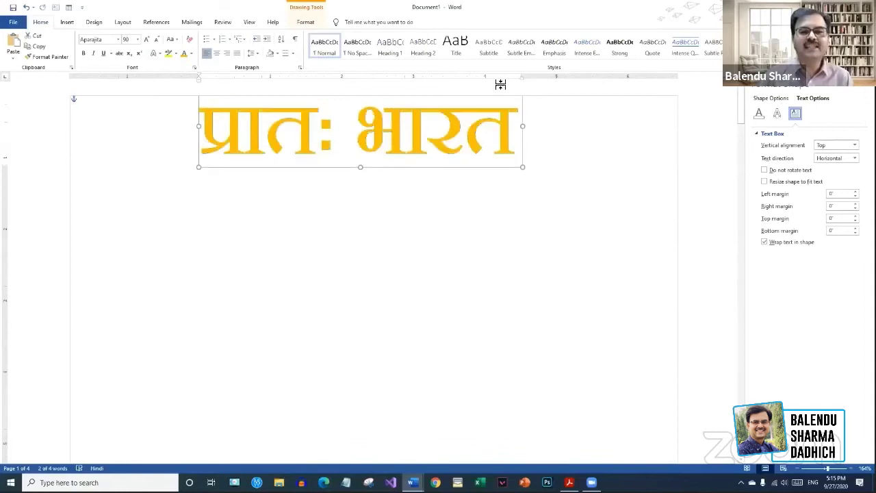
click(585, 118)
click(510, 137)
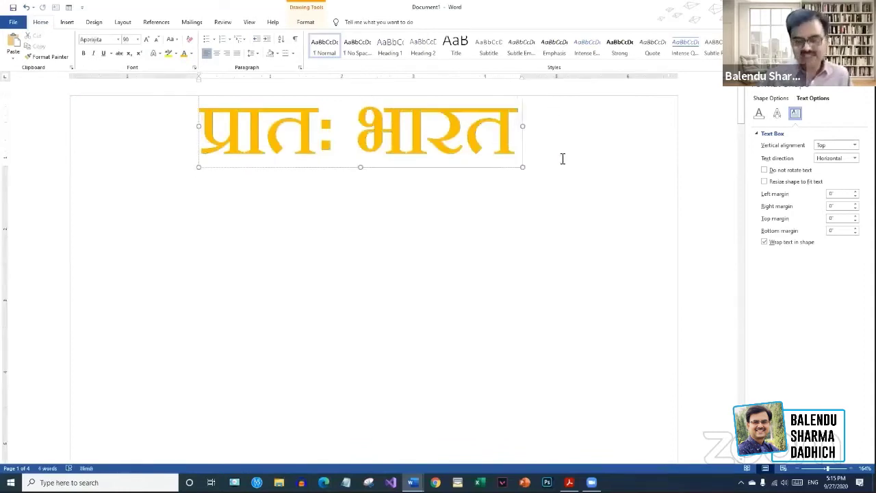
- Nudge the orange masthead copy slightly left and up so the black title shows behind it as a shadow
click(493, 170)
key(Left)
key(Left)
key(Left)
key(Up)
key(Up)
key(Left)
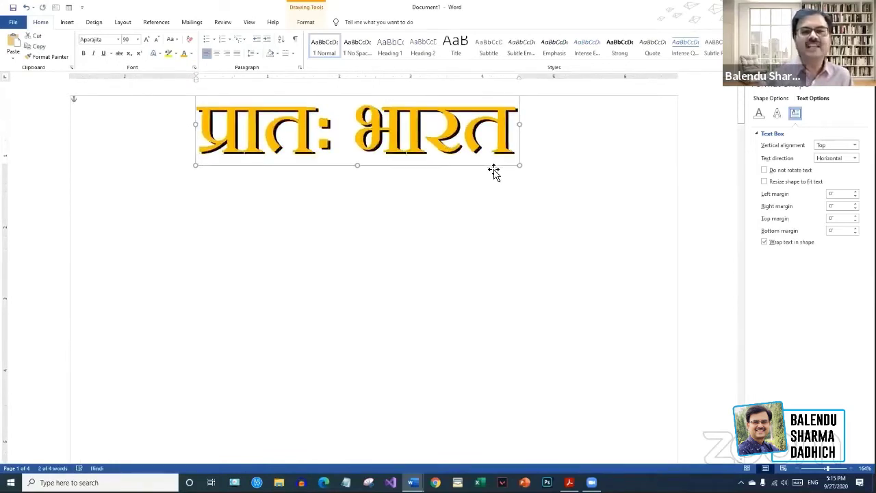
click(507, 201)
- Change the text color of the front masthead title to the standard red
click(510, 118)
key(ctrl+a)
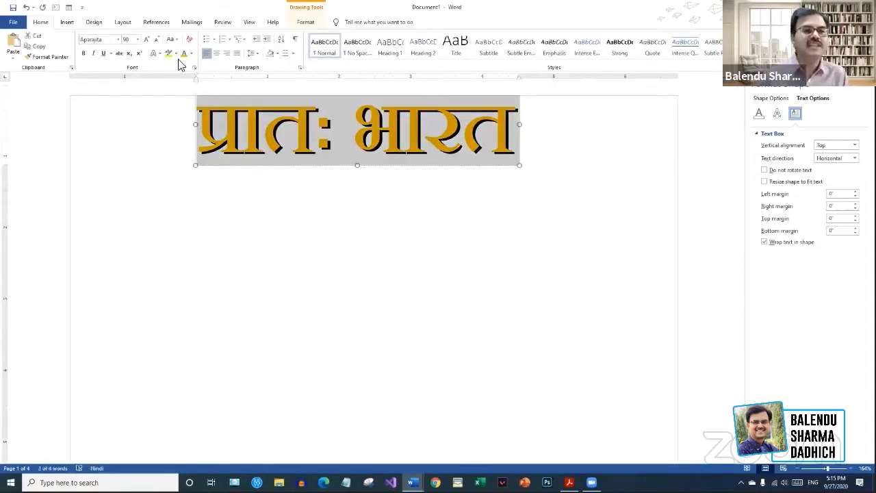
click(191, 53)
click(198, 137)
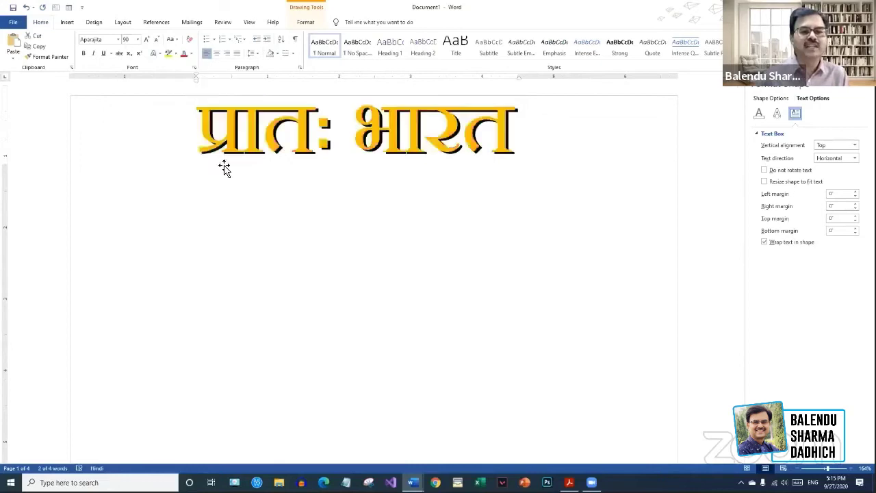
click(450, 235)
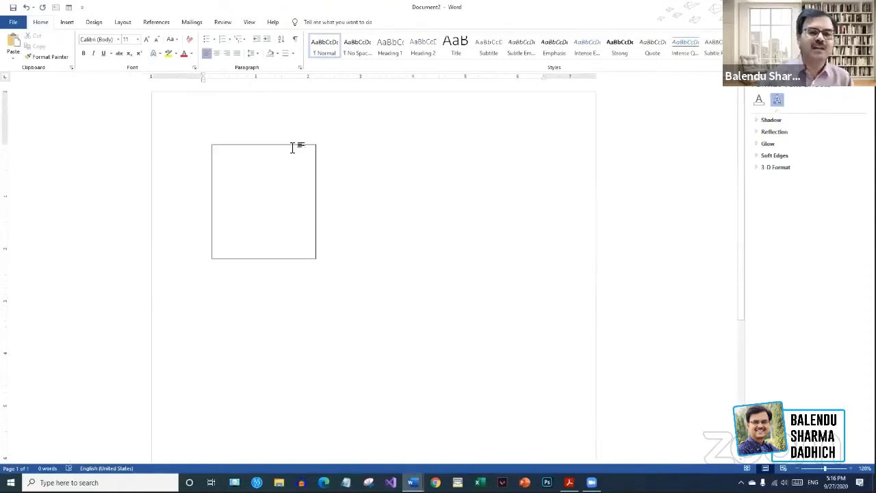
- Shorten the text box in Document2 to about 1.2 inches high and paste a copy at the start of the newspaper page
click(295, 148)
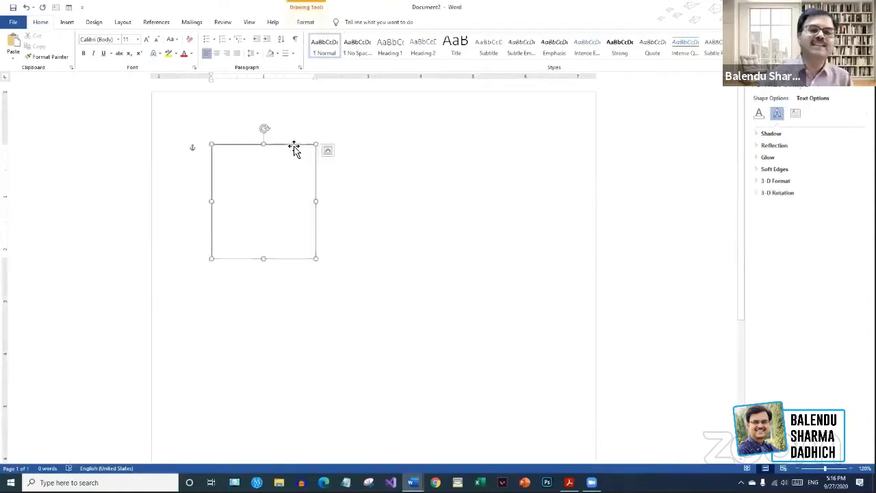
drag(267, 258, 266, 209)
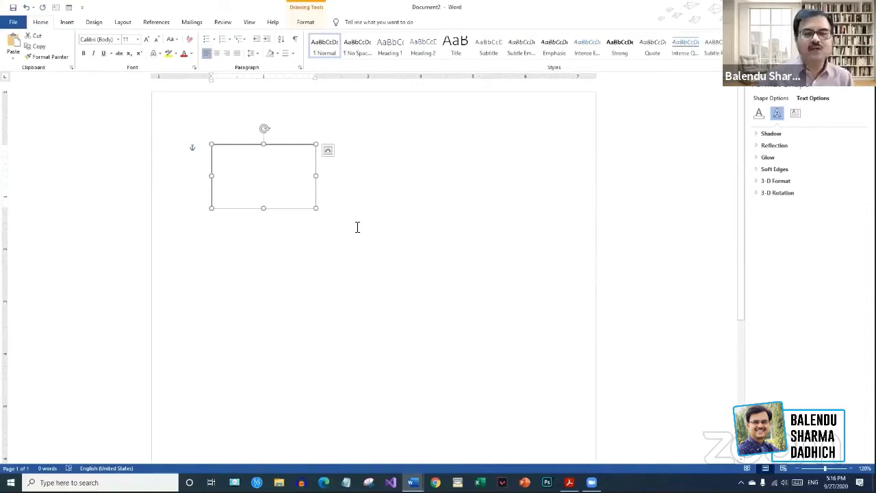
key(alt+Tab)
key(ctrl+v)
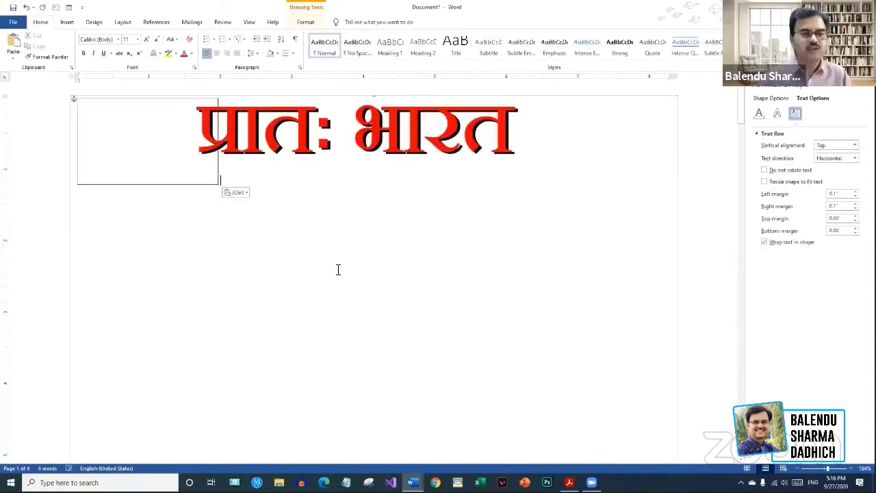
- Shrink the pasted box proportionally to about 1.5 inches wide so it clears the masthead title
click(219, 185)
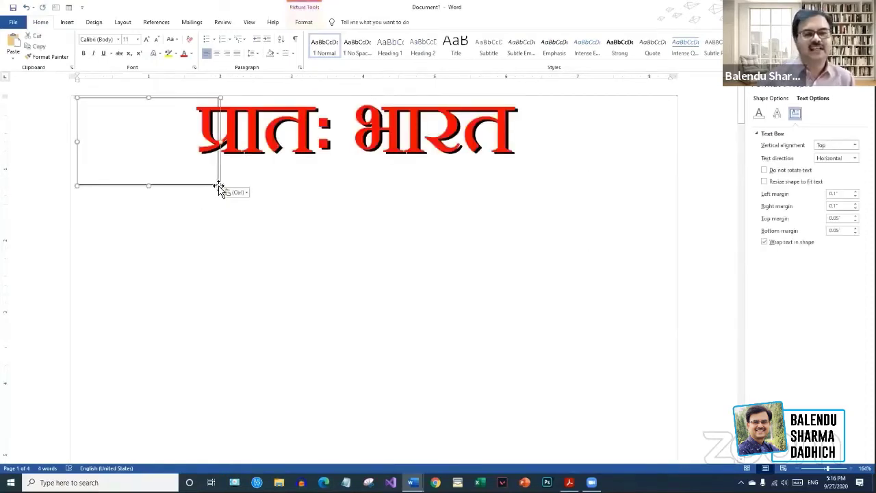
drag(219, 186, 187, 165)
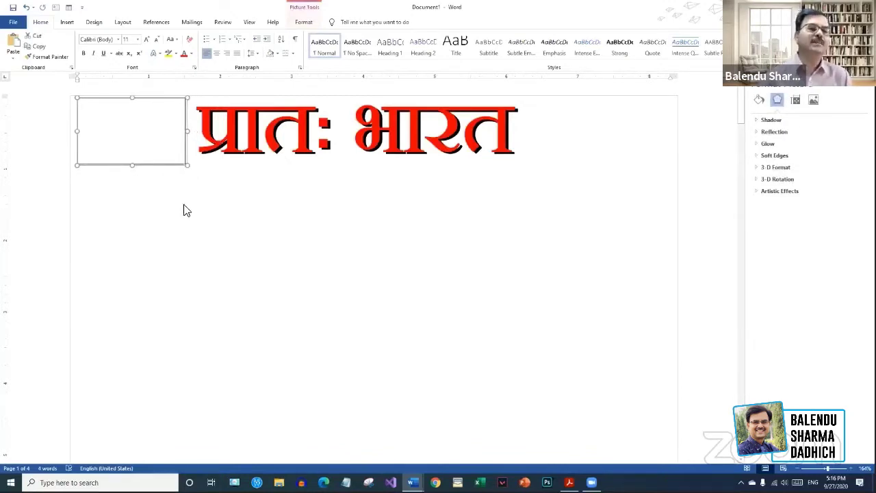
click(183, 147)
click(174, 138)
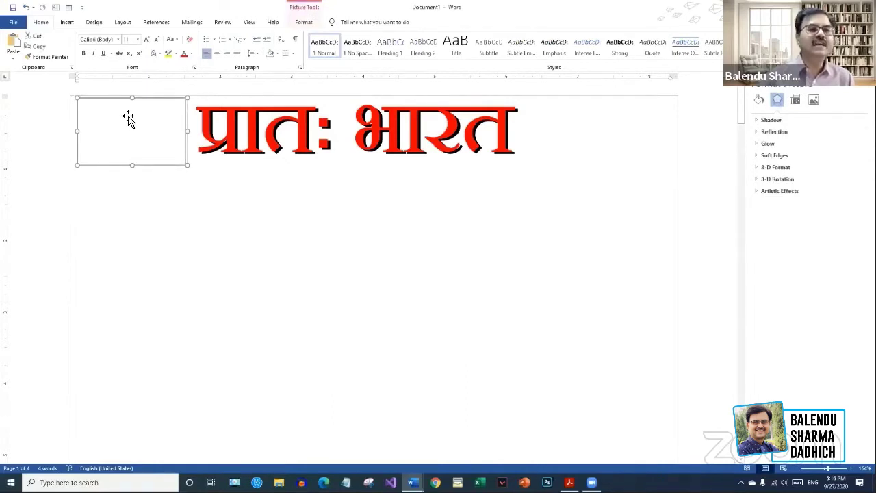
- Insert sun_image.png from the Logo folder of 0_Word_Newspaper_Designing on the Desktop in place of the selected box
click(67, 23)
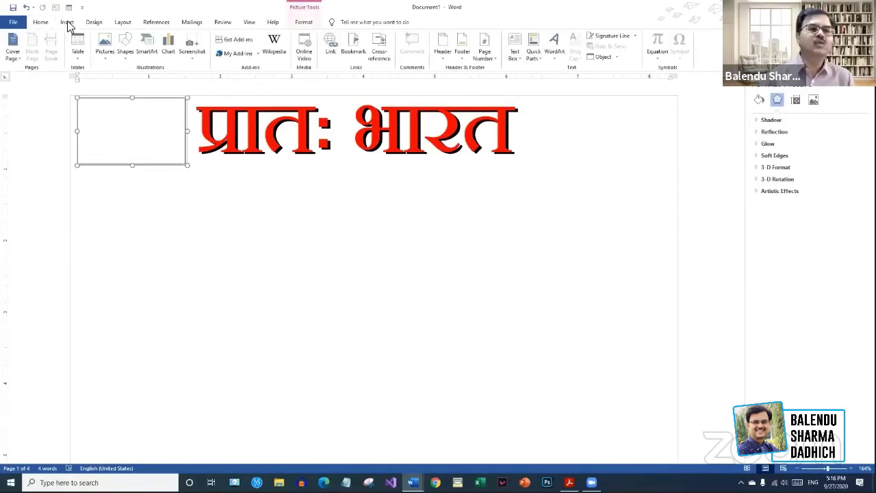
click(108, 41)
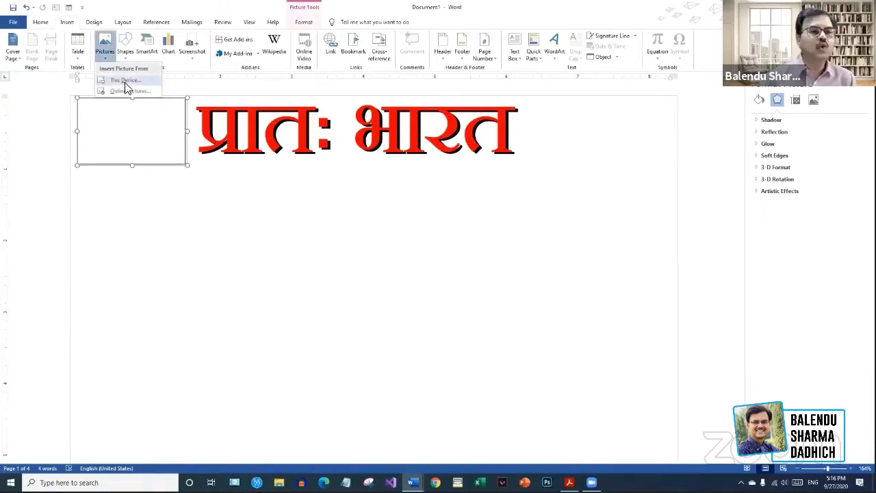
click(126, 83)
click(37, 71)
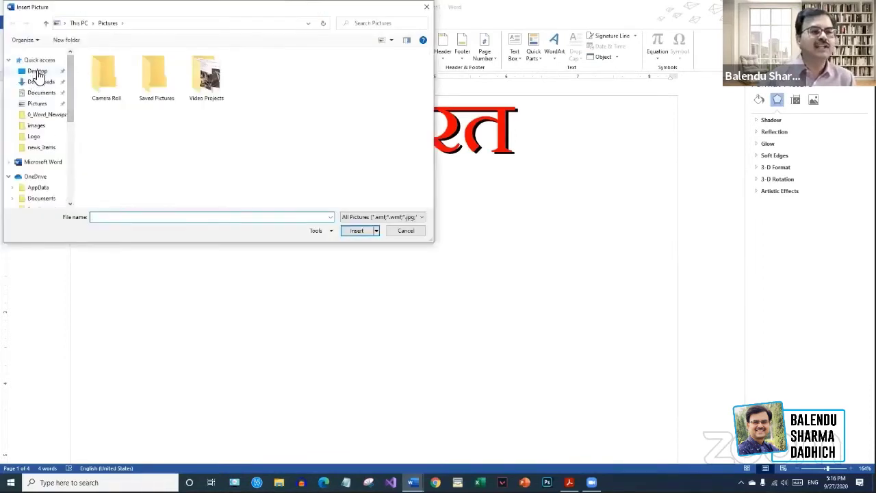
double_click(109, 81)
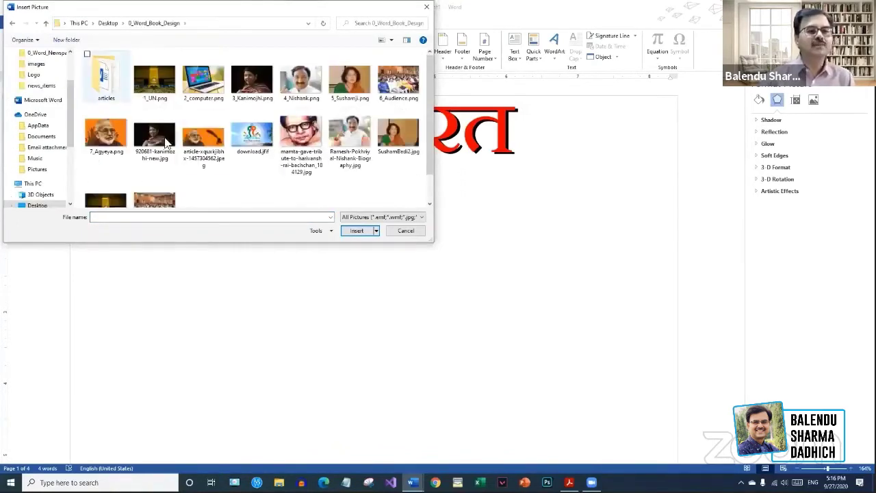
click(107, 24)
double_click(152, 79)
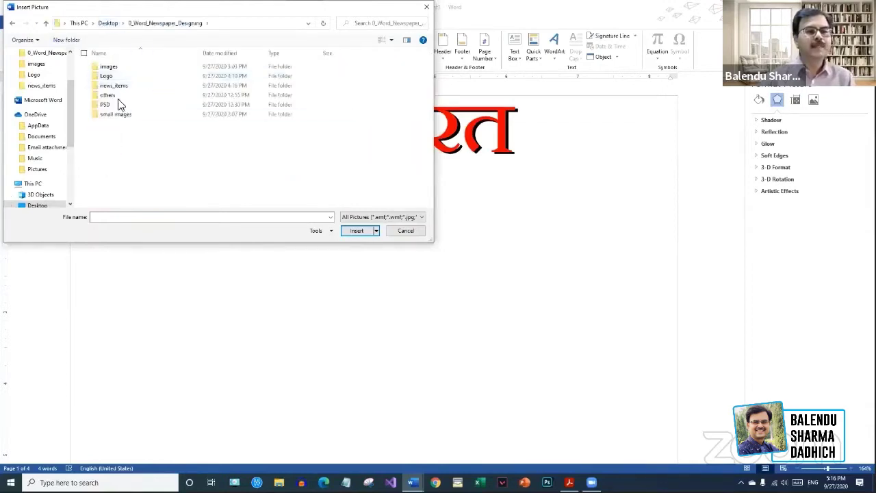
double_click(106, 79)
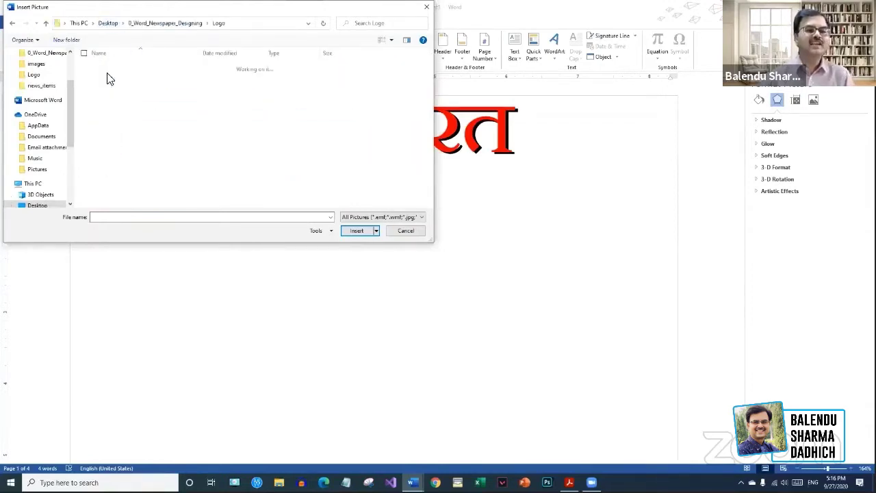
click(159, 144)
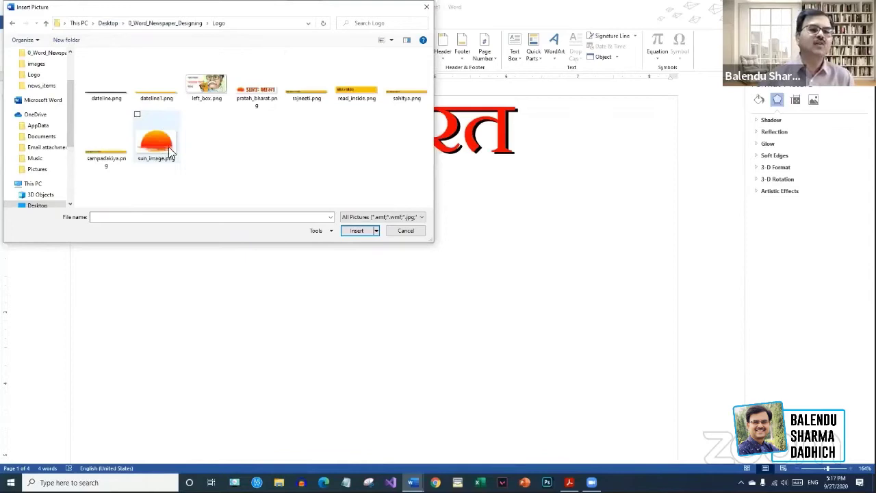
click(356, 231)
scroll(390, 241, down, 5)
scroll(392, 244, up, 7)
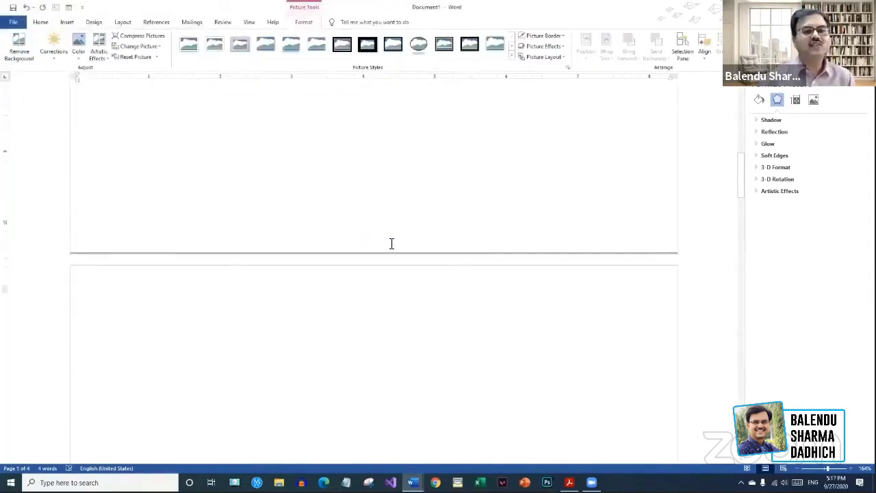
scroll(392, 244, up, 10)
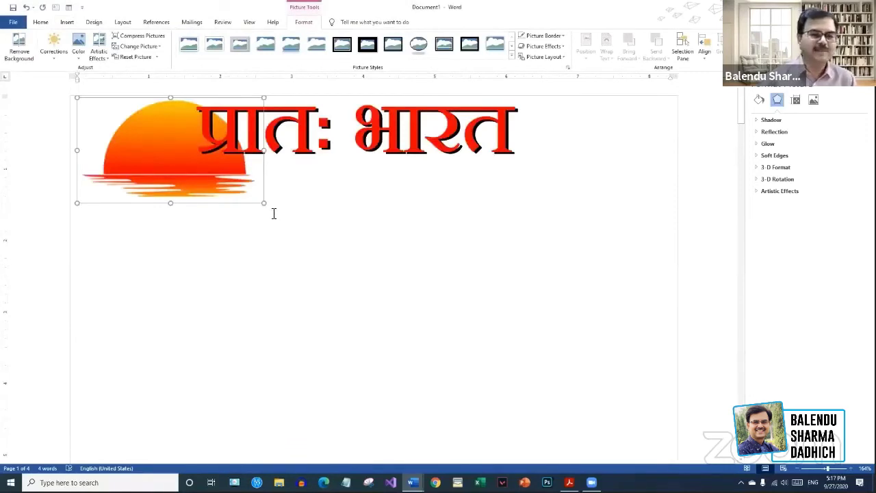
- Scale the sun picture down proportionally to about 1.5 inches wide so it fits in front of the masthead title
drag(264, 203, 174, 156)
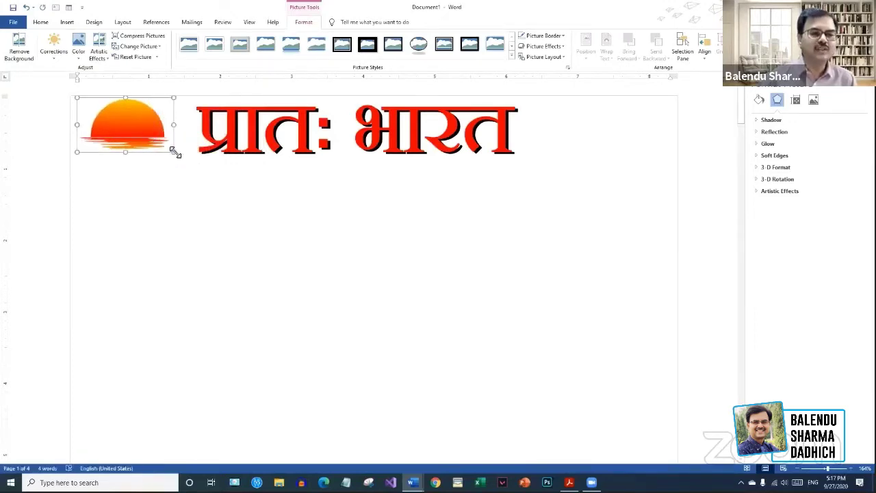
drag(163, 149, 178, 135)
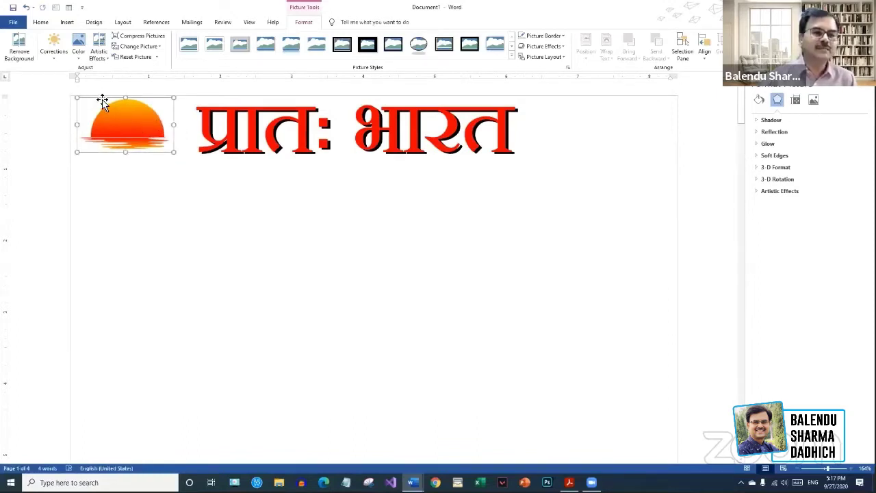
click(176, 159)
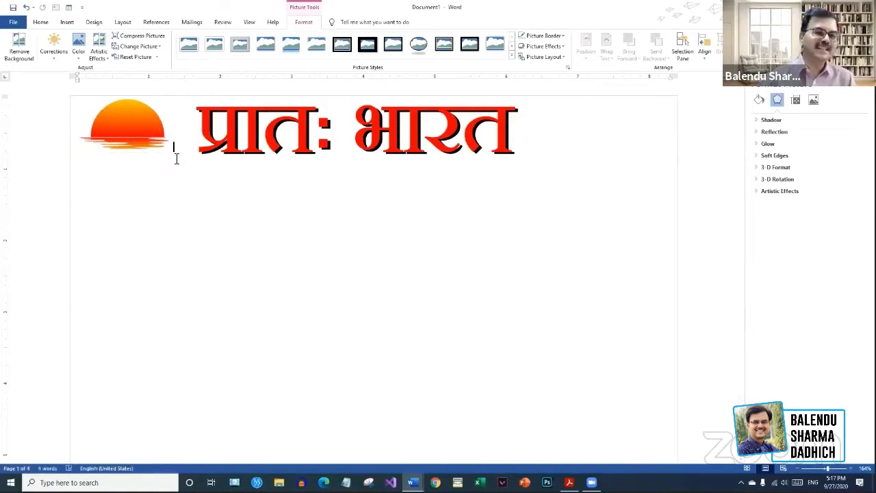
click(164, 145)
drag(175, 152, 189, 161)
click(452, 263)
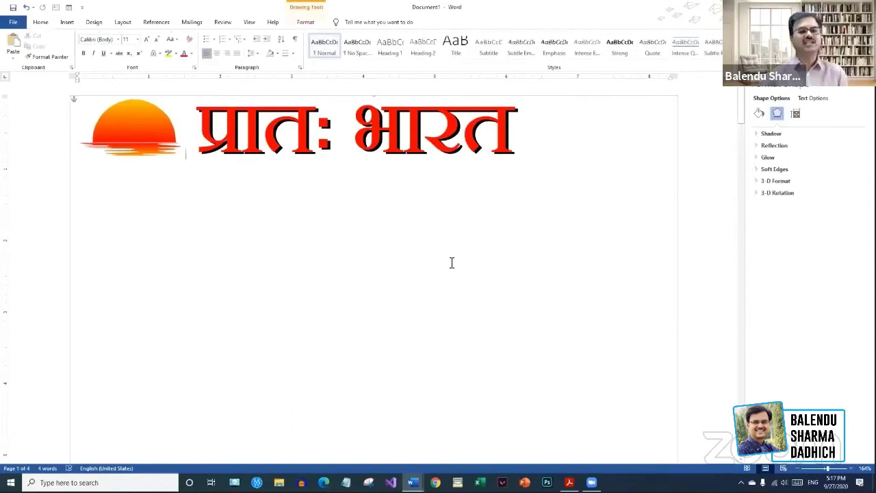
click(141, 123)
click(256, 205)
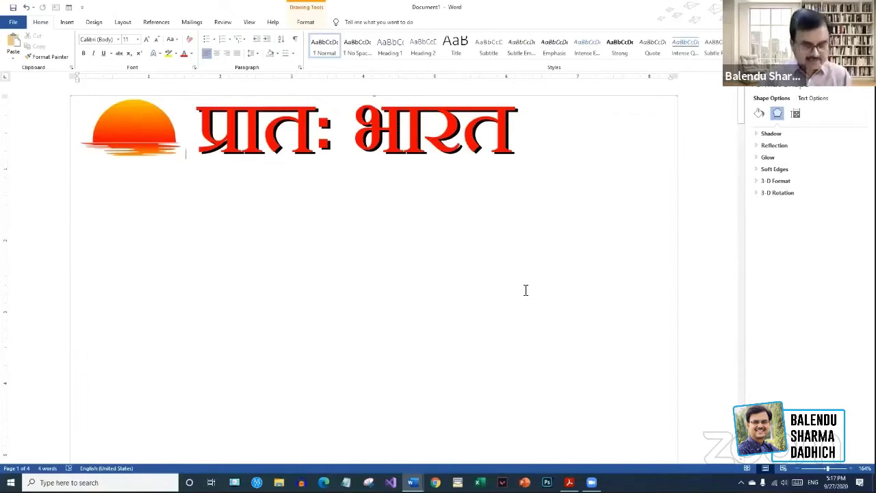
key(ctrl+v)
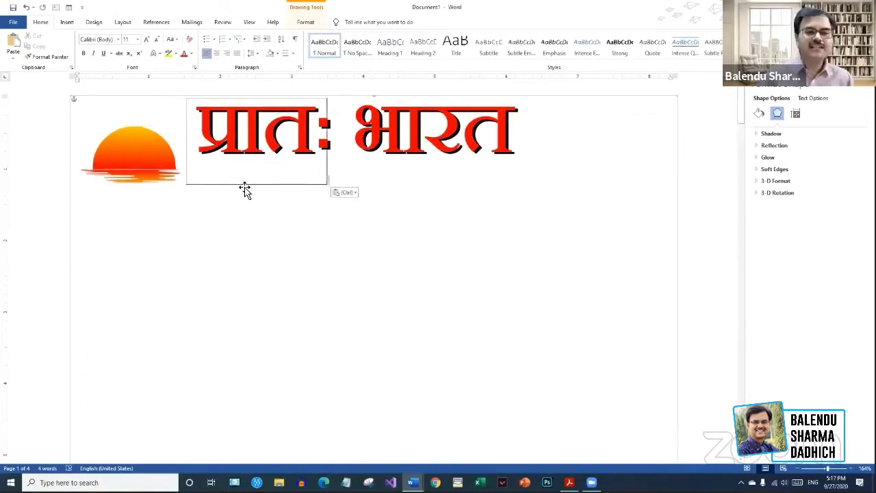
drag(245, 185, 431, 204)
drag(291, 186, 231, 225)
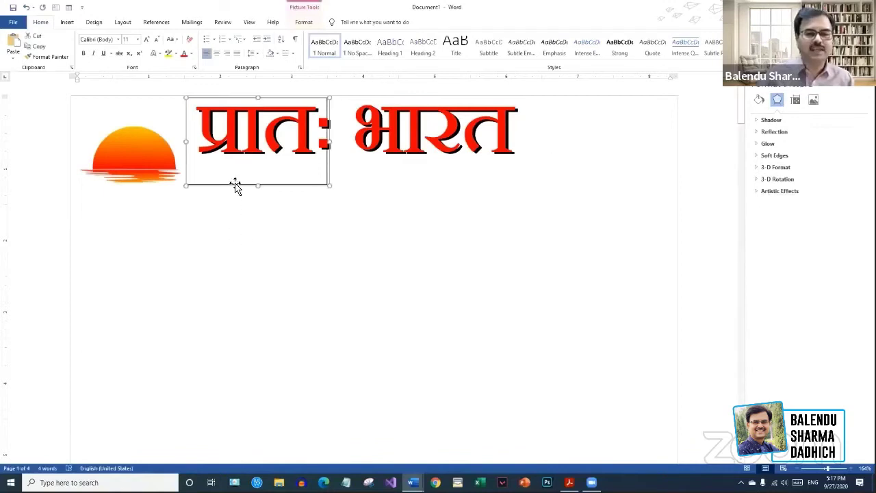
key(Delete)
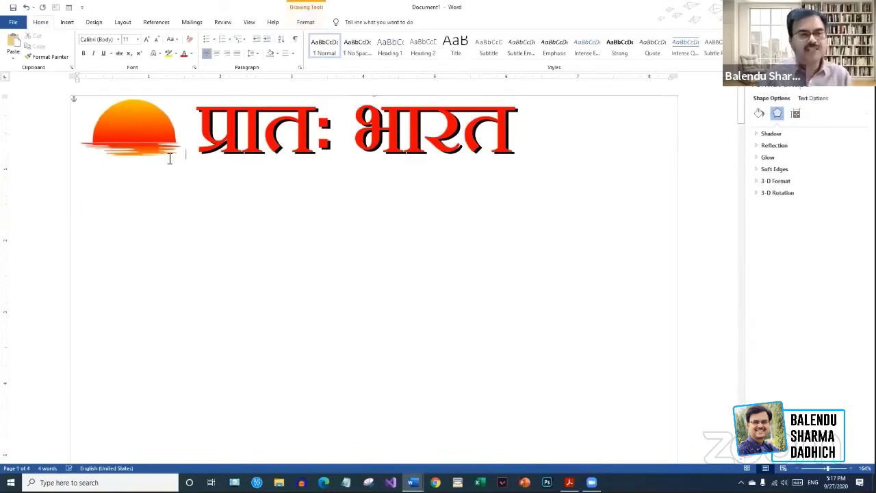
- Draw a text box about 2 by 0.85 inches after the masthead title and set all its internal margins to 0
click(55, 7)
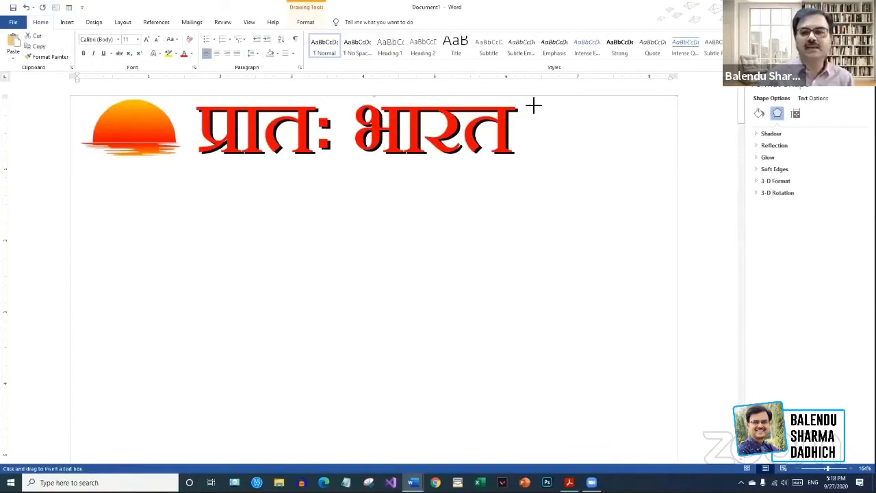
mouse_move(534, 103)
mouse_down()
mouse_move(642, 160)
mouse_move(673, 163)
mouse_up()
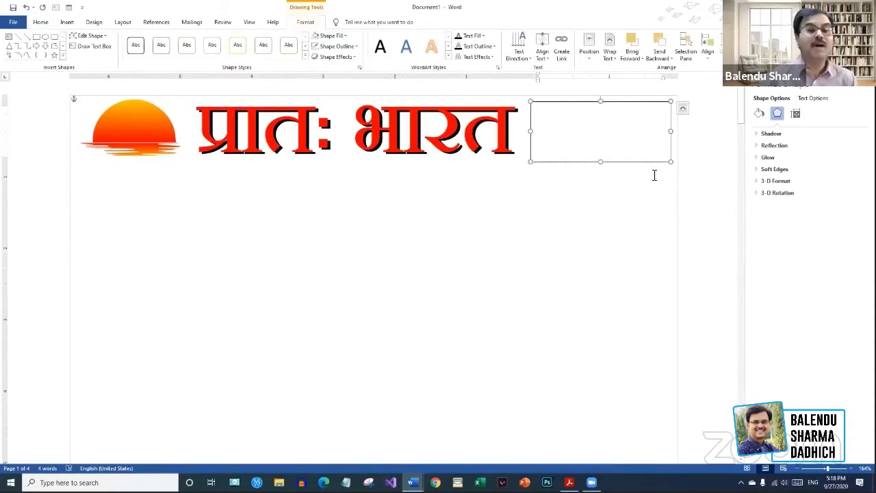
click(816, 99)
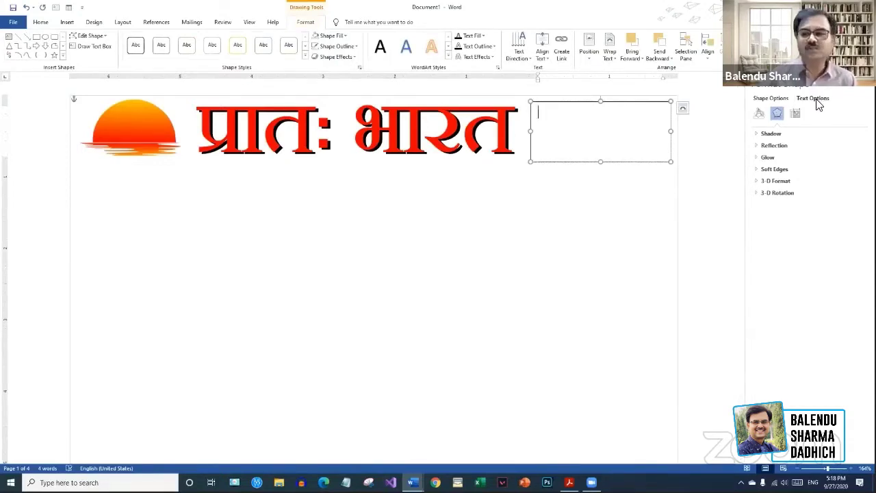
click(795, 113)
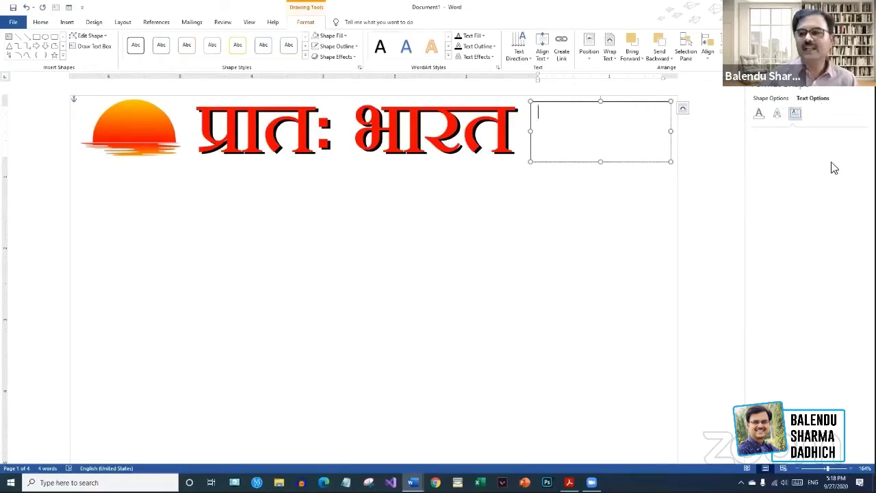
click(855, 196)
click(855, 209)
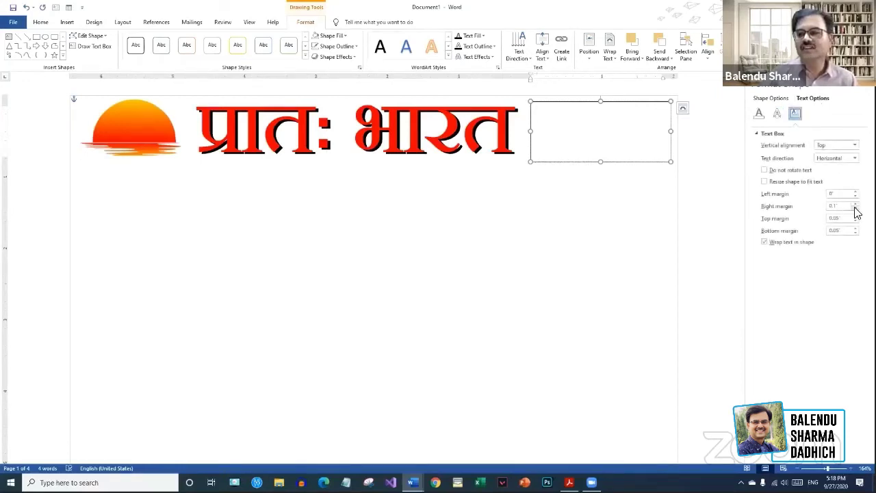
click(855, 221)
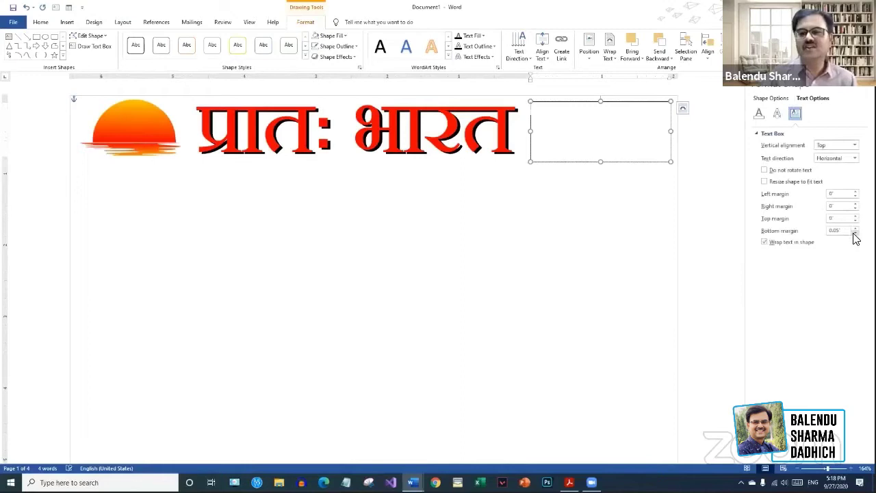
click(601, 212)
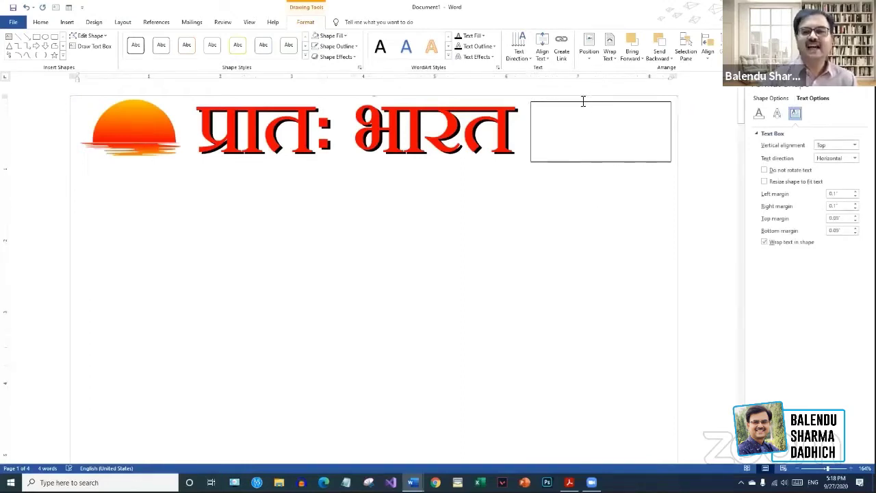
- Insert left_box.png from the Logo folder into the new text box beside the masthead title
click(582, 104)
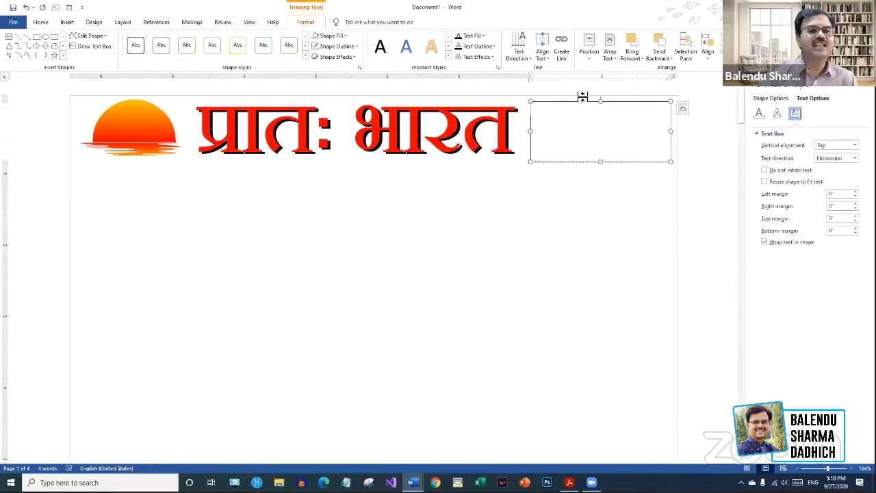
click(66, 22)
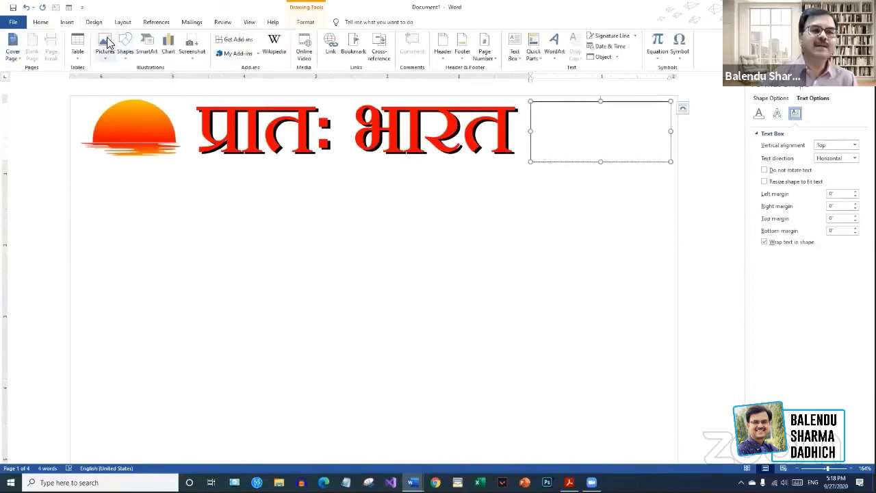
click(102, 50)
click(120, 81)
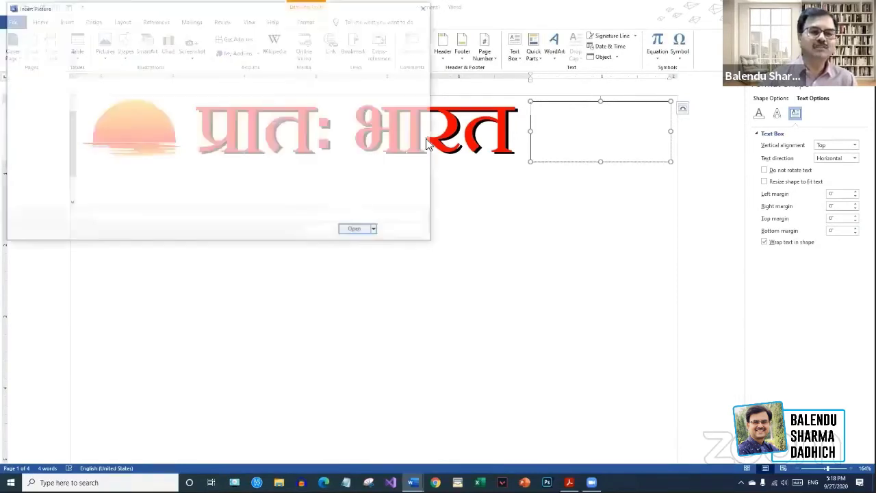
click(208, 84)
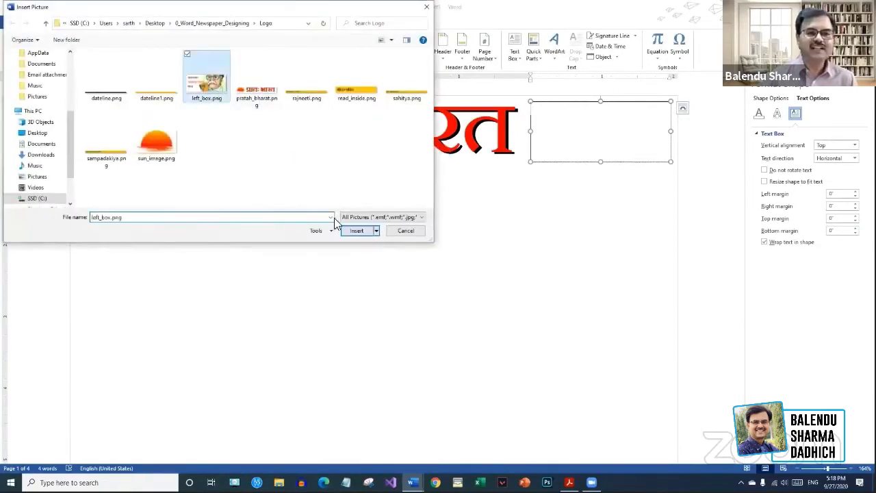
click(355, 231)
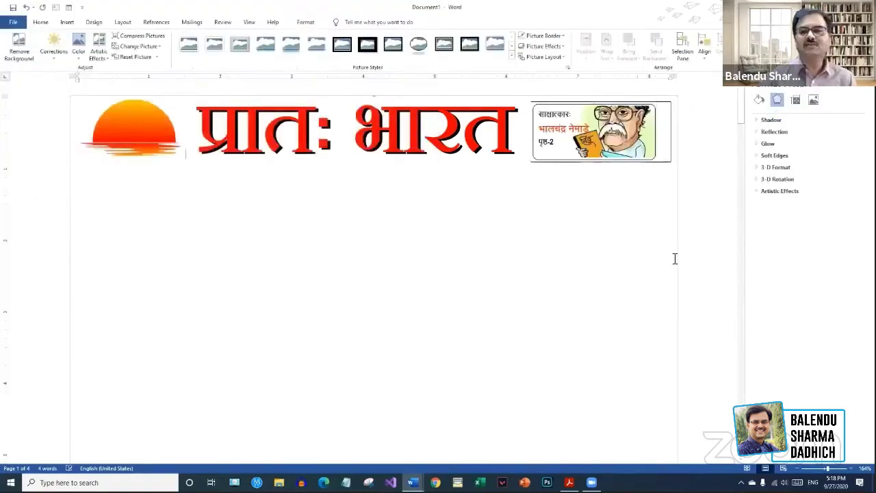
click(676, 260)
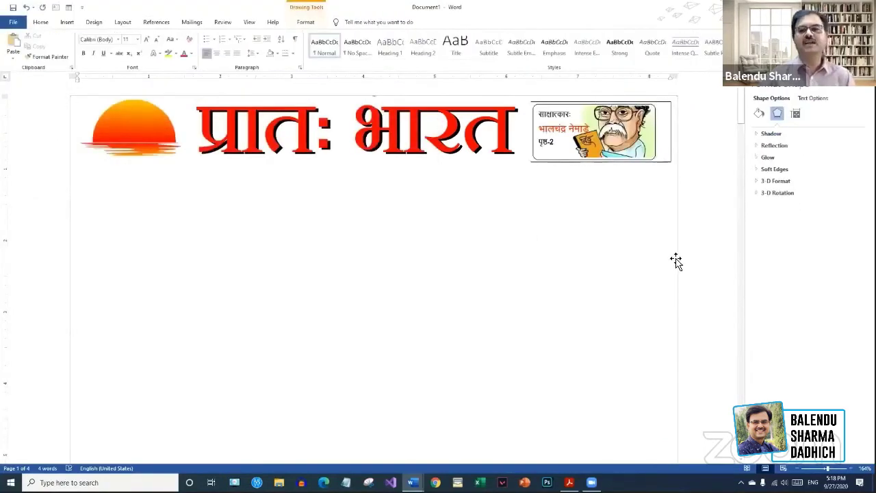
- Remove the outline of the text box that holds the left_box picture
click(672, 126)
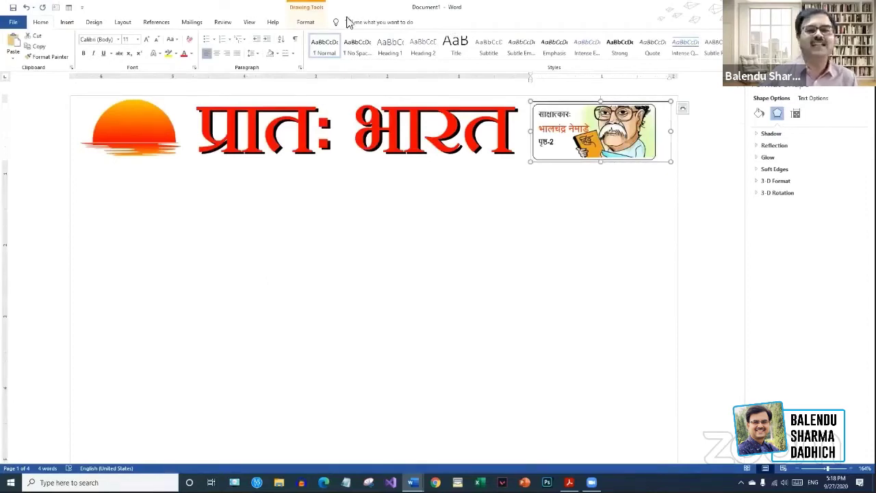
click(304, 23)
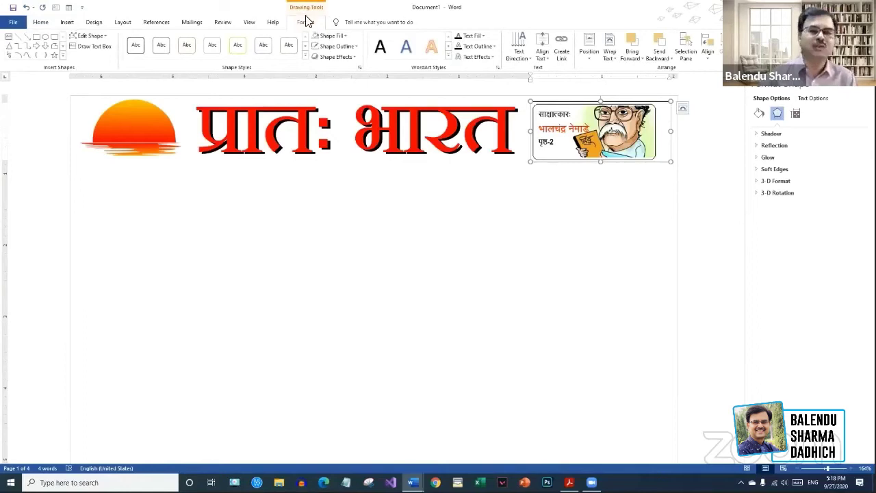
click(355, 45)
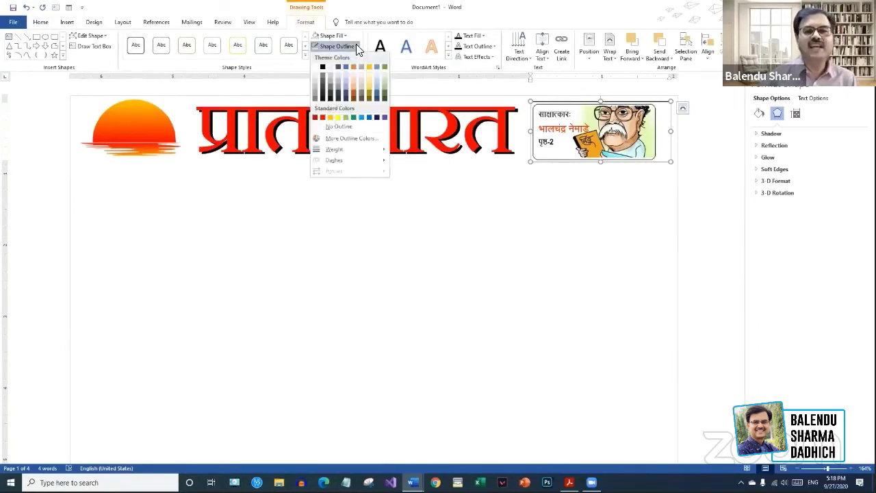
click(321, 128)
click(599, 190)
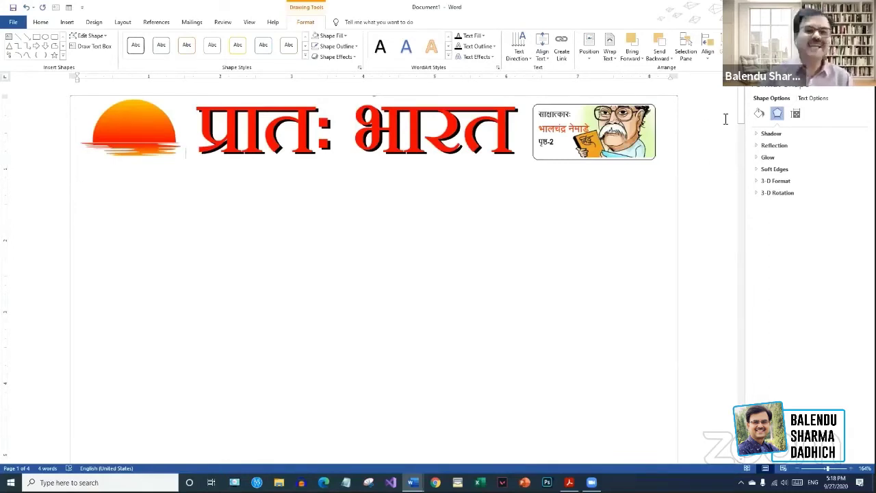
- Draw a thin text box about 8.5 inches wide and 0.2 inches high across the page just below the masthead
click(55, 8)
click(74, 169)
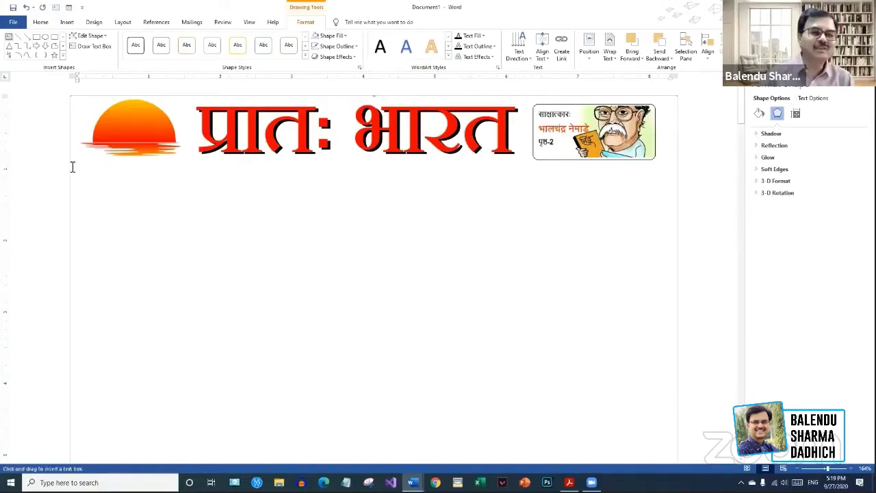
click(56, 7)
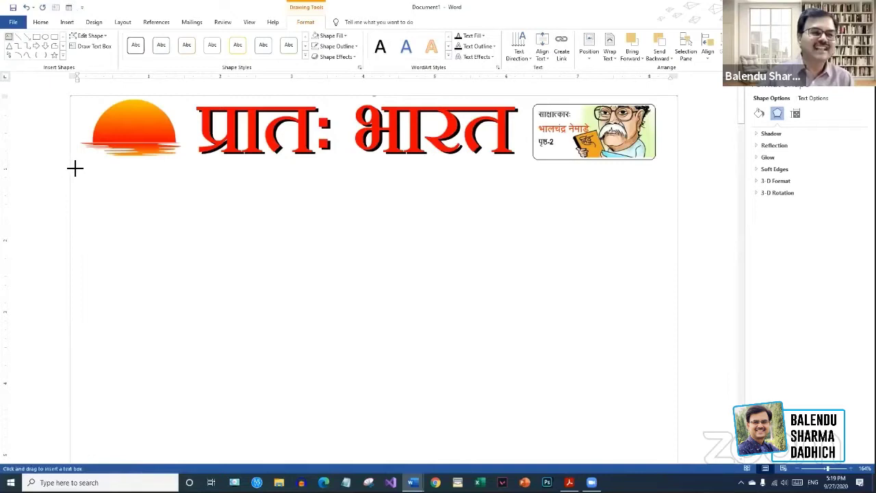
drag(75, 167, 678, 184)
click(71, 175)
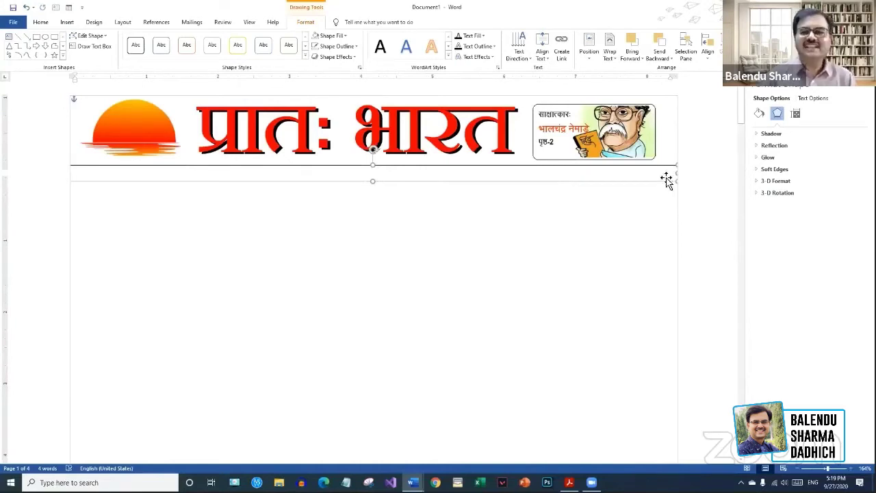
- Fill the thin strip below the masthead with gold
click(343, 36)
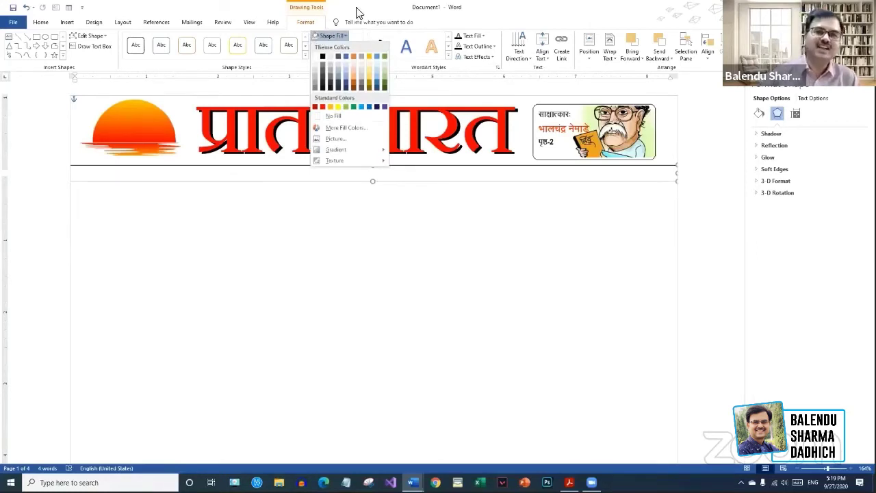
click(357, 9)
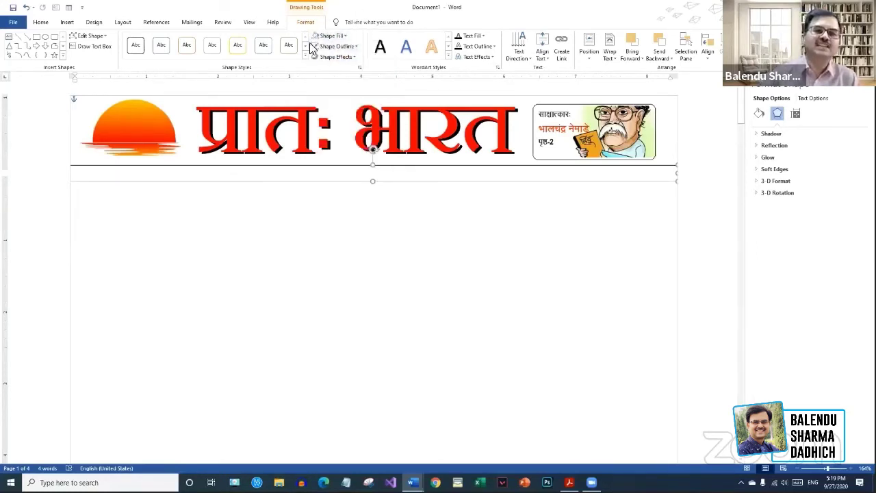
click(344, 35)
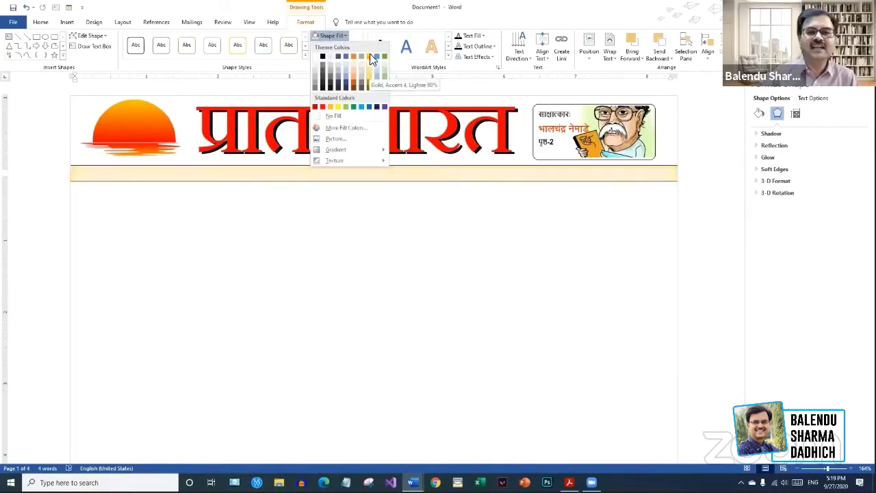
click(369, 79)
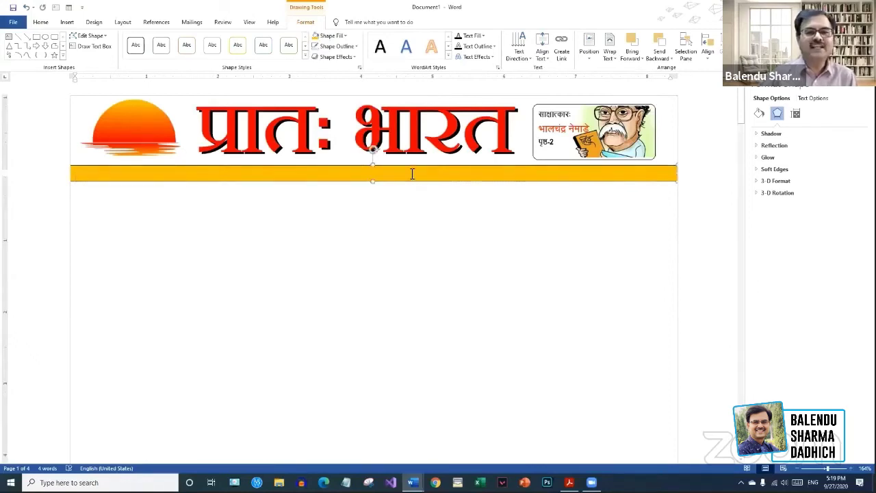
- Set the gold strip's left, right, top and bottom internal margins to 0 and center its text
click(477, 171)
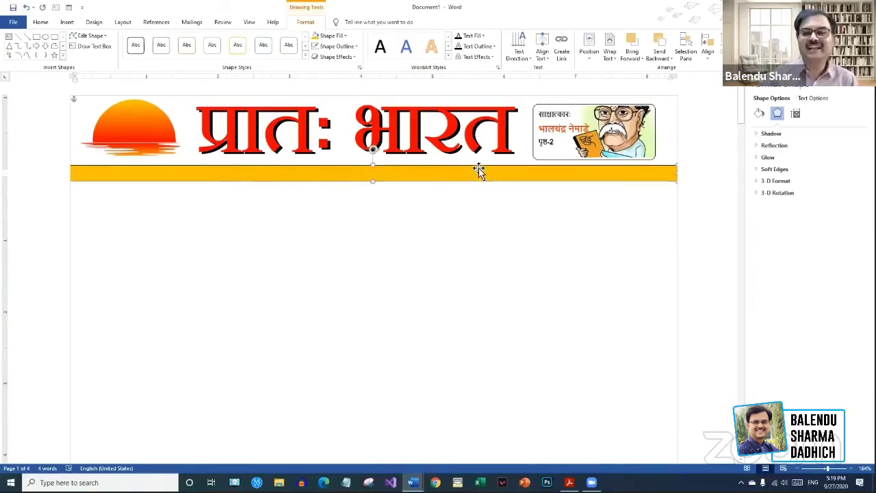
click(818, 102)
click(795, 113)
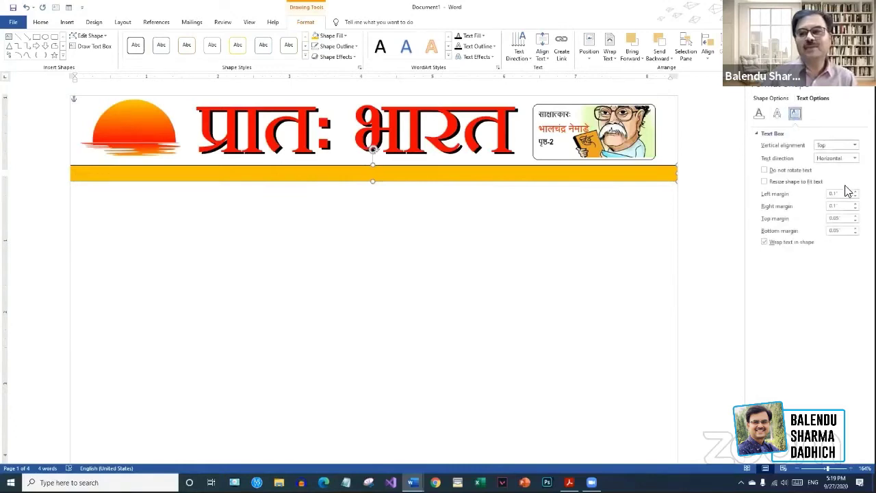
drag(824, 197, 813, 196)
text(0)
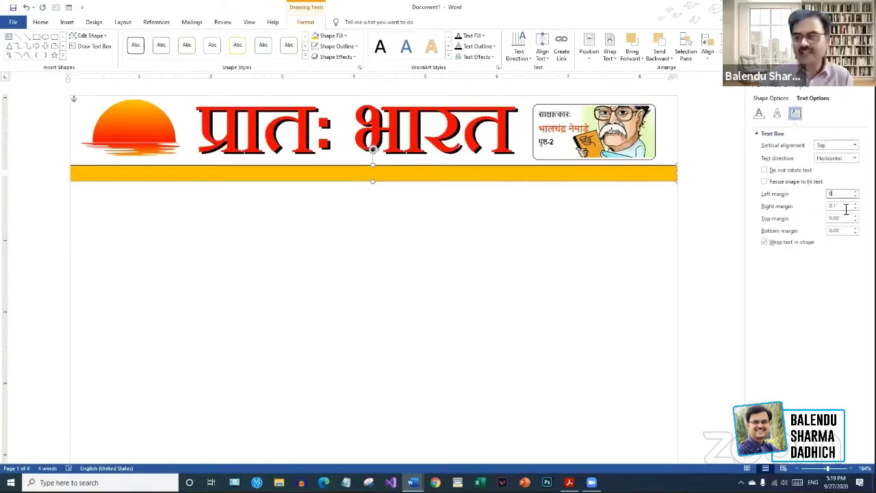
key(Tab)
text(0)
key(Tab)
text(0)
key(Tab)
text(0)
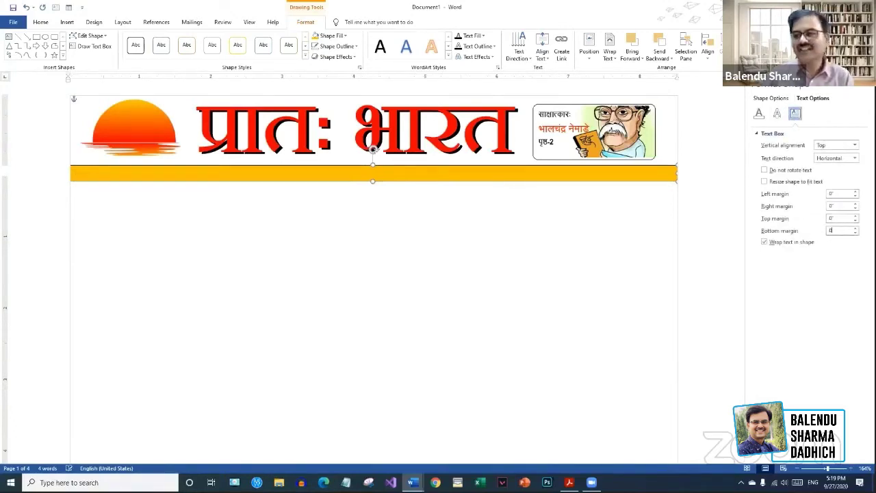
key(Tab)
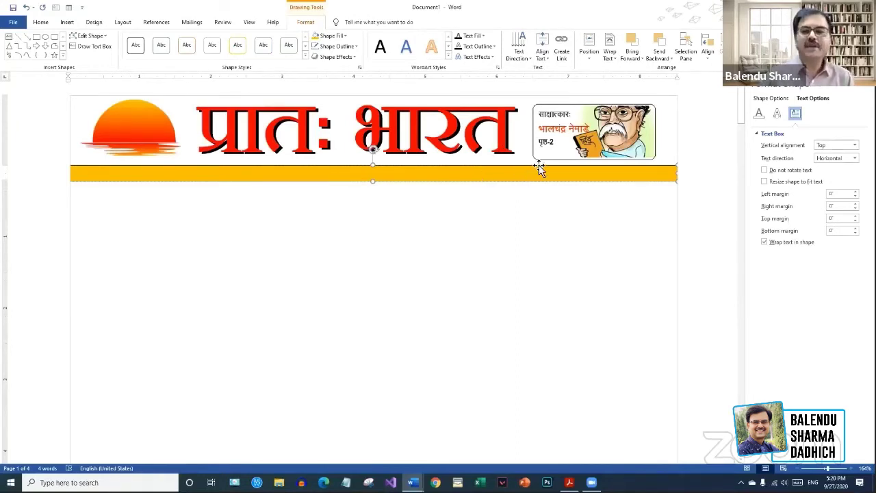
click(40, 22)
click(217, 54)
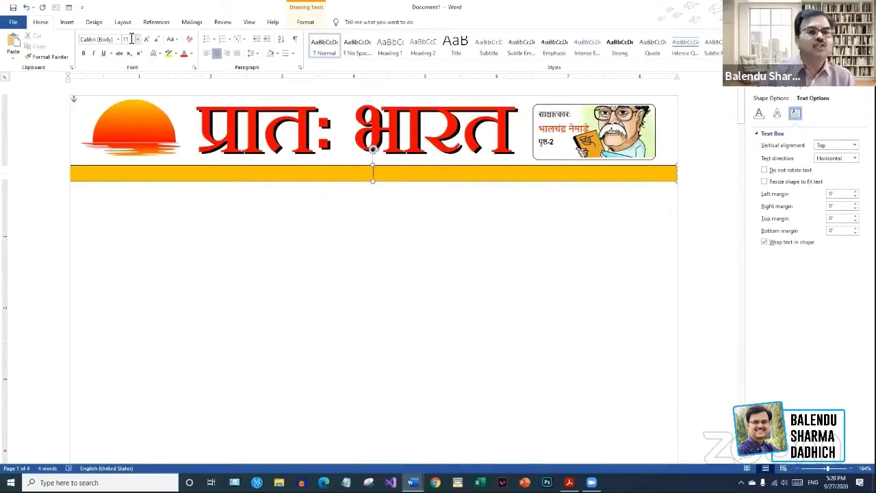
- Insert the text of dateline_text.docx from the news_items folder into the gold strip
click(67, 25)
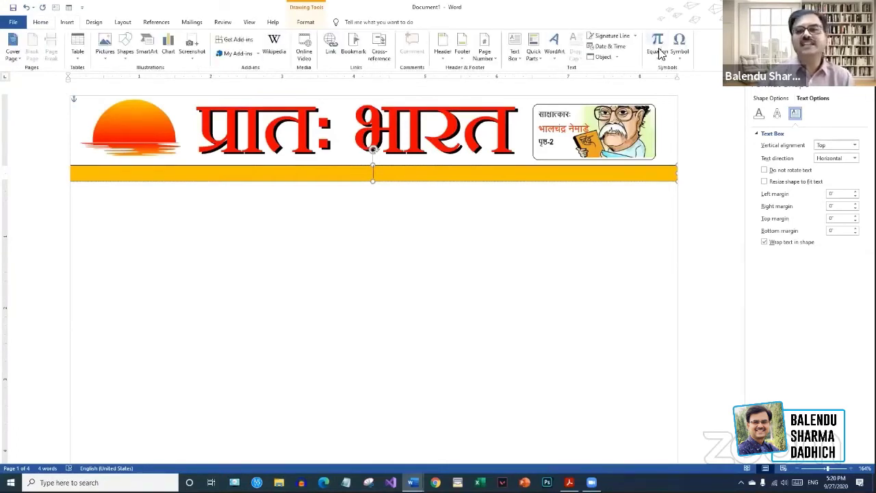
click(616, 58)
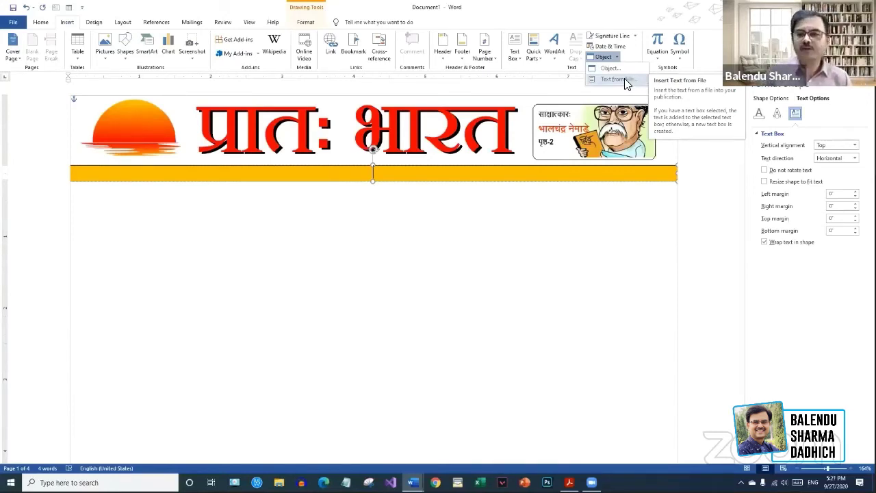
click(625, 81)
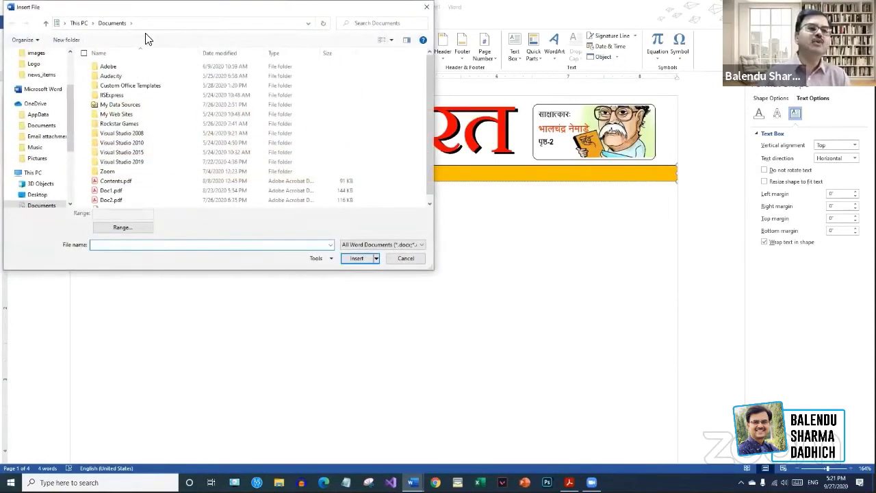
scroll(41, 124, up, 3)
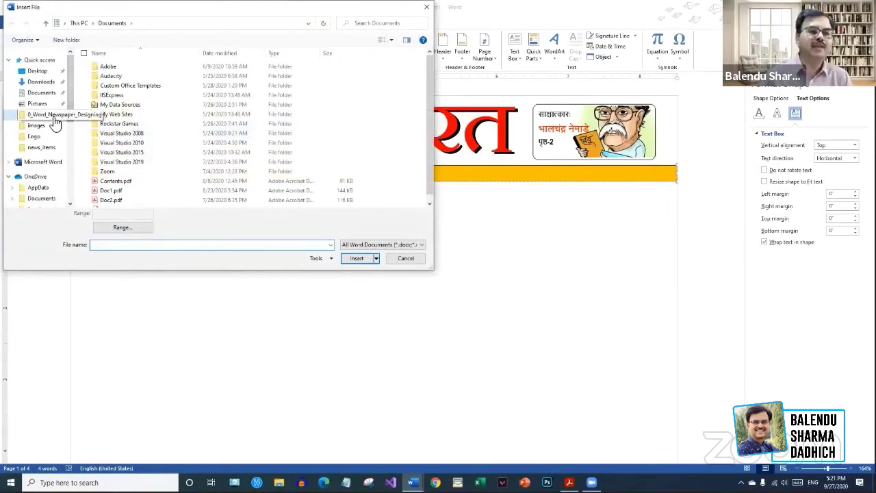
click(55, 115)
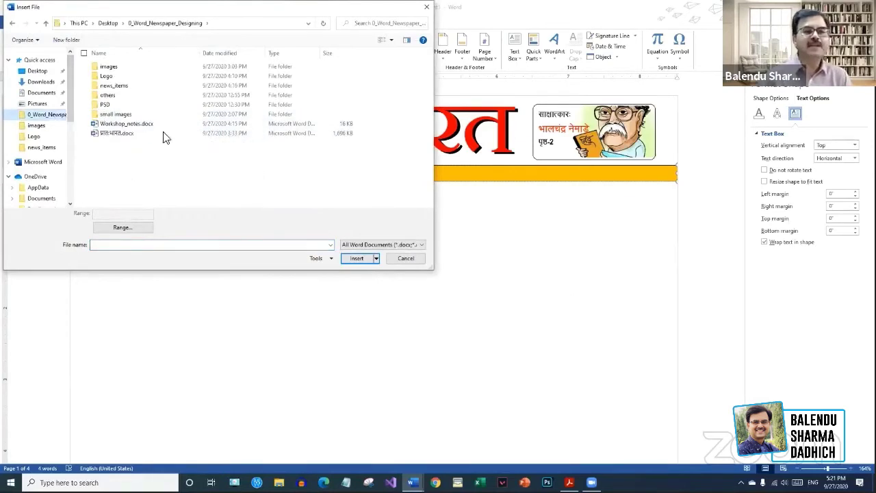
click(119, 88)
double_click(120, 88)
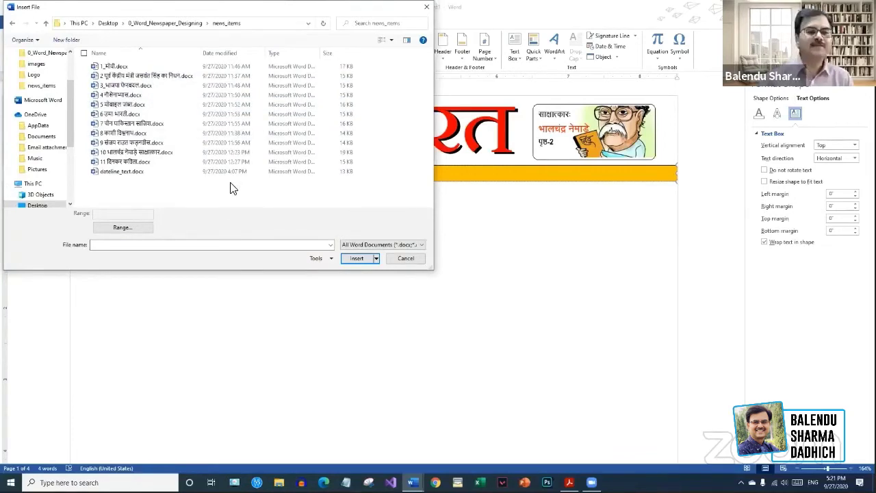
click(108, 172)
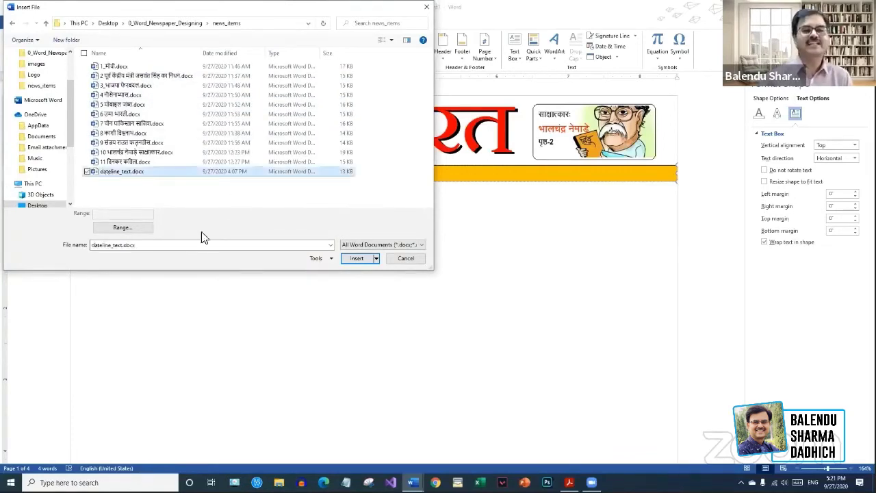
click(357, 259)
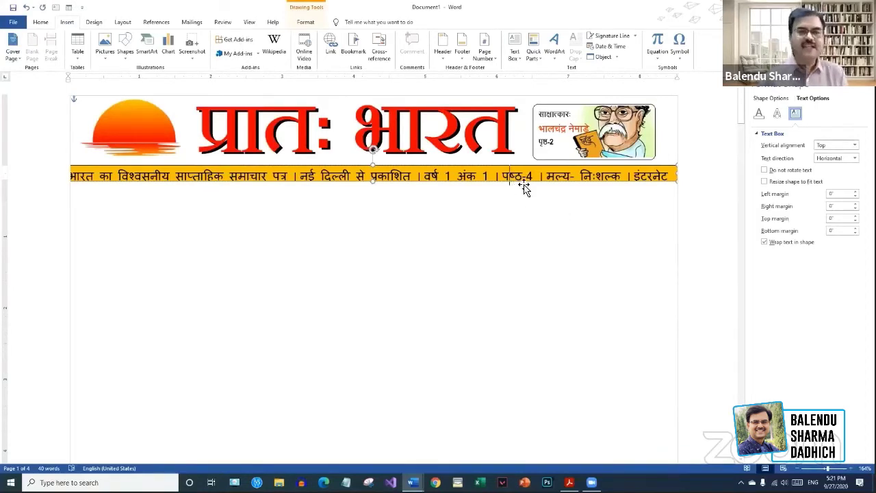
- Format all the dateline text in the gold strip with the Utsaah font at size 11
key(ctrl+a)
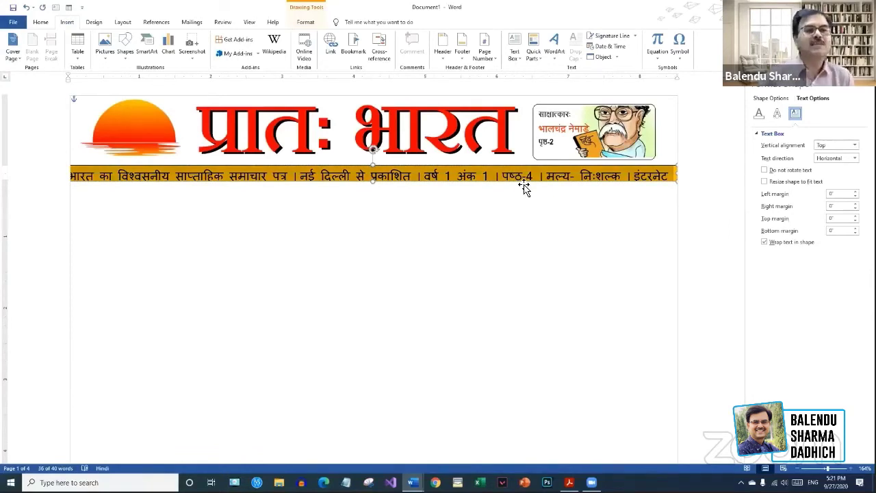
click(40, 24)
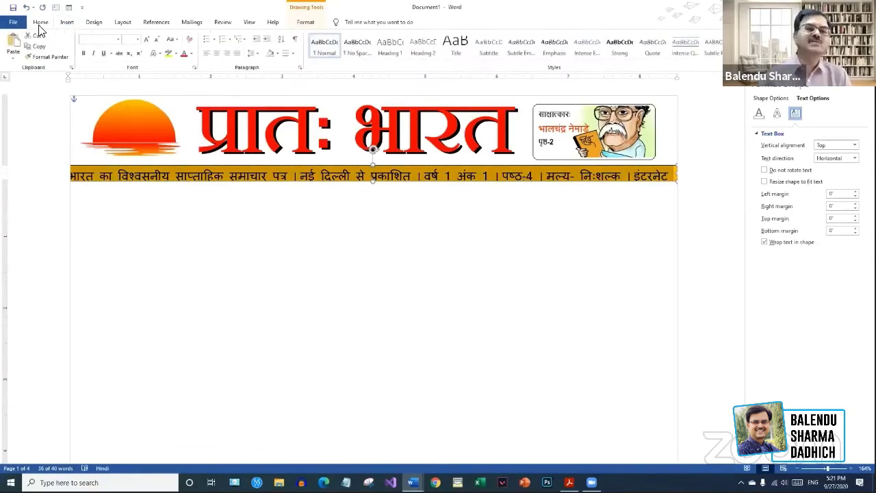
click(105, 39)
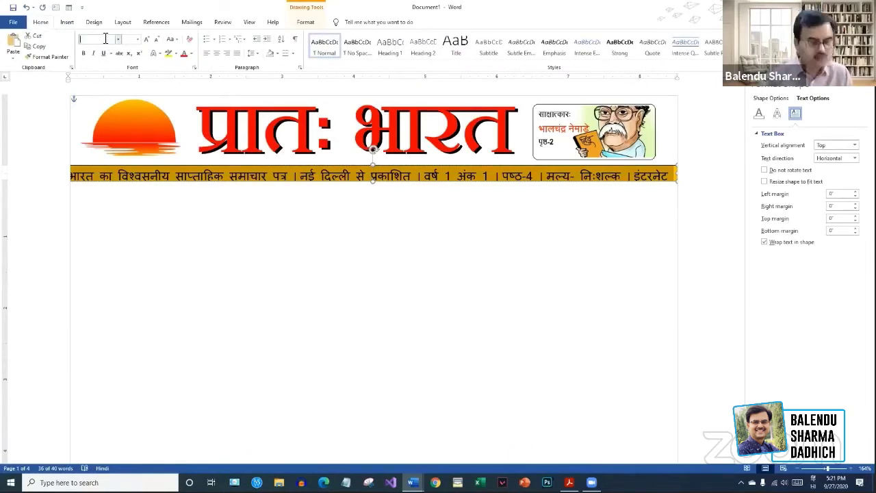
text(Utsaah)
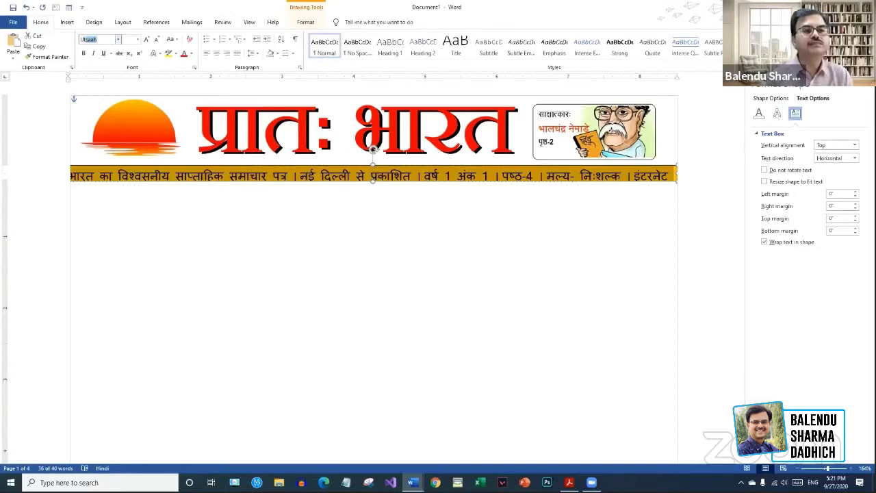
key(Return)
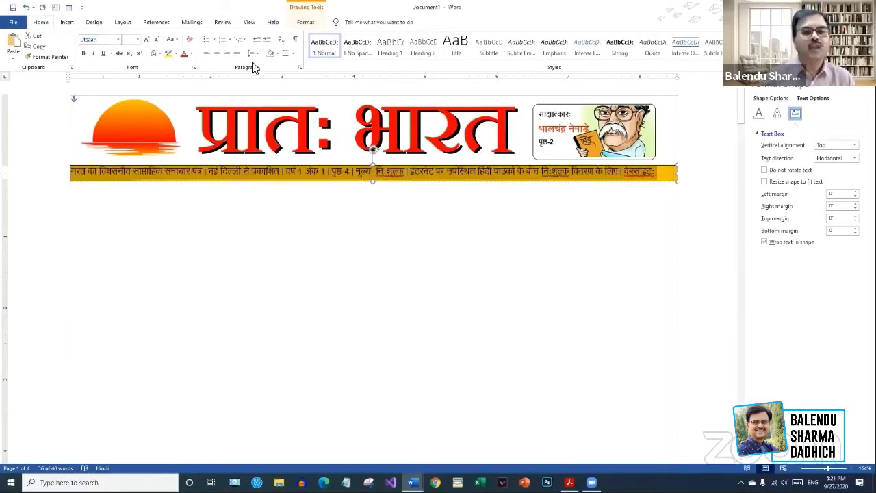
click(139, 39)
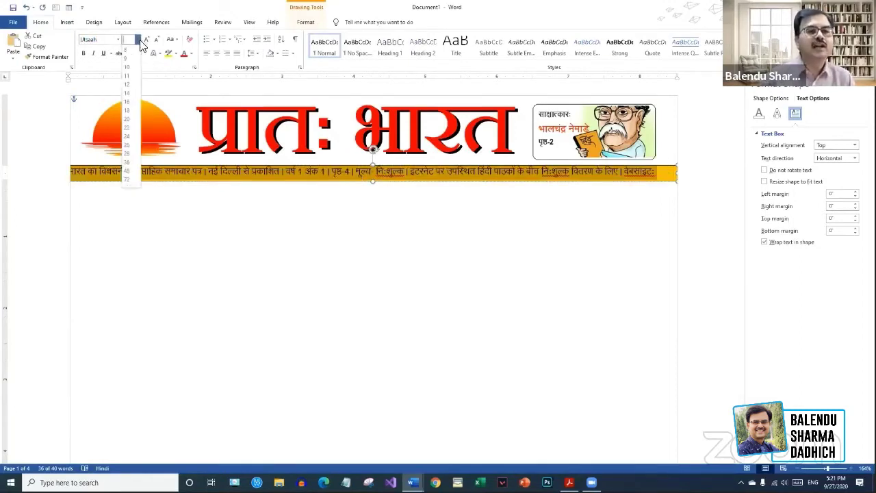
click(128, 78)
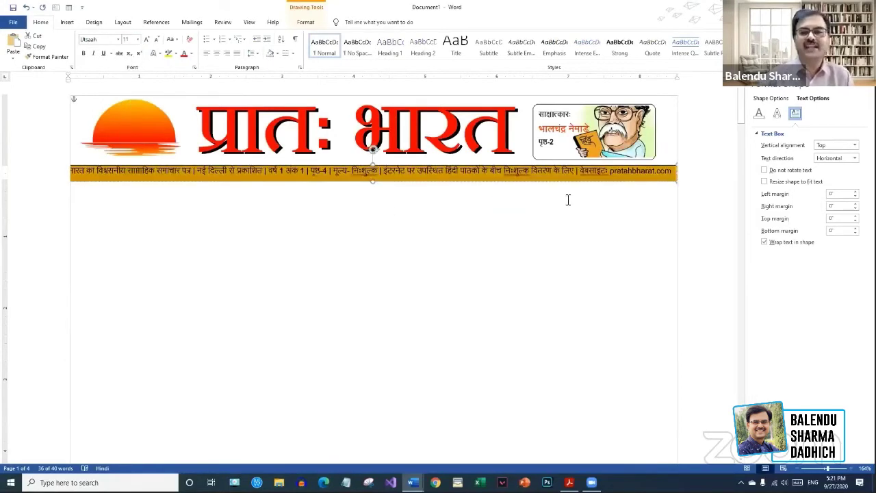
- Reduce the dateline text's font size to 10
click(641, 174)
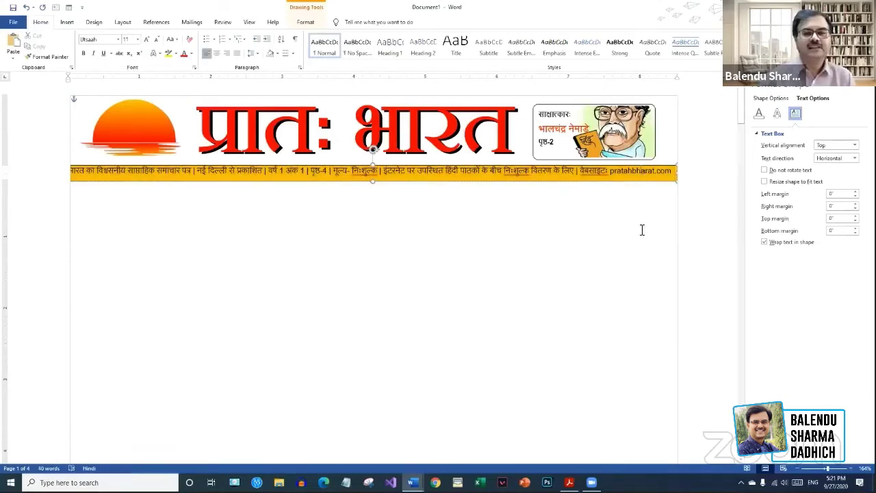
triple_click(421, 171)
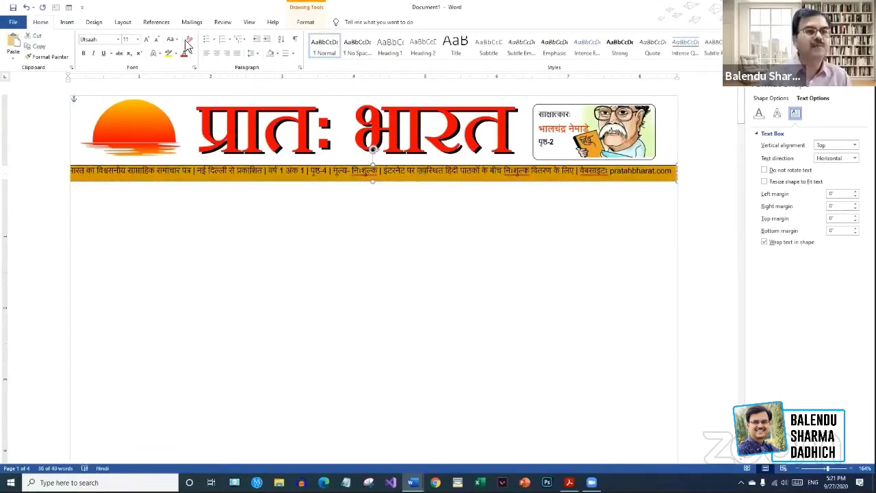
click(137, 39)
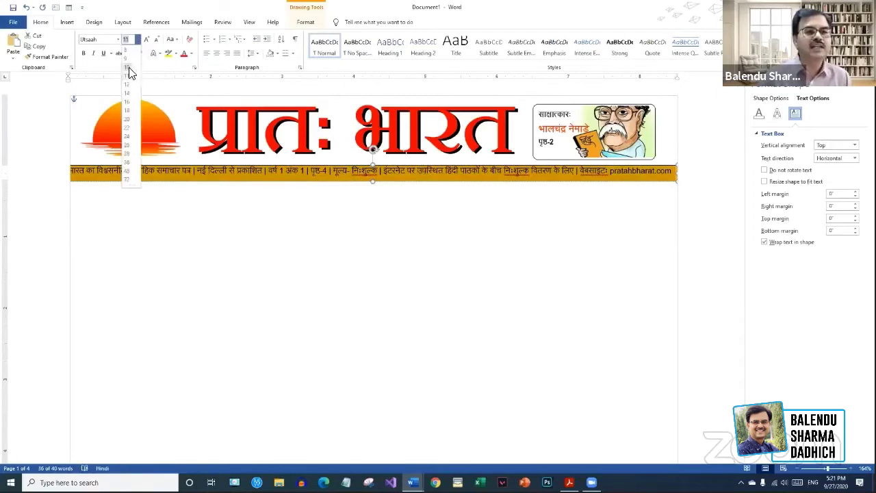
click(134, 75)
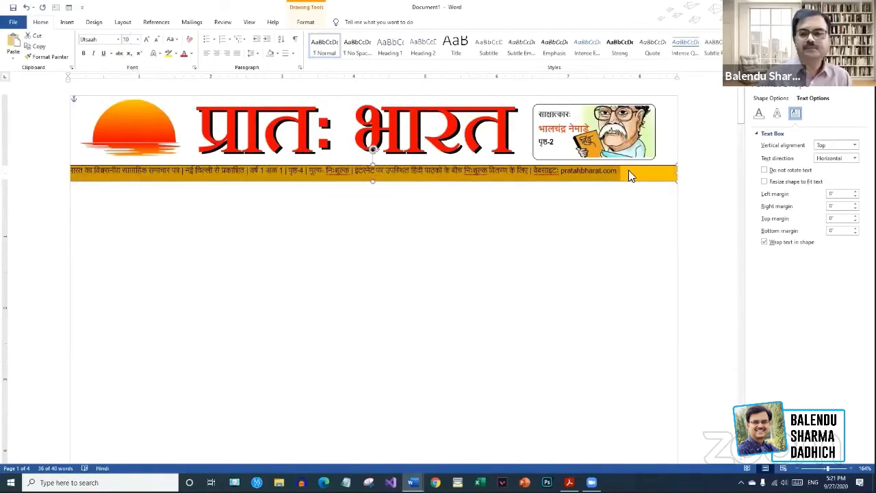
- Center the dateline text in the gold strip and set its font size to 11
click(216, 53)
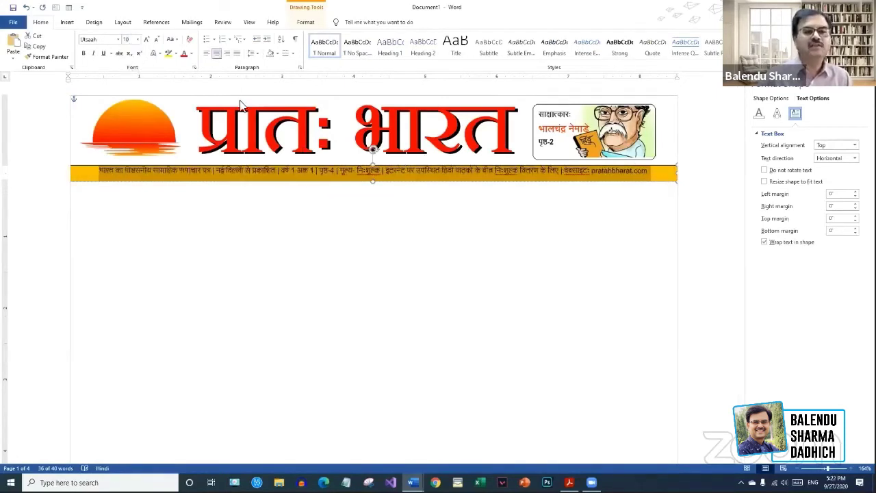
click(395, 231)
click(366, 176)
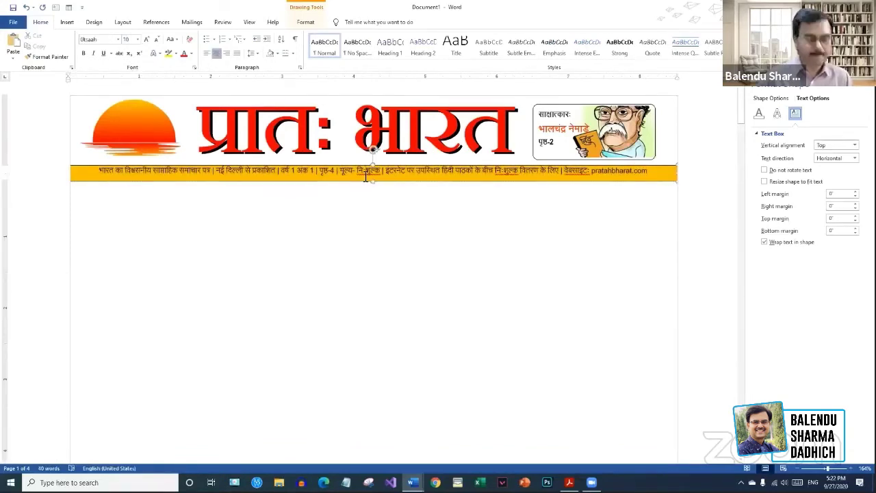
key(ctrl+a)
click(136, 39)
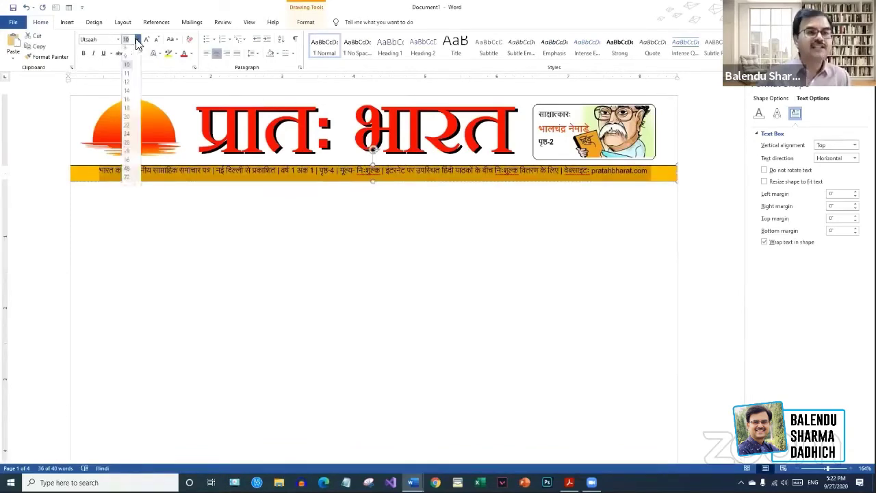
click(130, 76)
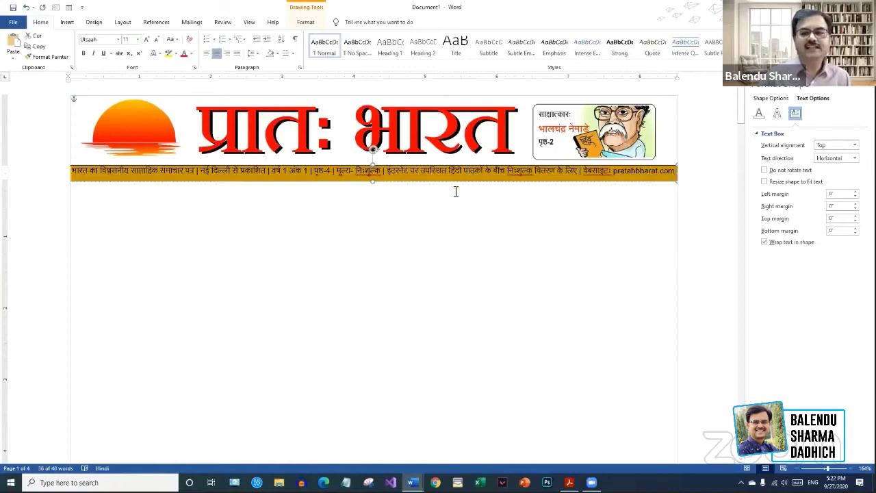
- Shrink the gold strip's height to fit its single line of text and remove the strip's outline
drag(373, 183, 378, 181)
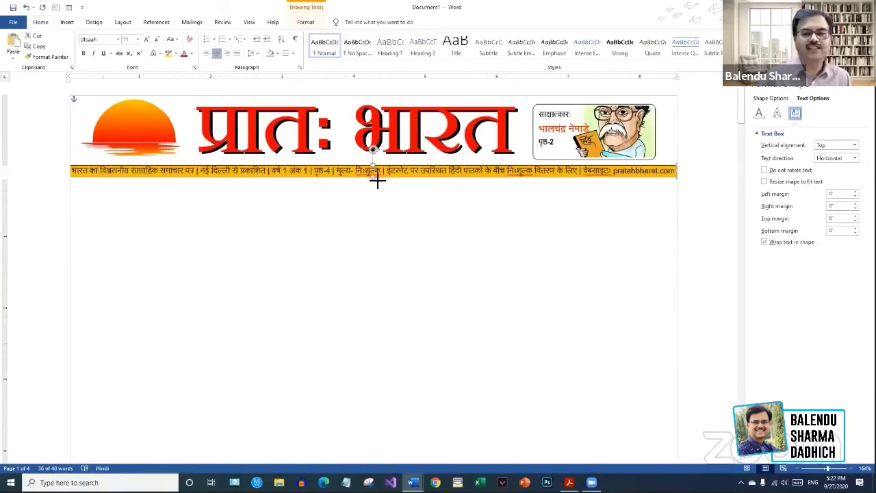
click(548, 264)
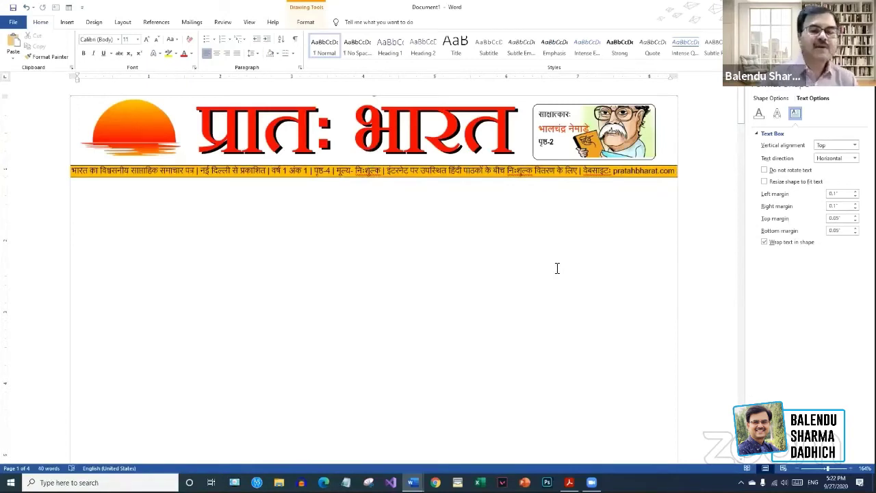
click(560, 176)
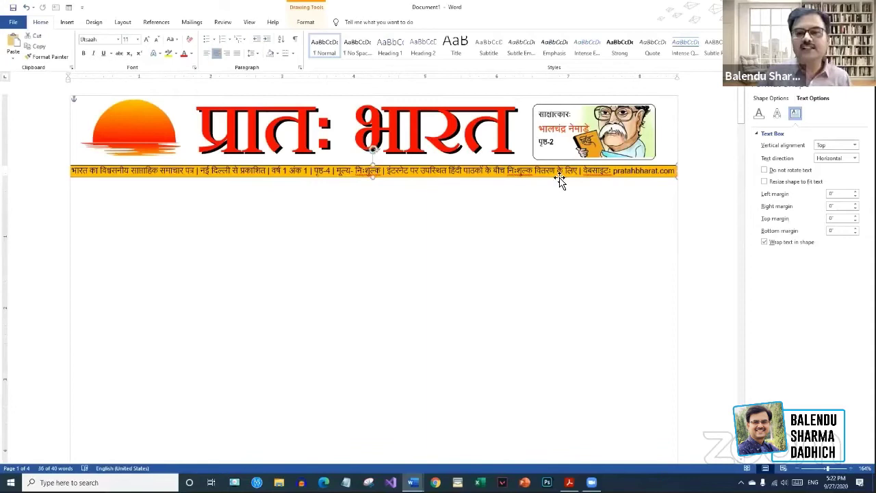
click(305, 23)
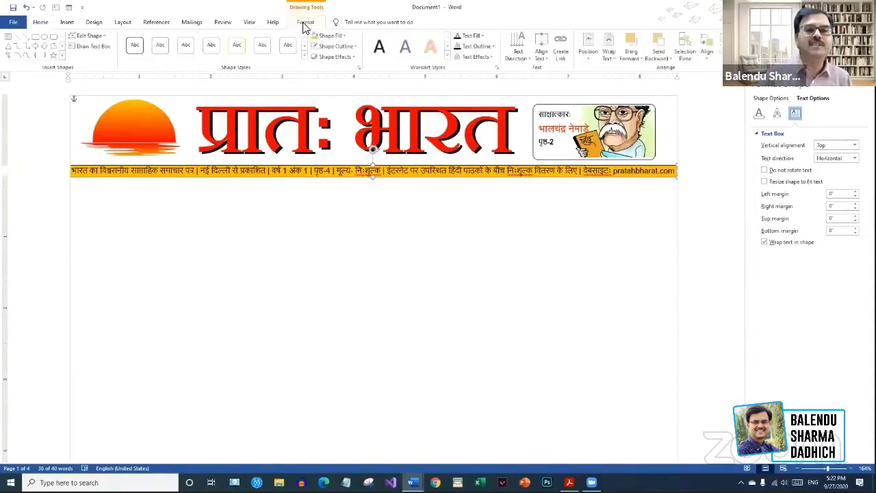
click(414, 288)
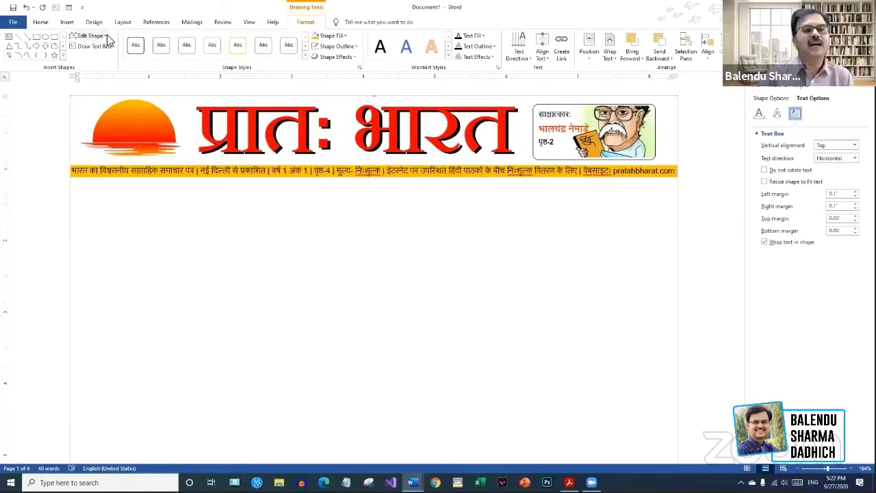
- Draw a straight horizontal line across the page width just below the gold strip and give it the black line style
click(66, 23)
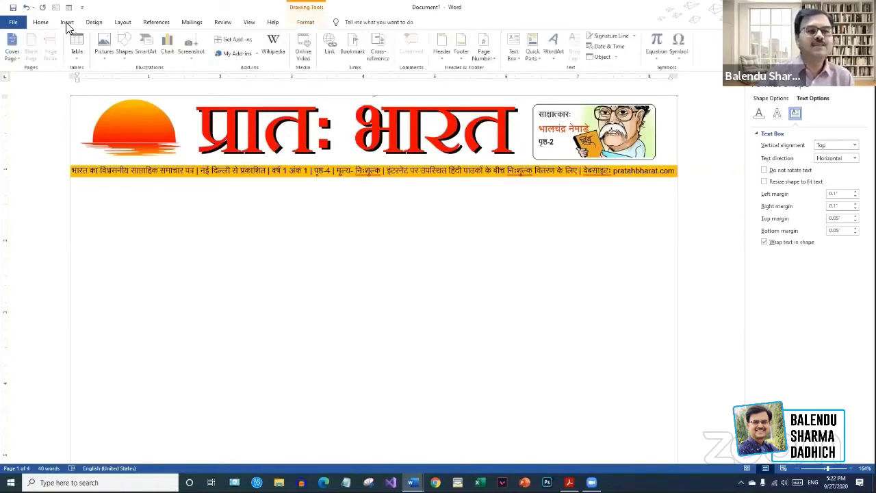
click(124, 60)
click(132, 86)
key(Escape)
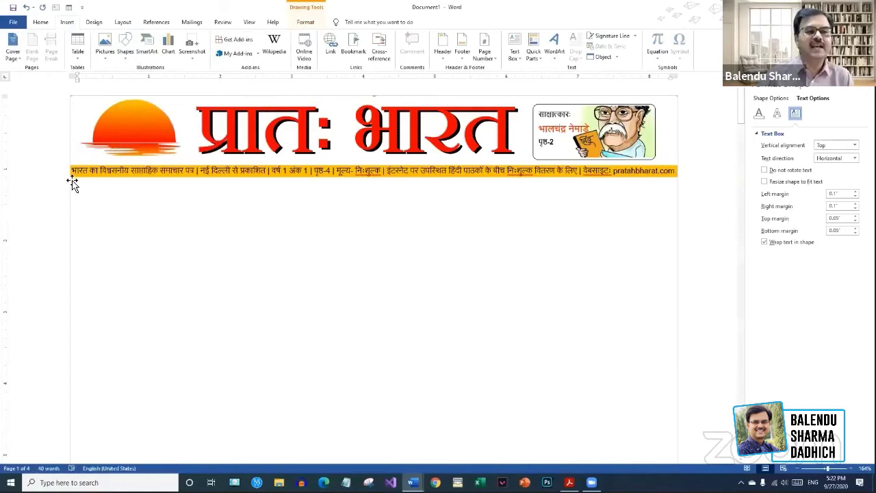
click(126, 53)
click(131, 86)
mouse_move(72, 184)
mouse_down()
mouse_move(327, 192)
mouse_move(678, 185)
mouse_up()
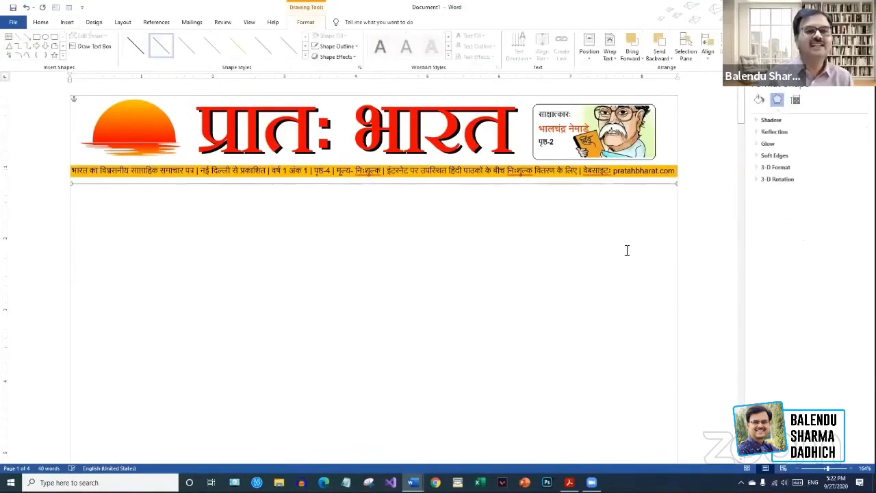
click(134, 45)
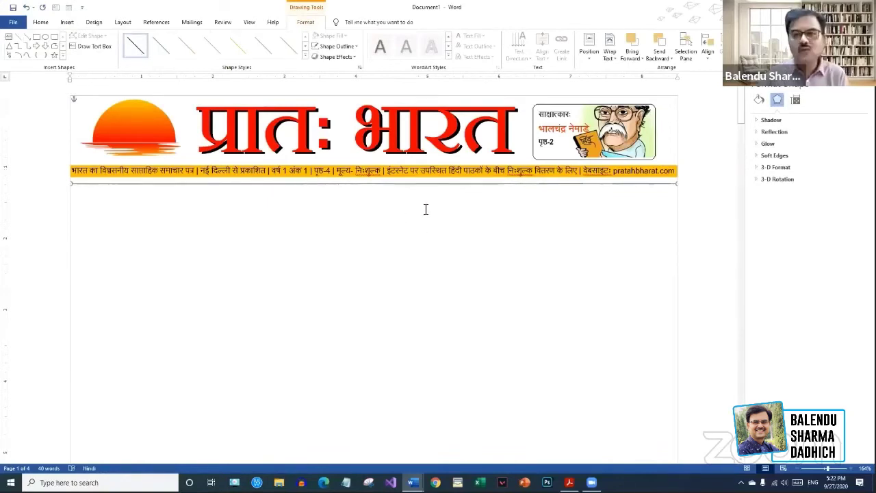
- Nudge the black line up until it sits on the gold strip's bottom edge
key(Up)
key(Up)
key(Up)
key(Up)
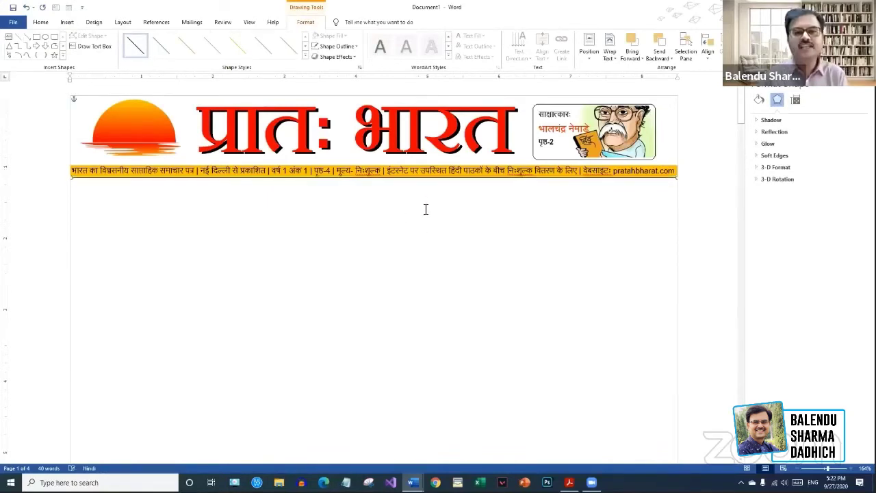
click(425, 210)
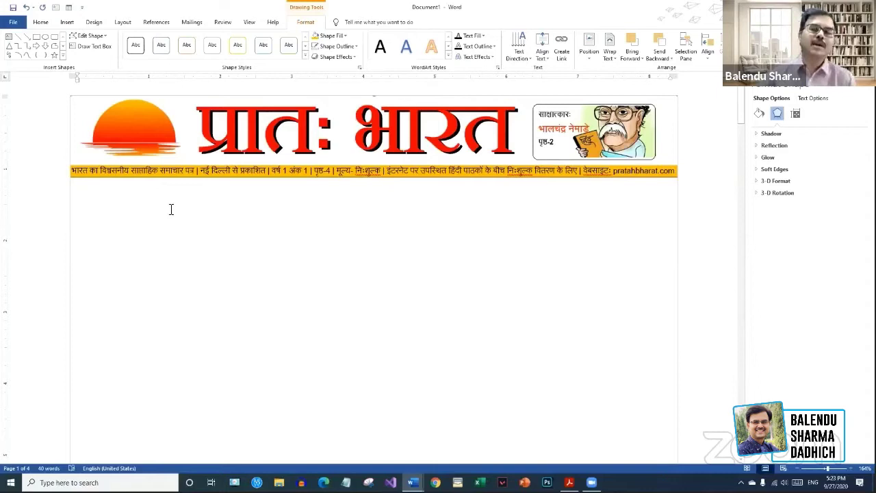
scroll(170, 313, down, 1)
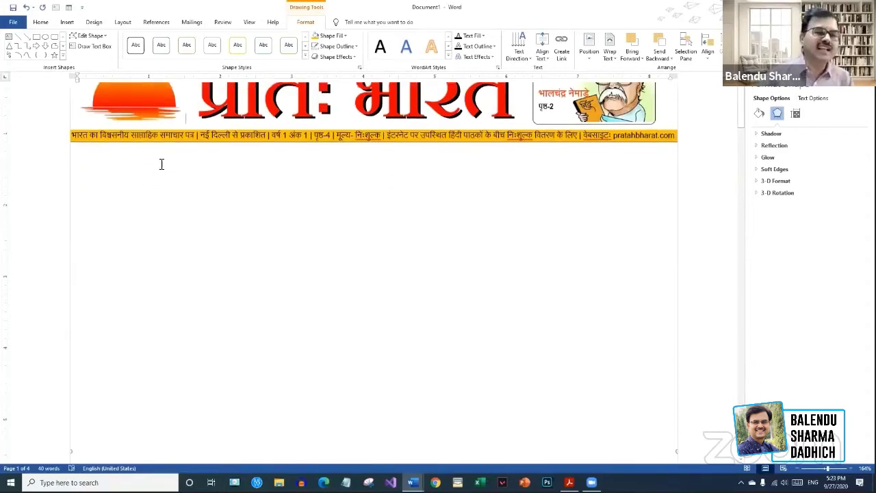
- Draw a narrow text box about 1.7 inches wide at the page's left edge, from just below the gold strip down to near the page bottom
scroll(287, 314, up, 1)
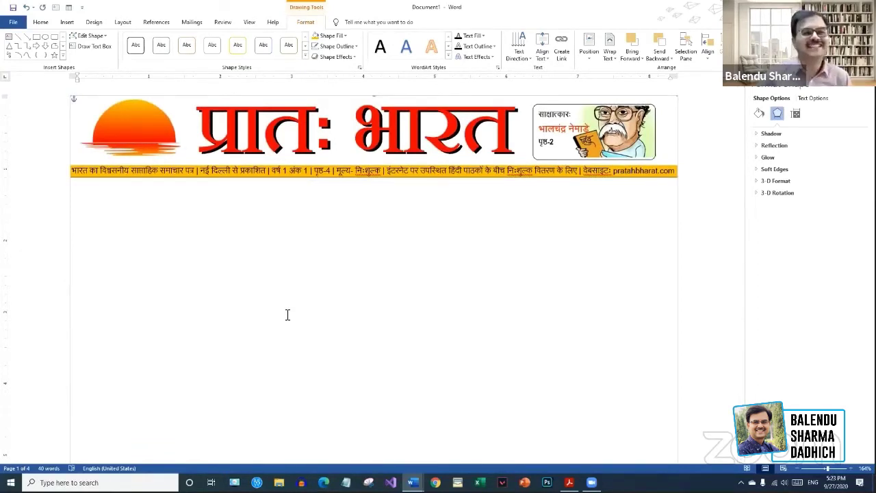
click(57, 7)
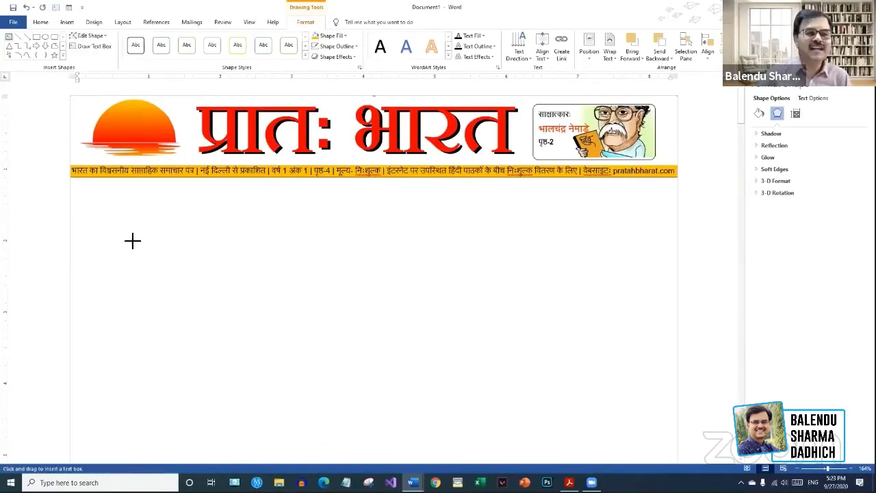
mouse_move(74, 184)
mouse_down()
mouse_move(161, 447)
mouse_move(185, 464)
mouse_move(188, 454)
mouse_move(195, 469)
mouse_move(197, 439)
mouse_up()
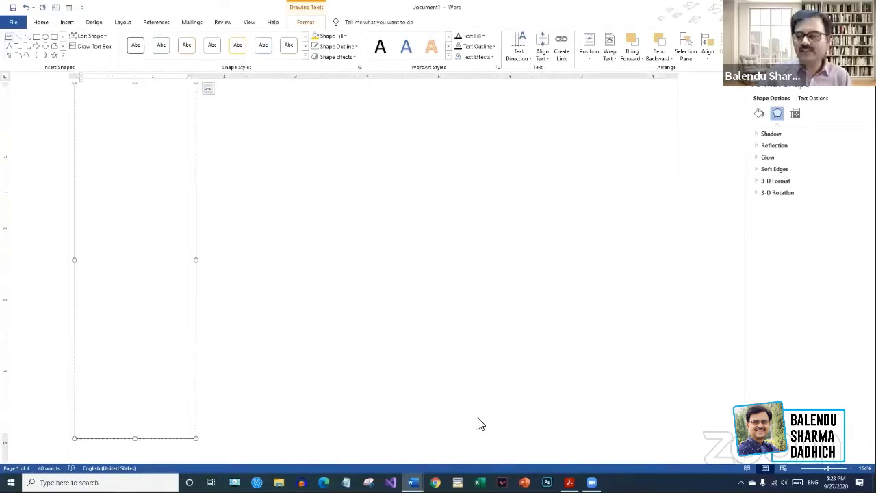
click(825, 469)
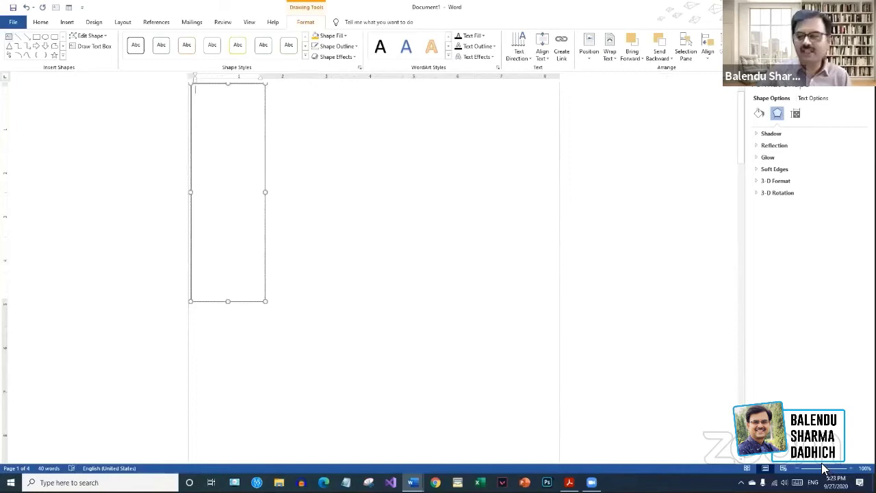
drag(825, 469, 818, 469)
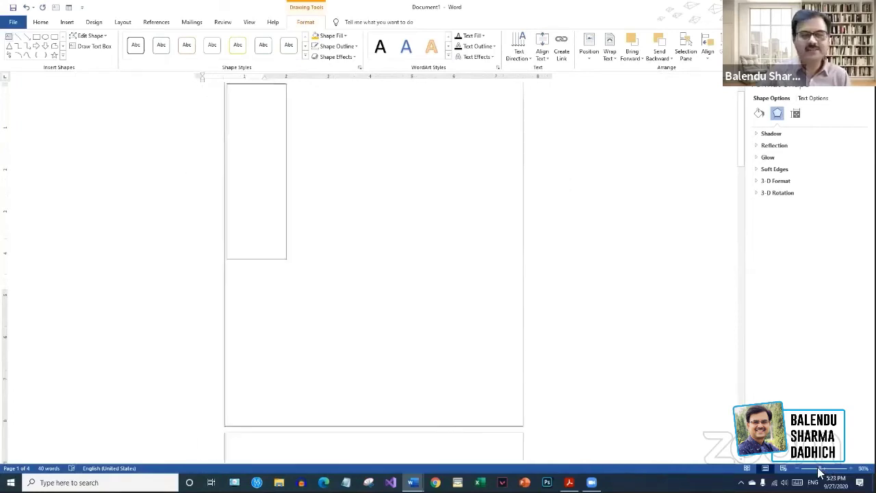
drag(104, 261, 112, 418)
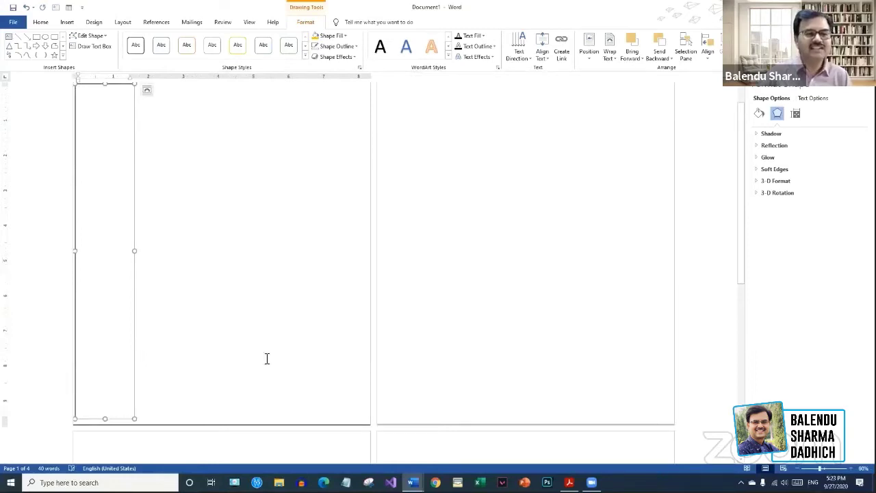
- Lower the top edge of the tall column text box to leave a gap beneath the gold dateline strip
scroll(122, 165, up, 2)
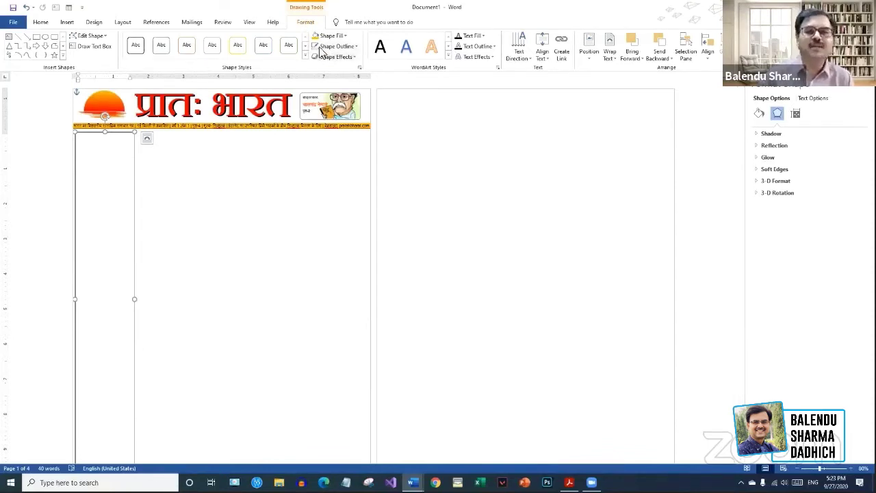
click(244, 189)
click(119, 149)
click(137, 158)
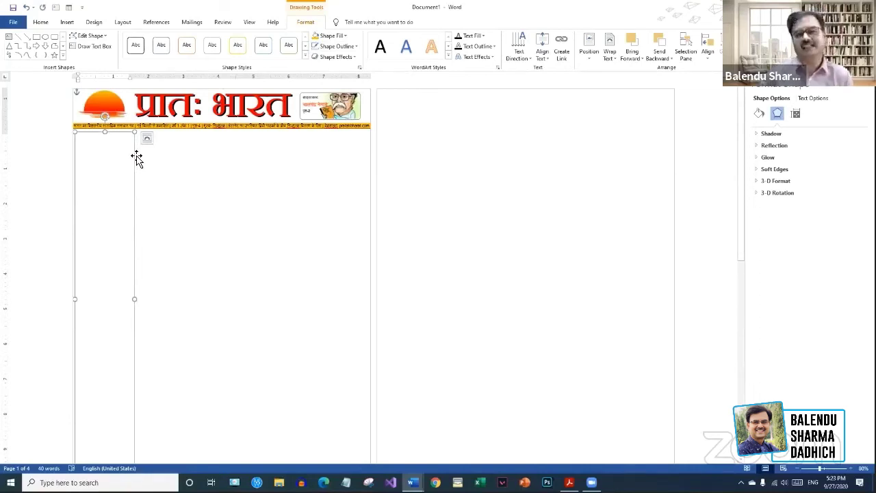
drag(106, 132, 110, 144)
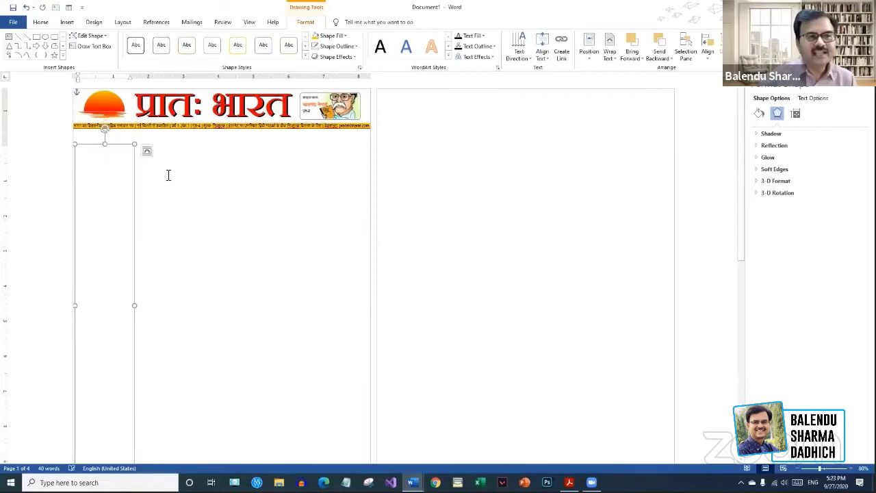
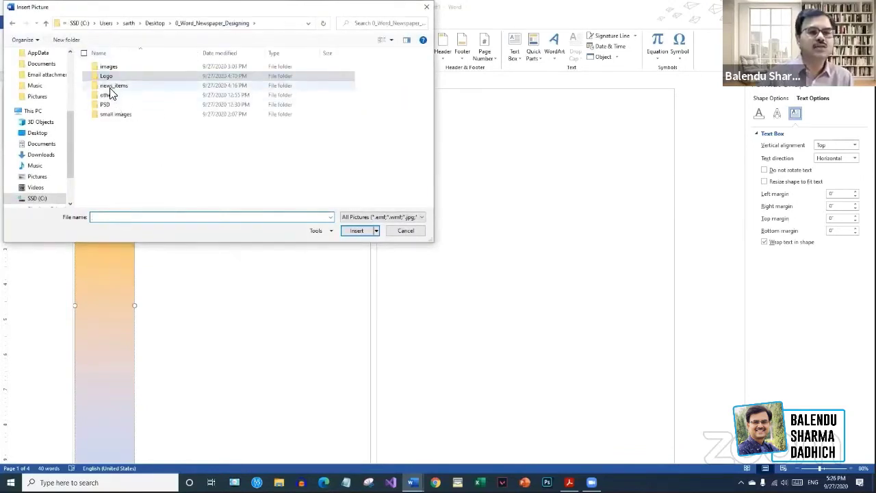
- Insert 4_Nishank.png, 5_Sushamji.png, 7_Agyeya.png, the Bachchan tribute picture and the auditorium picture from the small images folder into the column text box
double_click(109, 115)
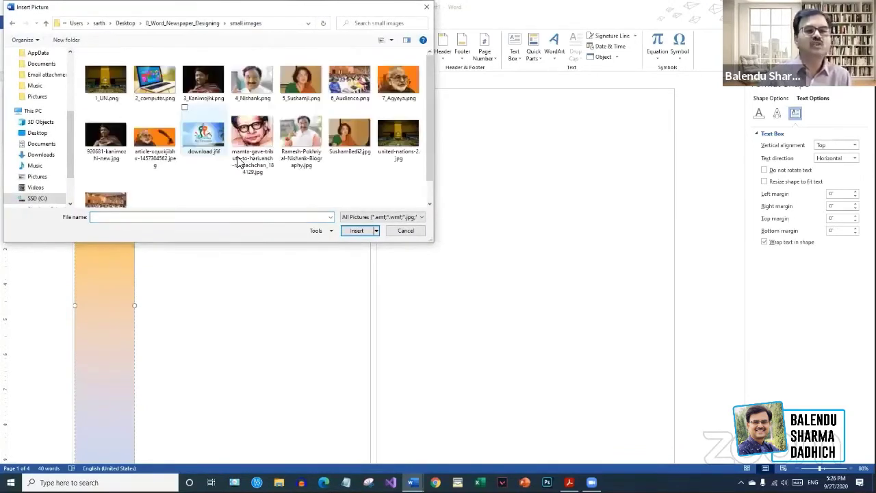
click(252, 81)
ctrl+click(310, 81)
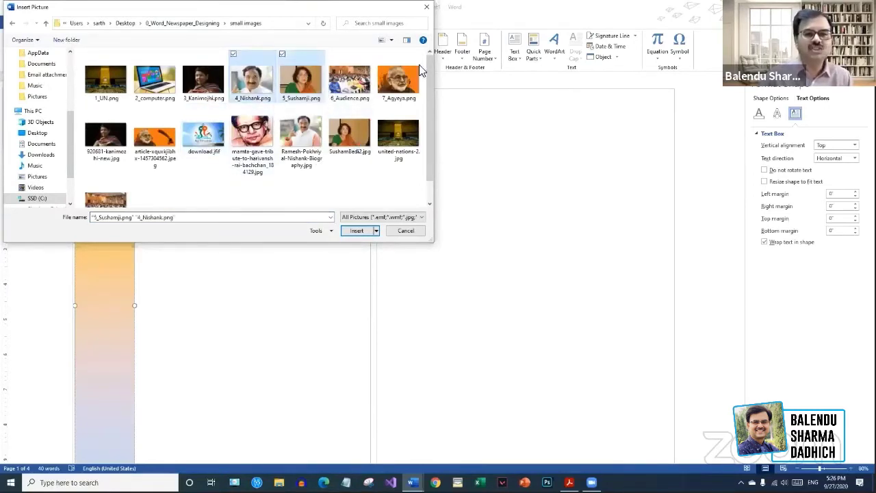
ctrl+click(403, 85)
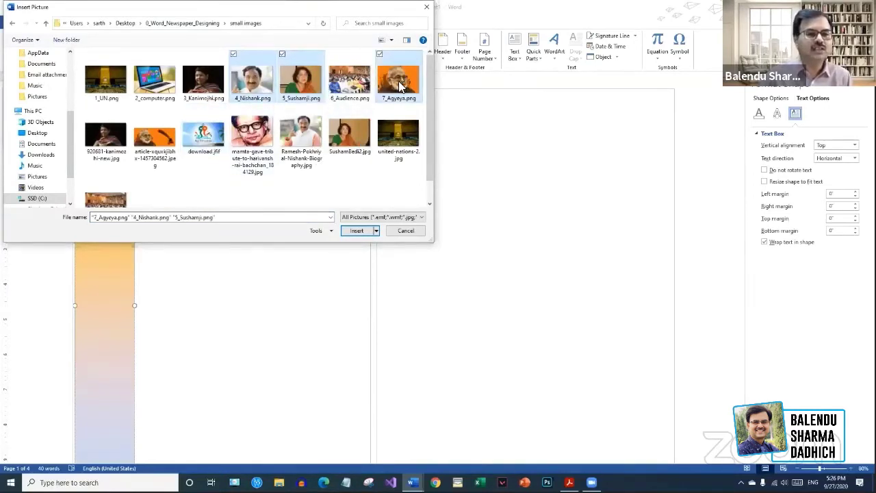
ctrl+click(253, 158)
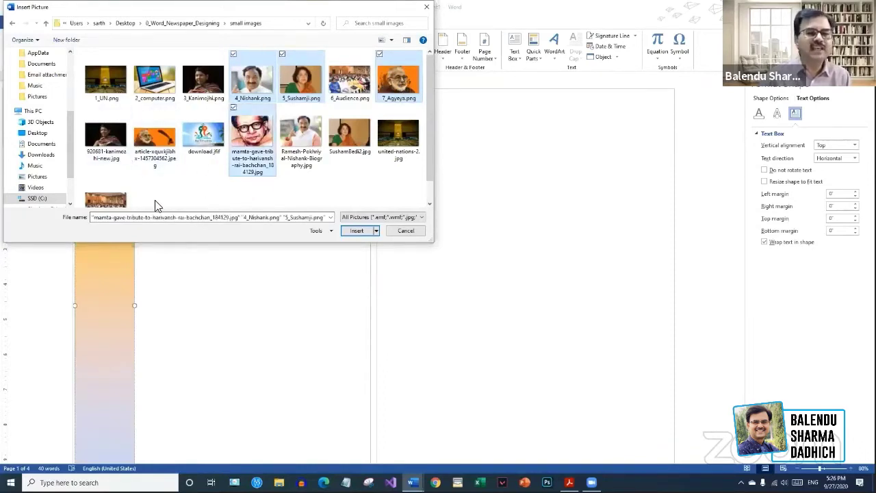
scroll(156, 205, down, 1)
ctrl+click(111, 188)
click(363, 232)
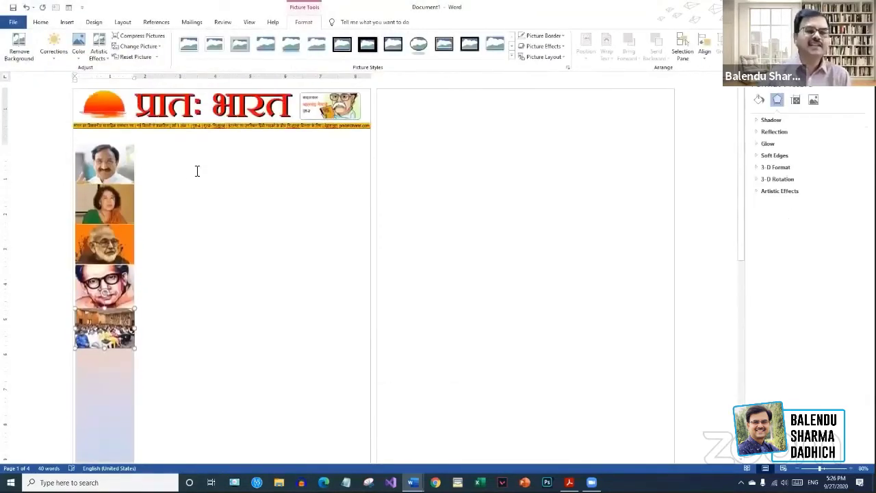
click(122, 159)
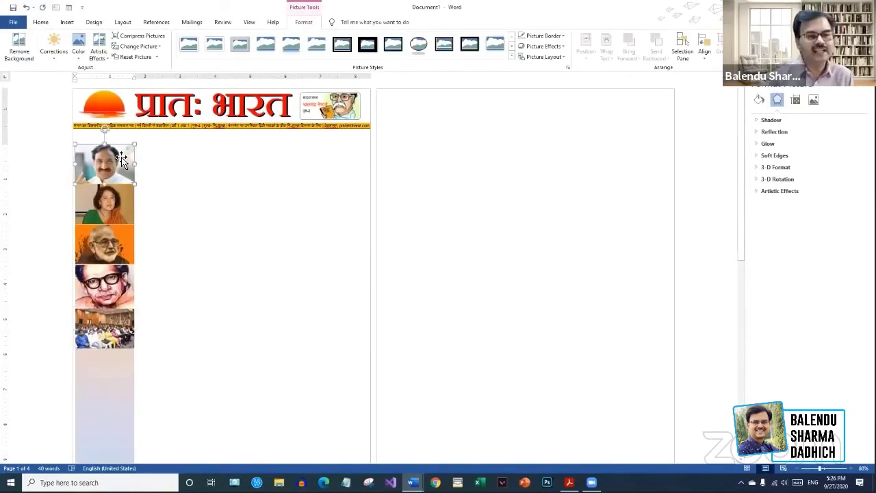
click(121, 212)
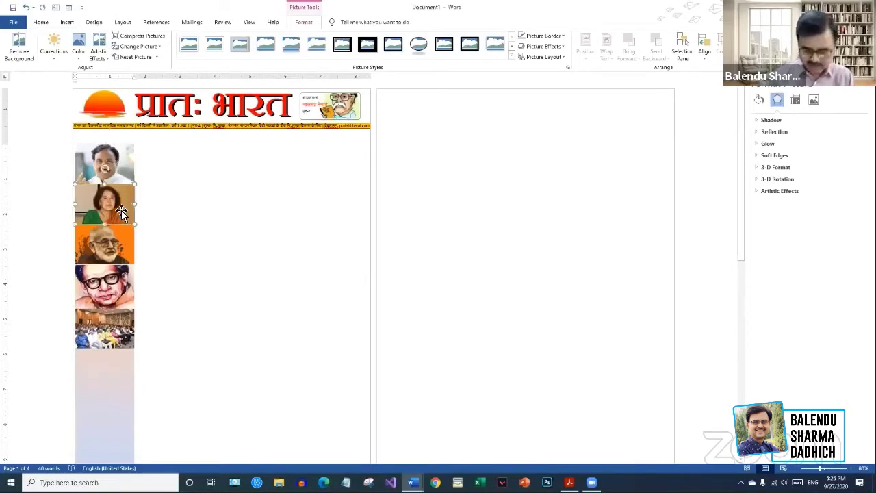
click(102, 372)
click(107, 374)
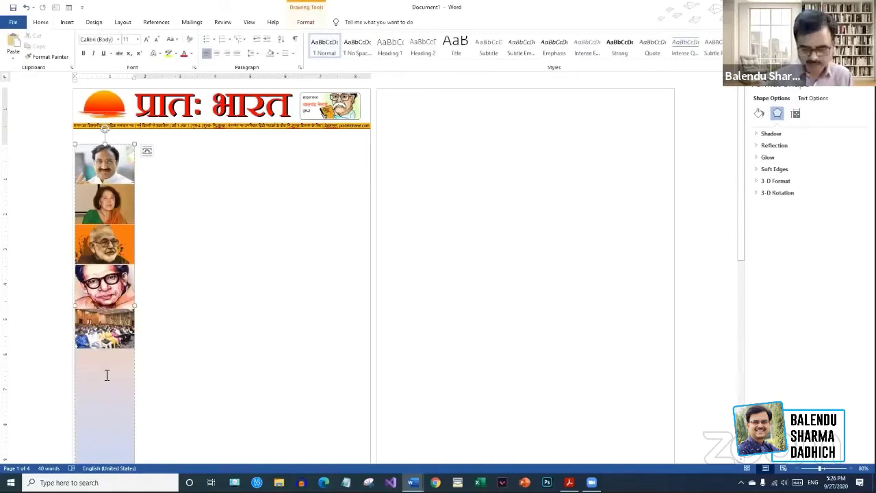
key(Return)
key(ctrl+z)
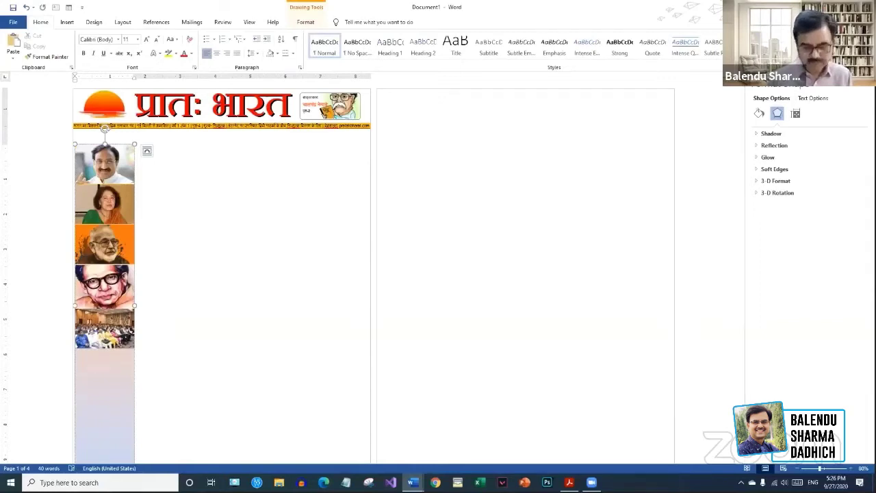
- Open up a blank caption line between the first and second portraits in the picture column
key(ctrl+v)
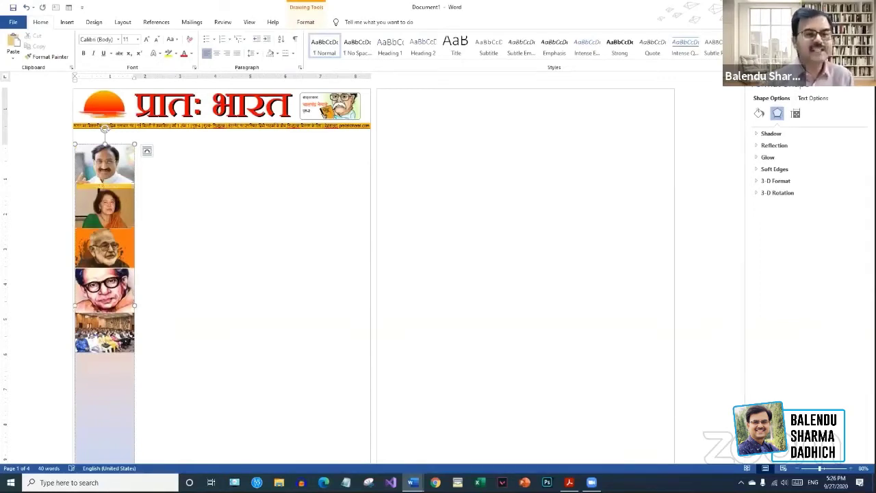
click(825, 472)
drag(827, 469, 829, 471)
click(201, 191)
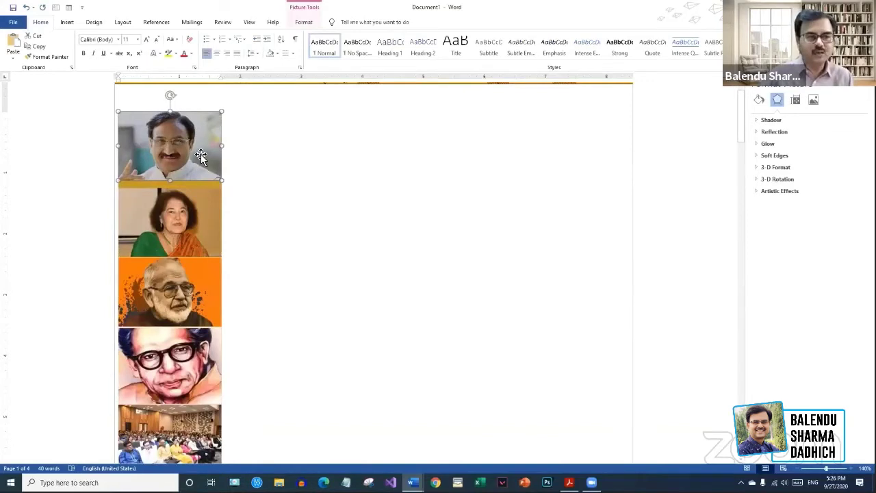
key(Return)
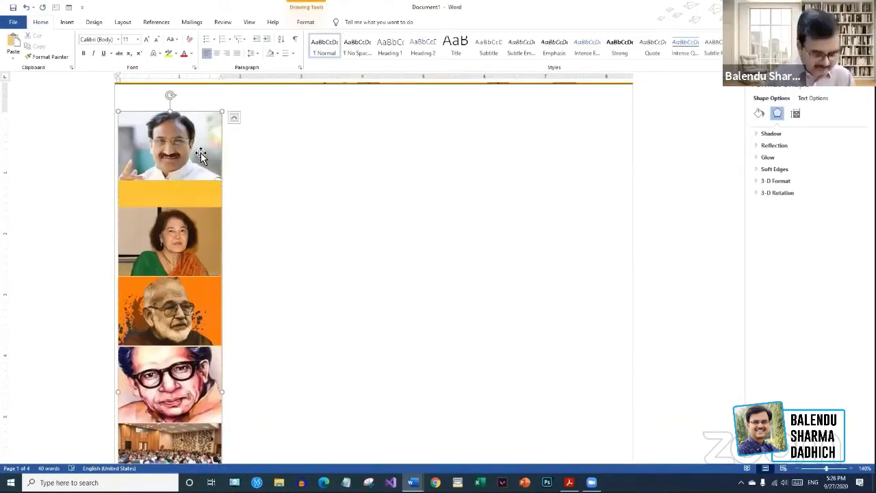
- Enter the Hindi caption "नई शिक्षा नीतिः एक विवेचन" under the first portrait in the column
text(न)
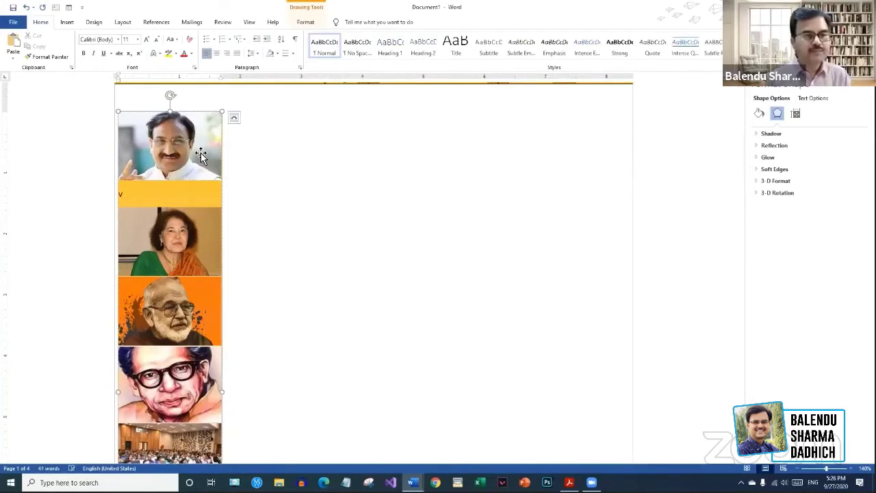
text(ई )
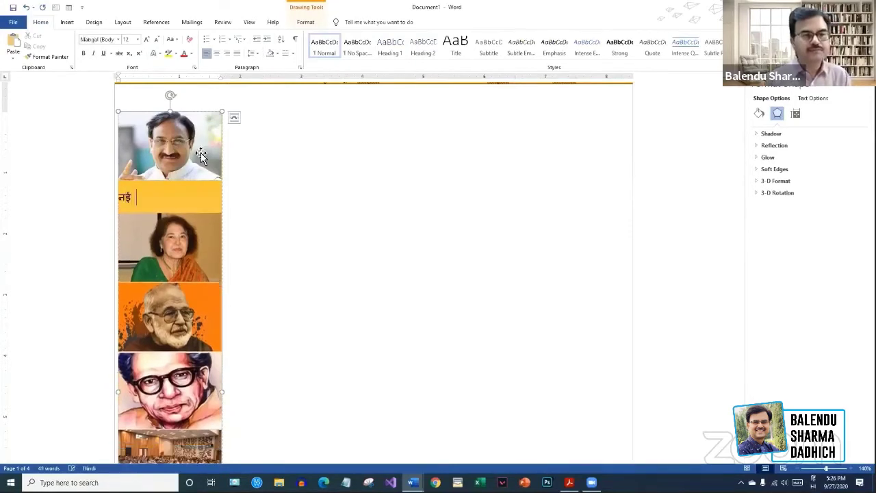
text(शिक्षा नीति)
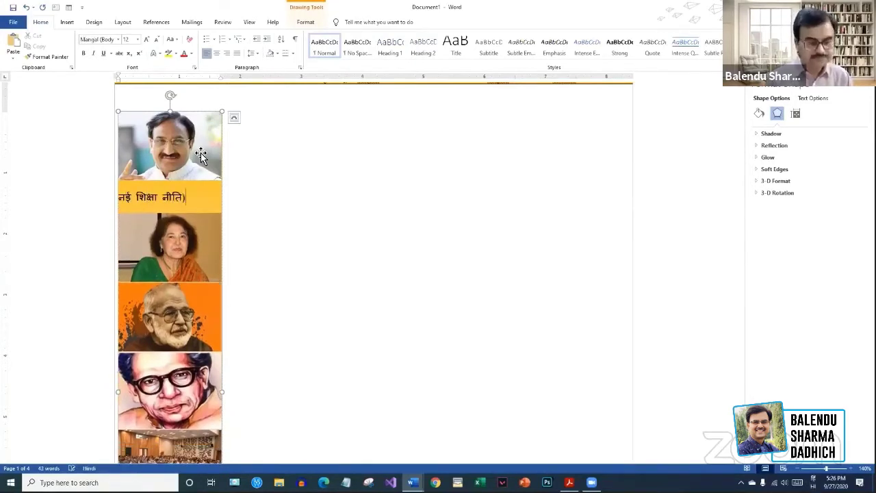
text(ः एकव)
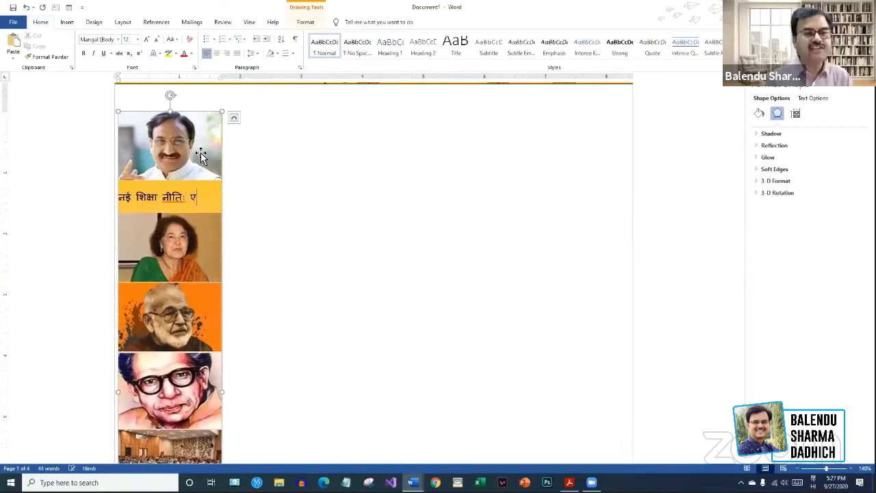
key(BackSpace)
text(विवेचन)
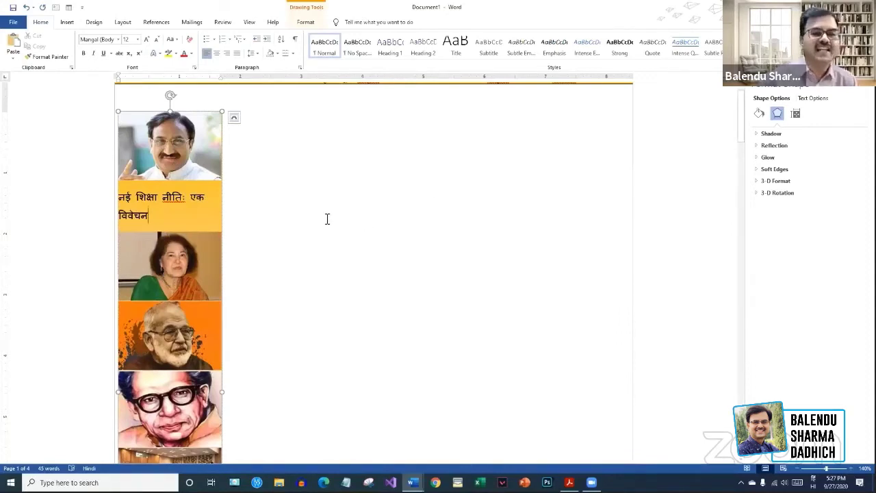
- Format the caption under the first portrait in the Utsaah font, bold and centered
scroll(327, 217, up, 2)
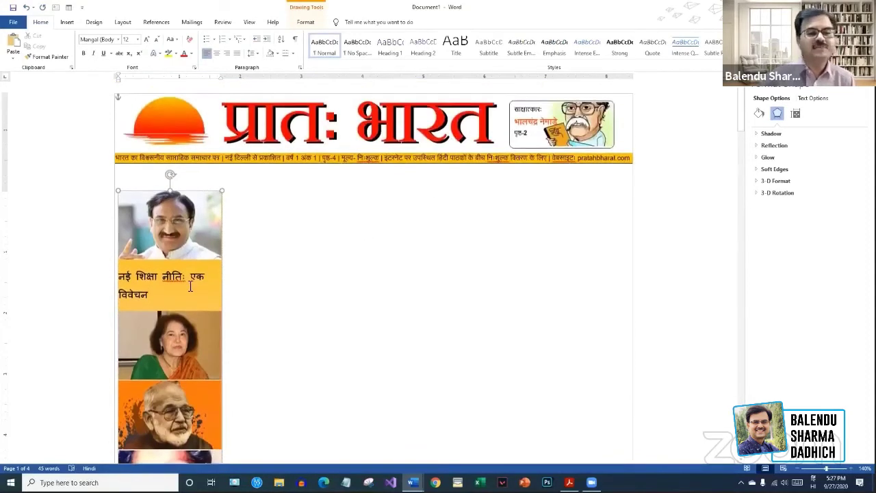
click(137, 273)
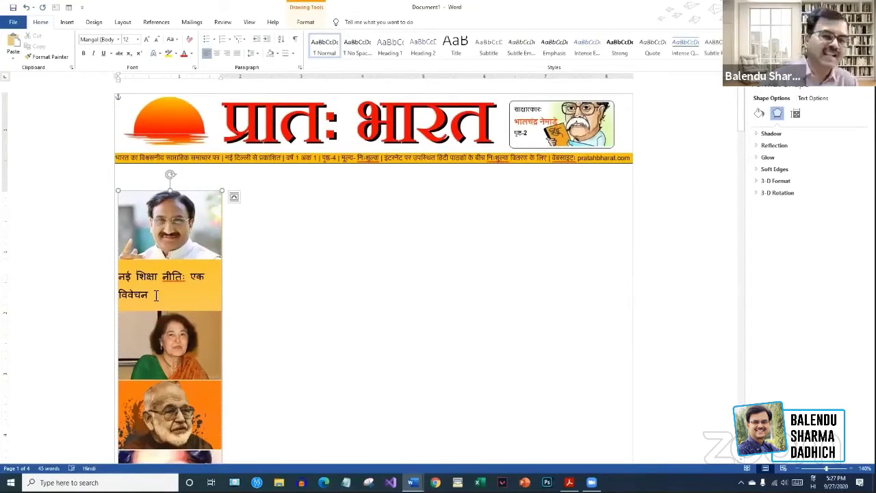
drag(156, 295, 119, 274)
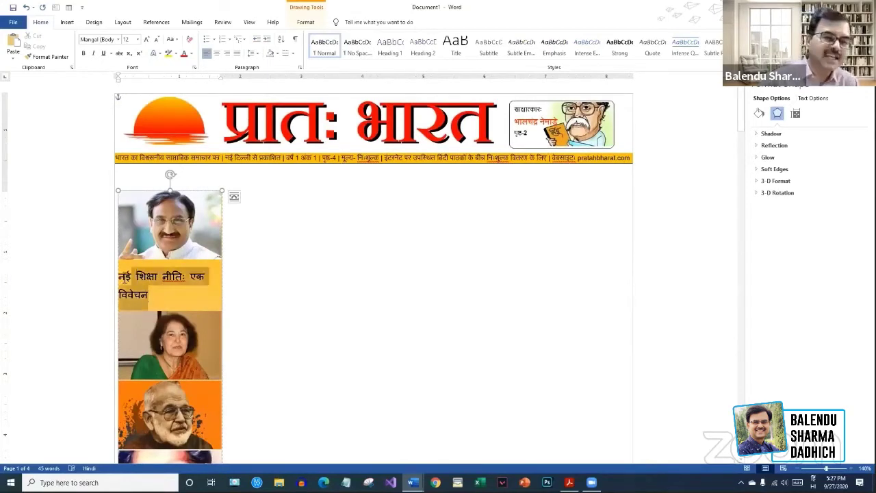
click(93, 40)
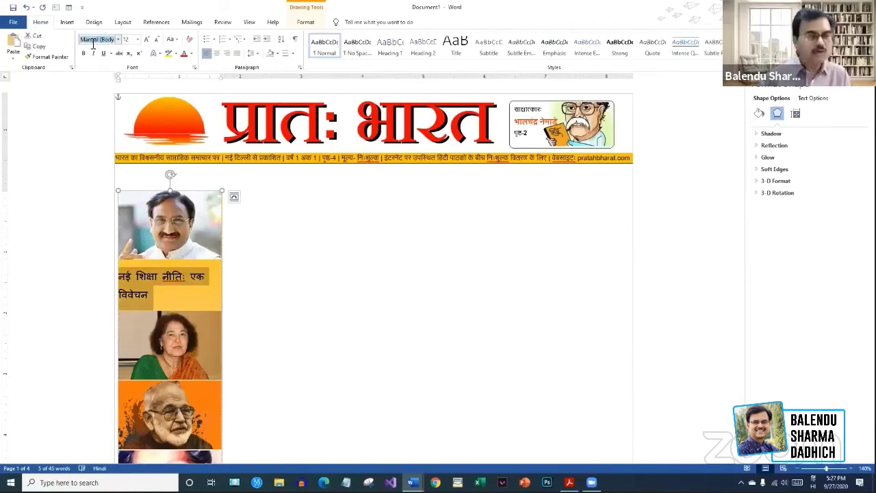
text(Utsaah)
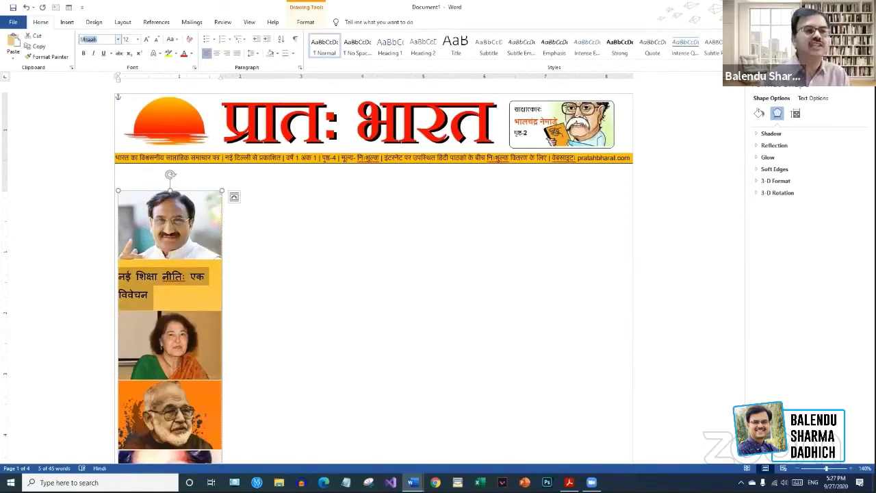
key(Return)
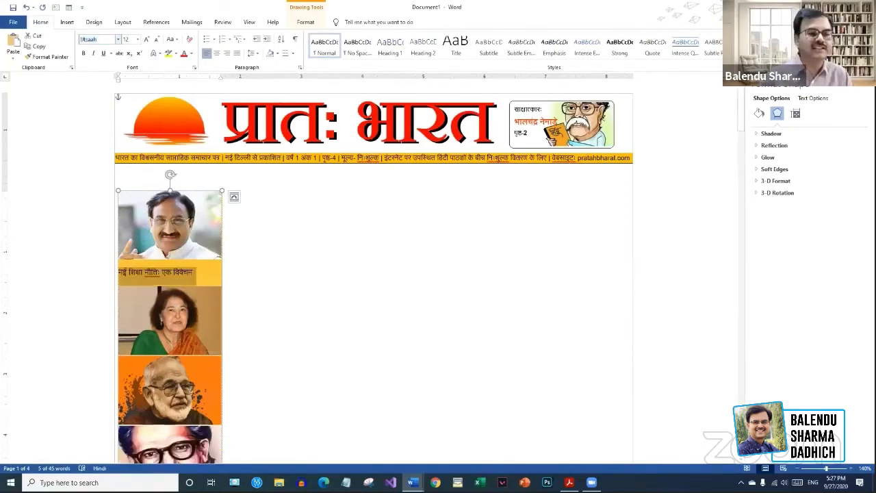
click(84, 54)
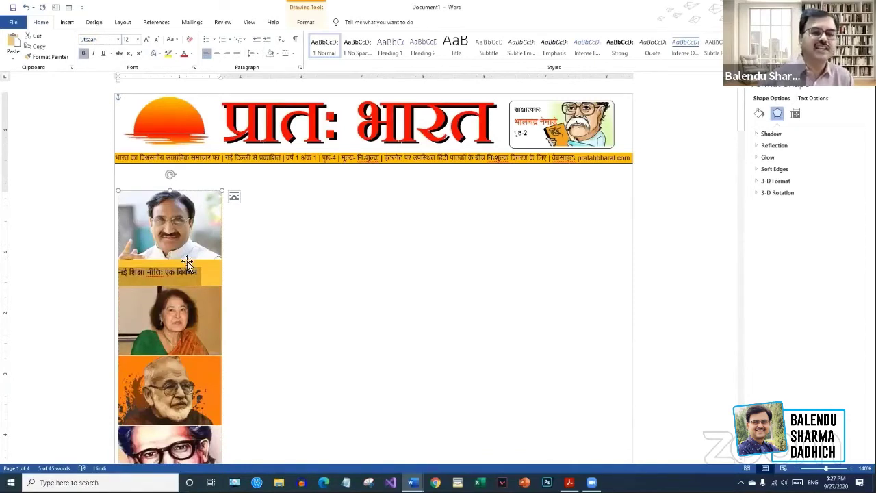
click(216, 54)
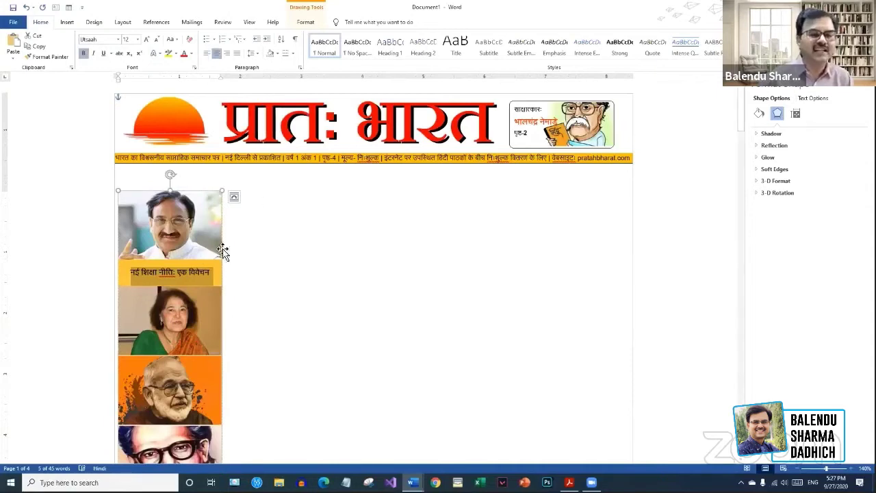
- Add a second line reading "पेज-3" beneath the first portrait's caption and remove the empty line after it
triple_click(208, 272)
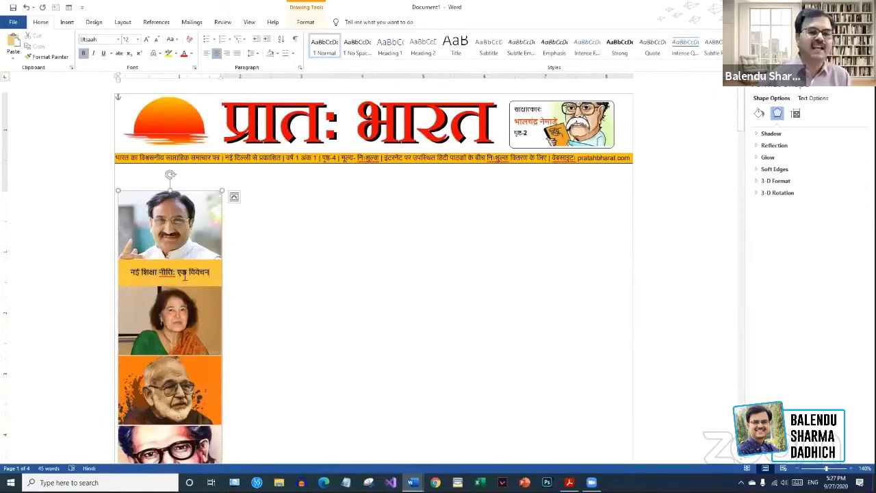
click(211, 273)
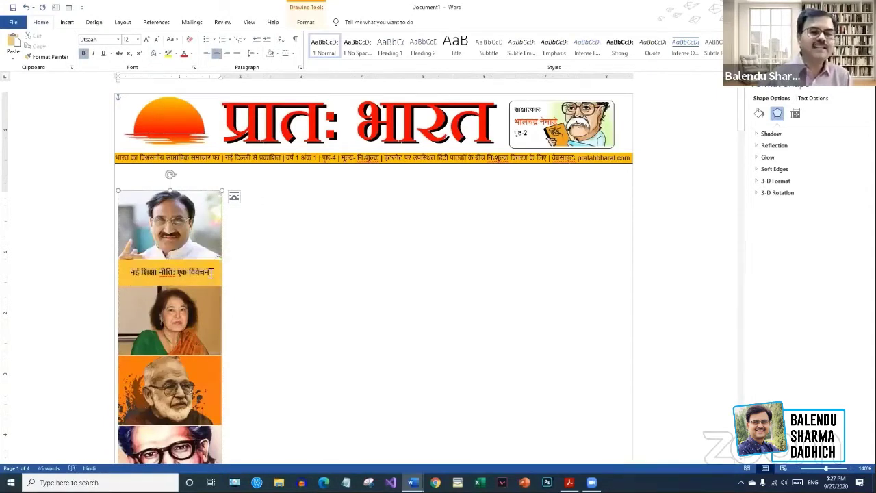
key(Return)
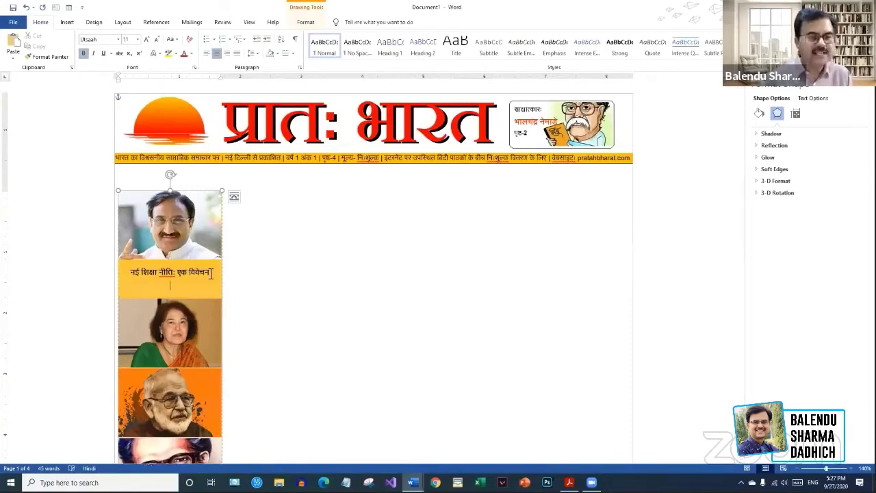
text(jcsM)
key(BackSpace)
key(BackSpace)
key(BackSpace)
key(BackSpace)
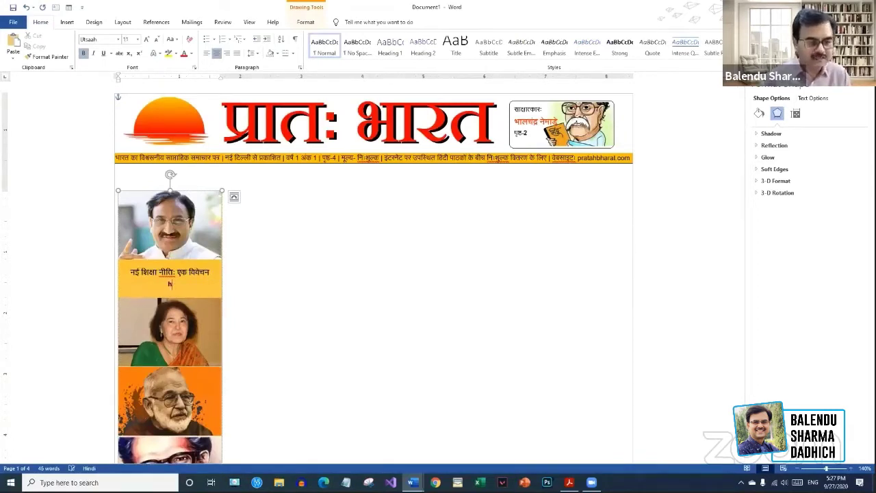
key(alt+shift)
key(alt+shift)
text(पेज)
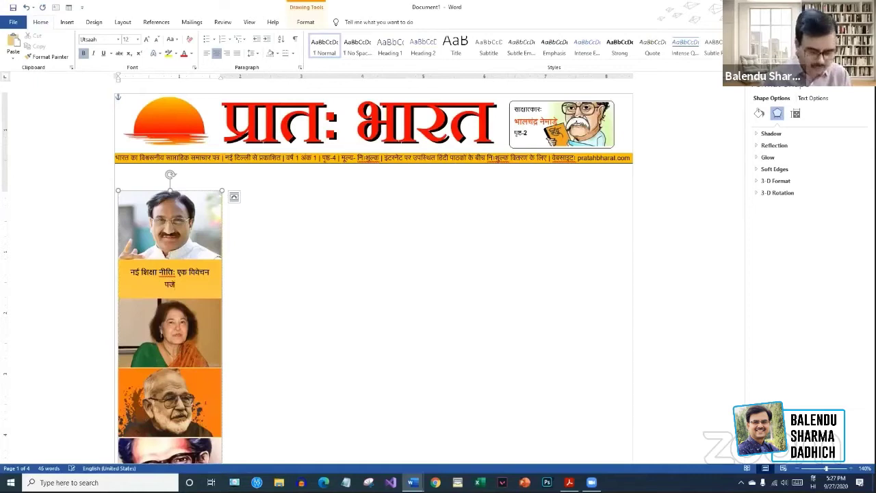
text(-३)
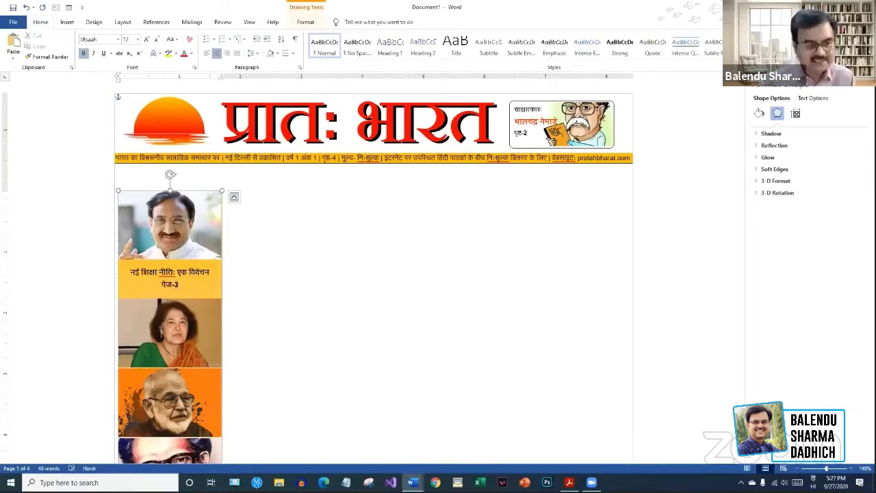
key(Delete)
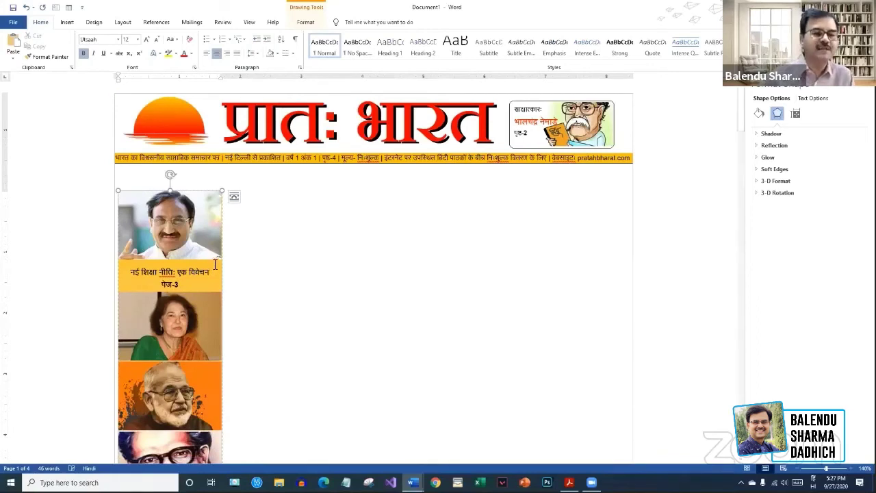
- Close the gap between the first portrait and its caption, and center both caption lines
click(212, 258)
click(141, 278)
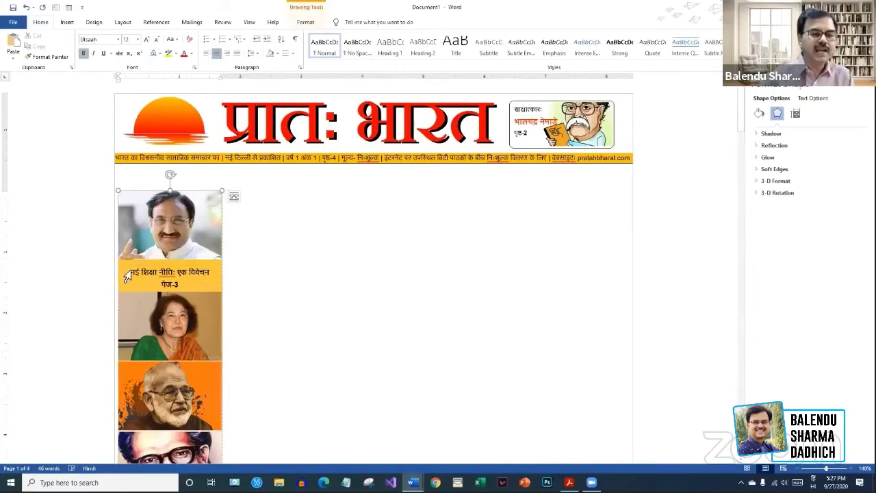
key(ctrl+l)
key(BackSpace)
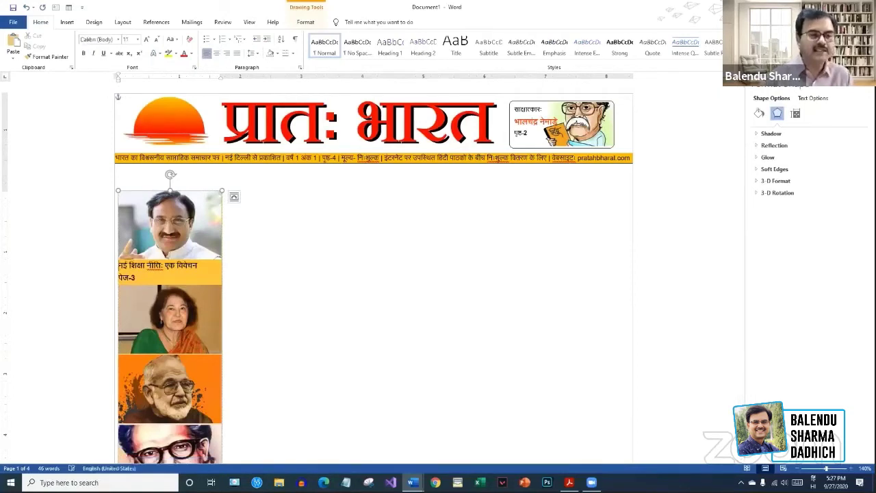
key(ctrl+a)
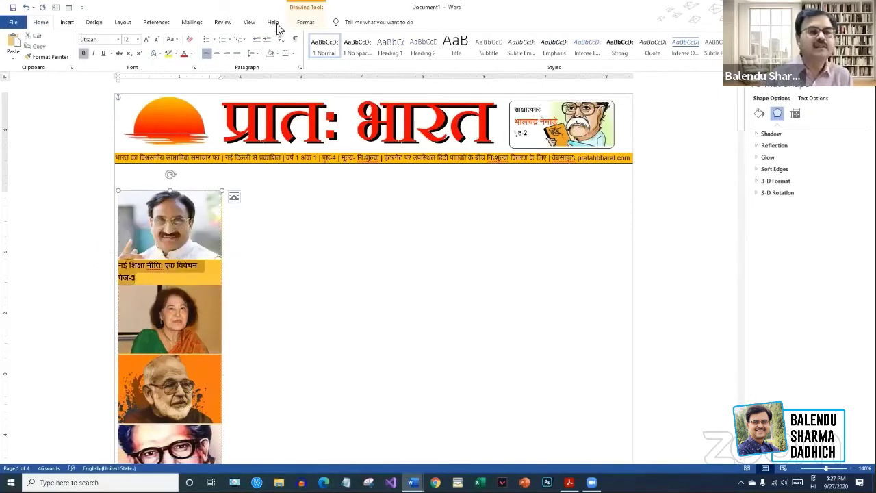
click(217, 53)
click(202, 279)
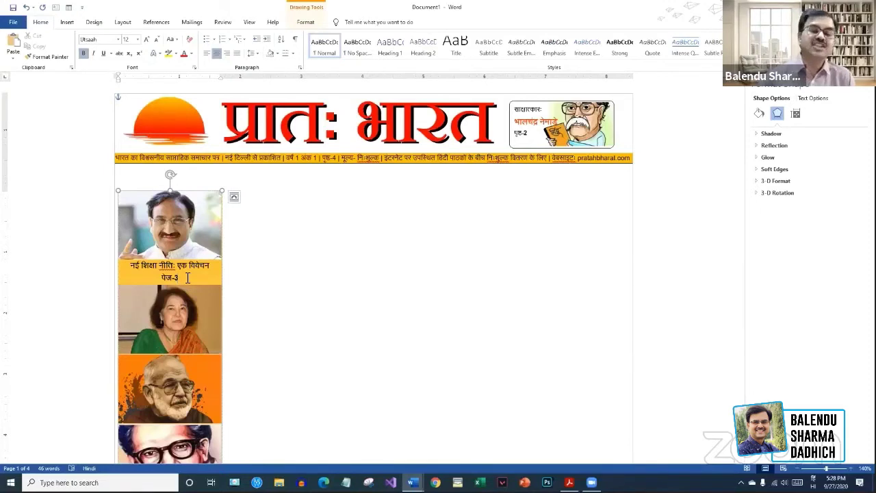
- Create a new style named "बॉक्स शीर्षक" from the formatting of the first portrait's two-line caption
drag(180, 278, 131, 264)
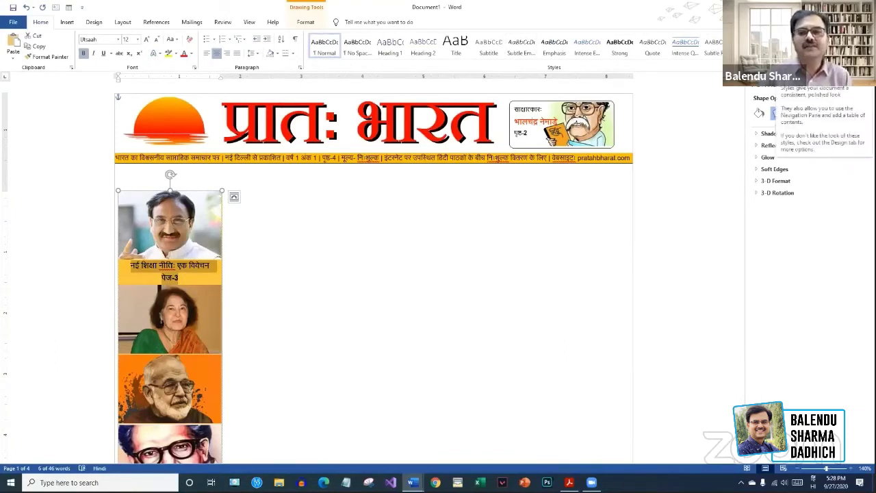
click(804, 57)
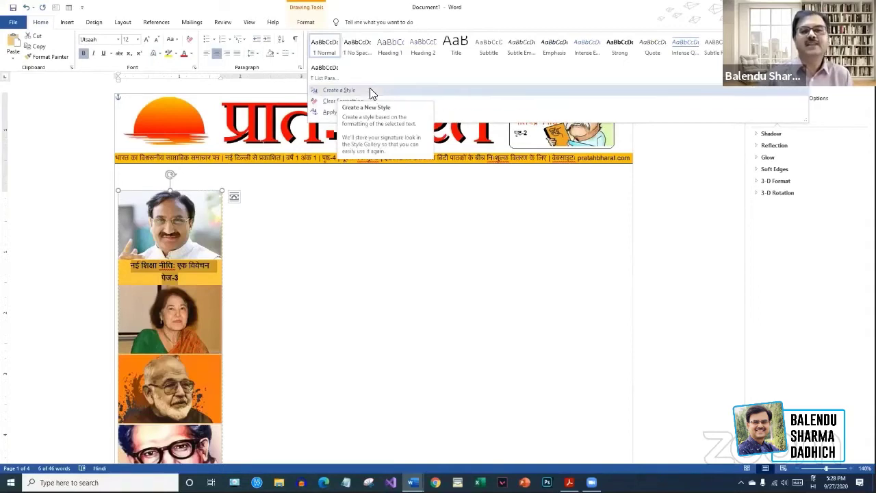
click(347, 92)
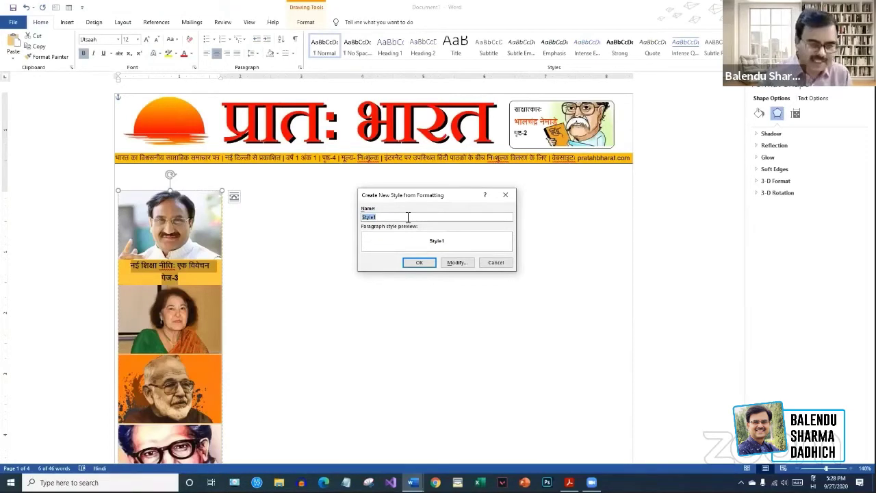
text(श)
text(ॉक्स शीर्षक)
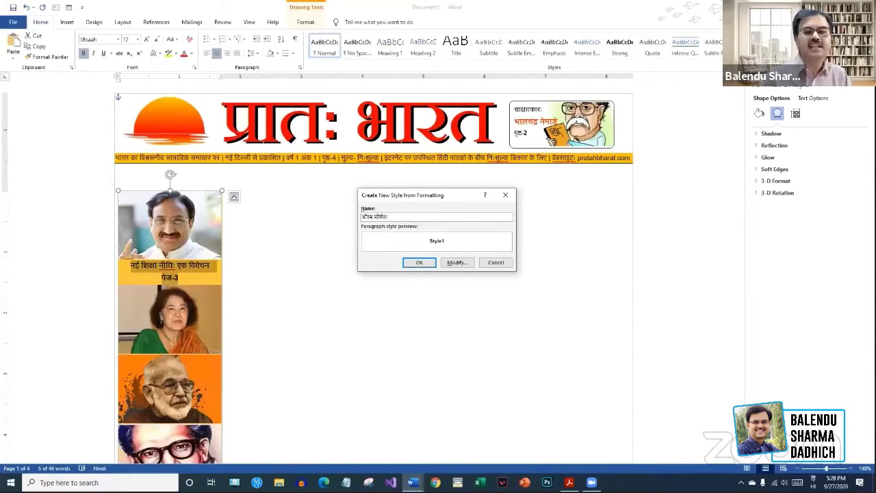
click(421, 264)
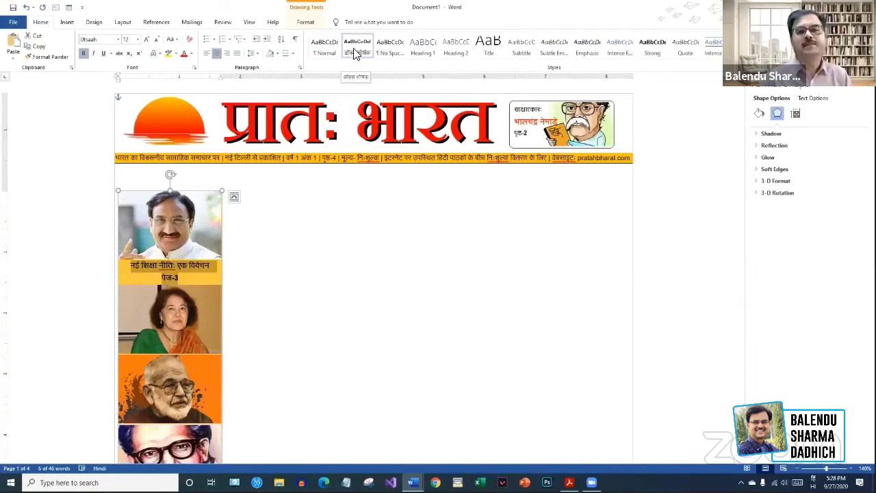
- Add the caption "सुषम जी की यादें" on a new line under the second portrait
click(206, 326)
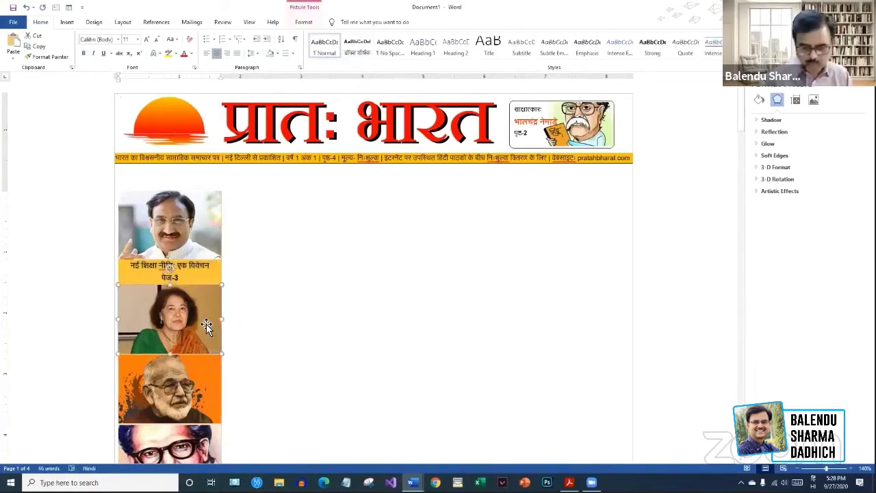
key(Right)
key(Return)
text(सु)
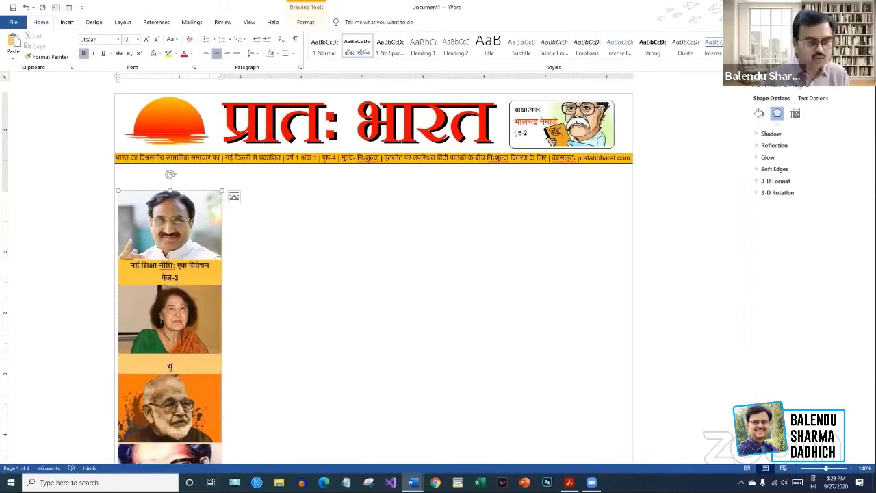
text(षम जी की यादें)
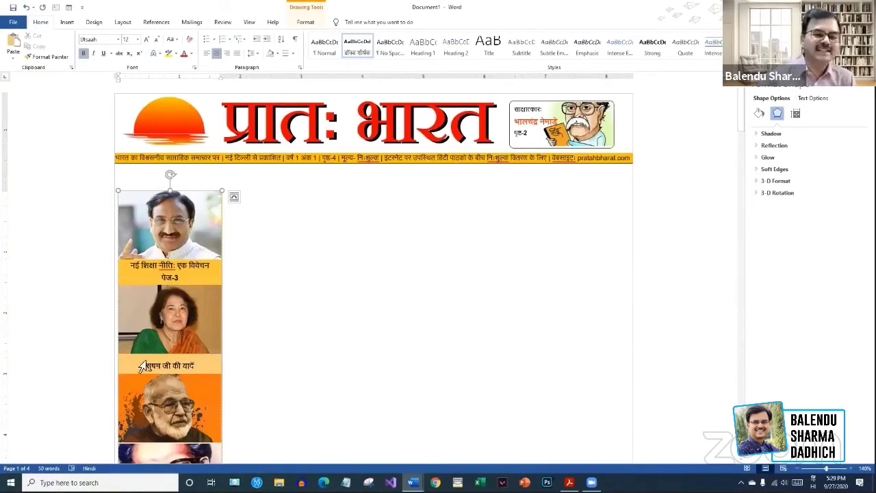
- Try the Mangal font on the second portrait's caption, and reapply the "बॉक्स शीर्षक" style to it
drag(145, 367, 198, 366)
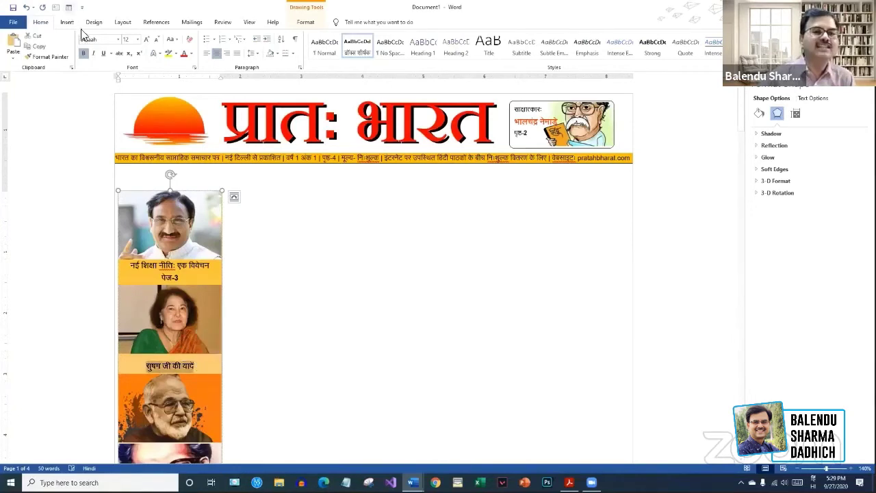
click(102, 42)
key(alt+shift)
text(Mangal)
key(Return)
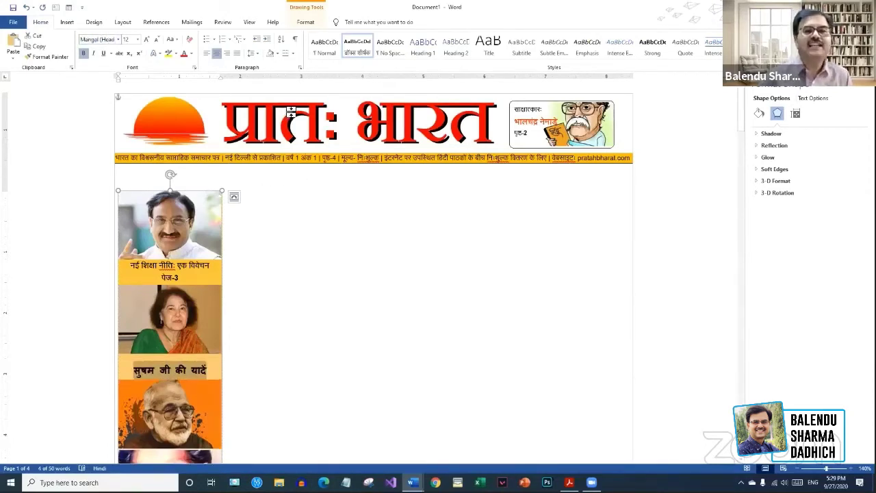
click(358, 46)
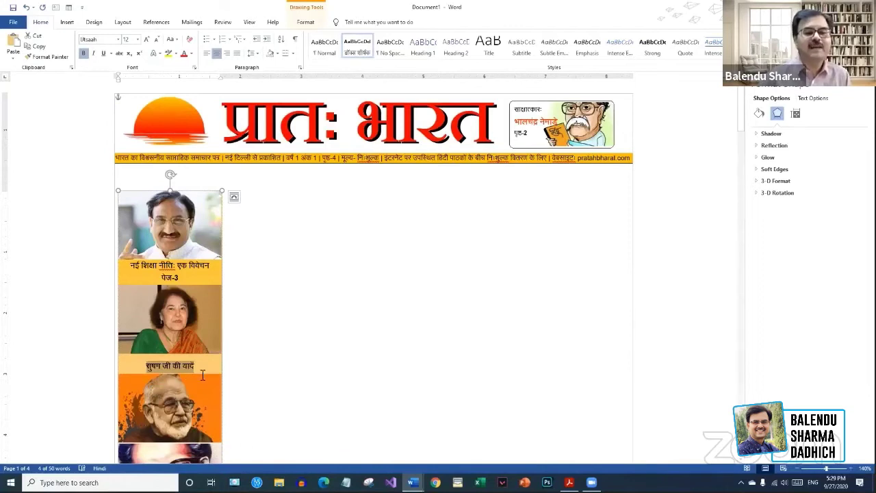
- Add the page line "पेज-3" beneath the second portrait's caption
scroll(187, 267, down, 3)
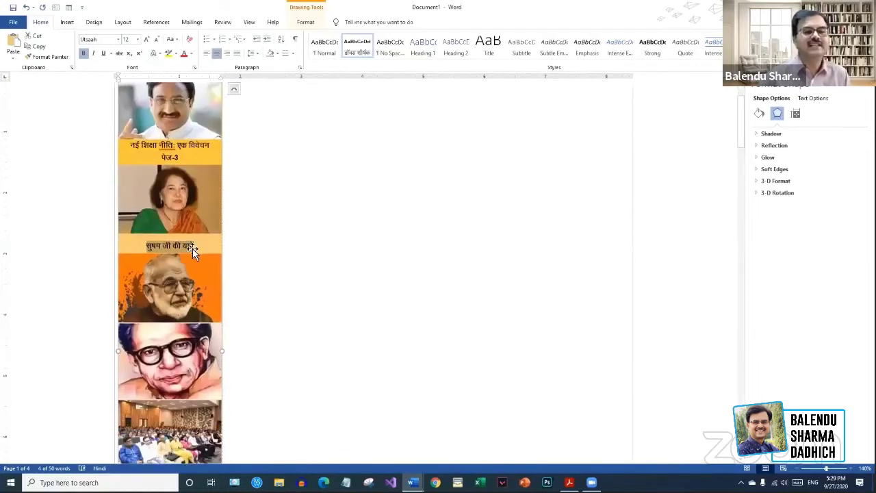
scroll(193, 248, down, 1)
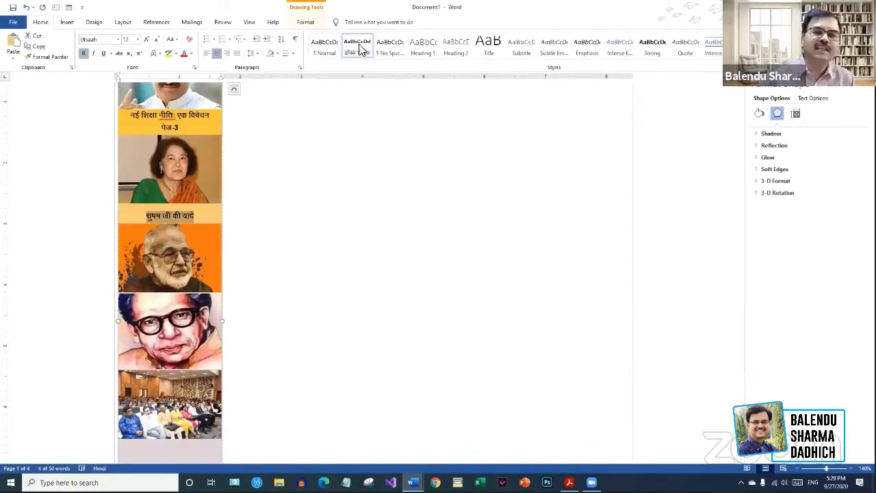
click(205, 220)
key(Return)
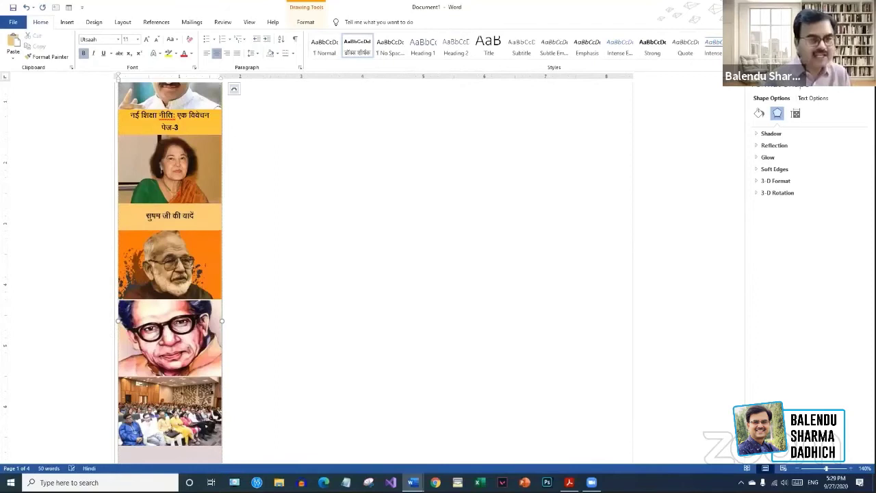
key(Return)
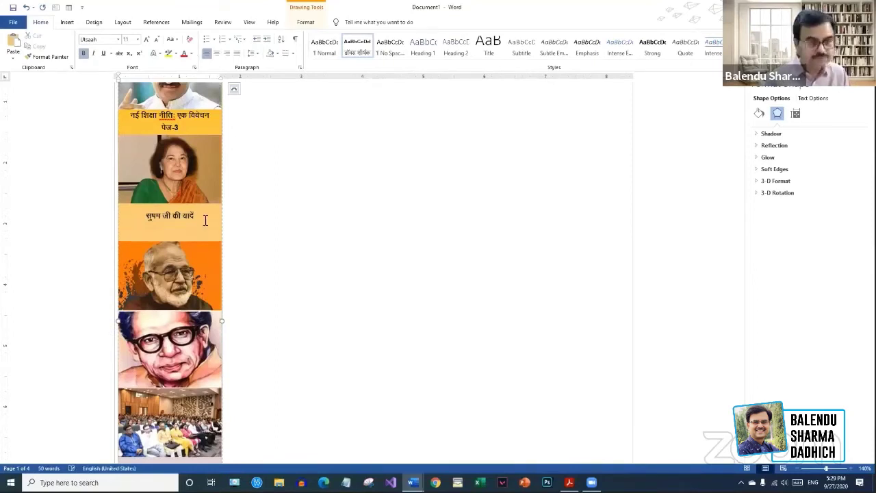
key(BackSpace)
key(BackSpace)
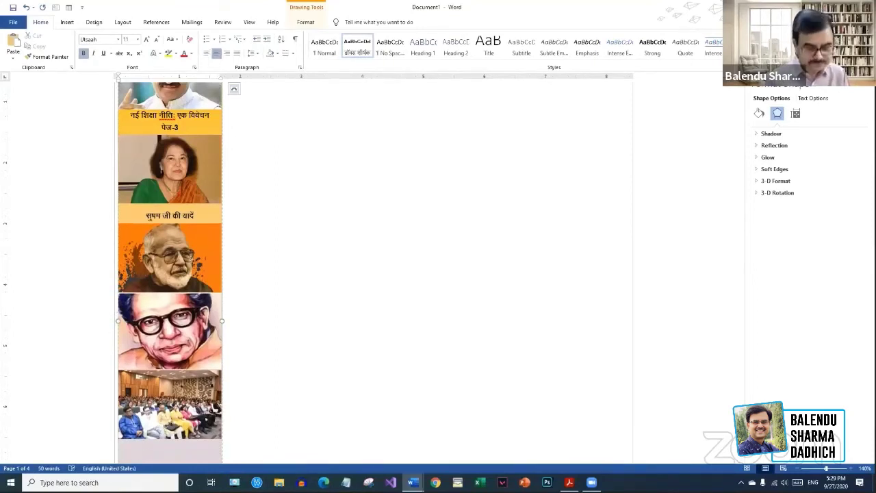
key(Return)
text(hsp)
key(BackSpace)
key(BackSpace)
key(BackSpace)
key(BackSpace)
key(alt+shift)
key(Return)
text(पेज-3)
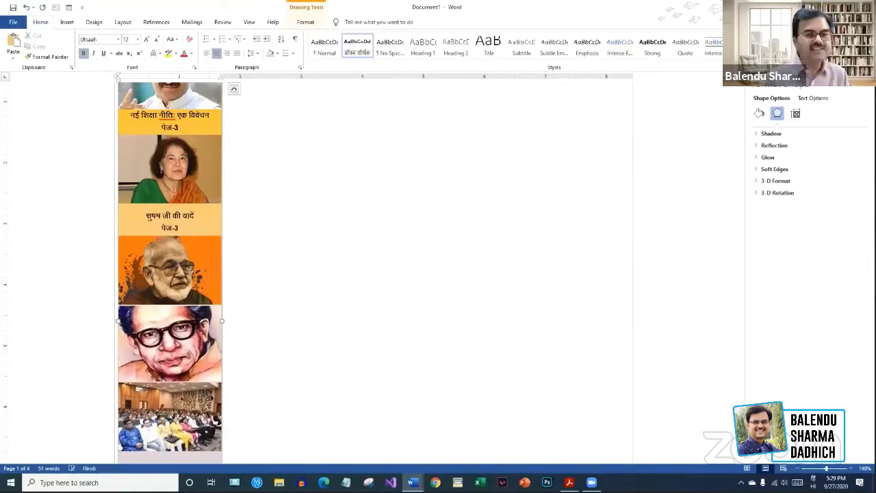
click(189, 260)
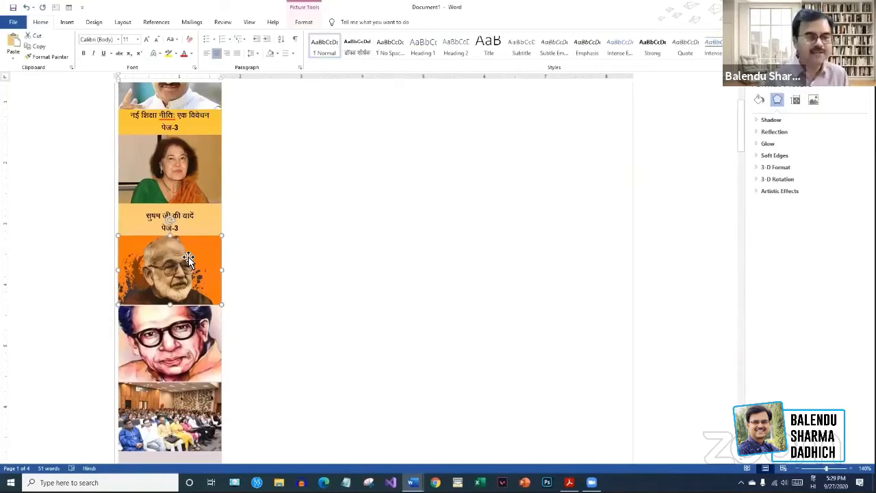
key(Left)
key(Return)
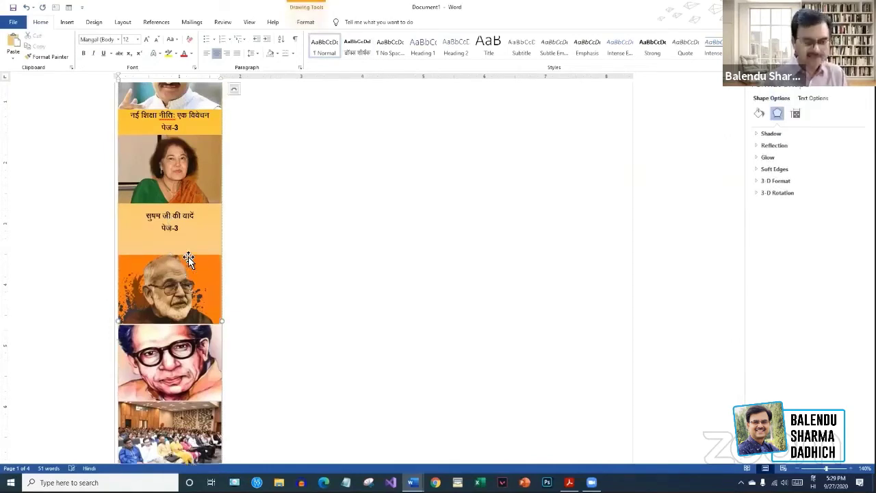
key(BackSpace)
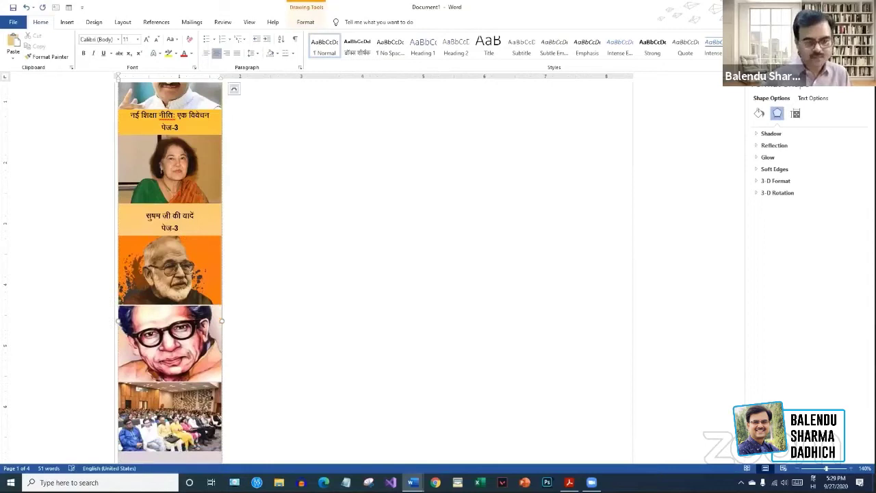
- Add the caption "साँप: अज्ञेय की कालजयी कविता" on a new line under the third portrait
click(191, 277)
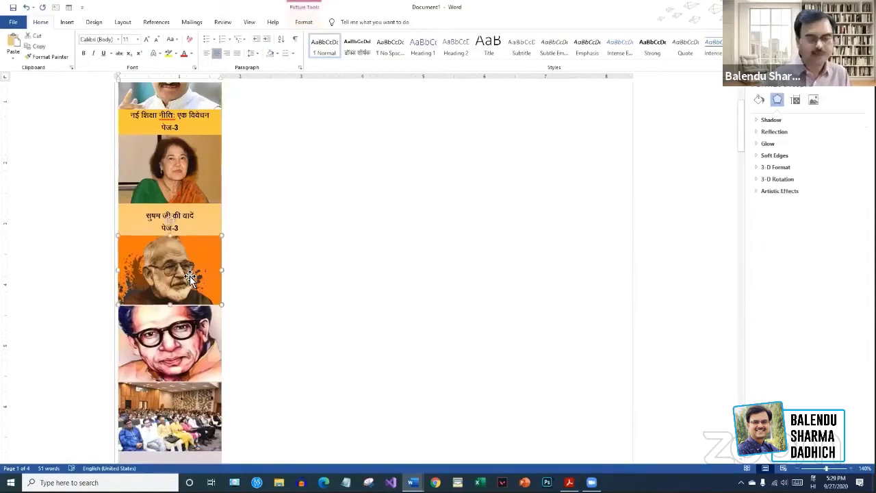
key(Right)
key(Return)
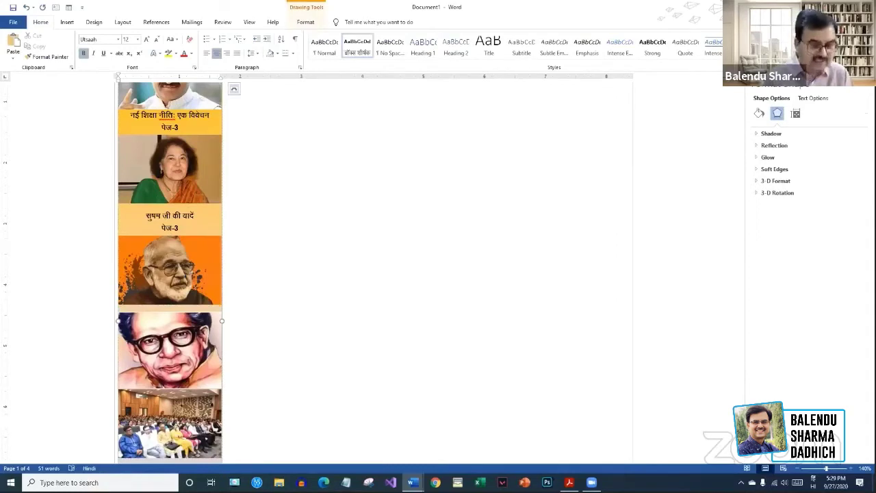
text(साँप: अज्ञेय की)
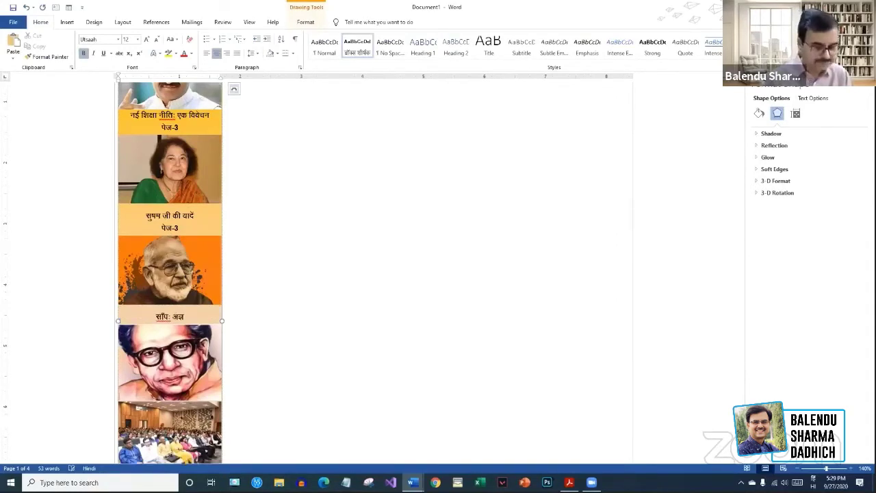
text( कालजयी कविता)
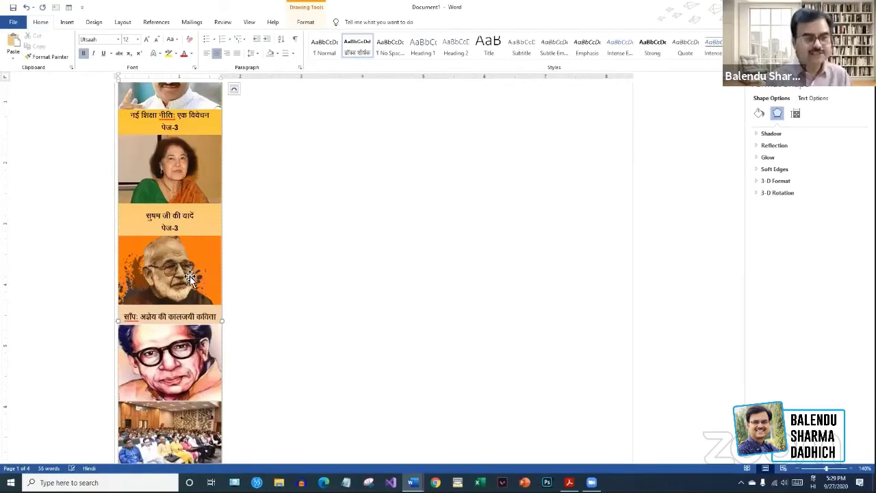
- Add the page line "पेज-3" beneath the third portrait's caption
key(Return)
text(पेज-3)
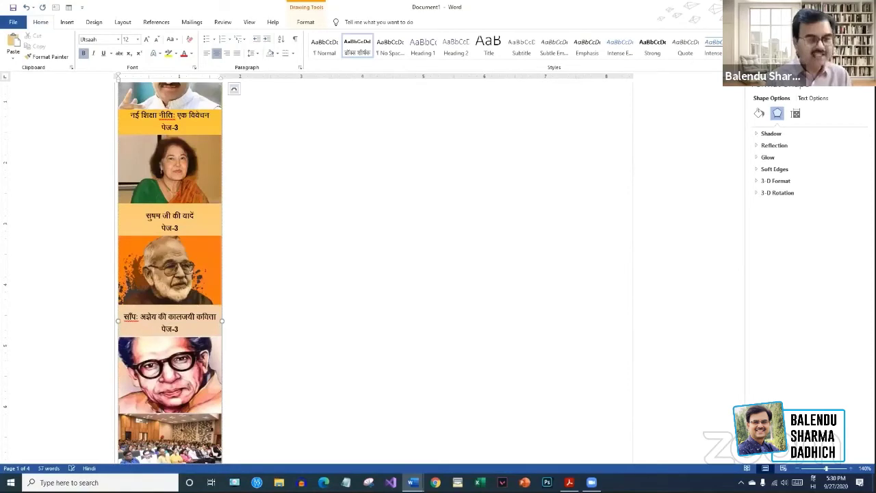
- Caption the fourth portrait "बच्चन जी की मधुशाला" with the page line "पेज-3" beneath it
scroll(215, 264, down, 3)
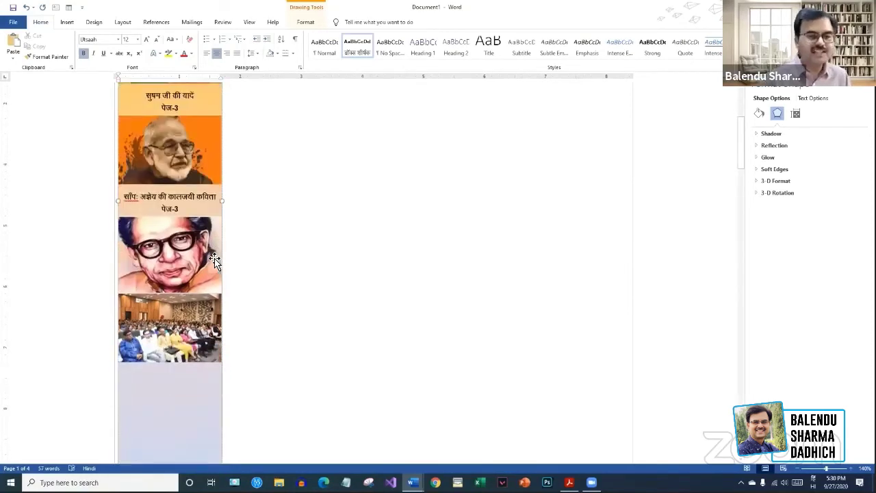
click(214, 260)
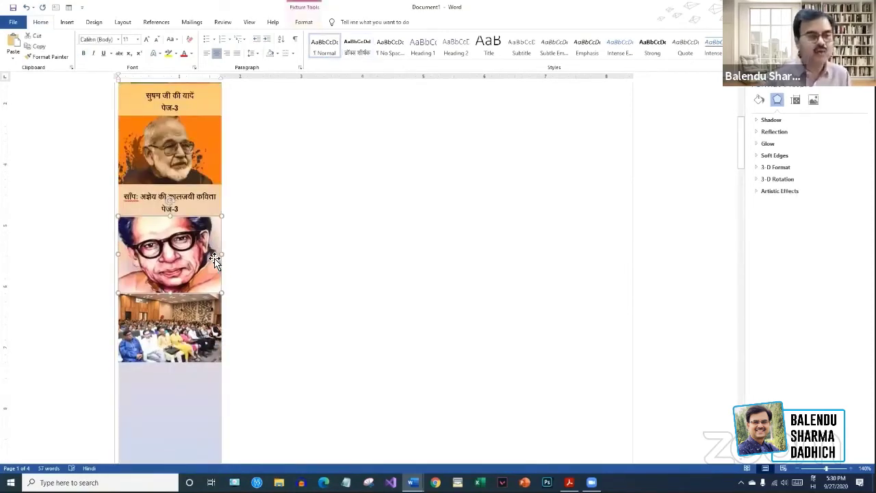
key(Right)
key(Return)
text(बच्चन जी की मधुशाला)
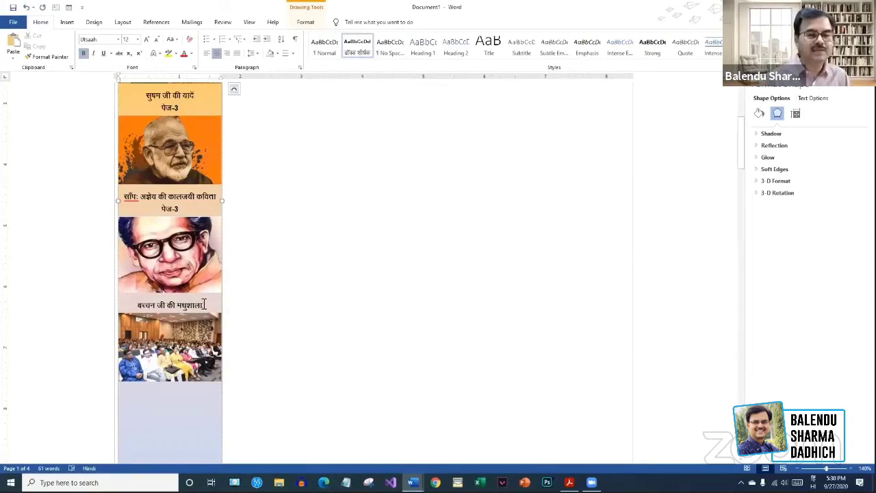
key(Return)
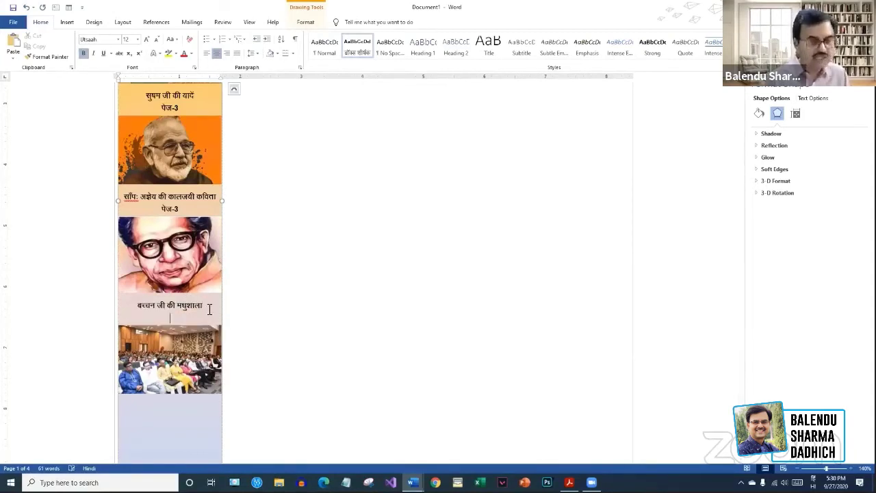
text(पेज-3)
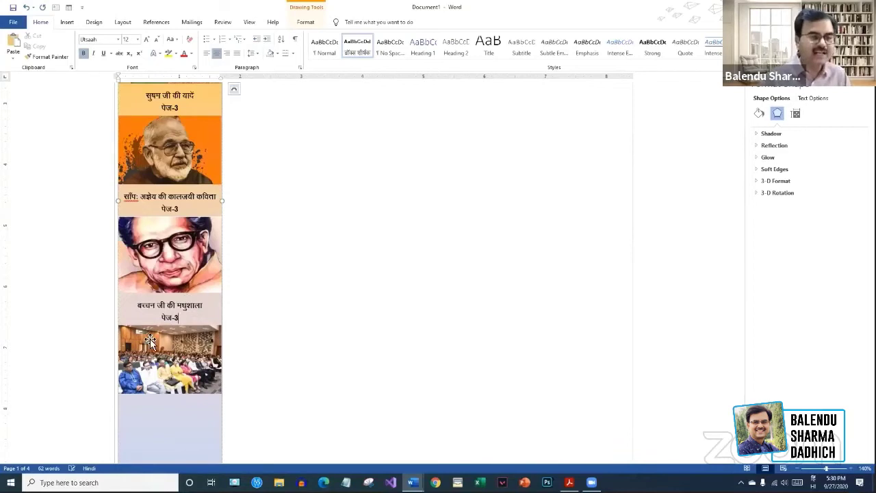
- Caption the audience photo "हिंदी दिवस के आयोजन" with the page line "पेज-4" beneath it
scroll(180, 322, down, 1)
click(180, 323)
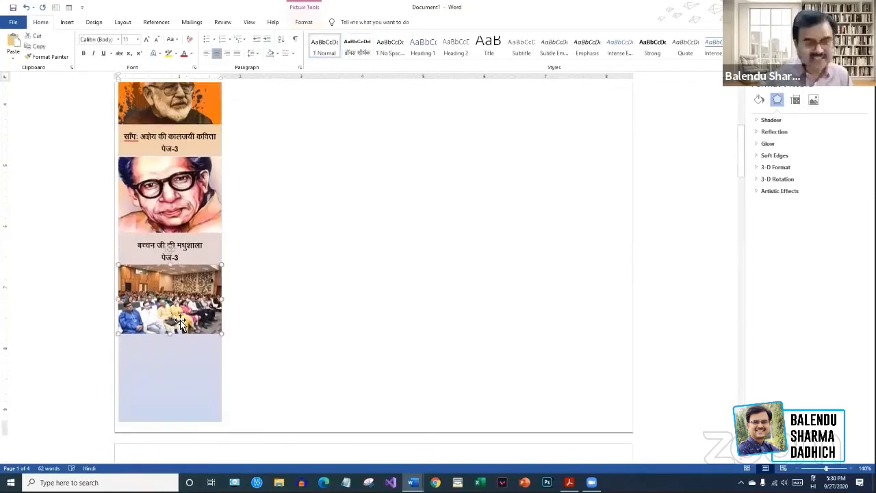
key(Down)
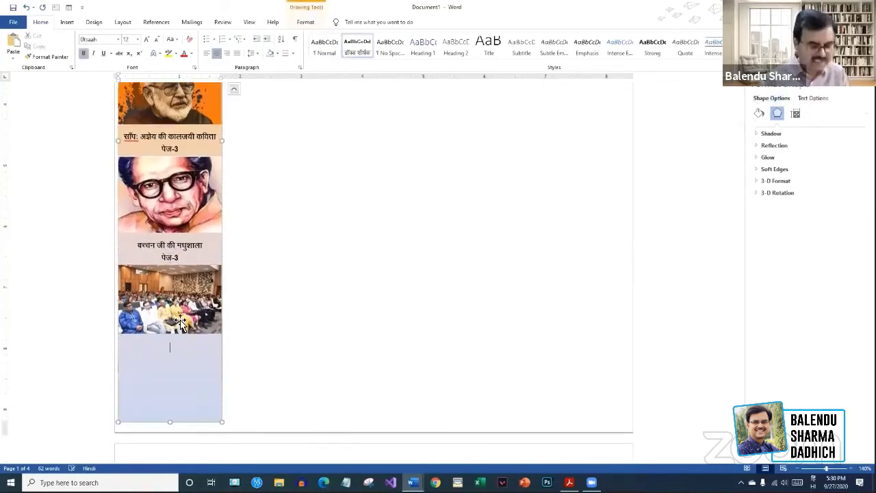
text(हिंदी दिवस के आयो)
key(Menu)
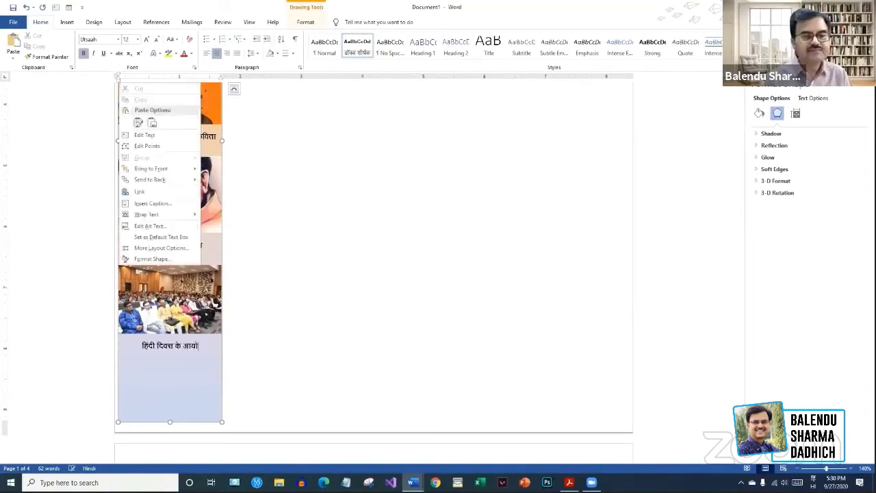
click(203, 345)
text(जन)
key(Return)
text(पेज-4)
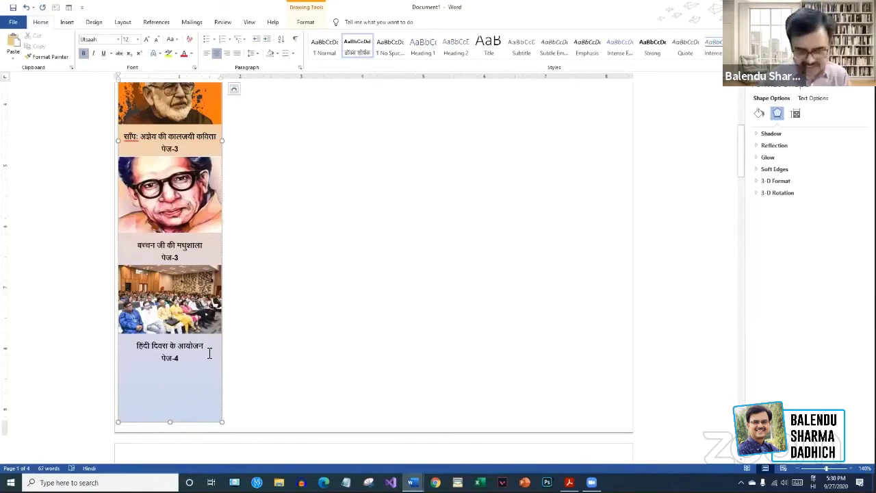
key(Return)
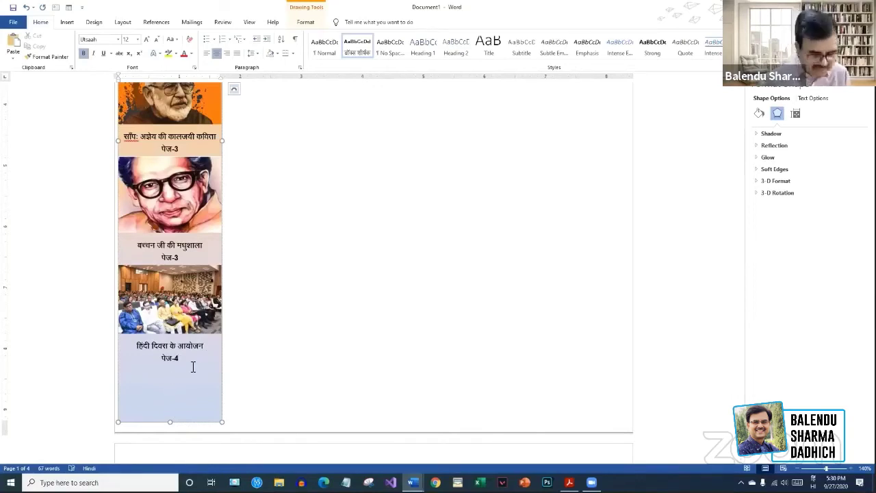
text(हमारी वेबसाइट को व)
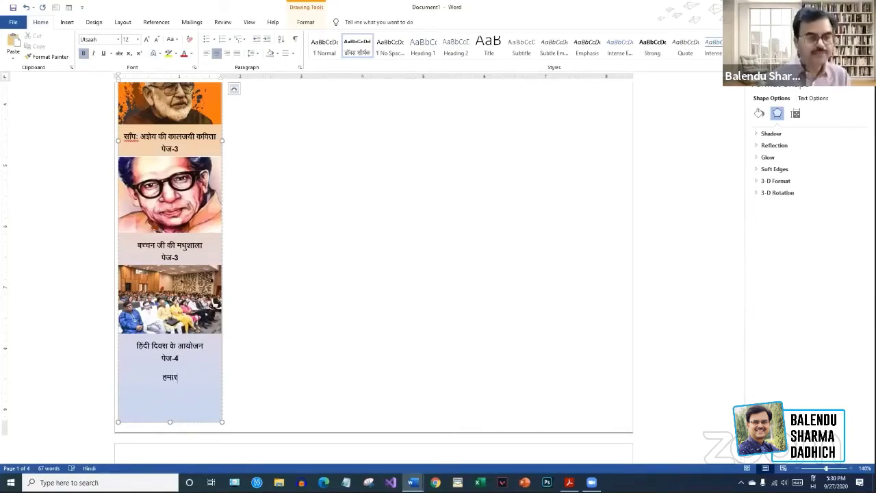
text(िजिट)
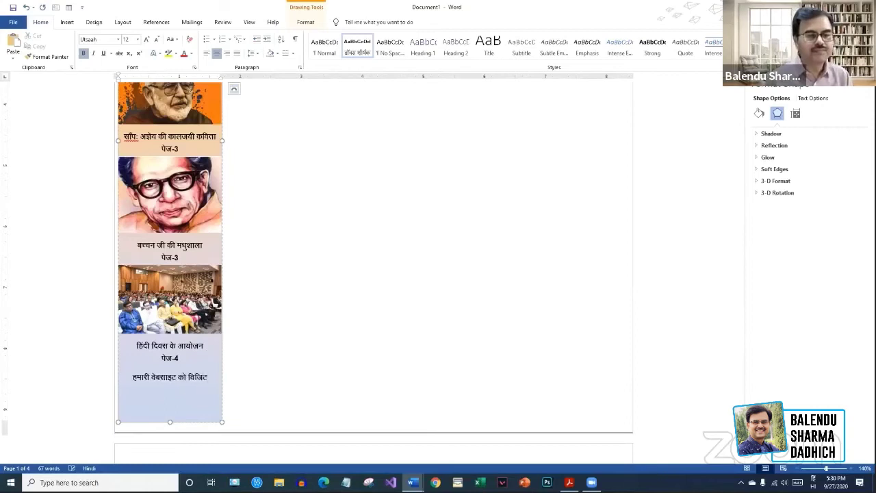
text( करें:)
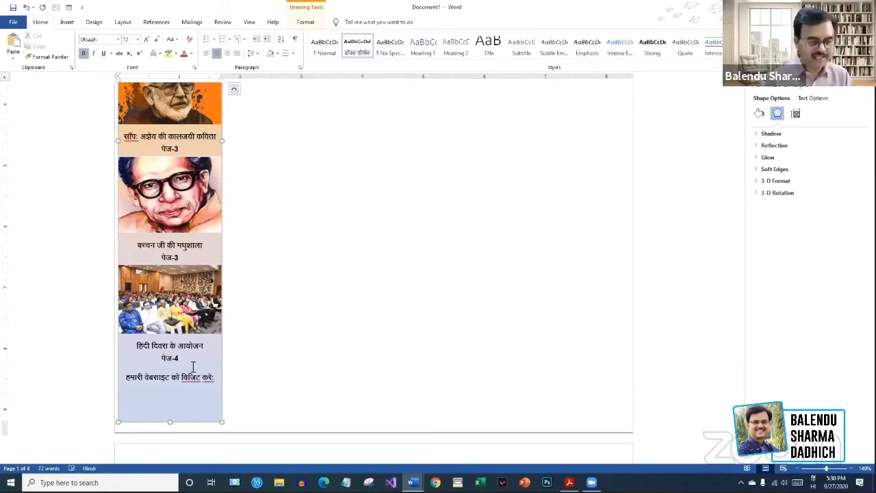
key(alt+shift)
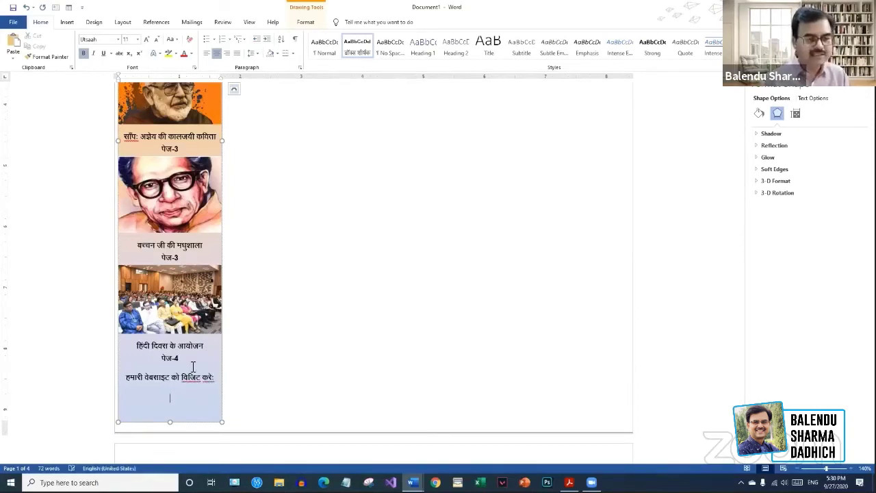
text(www.pra)
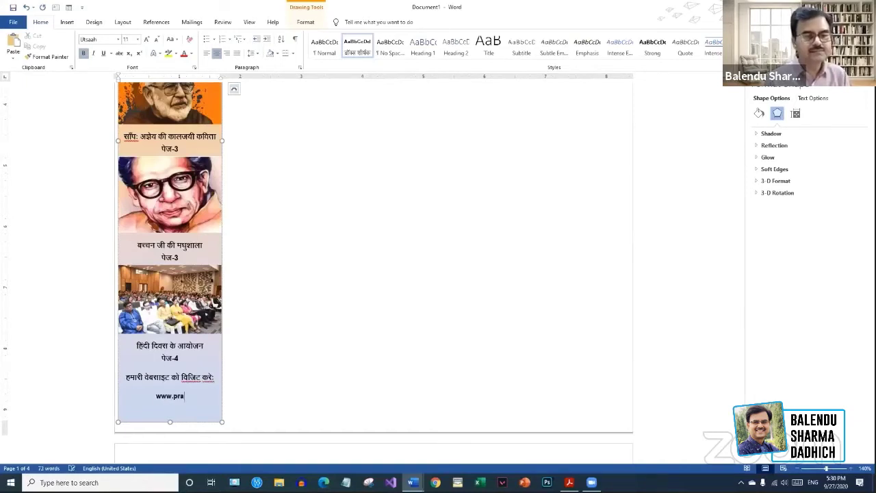
text(tahbharat.com)
key(alt+shift)
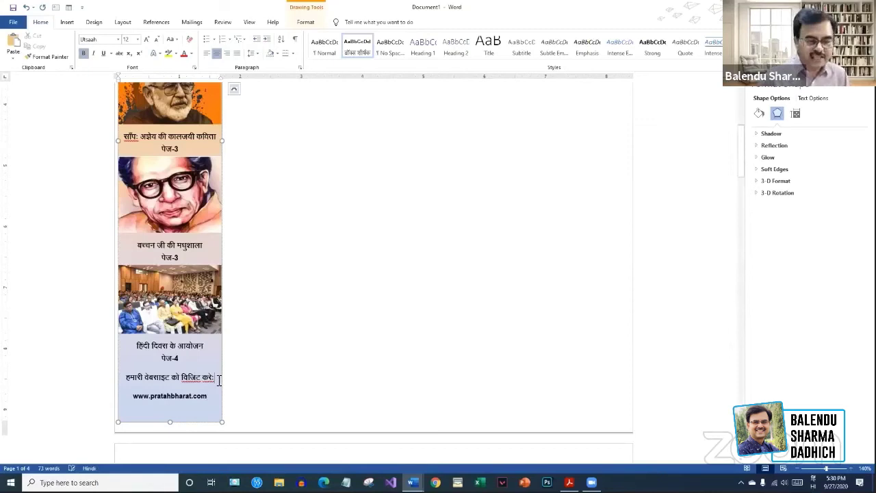
key(Delete)
key(Return)
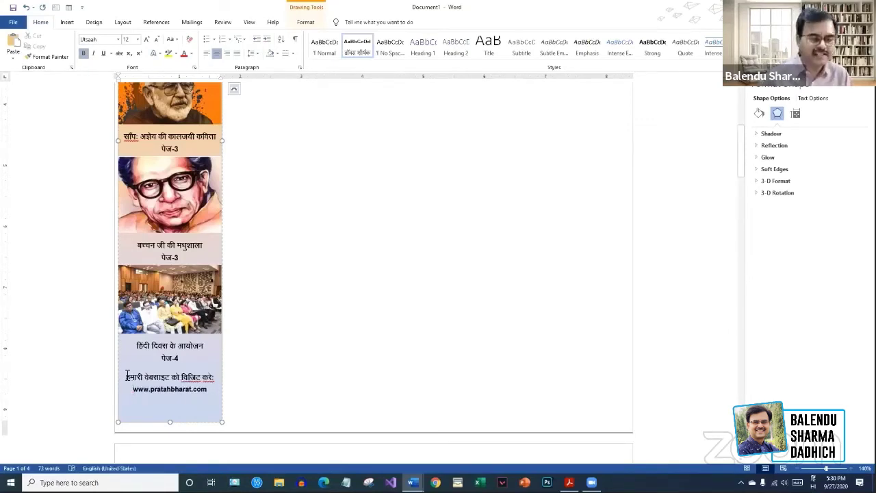
- Colour the first portrait's caption "नई शिक्षा नीति: एक विवेचन" dark blue
scroll(229, 219, up, 5)
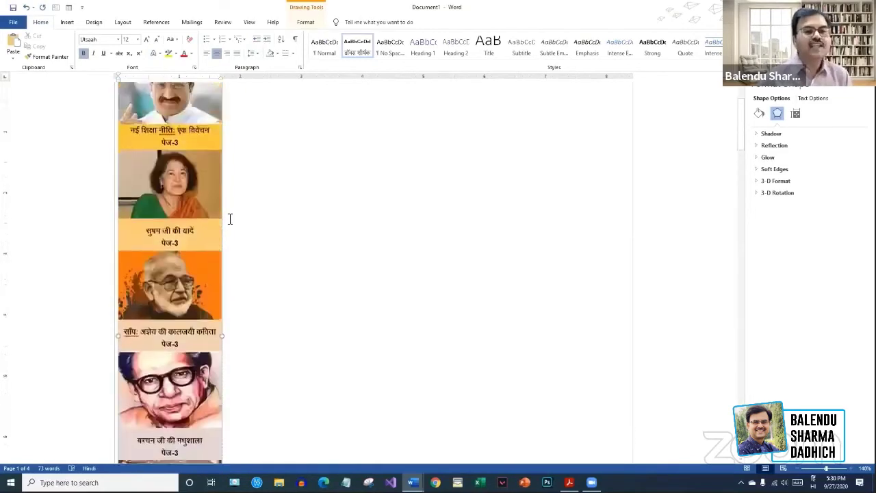
drag(131, 266, 207, 266)
click(191, 54)
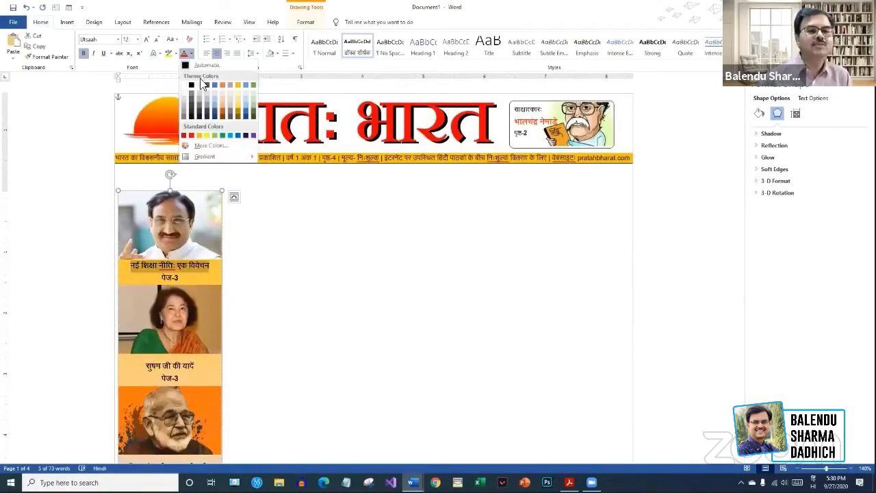
click(246, 136)
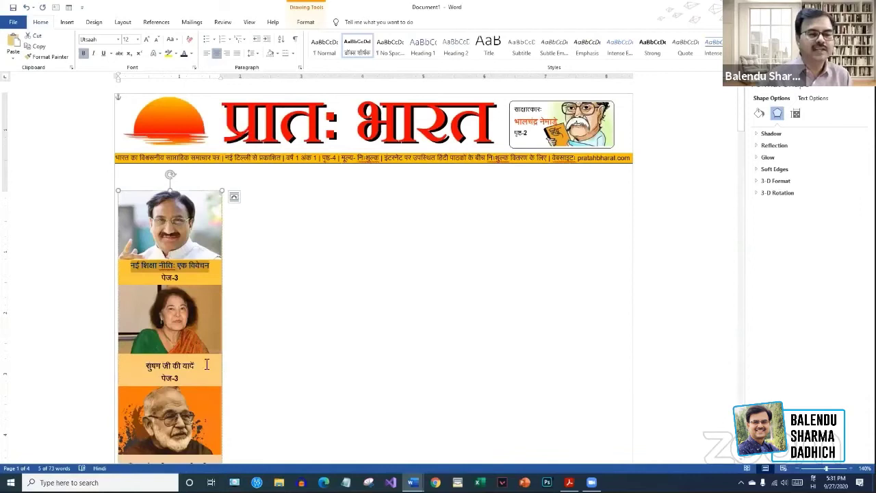
- Colour the second portrait's caption "सुषम जी की यादें" purple
triple_click(163, 364)
click(191, 54)
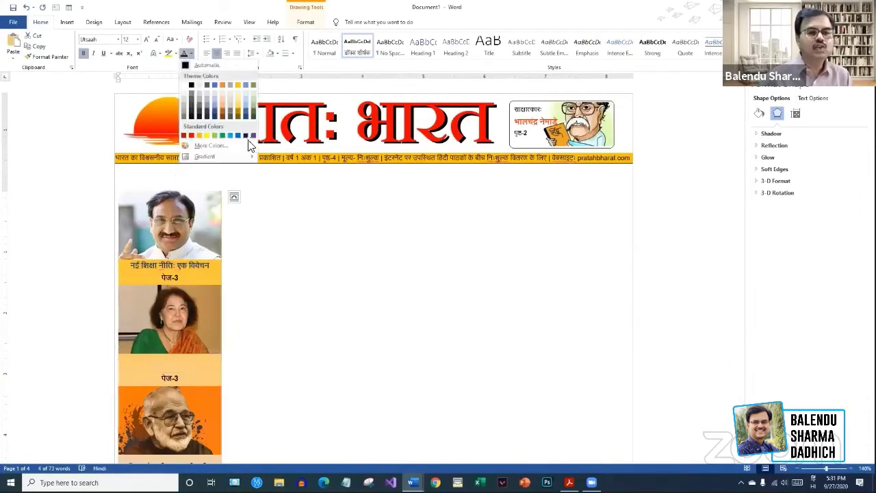
click(247, 137)
- Colour the third portrait's caption "साँप: अज्ञेय की कालजयी कविता" green
scroll(297, 283, down, 5)
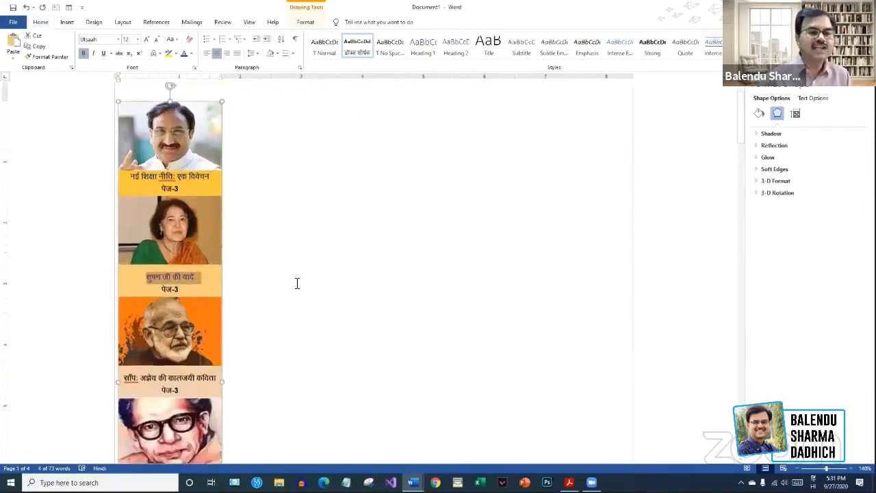
drag(141, 226, 213, 224)
click(192, 54)
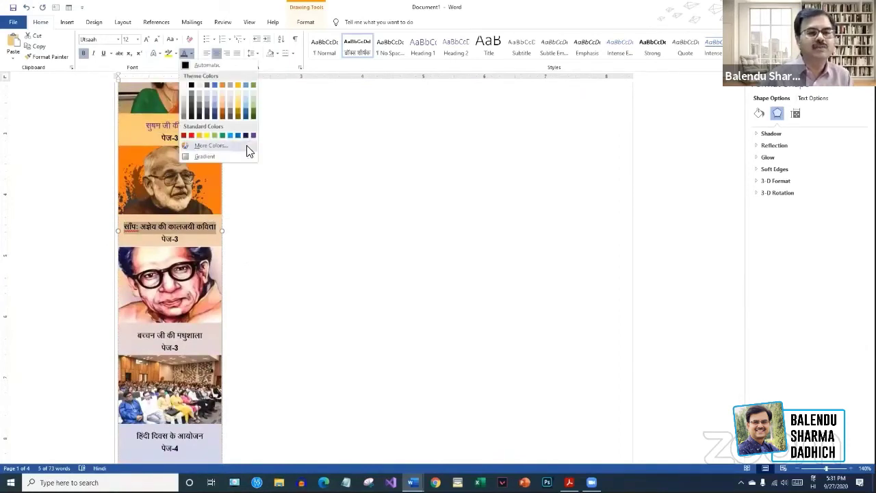
click(222, 135)
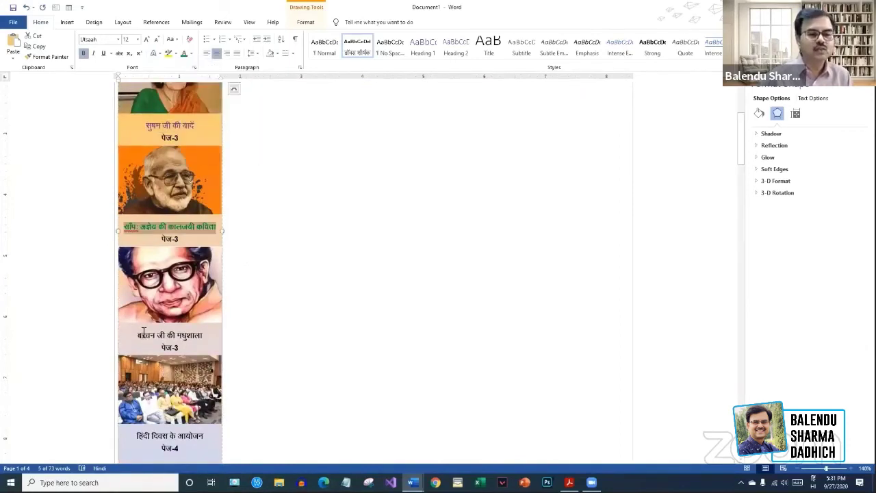
- Colour the fourth portrait's caption "बच्चन जी की मधुशाला" with a dark green theme shade
drag(139, 334, 203, 336)
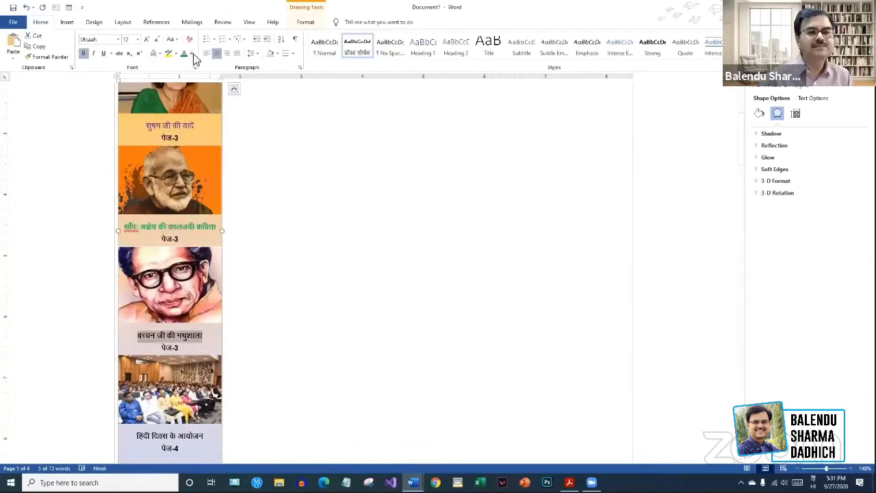
click(193, 55)
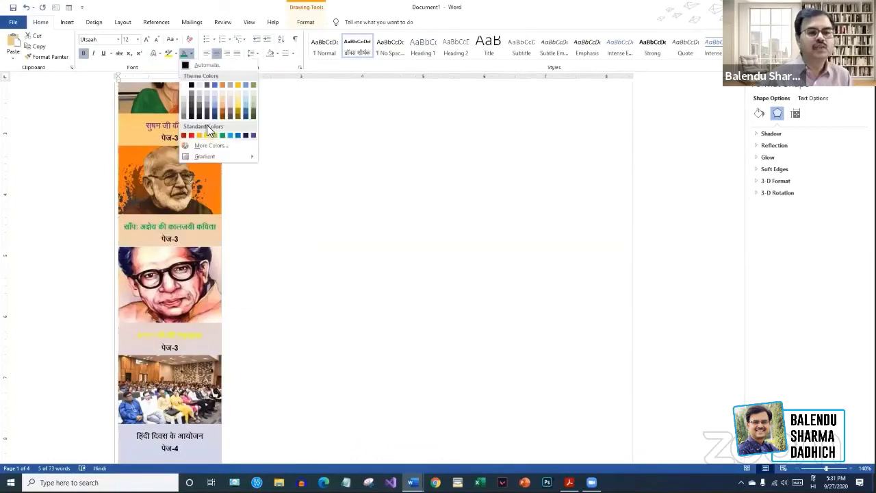
click(254, 113)
scroll(309, 279, down, 5)
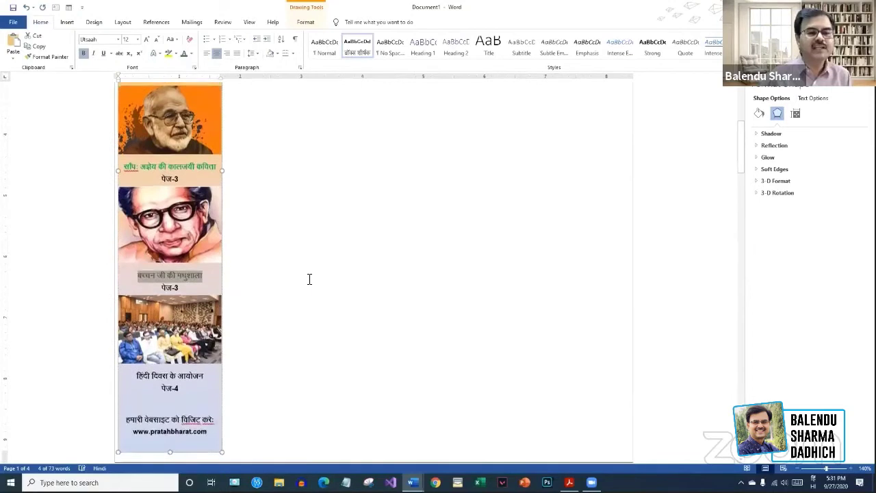
click(309, 279)
- Add a solid line border to the first portrait in the column
scroll(309, 279, up, 3)
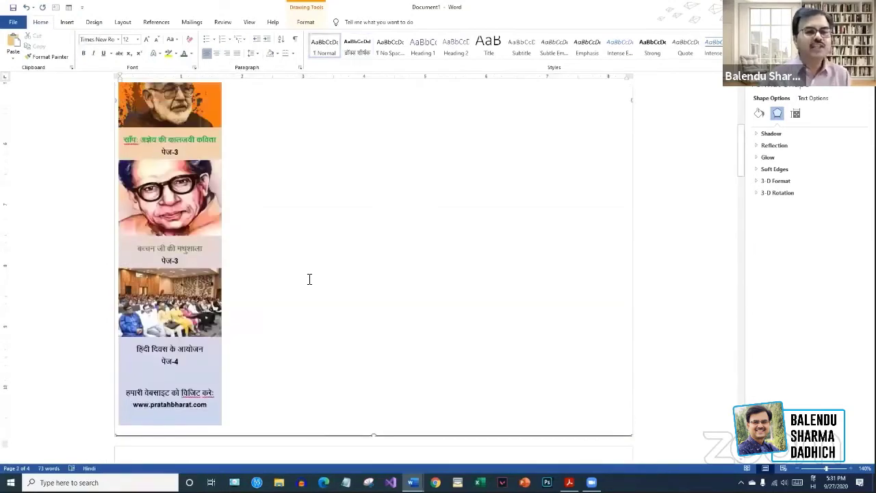
scroll(309, 279, up, 5)
scroll(309, 279, down, 2)
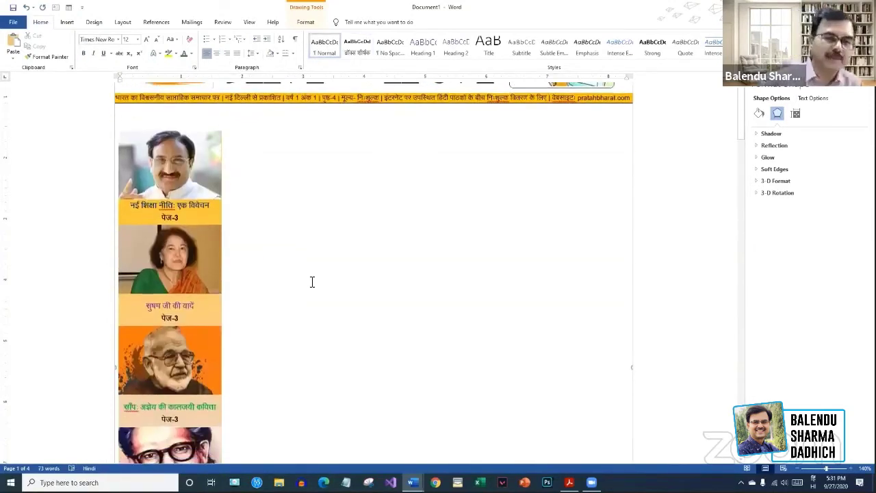
click(215, 170)
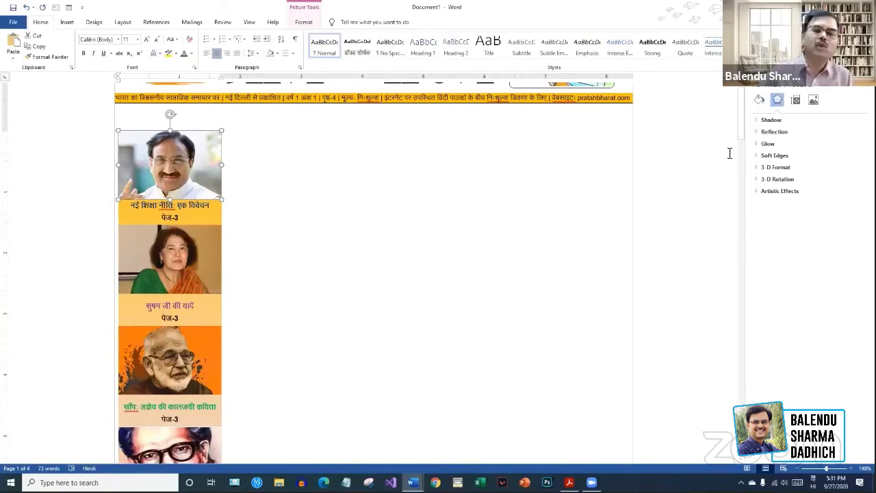
click(759, 102)
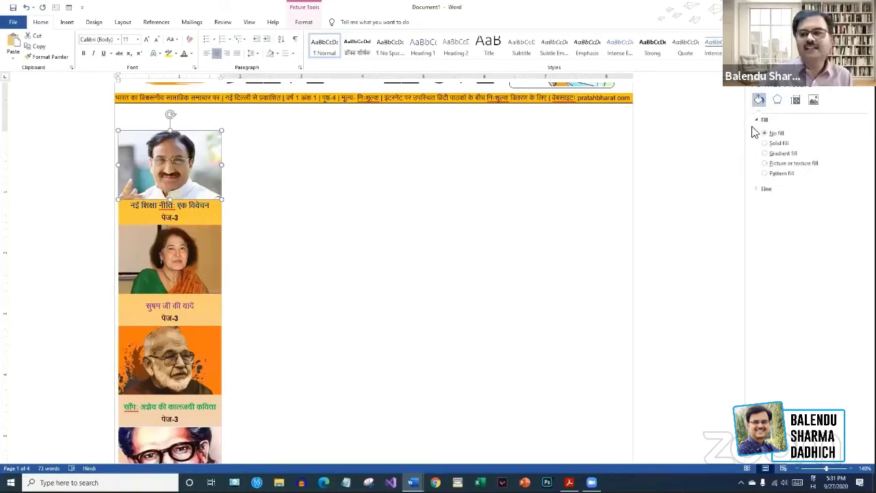
click(756, 121)
click(756, 132)
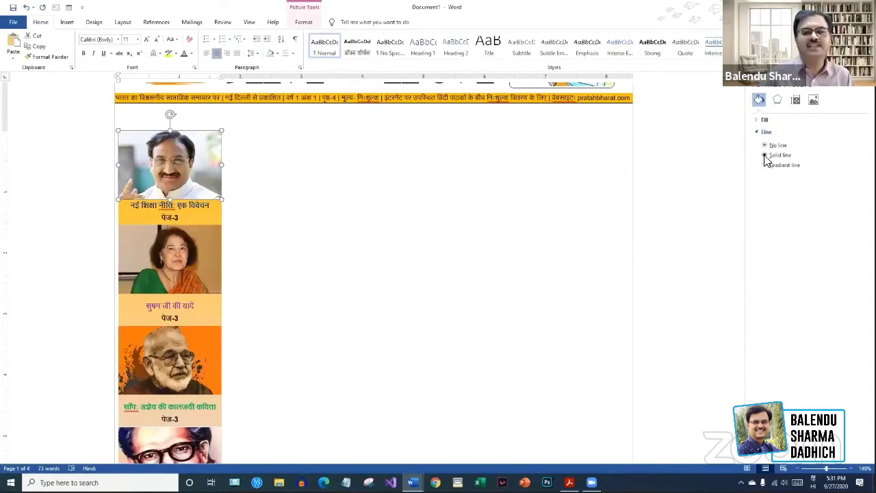
click(764, 155)
click(164, 206)
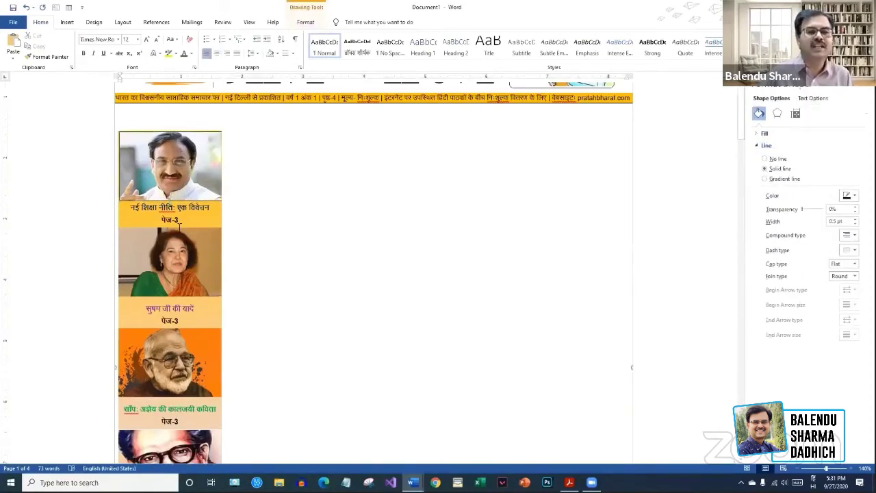
- Give the second portrait a matching solid line border
click(187, 161)
click(200, 237)
click(765, 156)
- Add solid line borders to the third and fourth portraits and the audience photo in the picture column
click(205, 381)
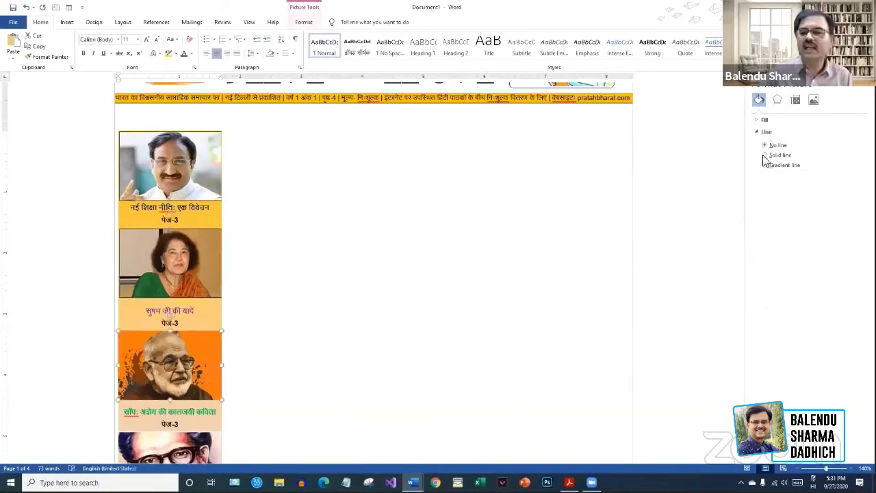
click(765, 155)
scroll(430, 234, down, 3)
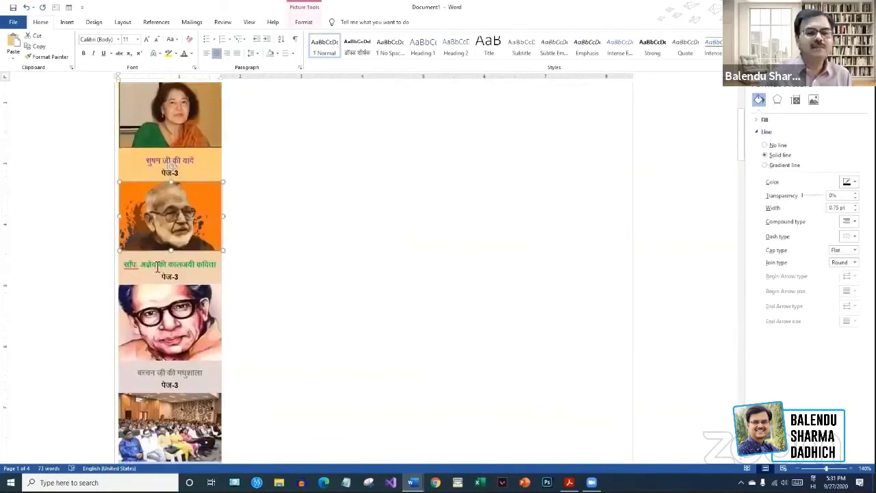
click(161, 322)
click(765, 156)
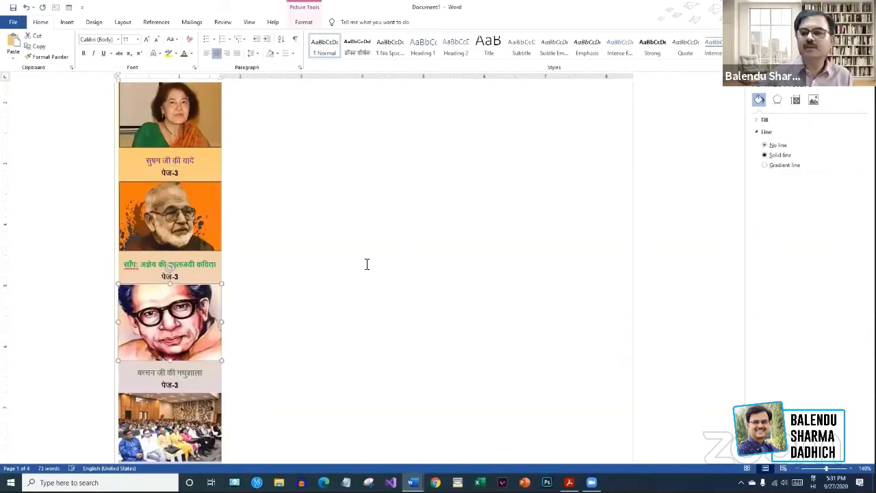
scroll(177, 286, down, 3)
click(177, 286)
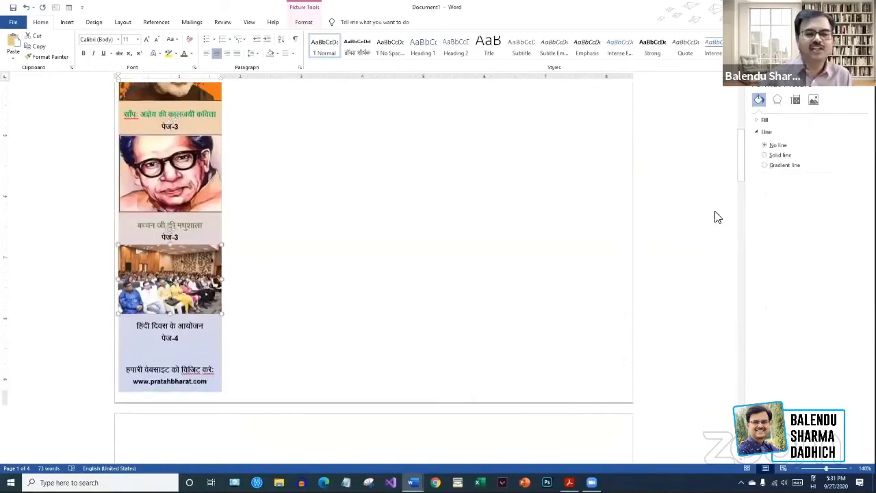
click(765, 155)
scroll(272, 272, up, 5)
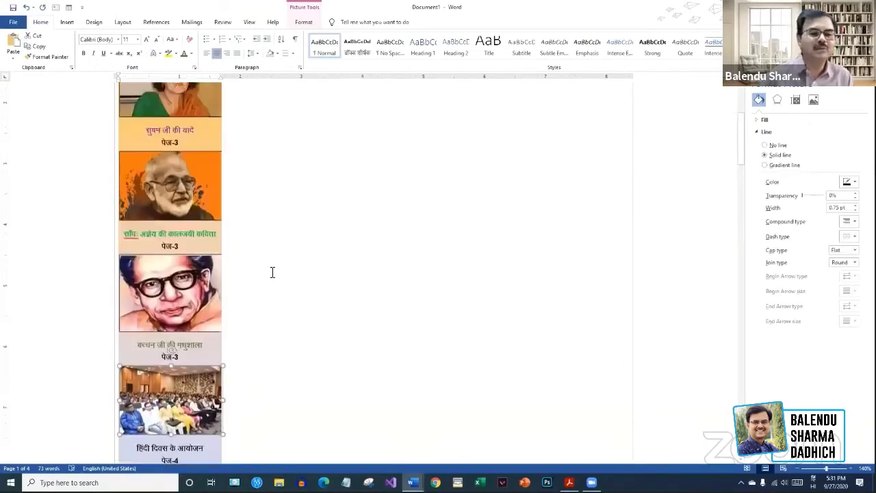
- Widen the picture column's text box slightly so that its background frames the pictures on both sides
click(219, 284)
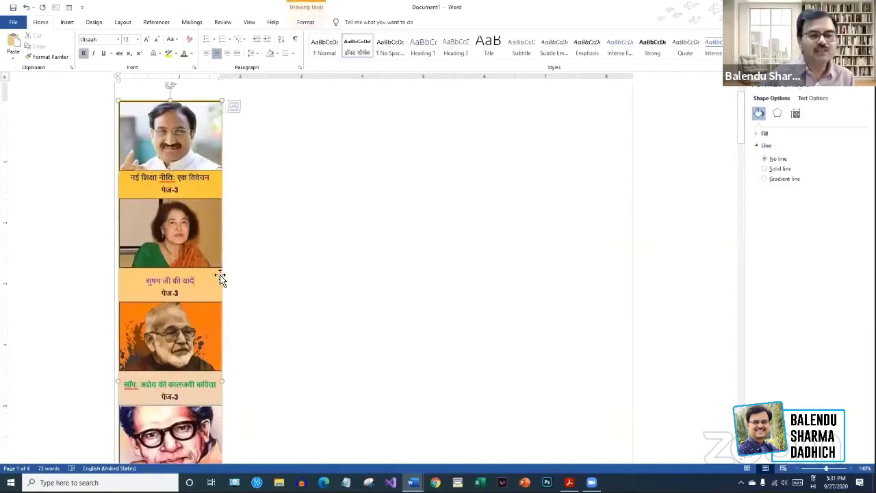
drag(224, 380, 229, 384)
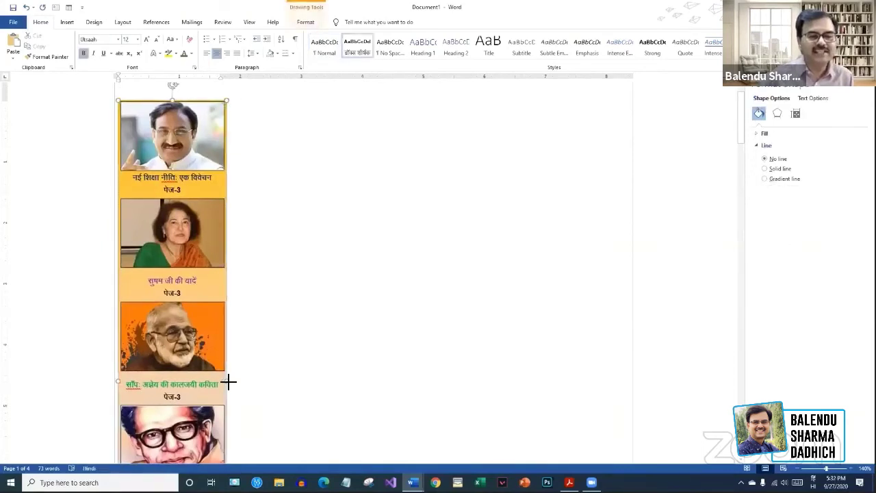
click(342, 285)
- Add a blue-filled text box above the picture column with the heading "भीतर के पन्नों पर"
scroll(342, 284, up, 7)
scroll(342, 285, up, 5)
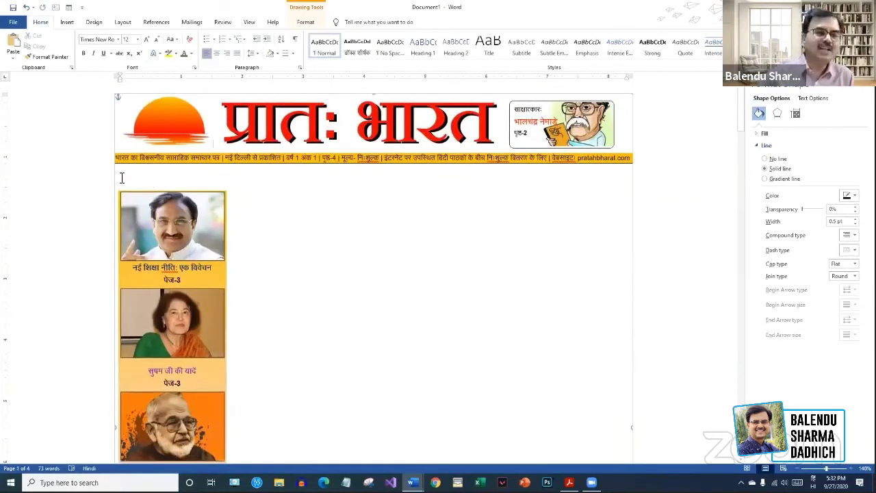
click(56, 7)
drag(123, 172, 227, 190)
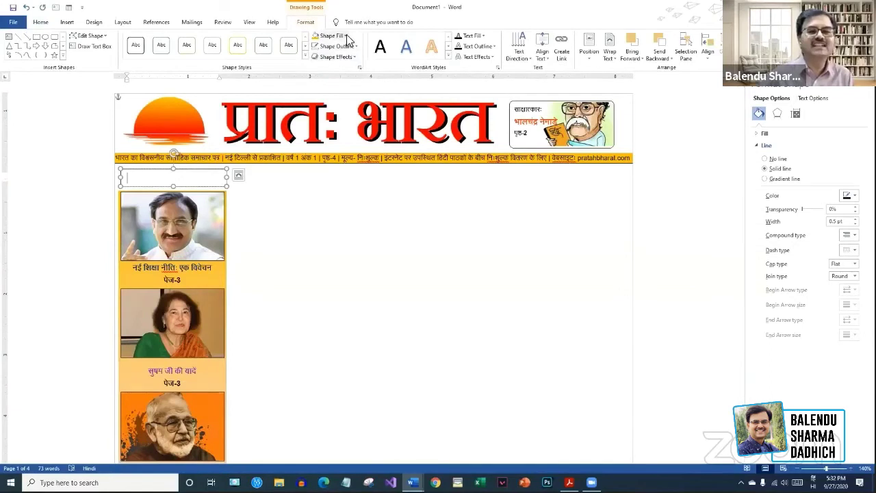
click(346, 35)
click(377, 81)
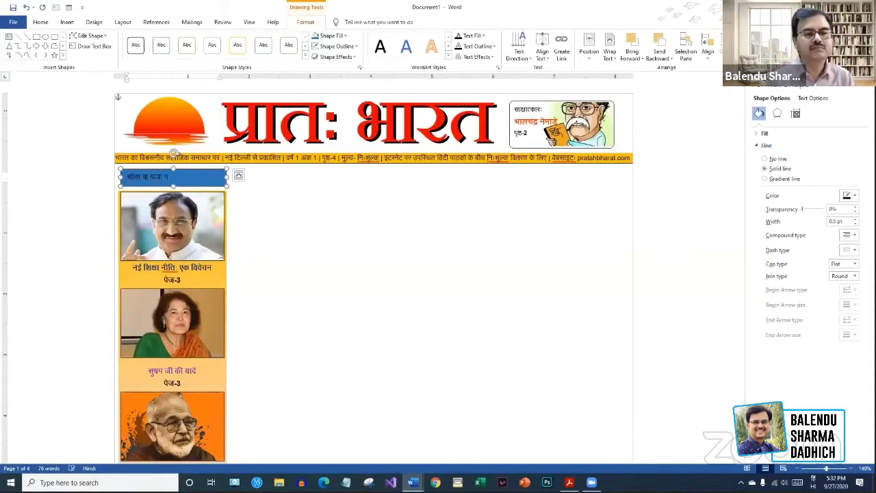
- Format the heading "भीतर के पन्नों पर" as white, bold, 16 pt Aparajita
triple_click(189, 180)
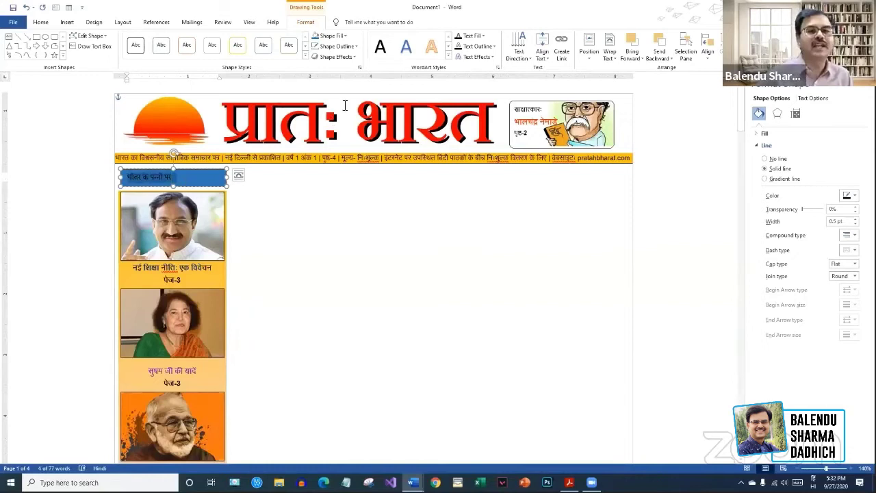
click(40, 22)
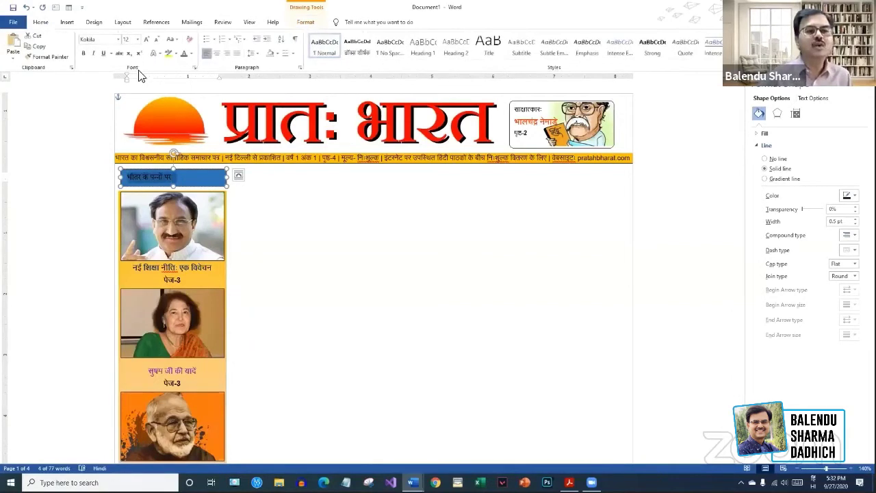
click(191, 54)
click(190, 86)
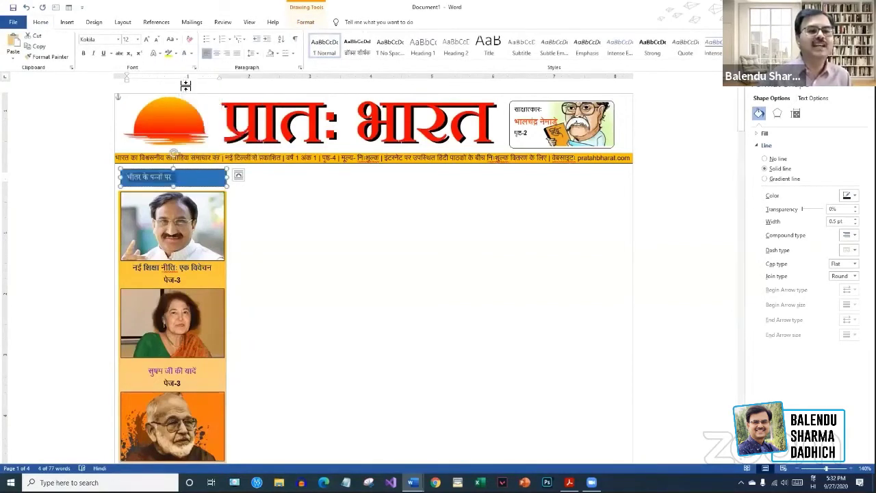
click(82, 53)
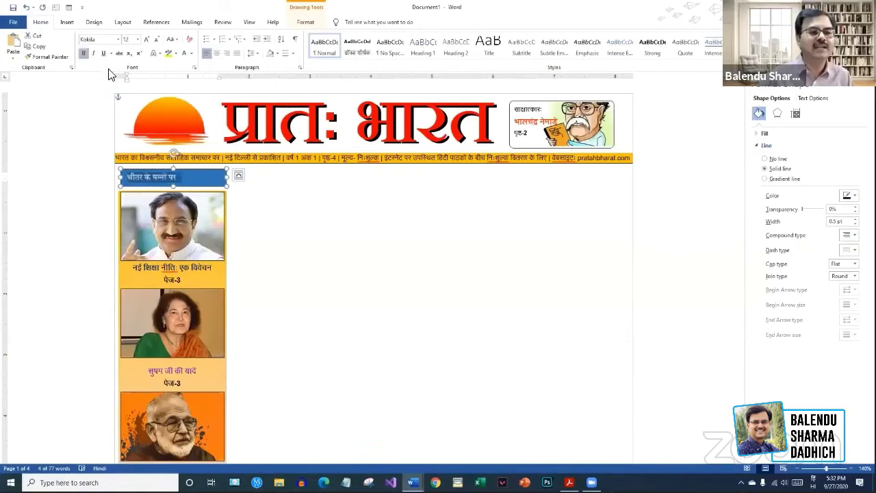
click(139, 40)
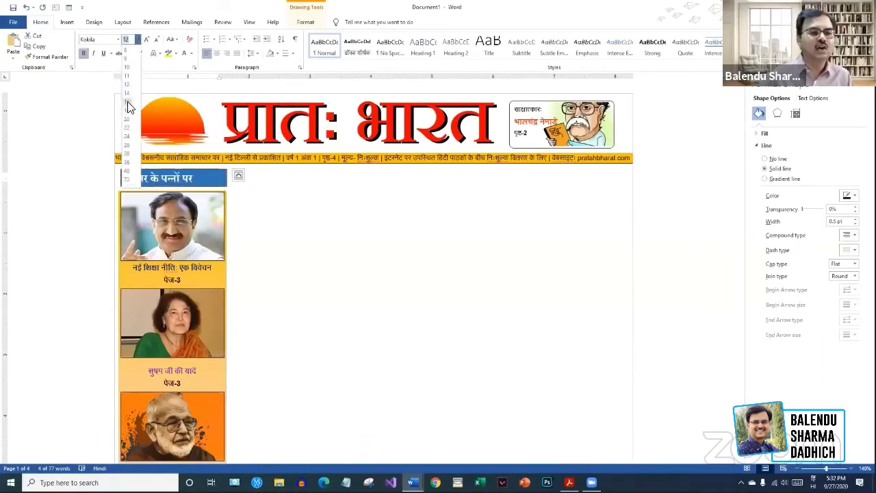
click(127, 101)
text(Aparajita)
key(Return)
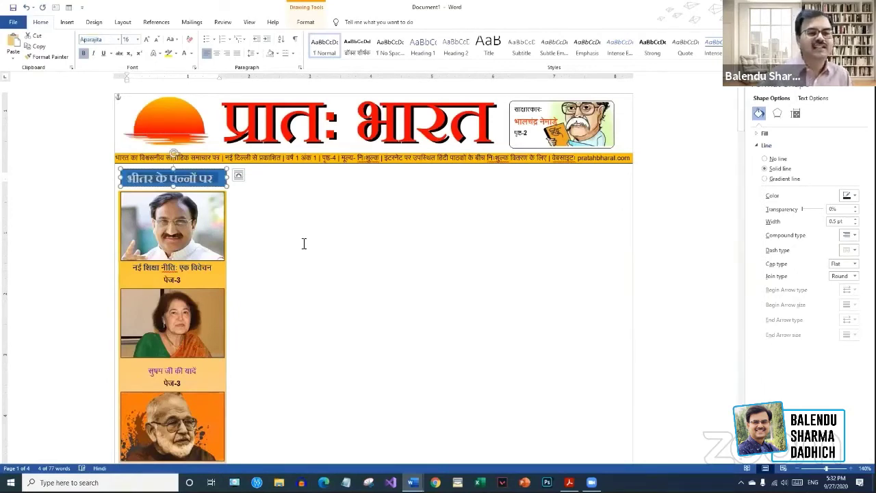
click(309, 246)
scroll(310, 247, down, 5)
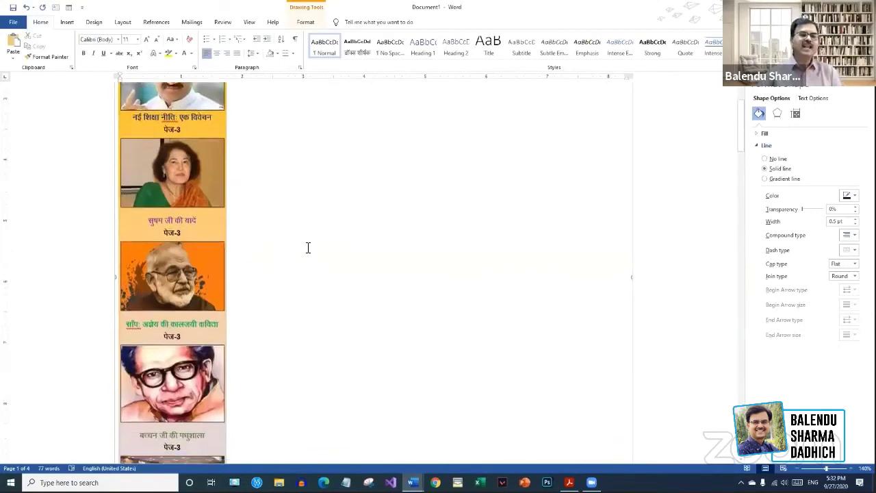
scroll(308, 248, up, 5)
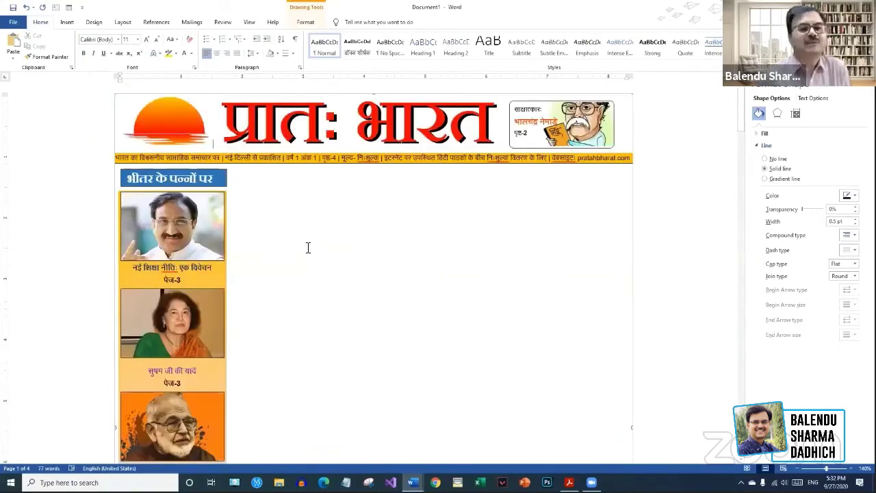
scroll(308, 248, down, 3)
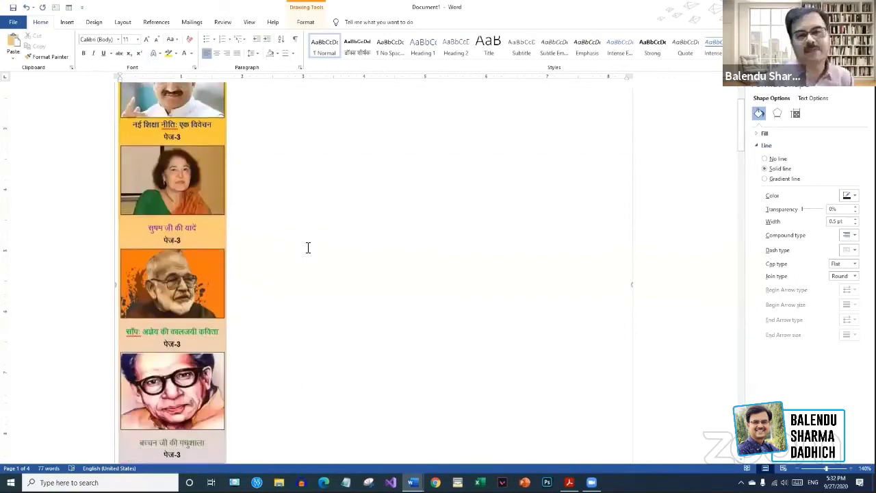
scroll(308, 248, up, 3)
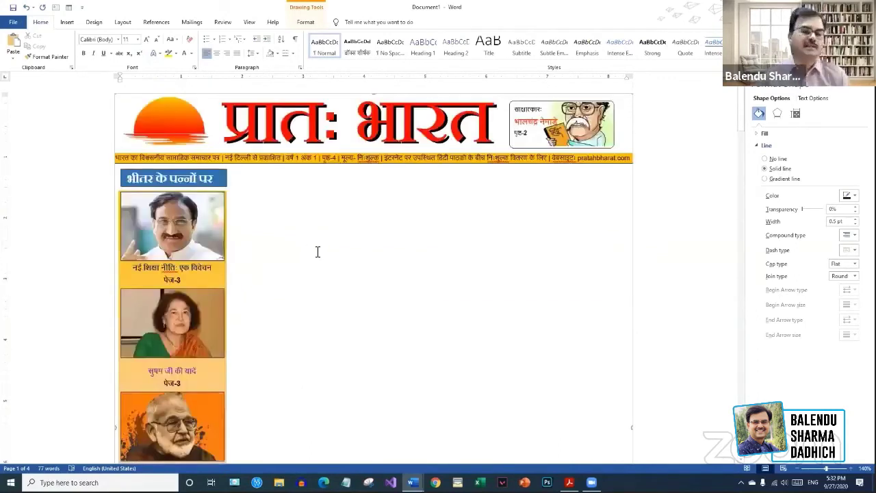
click(652, 395)
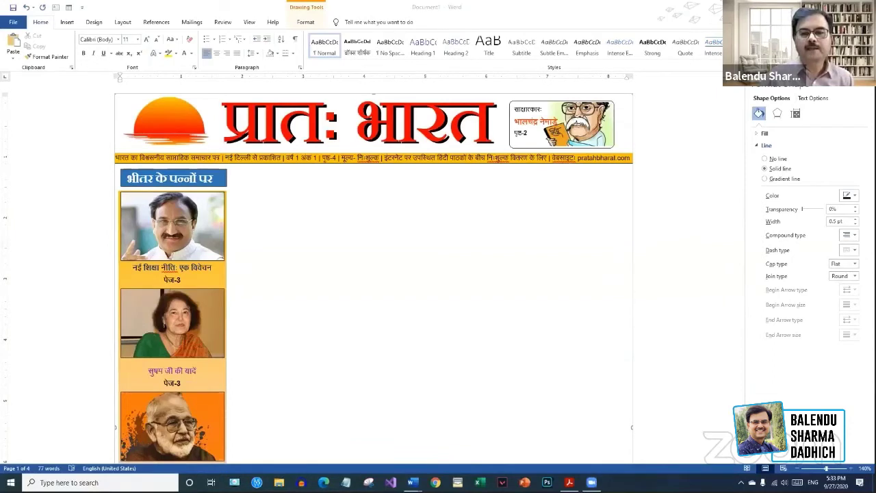
click(378, 249)
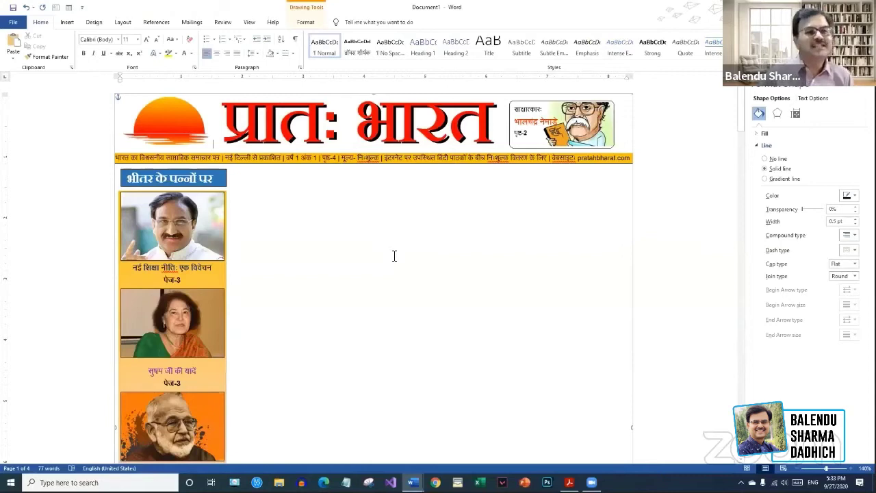
- Draw a wide text box below the masthead, filling the space beside the picture column, and set all four internal margins to 0"
click(55, 8)
mouse_move(236, 174)
mouse_down()
mouse_move(246, 204)
mouse_move(563, 256)
mouse_move(626, 251)
mouse_move(628, 260)
mouse_up()
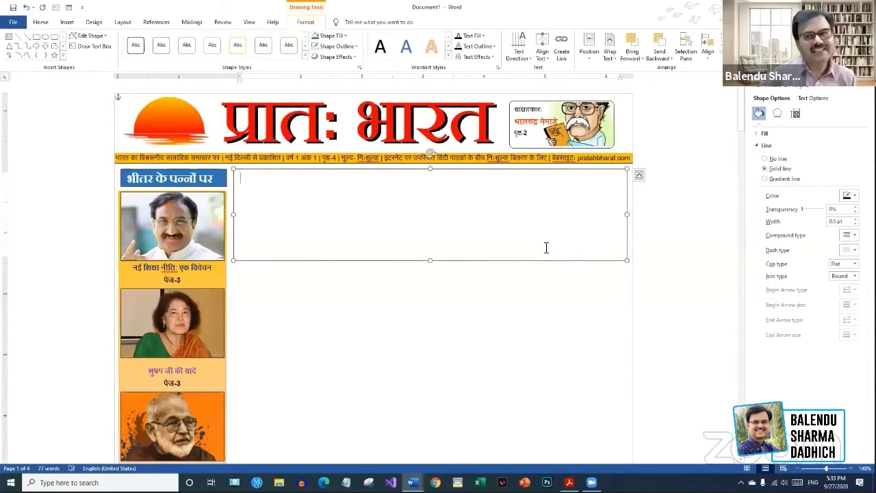
click(820, 100)
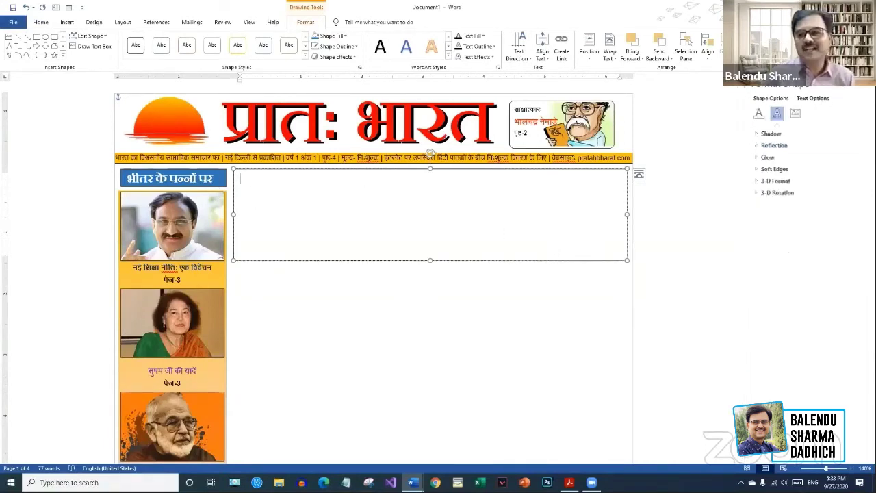
click(795, 115)
click(856, 197)
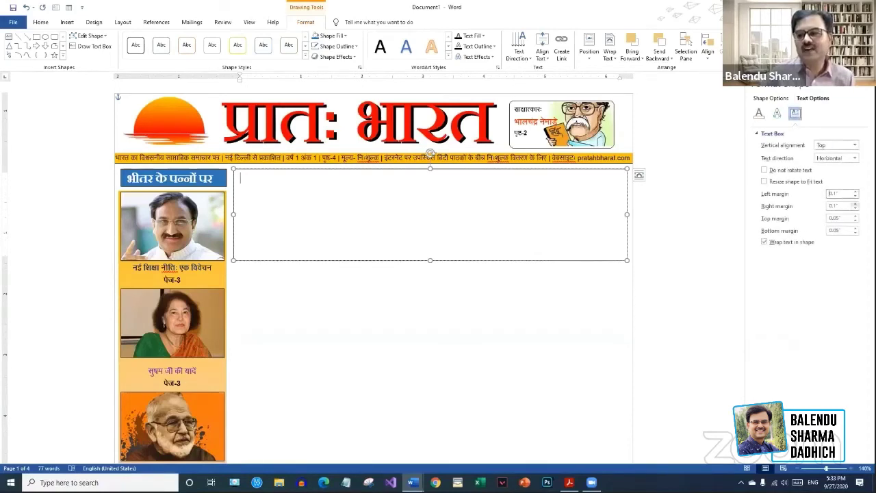
click(856, 208)
click(856, 221)
click(855, 233)
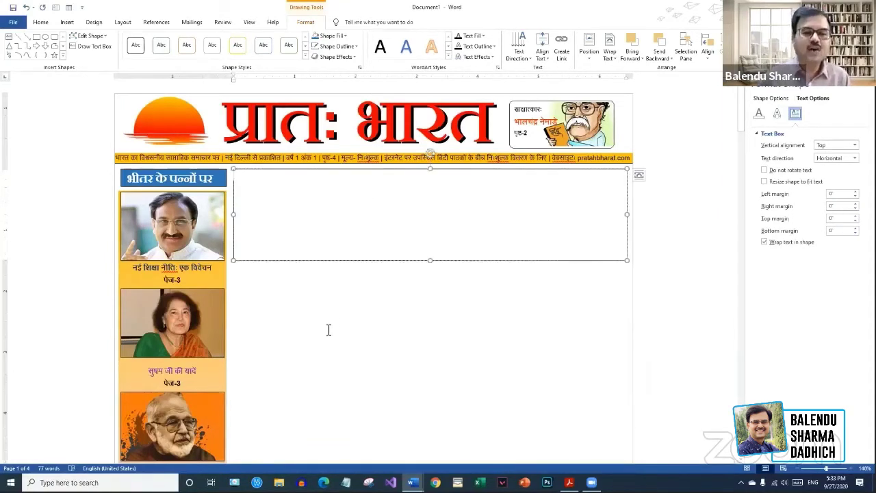
click(322, 286)
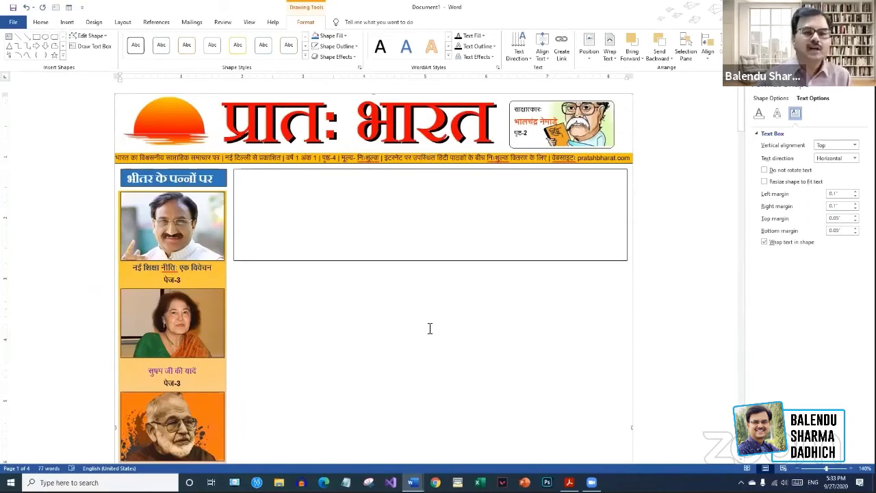
- Draw a tall, narrow text box below the wide box, next to the picture column, and set all its internal margins to 0"
scroll(430, 329, down, 3)
click(56, 8)
drag(234, 178, 355, 439)
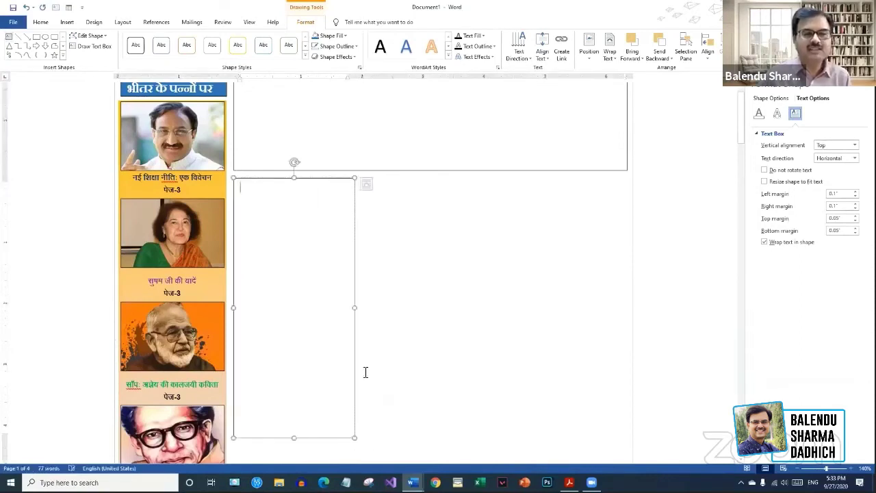
click(355, 345)
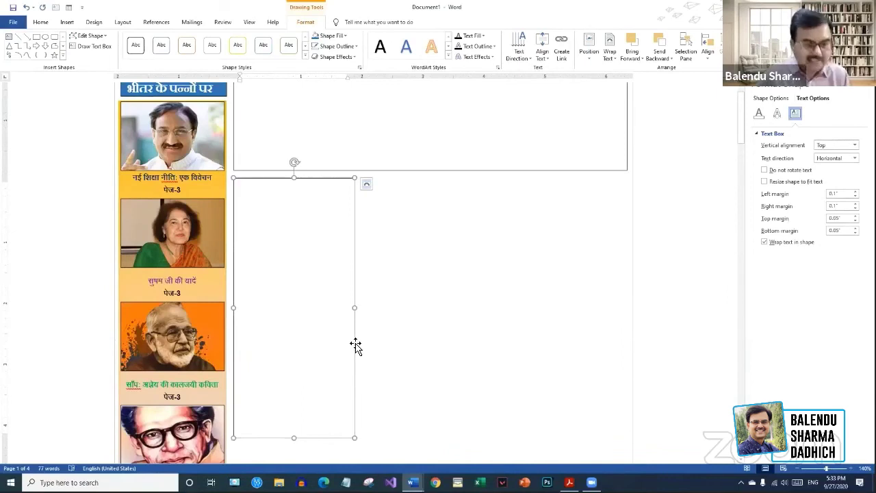
click(855, 196)
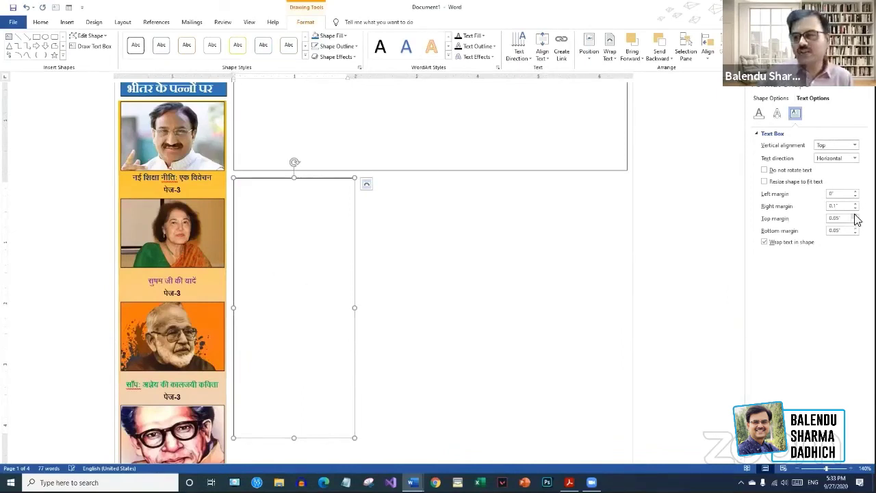
click(856, 221)
click(855, 233)
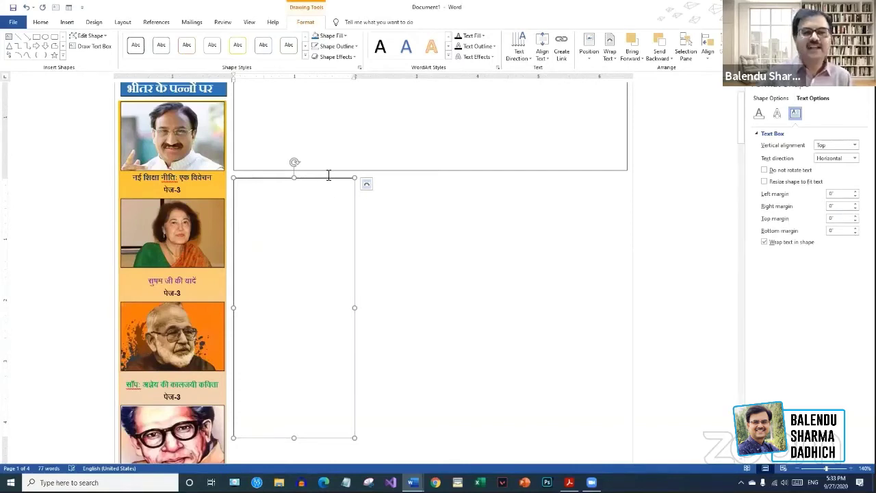
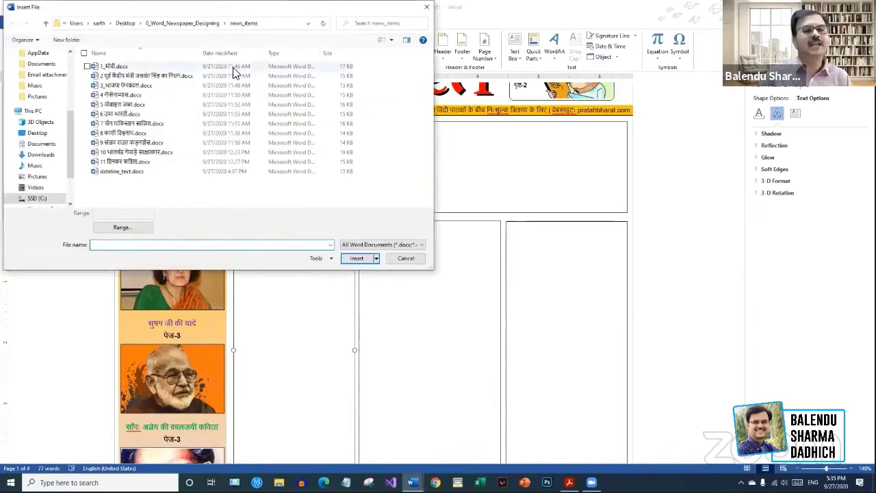
- Insert the text of the file 1_मोदी.docx into the first article column's text box
click(233, 67)
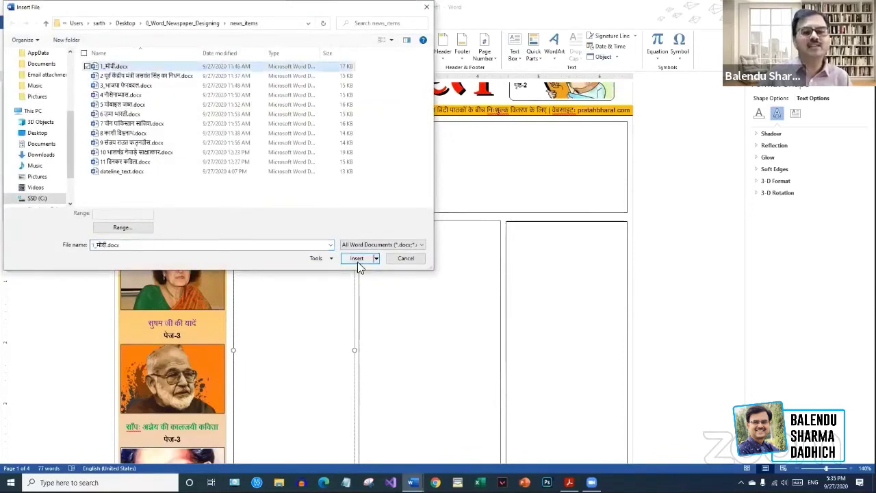
click(356, 259)
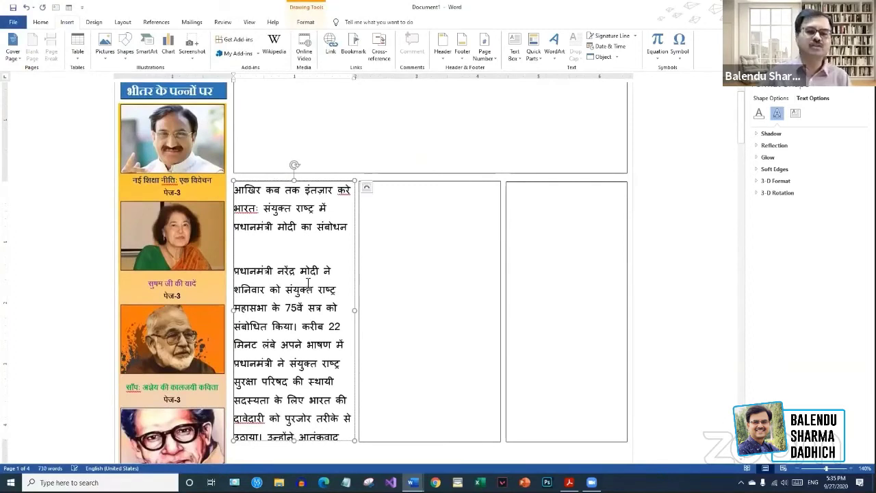
click(234, 194)
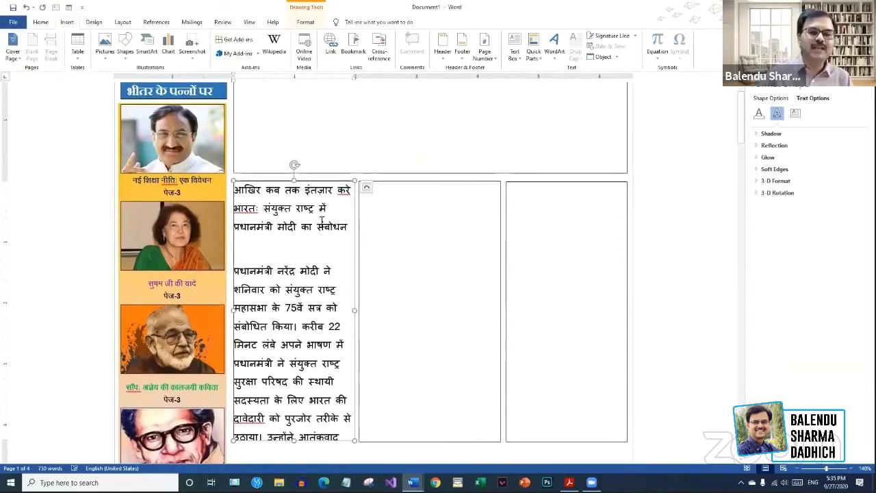
- Move the headline "आखिर कब तक इंतज़ार करे भारतः संयुक्त राष्ट्र में प्रधानमंत्री मोदी का संबोधन" from the first column into the wide box and remove the leftover blank line
triple_click(299, 215)
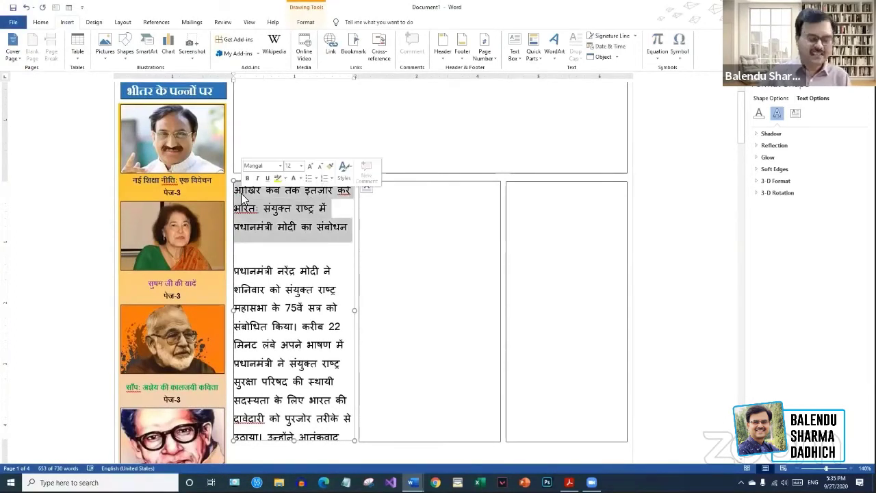
key(Delete)
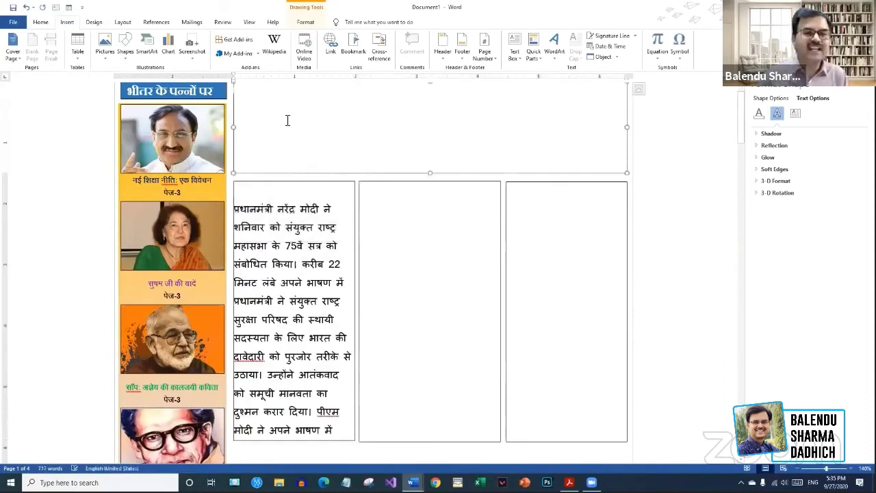
scroll(275, 181, up, 2)
text(आखिर कब तक इंतज़ार करे भारतः संयुक्त राष्ट्र में प्रधानमंत्री मोदी का संबोधन)
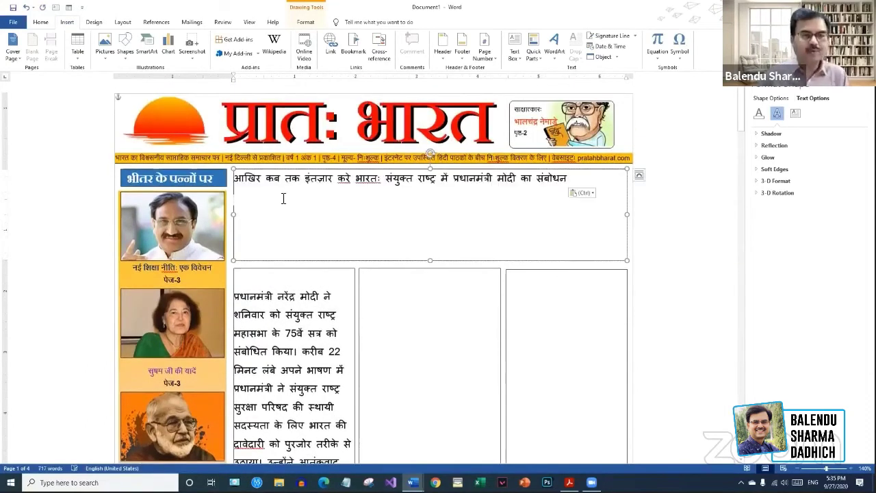
click(275, 276)
key(Delete)
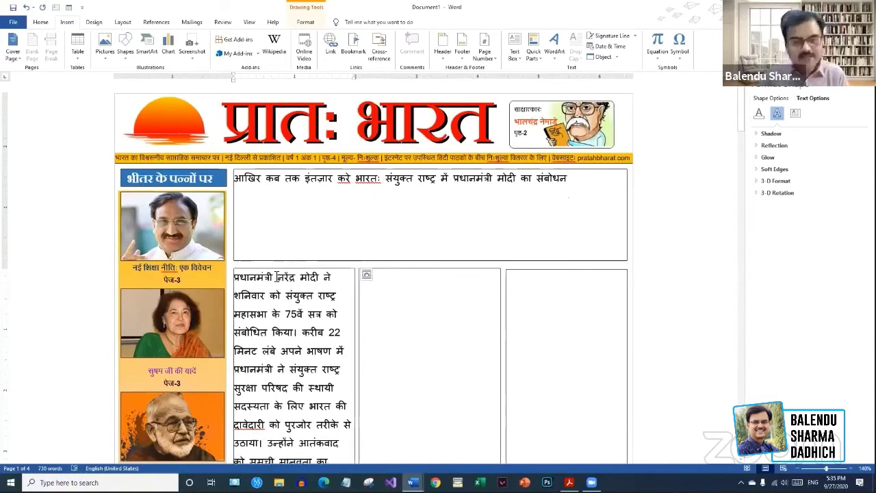
- Format the lead story's headline in the wide box as Hind, bold, 36 pt
drag(577, 176, 233, 180)
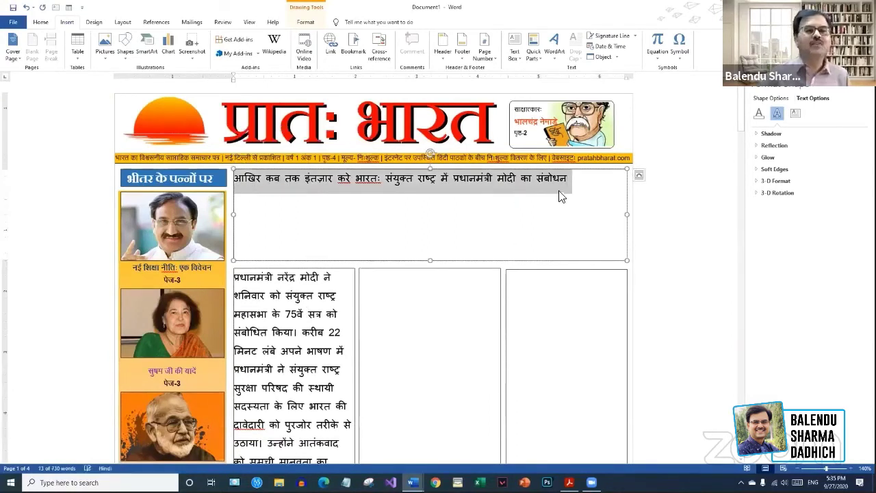
click(40, 23)
click(103, 39)
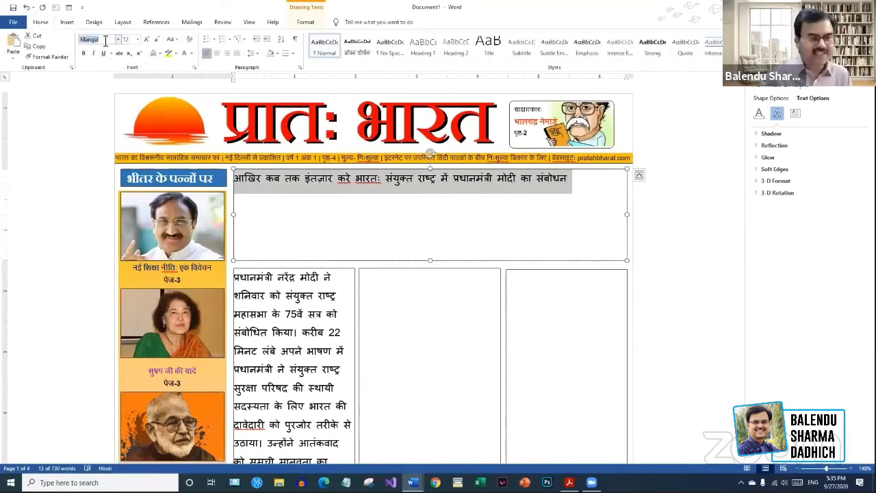
text(Hind)
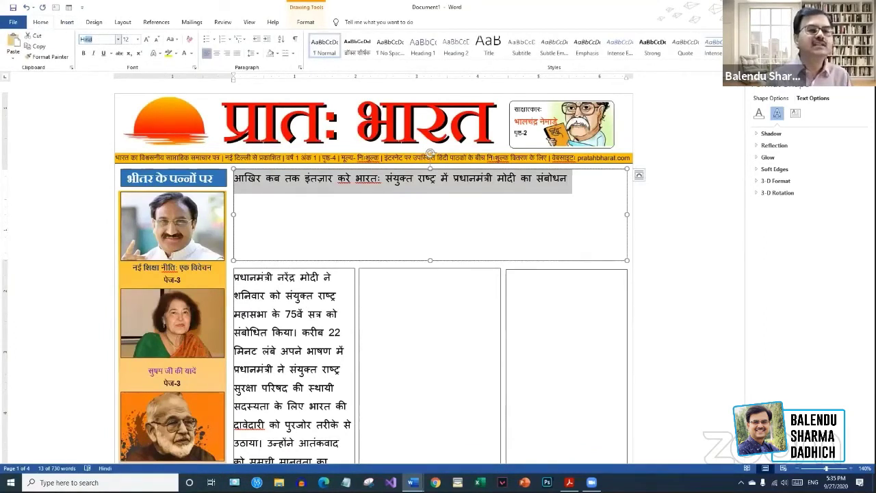
key(Return)
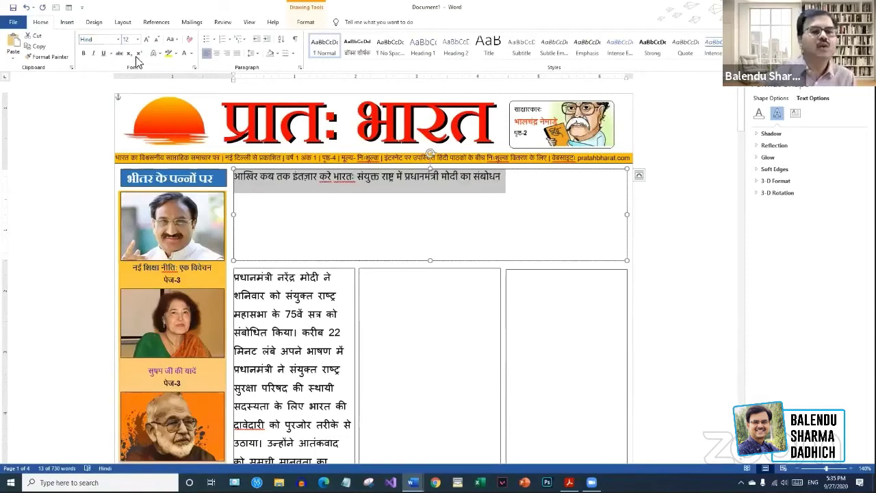
click(84, 53)
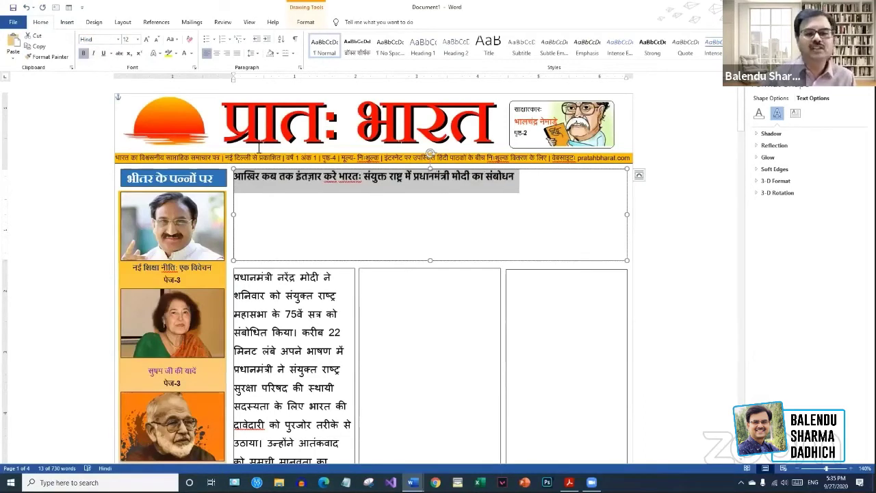
click(137, 39)
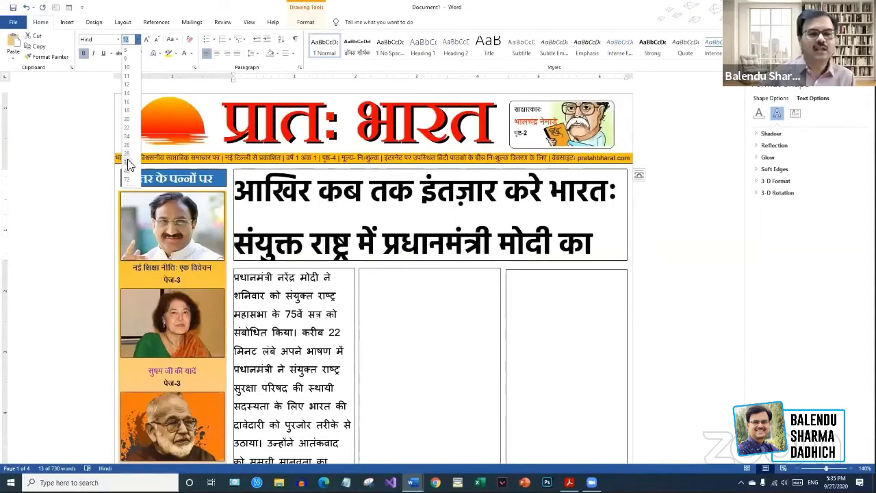
click(127, 163)
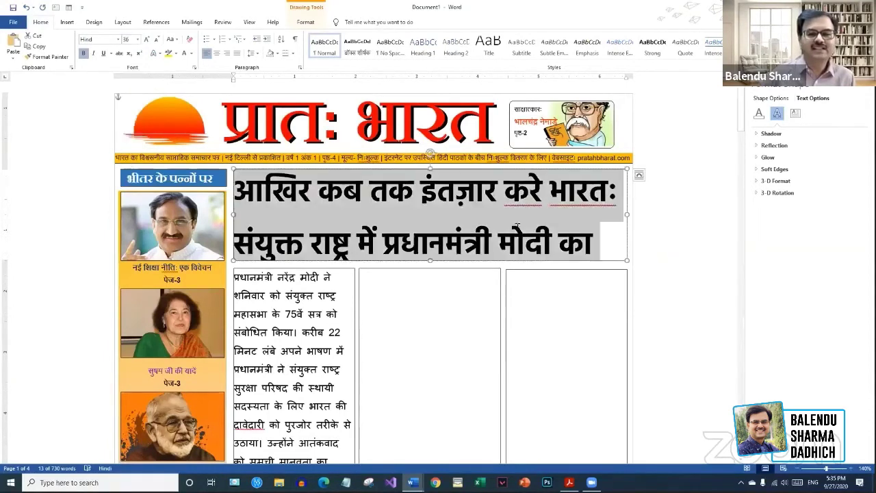
- Shorten the lead headline by deleting the words "का संबोधन" from its end
click(560, 243)
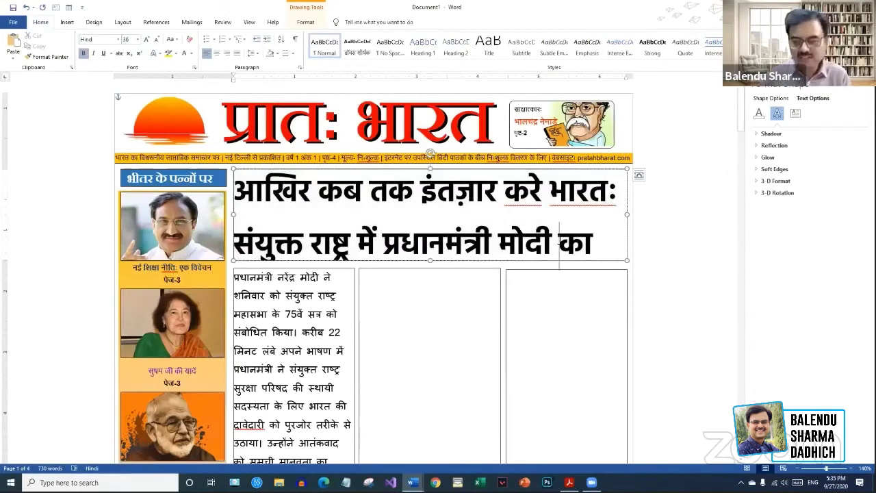
key(Delete)
key(Delete)
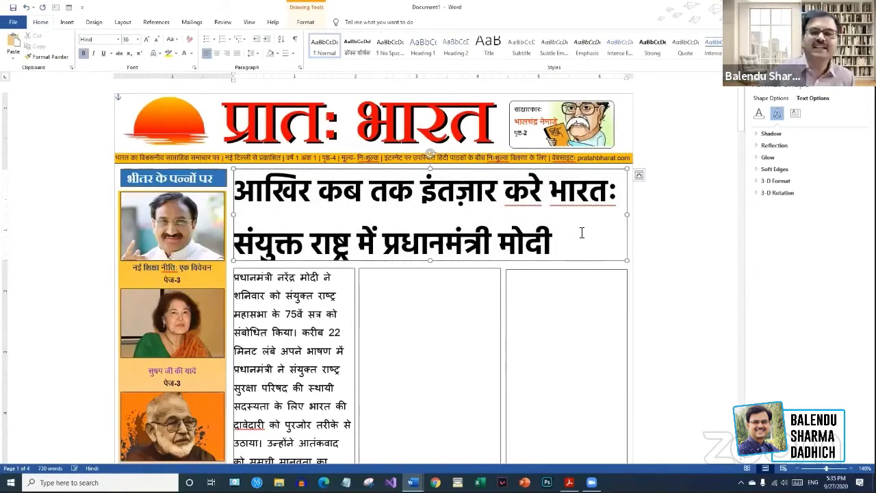
click(674, 230)
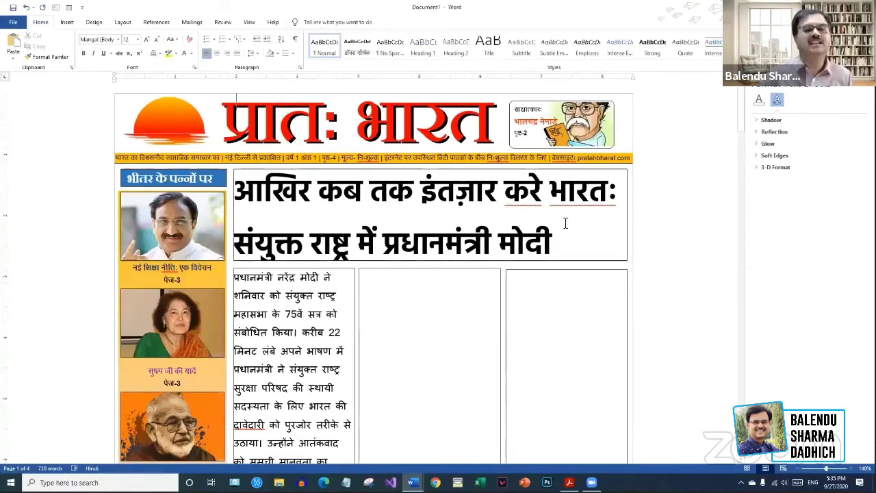
- Set the line spacing of the two-line lead headline to 1.0
mouse_move(562, 244)
mouse_down()
mouse_move(386, 204)
mouse_move(241, 192)
mouse_move(270, 184)
mouse_up()
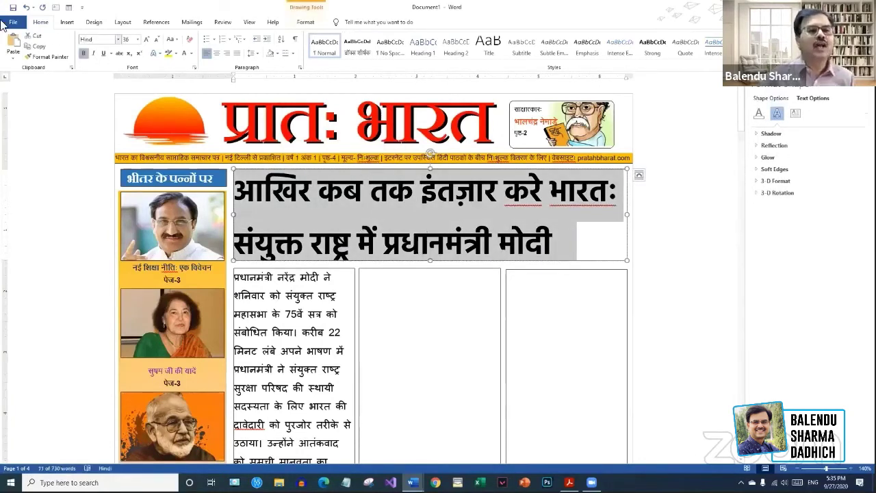
click(258, 54)
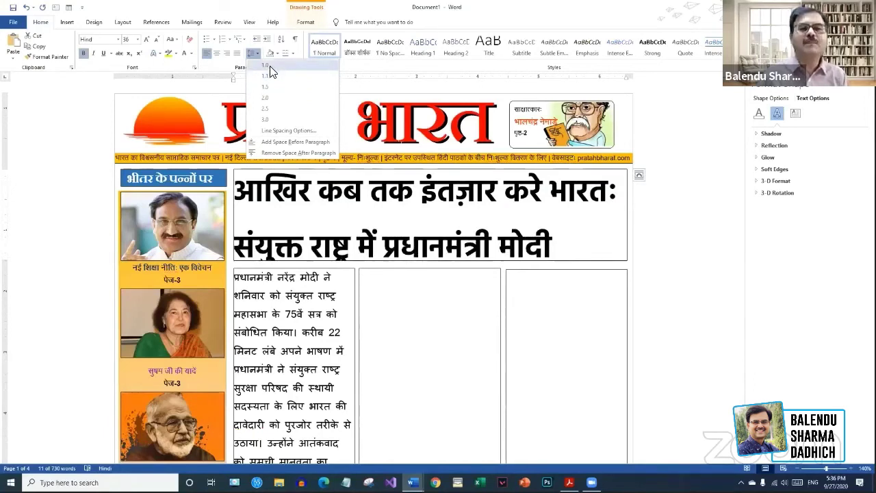
click(270, 66)
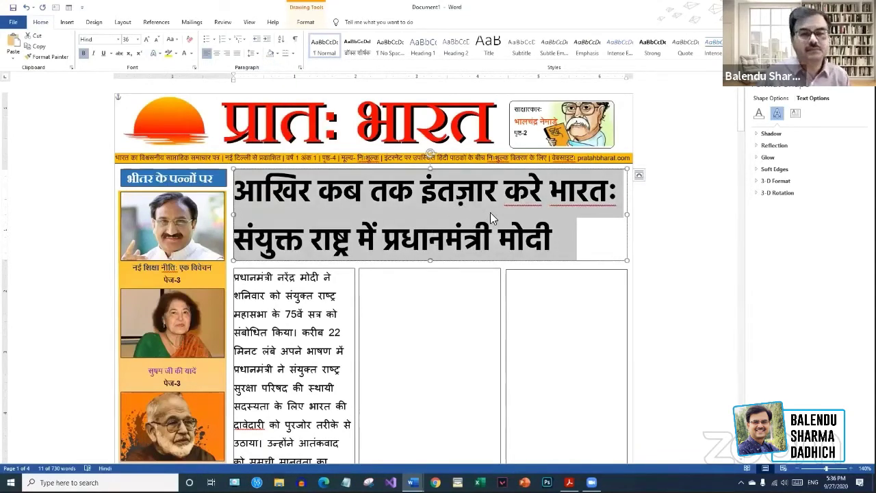
click(568, 244)
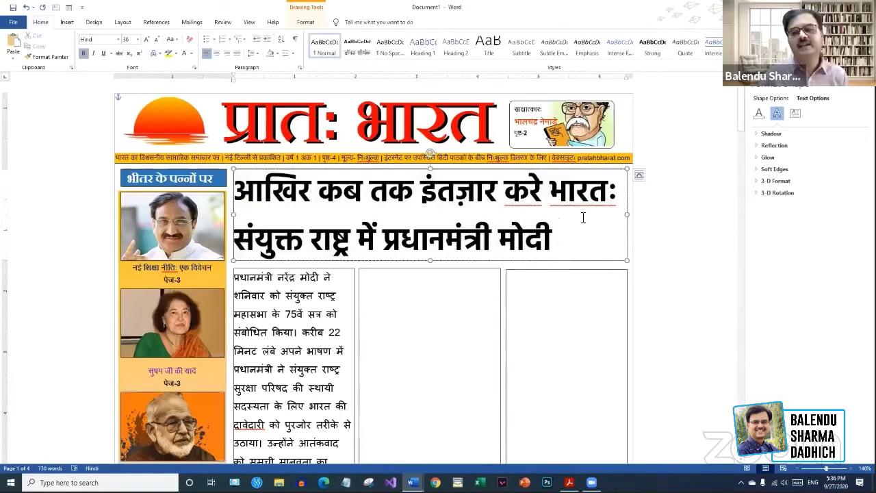
- Remove the outline from the lead headline's text box
click(595, 174)
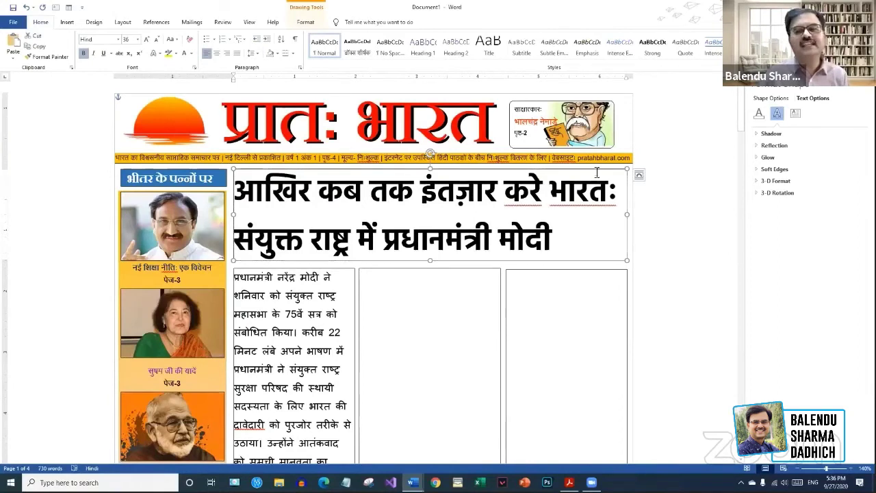
click(305, 22)
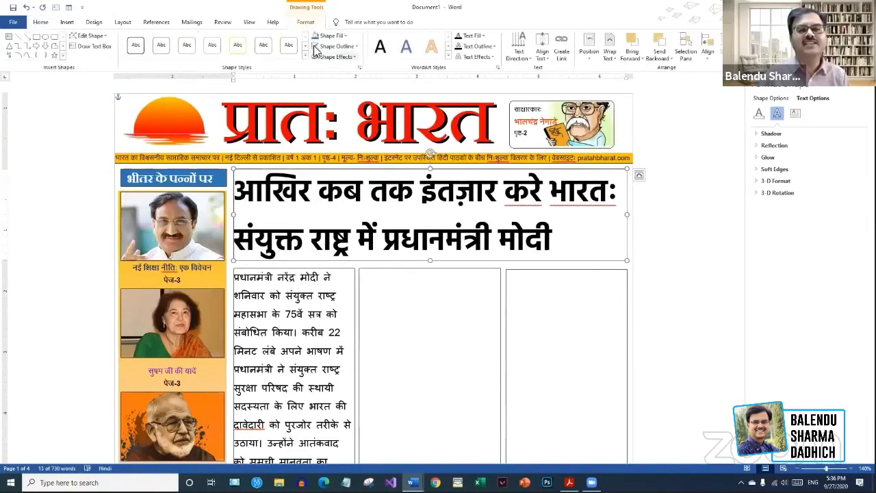
click(354, 47)
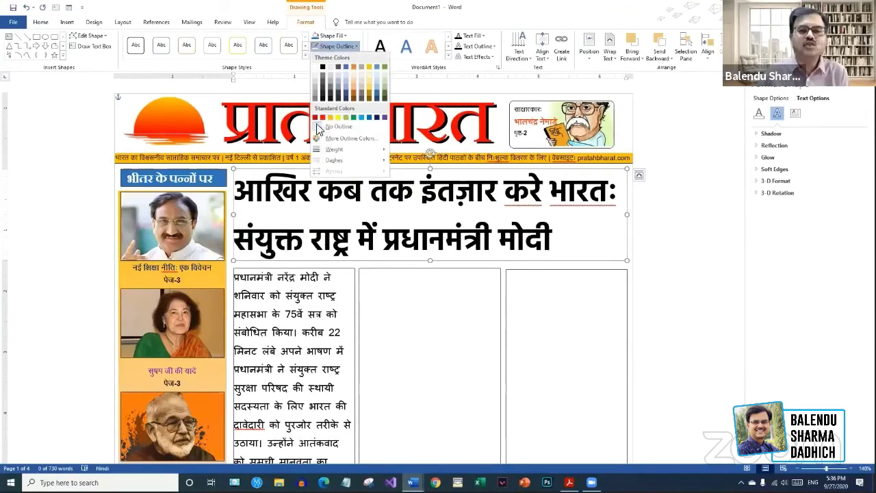
click(319, 128)
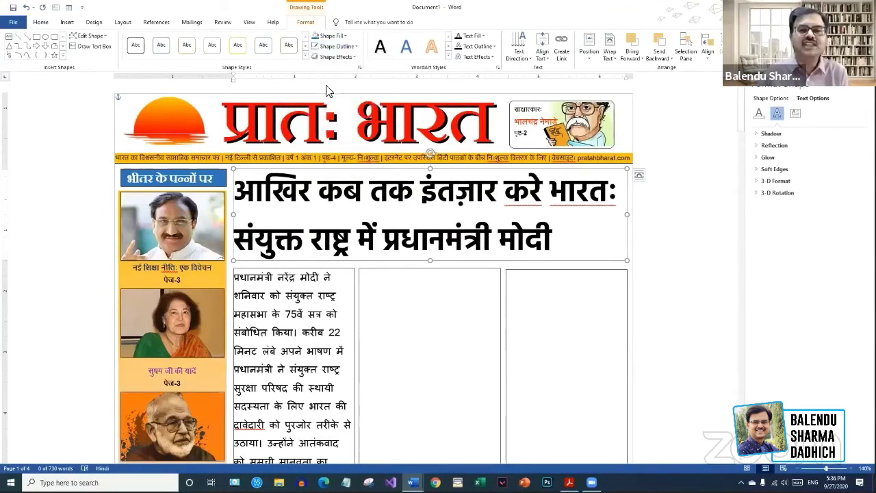
click(697, 249)
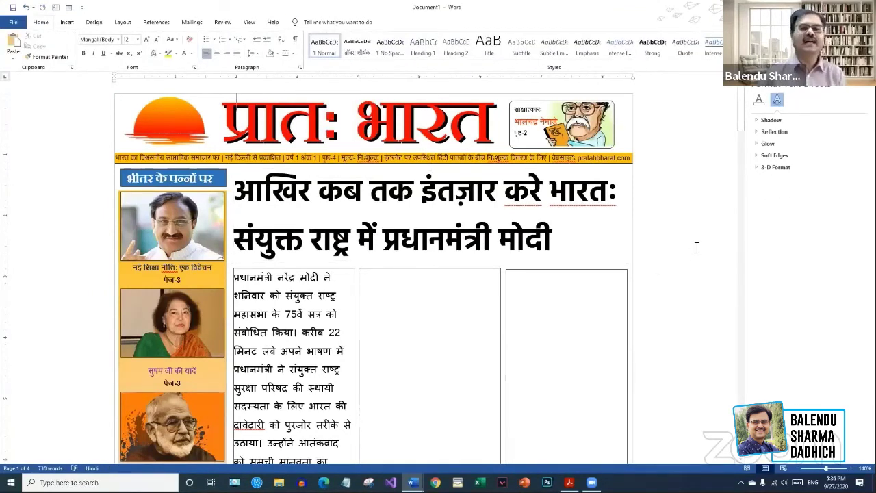
- Shift the headline text box slightly to the right and up beneath the masthead
click(503, 250)
drag(487, 168, 493, 165)
click(406, 350)
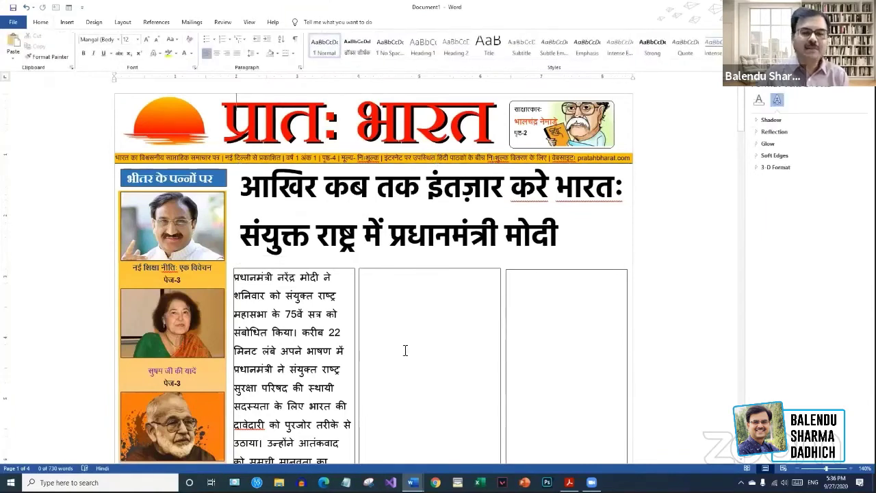
- Shorten the middle column's empty text box from its lower edge by about a third, leaving free space beneath it
scroll(405, 351, down, 3)
click(299, 210)
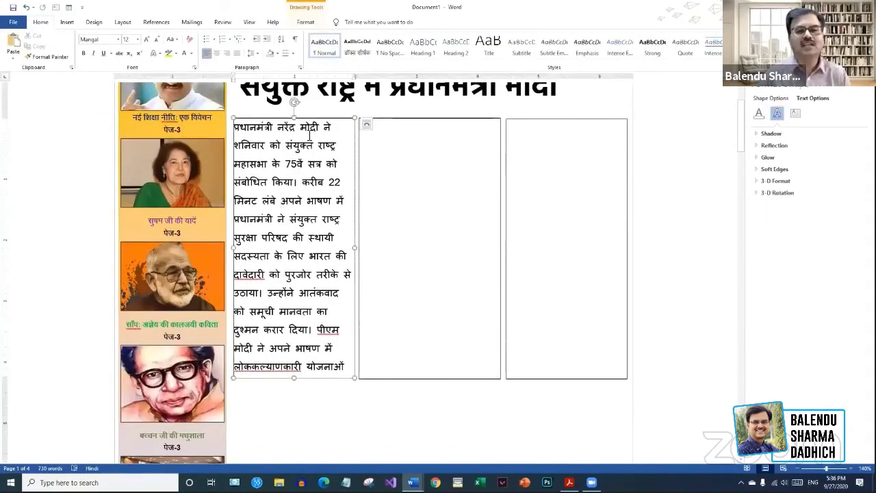
click(442, 376)
drag(434, 376, 419, 289)
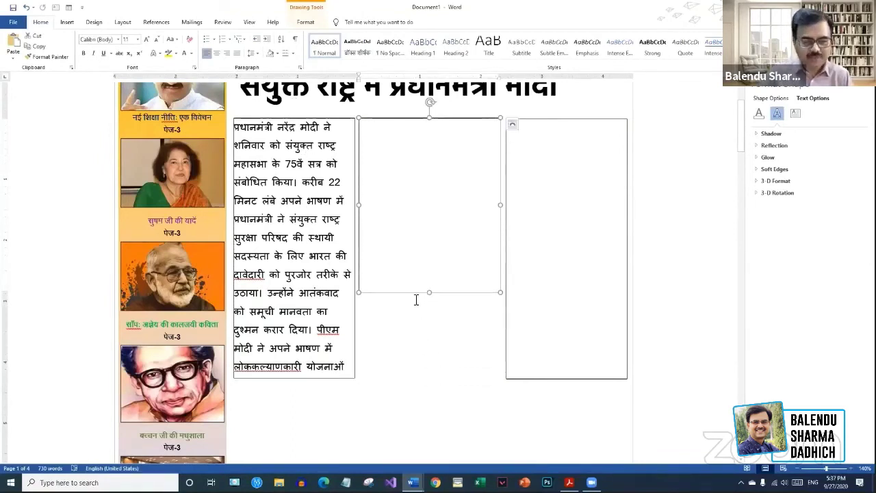
- Try to paste into the empty area below the middle text box, and undo the stray headline text over the masthead
click(420, 364)
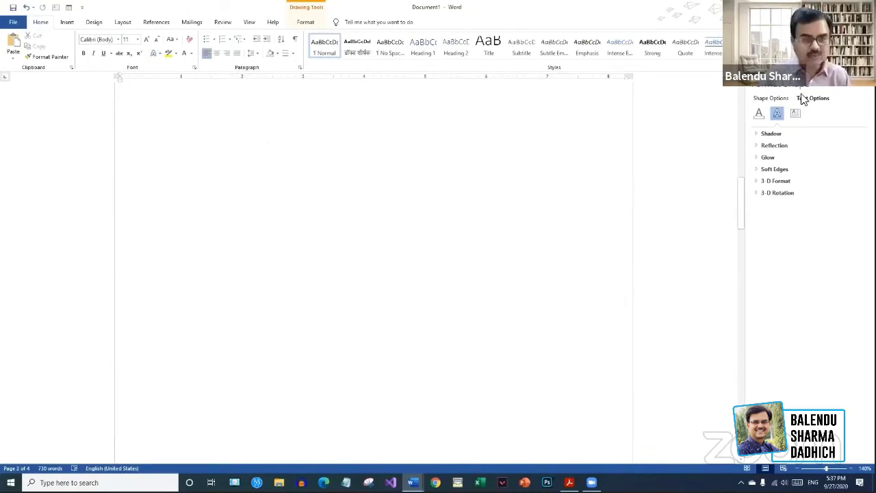
scroll(741, 94, up, 5)
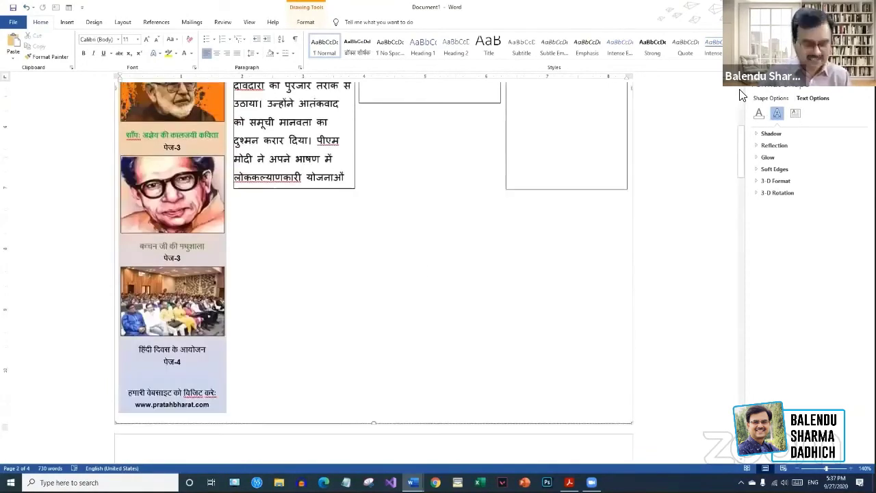
click(445, 292)
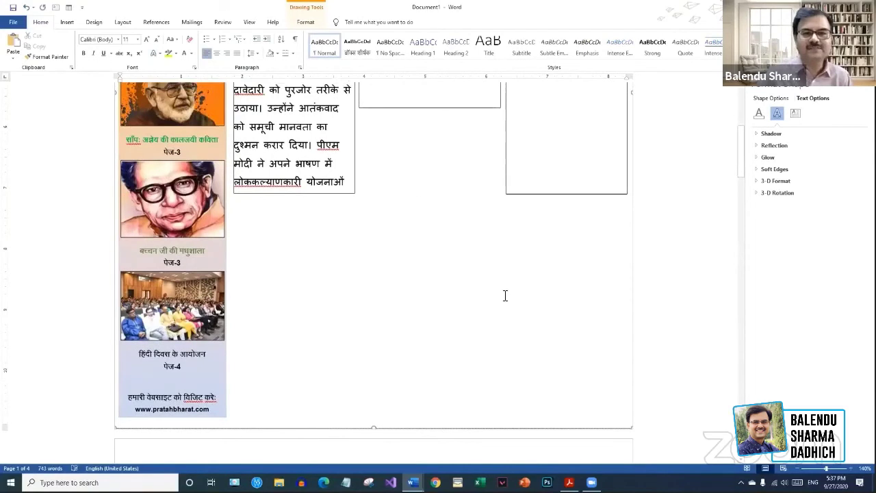
scroll(506, 292, up, 10)
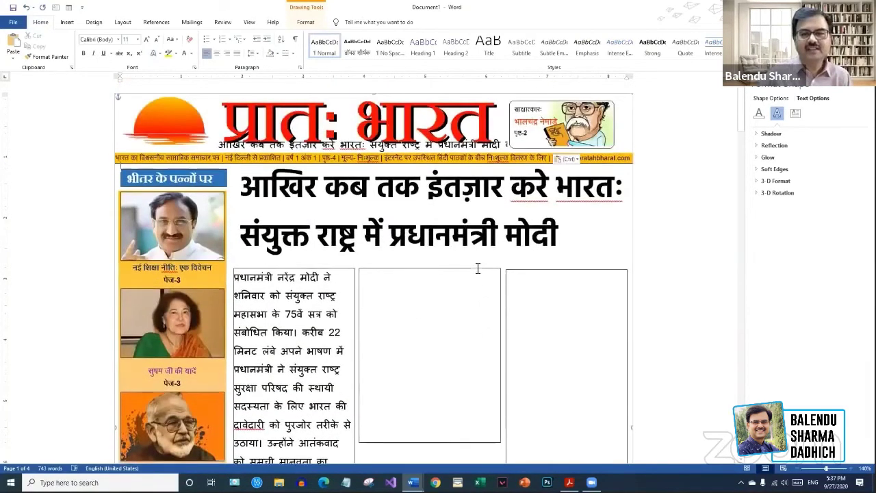
key(ctrl+z)
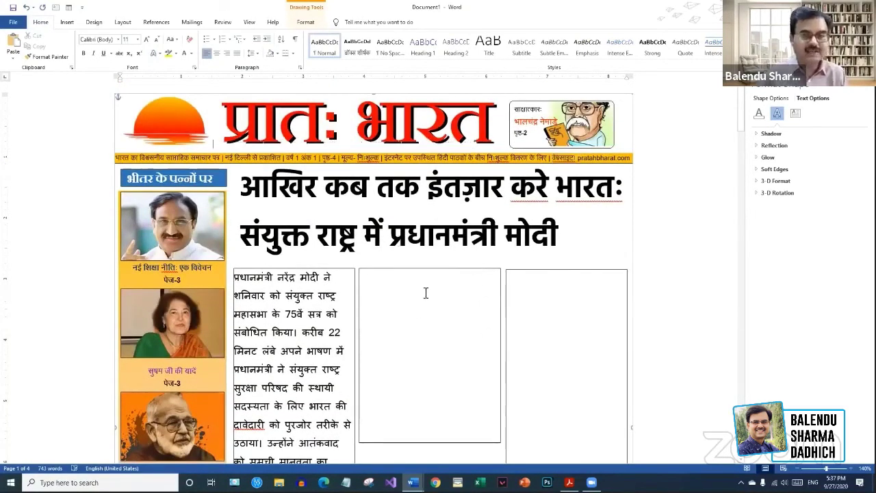
click(436, 269)
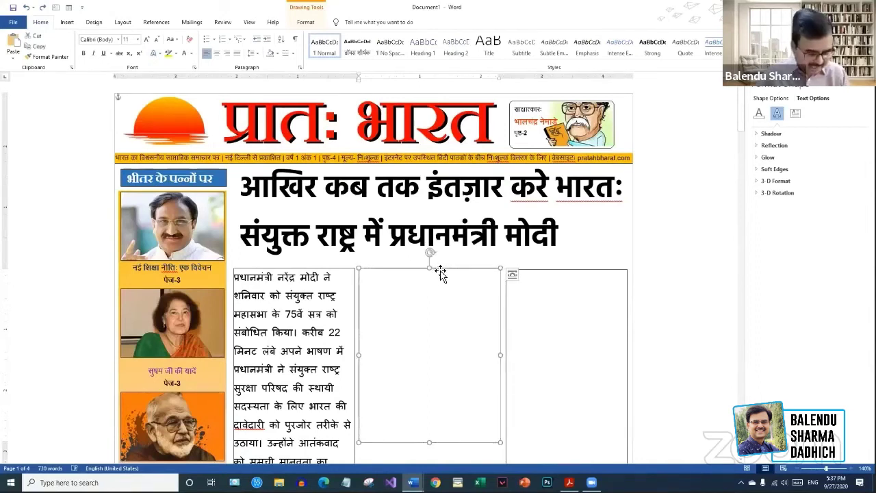
scroll(442, 276, down, 3)
click(442, 277)
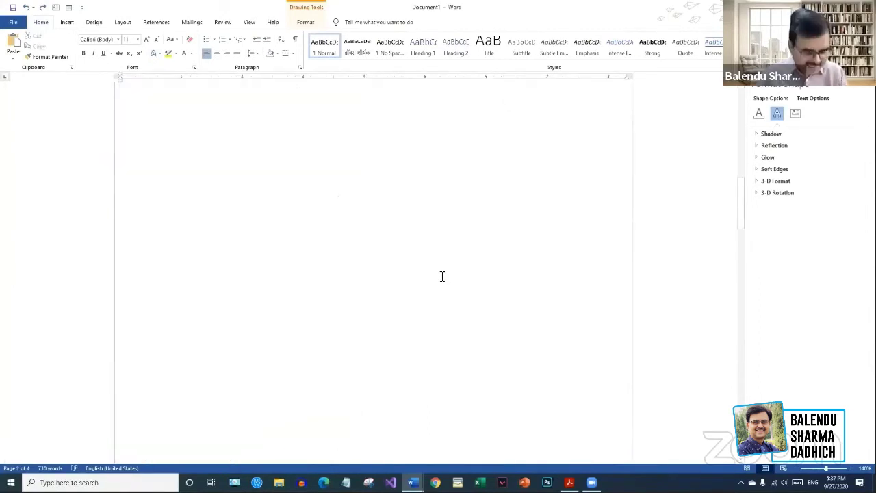
scroll(445, 324, up, 12)
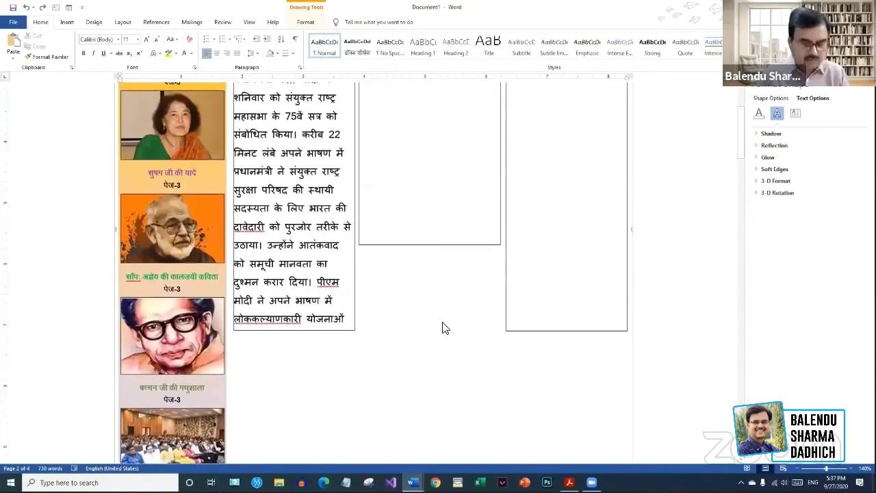
scroll(403, 235, down, 5)
scroll(430, 239, up, 4)
scroll(430, 239, up, 3)
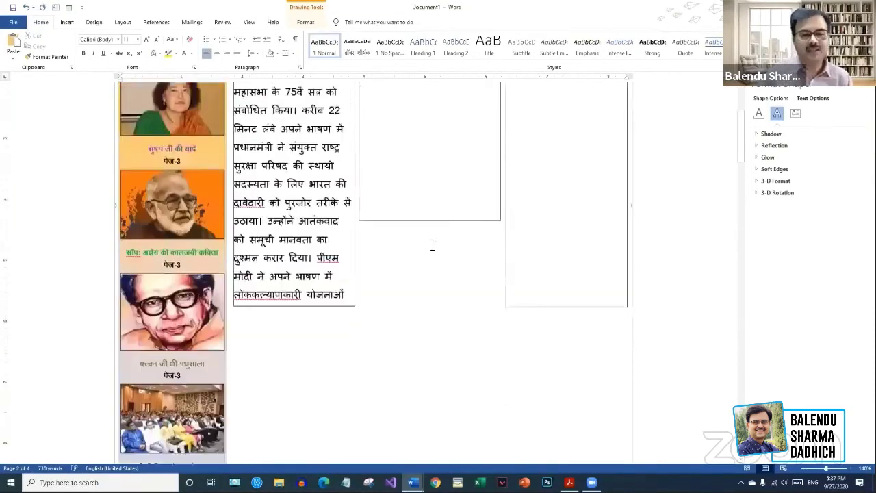
- Locate the stray box pasted behind the masthead and lead headline on the front page, and undo that paste
scroll(432, 244, down, 9)
scroll(430, 241, down, 5)
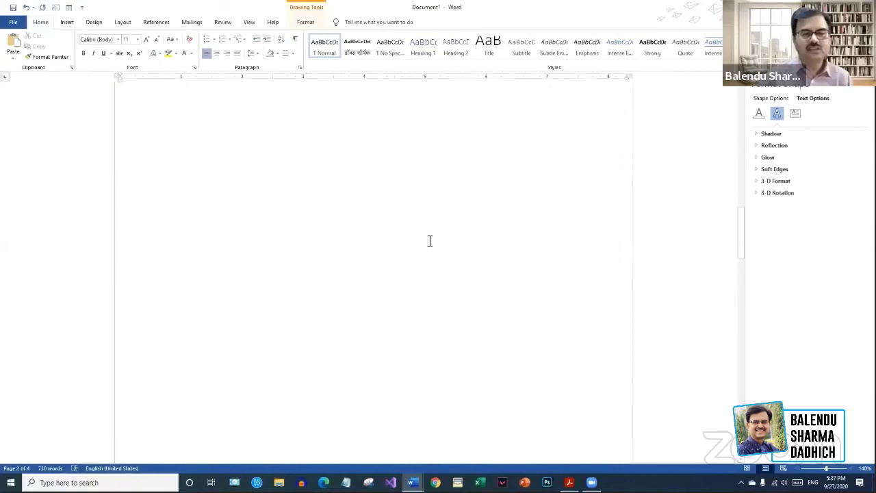
scroll(430, 241, up, 12)
scroll(440, 284, up, 7)
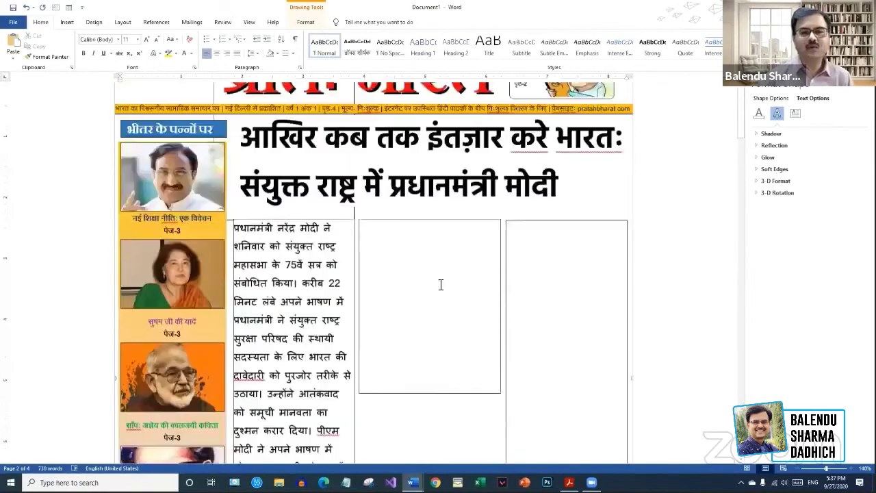
scroll(448, 307, down, 4)
scroll(309, 94, up, 3)
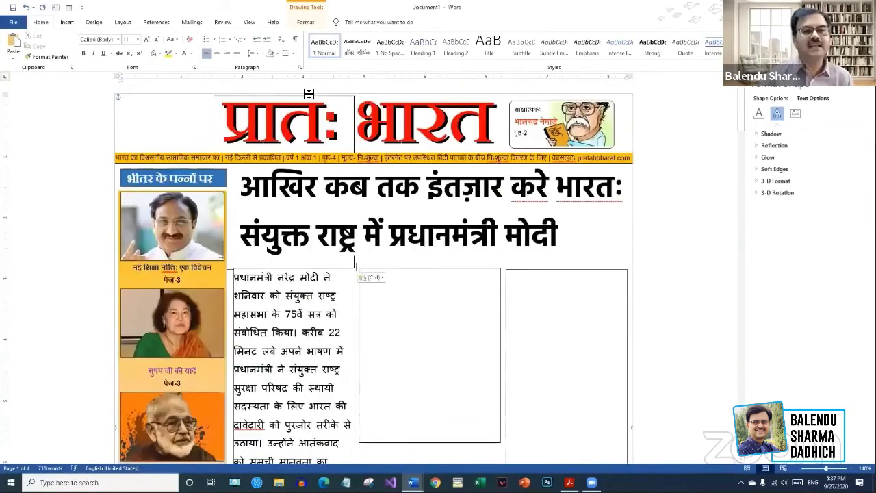
click(321, 97)
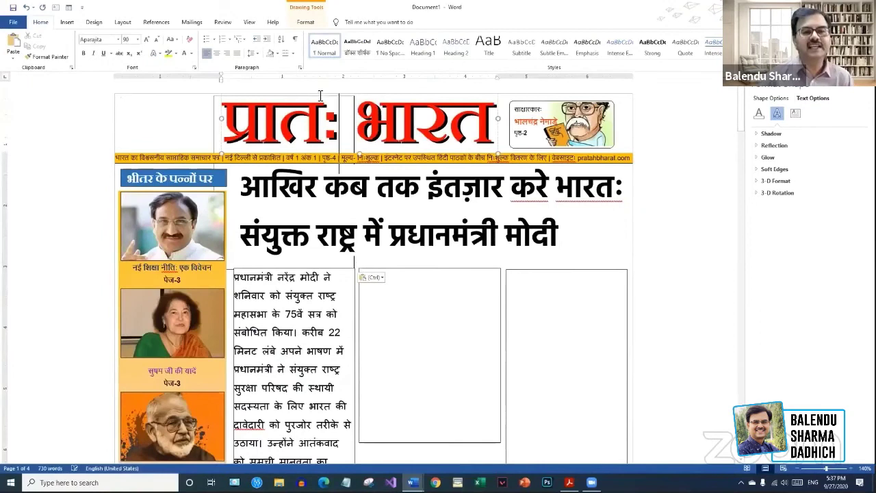
click(352, 115)
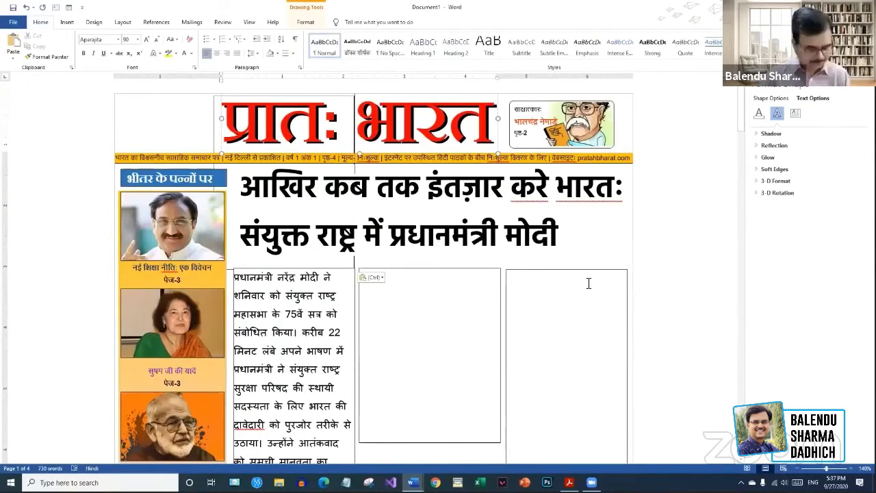
key(ctrl+z)
scroll(469, 404, down, 12)
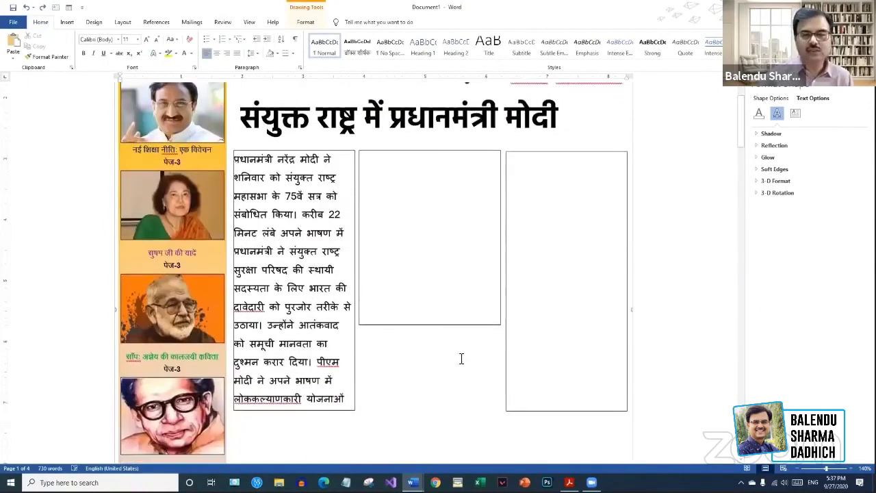
- Draw a text box below the empty middle-column box, matching its width and ending level with the neighbouring columns
scroll(479, 287, up, 8)
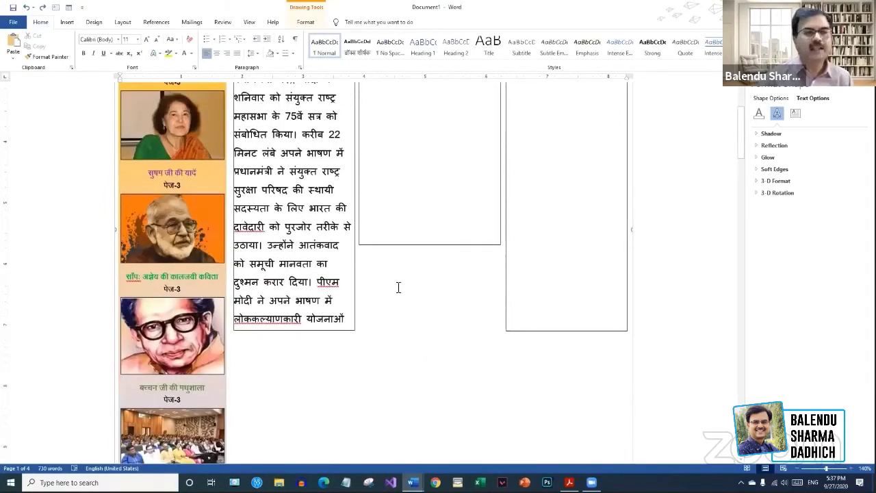
click(55, 7)
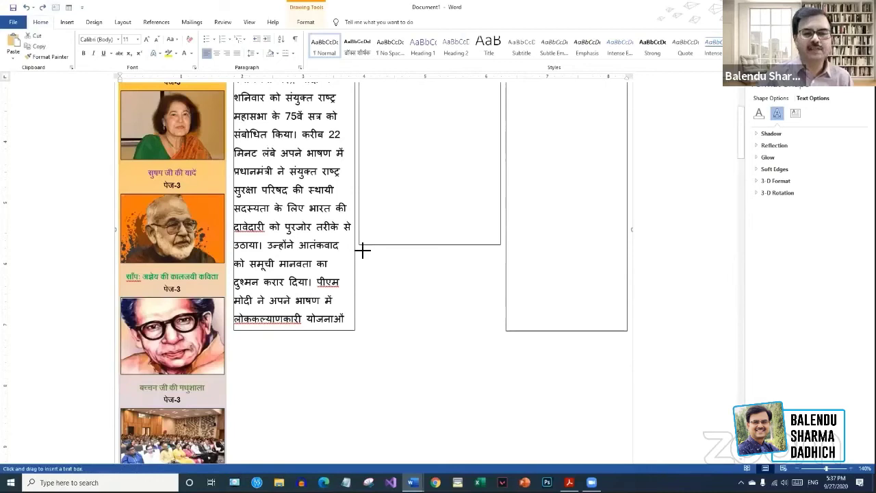
mouse_move(361, 250)
mouse_down()
mouse_move(489, 331)
mouse_move(503, 330)
mouse_up()
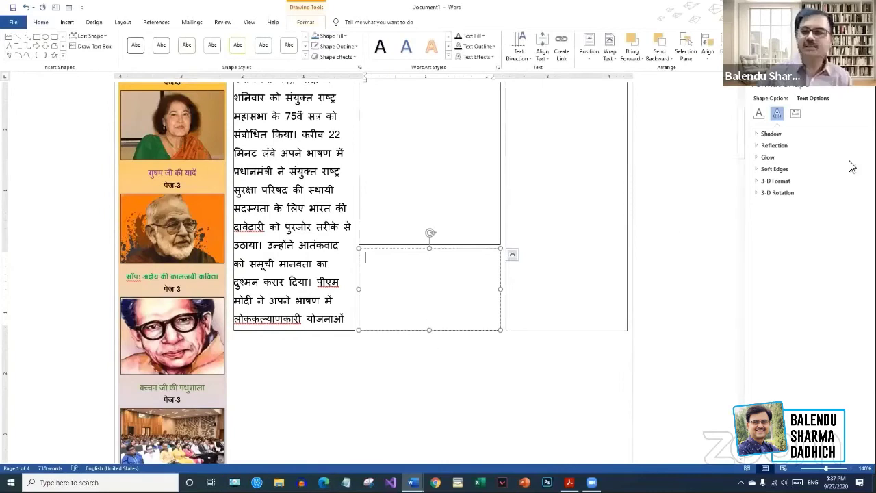
- Set the left, right, top and bottom internal margins of the new lower middle text box to 0"
click(796, 114)
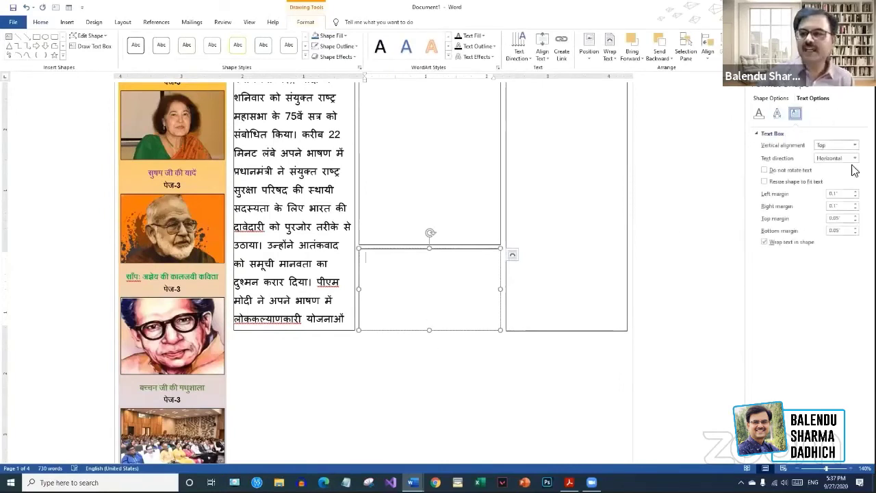
click(855, 197)
click(856, 209)
click(856, 221)
click(856, 233)
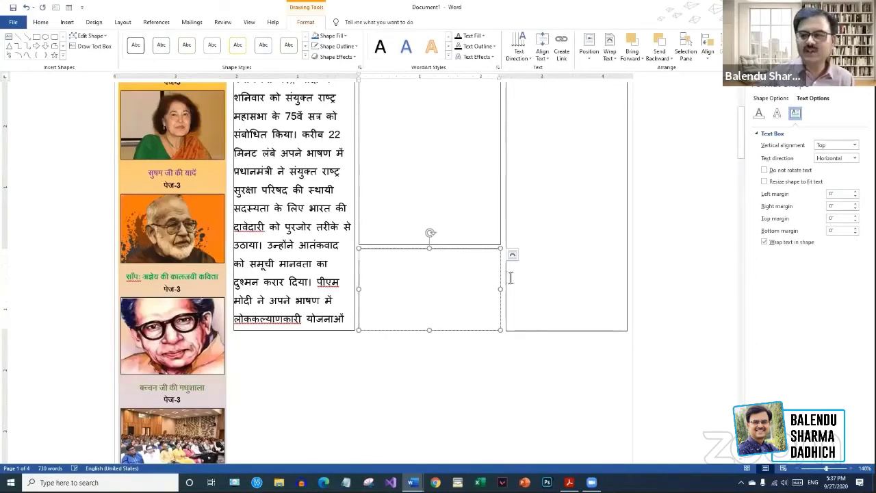
click(448, 363)
- Format all the article text in the first column's text box in Arial Unicode at size 10
scroll(443, 270, up, 7)
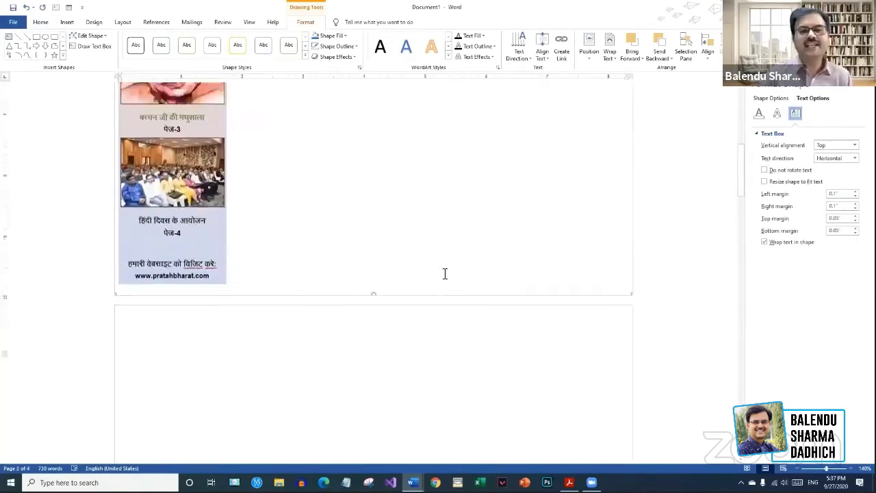
scroll(251, 443, up, 5)
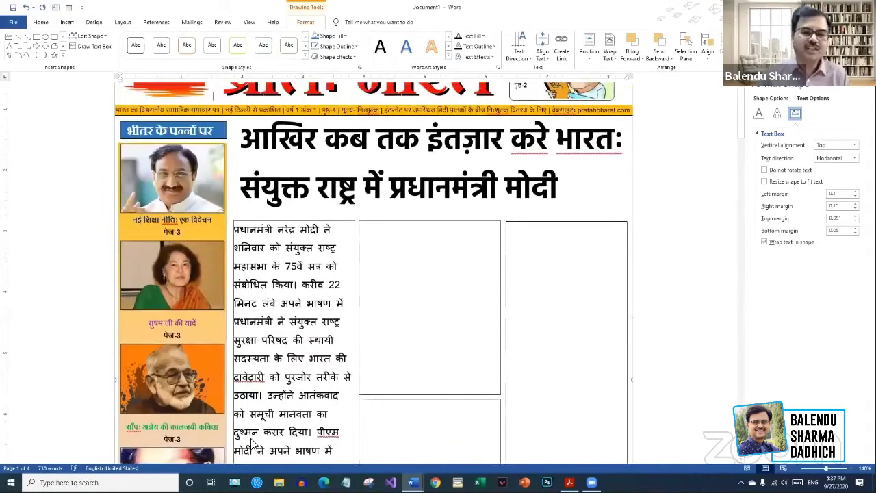
scroll(253, 443, down, 2)
click(298, 199)
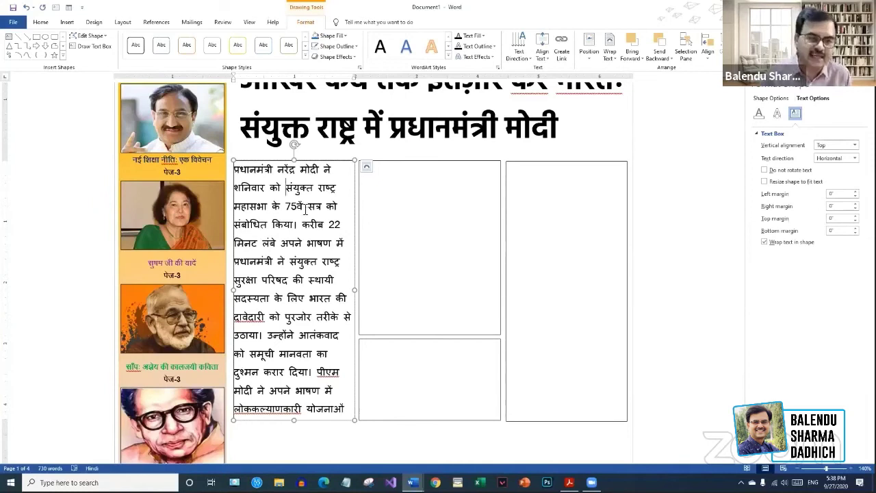
key(ctrl+a)
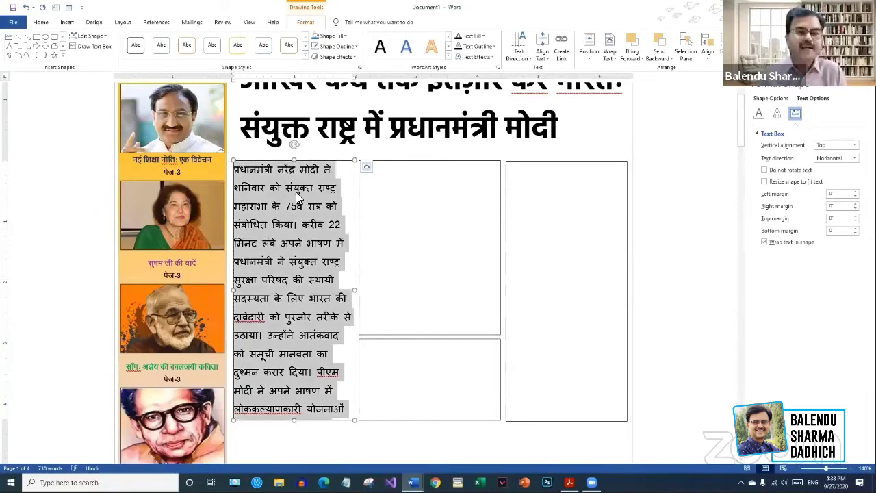
click(41, 22)
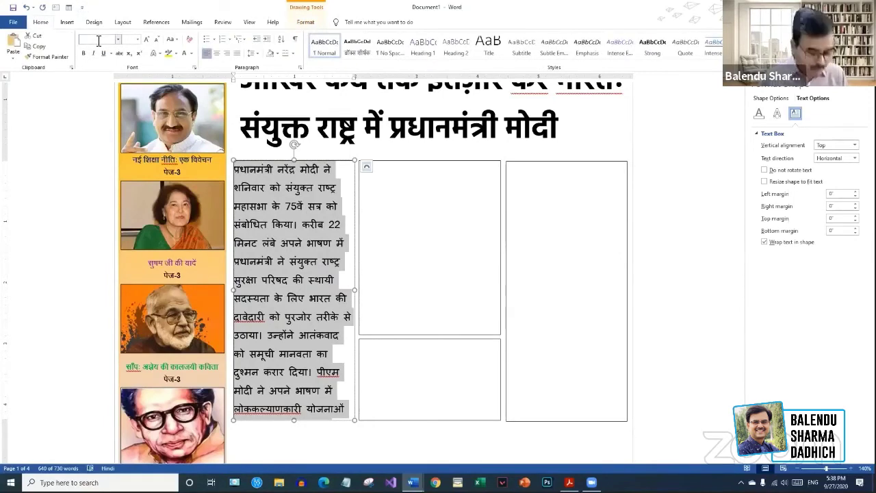
text(Ar)
key(Return)
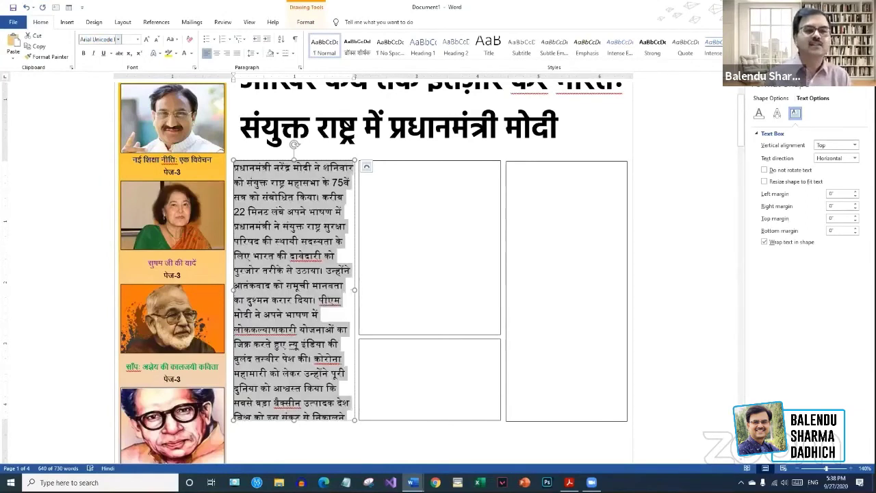
click(139, 40)
click(128, 68)
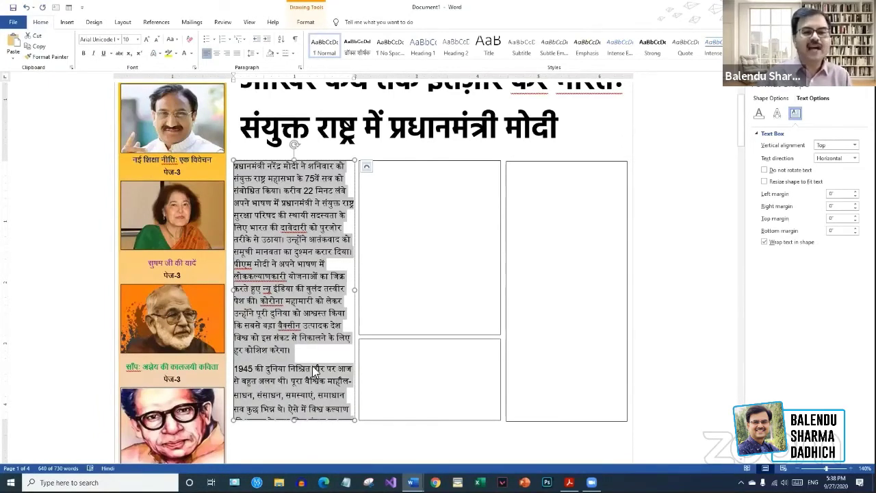
click(290, 308)
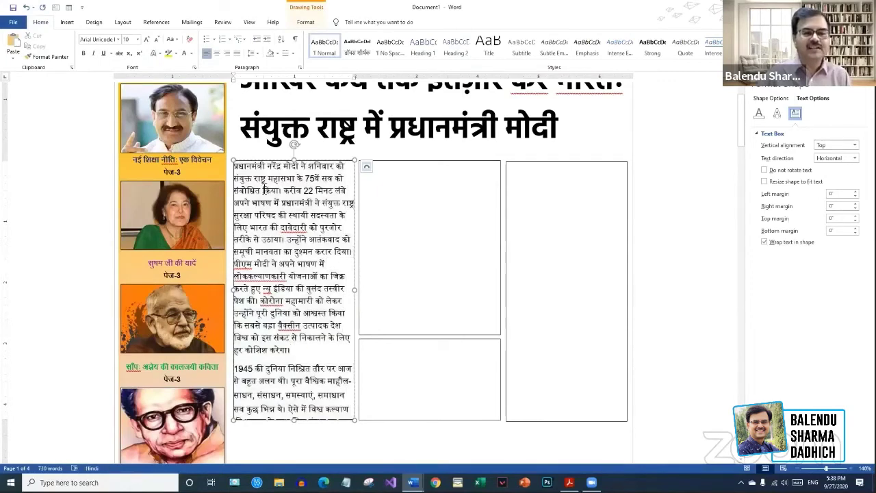
- Create a new style named "खबर का मैटर" from the formatting of the whole article text
key(ctrl+a)
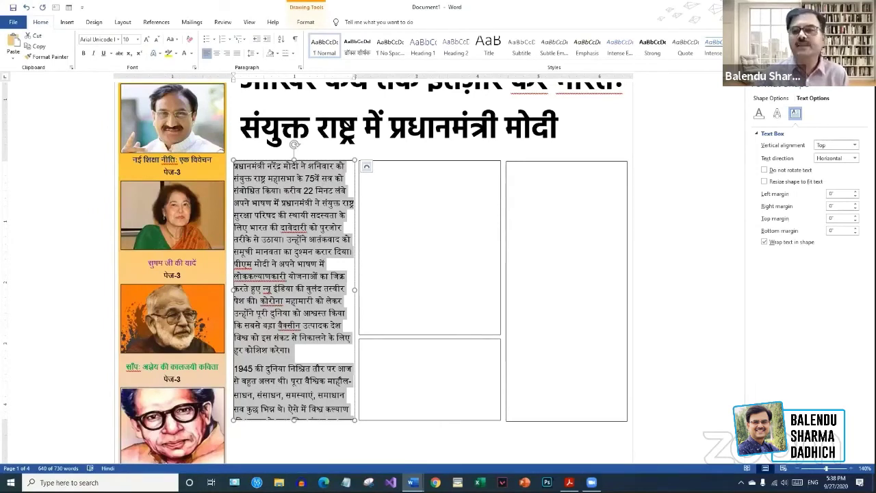
click(805, 54)
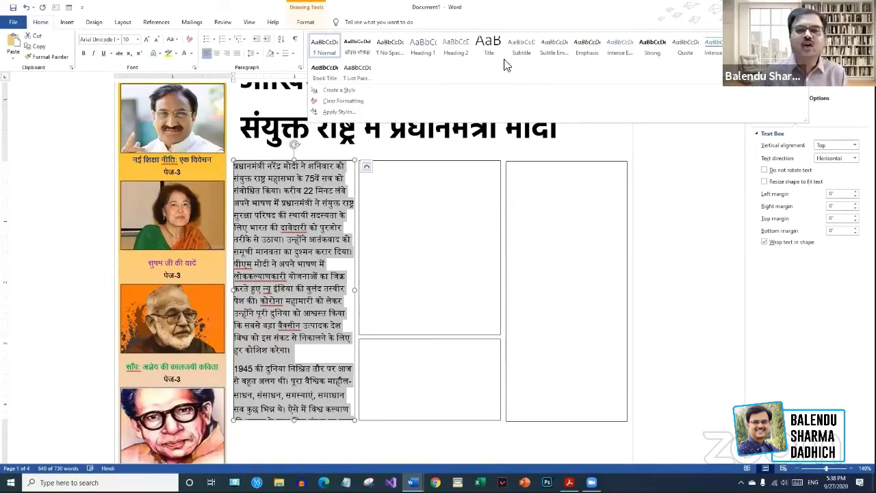
click(342, 91)
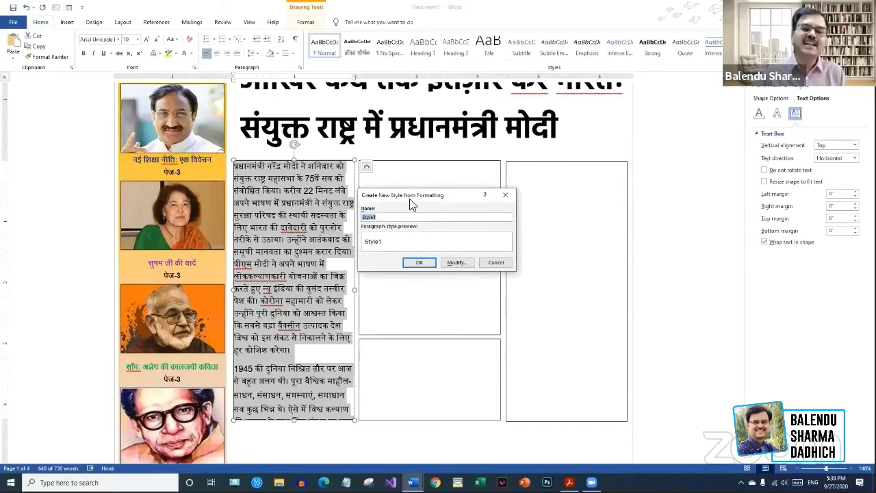
drag(410, 203, 428, 201)
click(421, 215)
drag(421, 215, 372, 212)
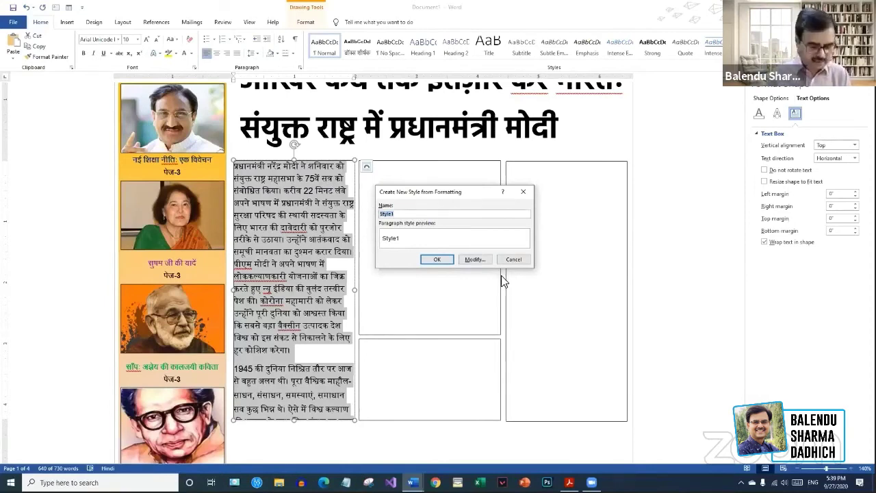
text(त्र)
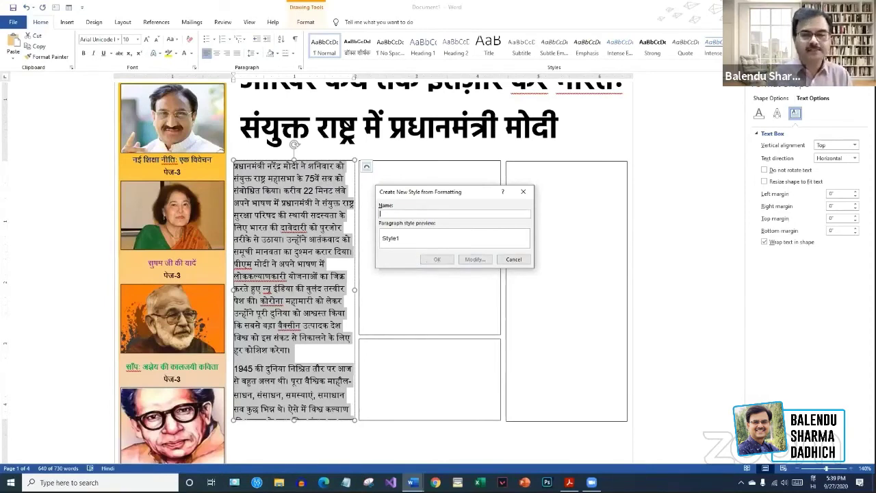
text(बर का चित्र)
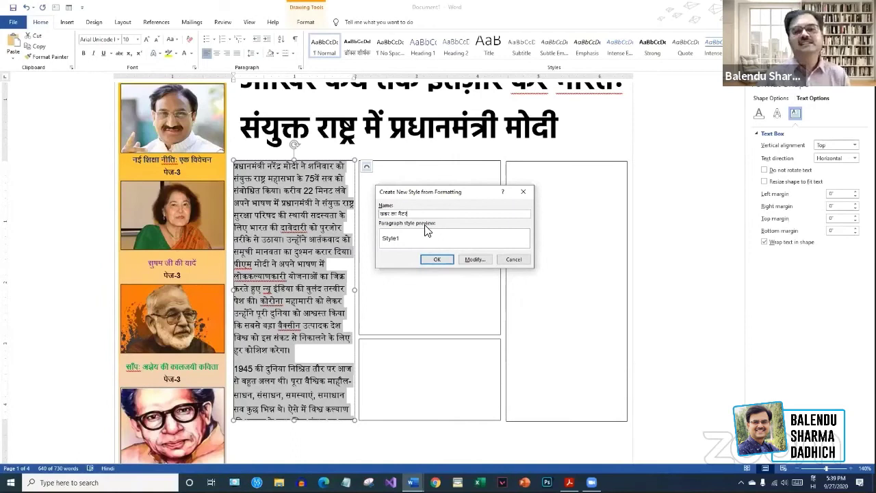
click(437, 261)
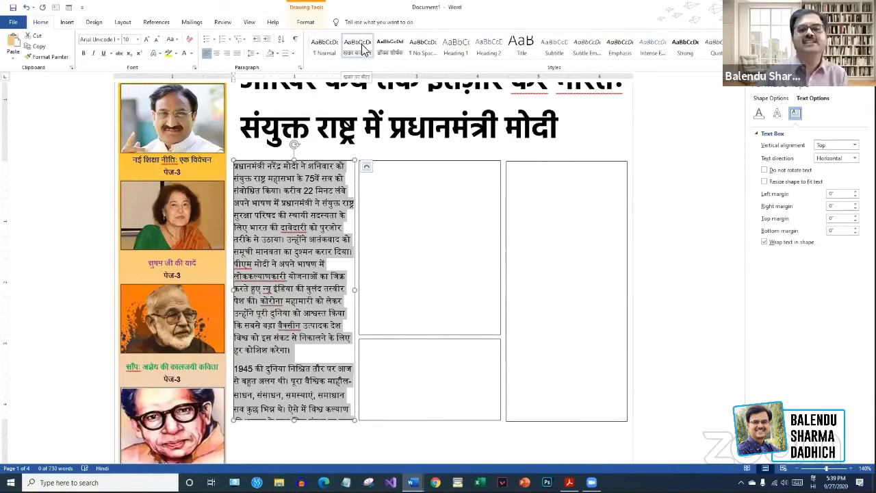
- Replace the paragraph break before "1945 की दुनिया" to close the gap between the article's first two paragraphs
click(290, 218)
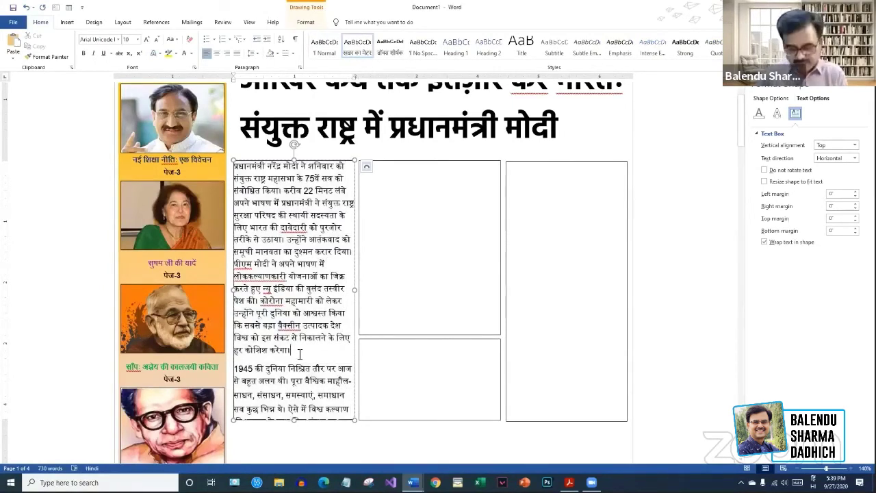
key(Delete)
key(Return)
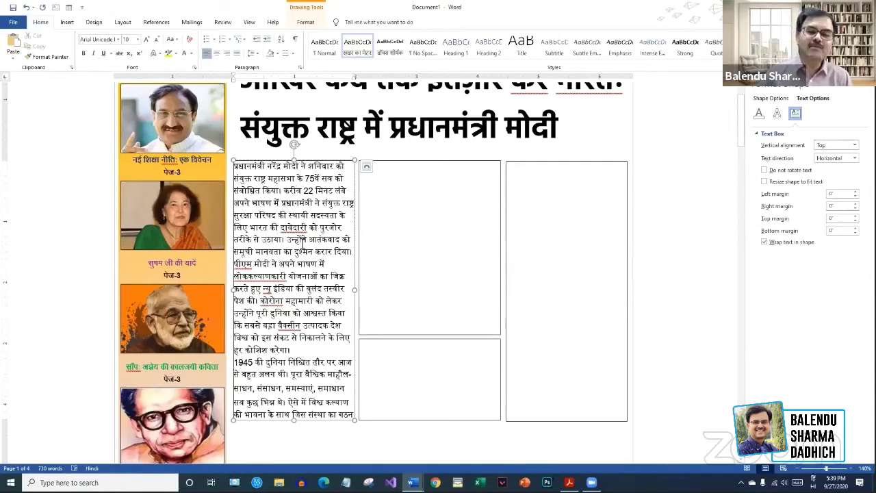
- Link the first column's text box to the lower middle text box so the overflowing article text continues there
click(438, 368)
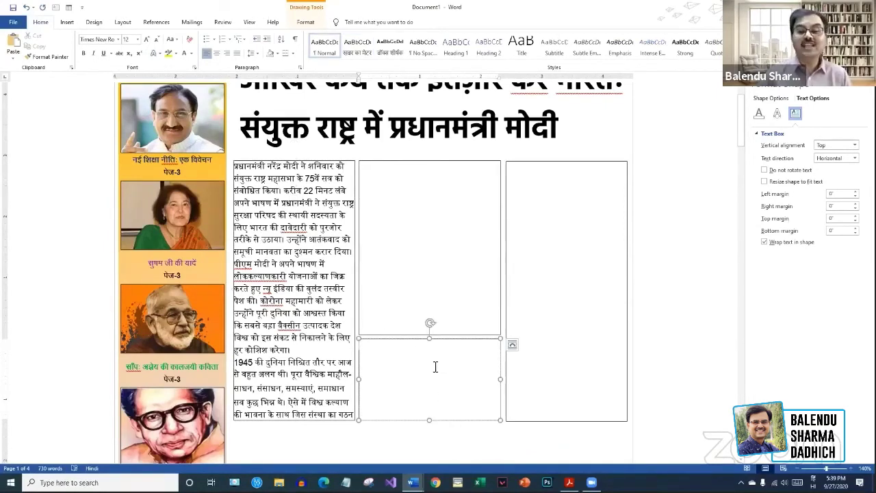
click(579, 208)
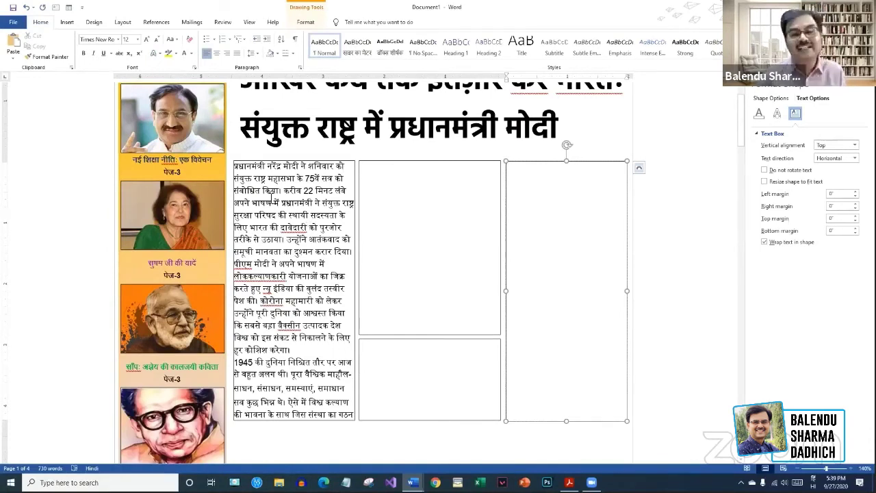
click(272, 197)
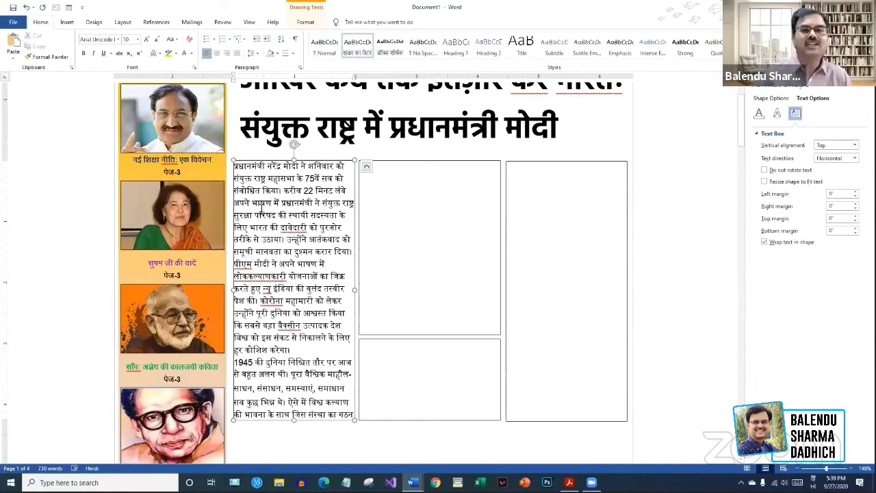
click(305, 23)
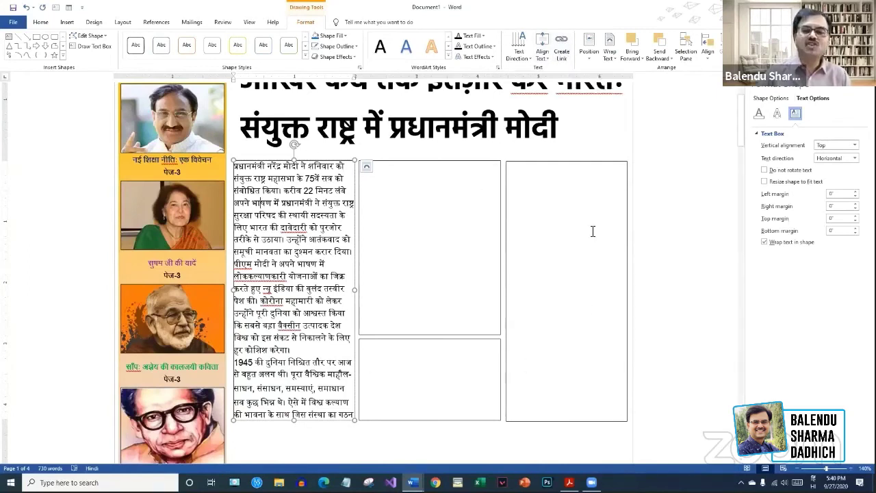
click(562, 45)
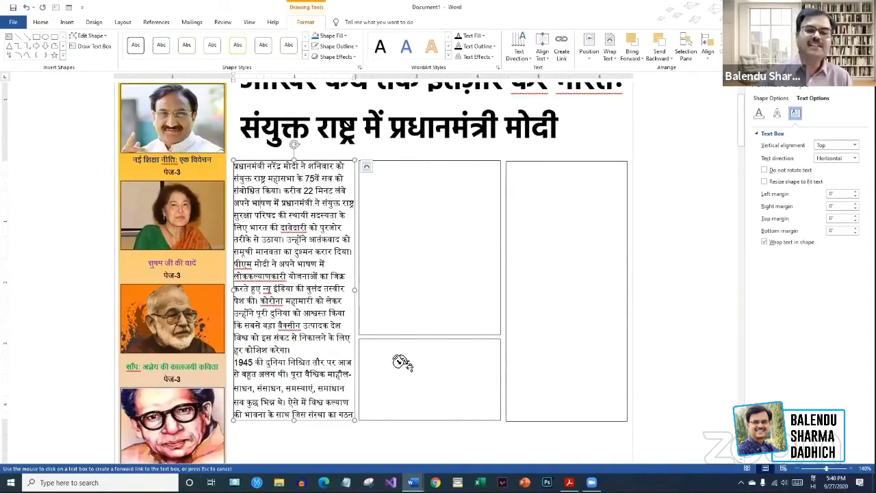
click(430, 368)
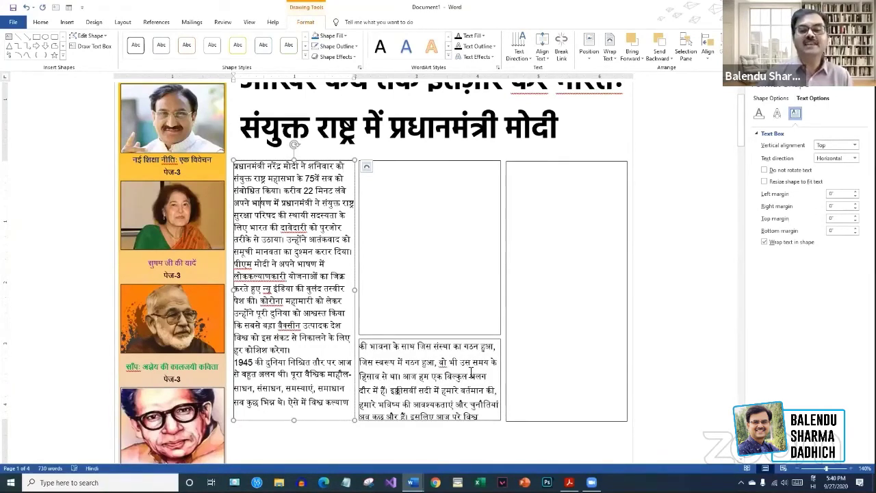
- Link the lower middle text box to the third column's text box to continue the article text
click(467, 345)
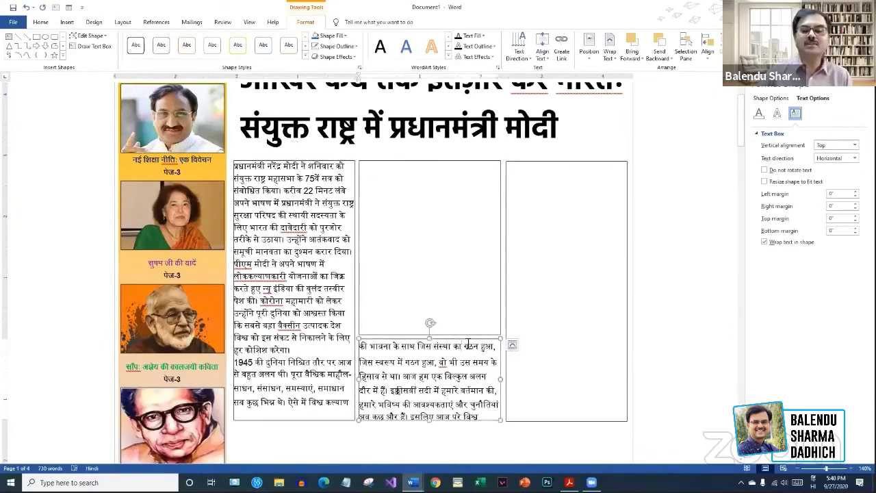
click(562, 45)
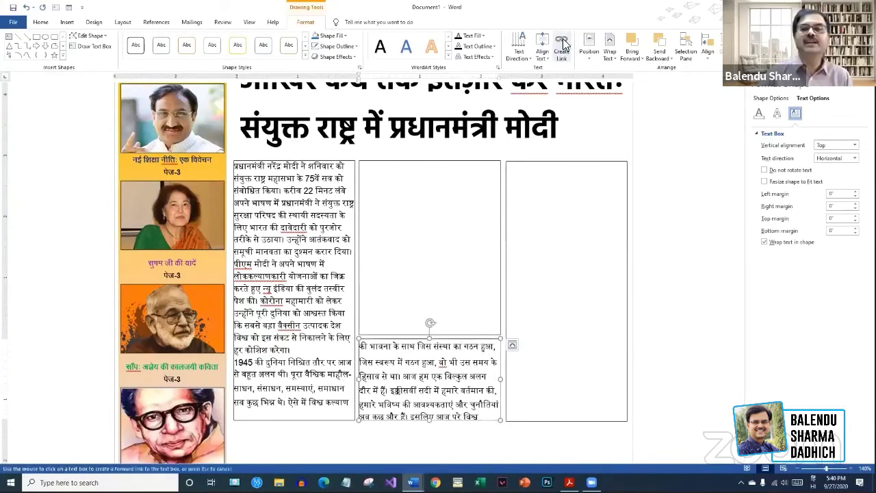
click(572, 207)
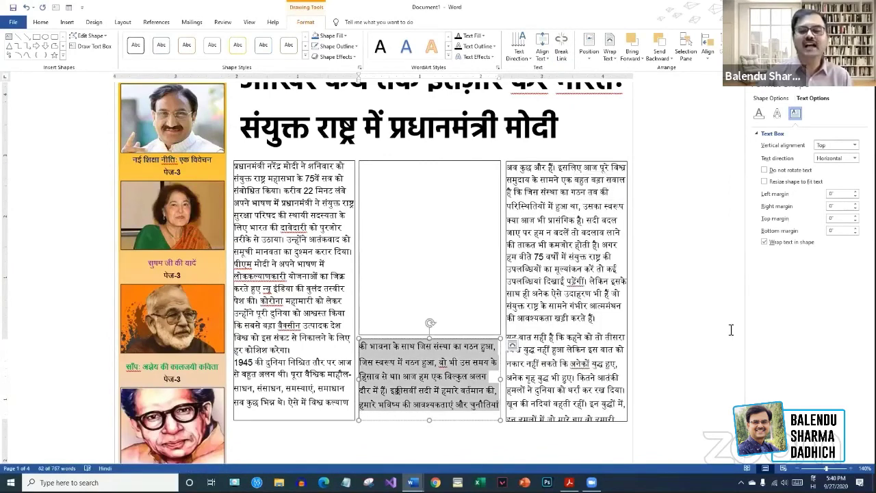
click(401, 434)
- Insert a paragraph break before "इन युद्धों में" in the third column to push the cut-off last line out of the text box
scroll(397, 434, up, 3)
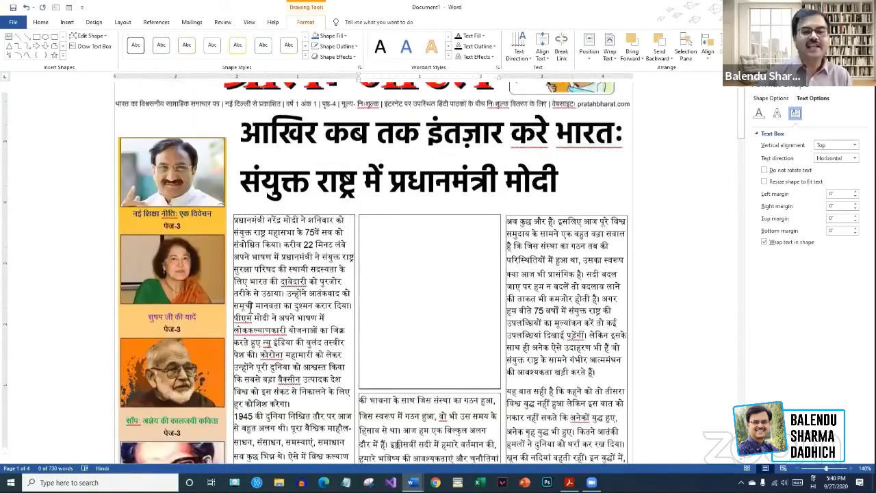
scroll(306, 331, down, 2)
scroll(306, 331, down, 2)
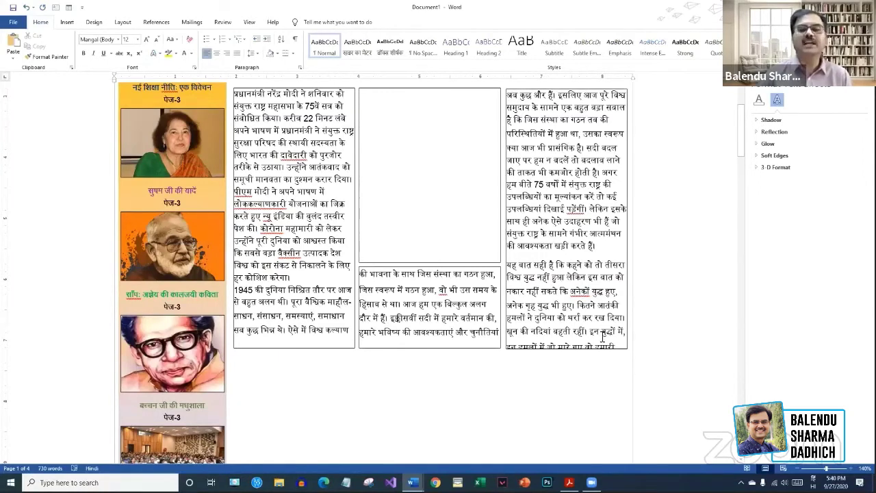
scroll(561, 368, up, 2)
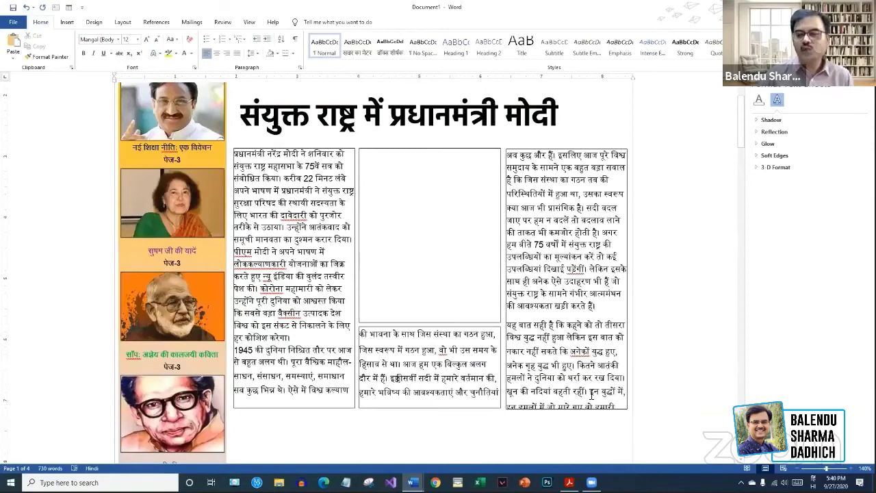
click(590, 394)
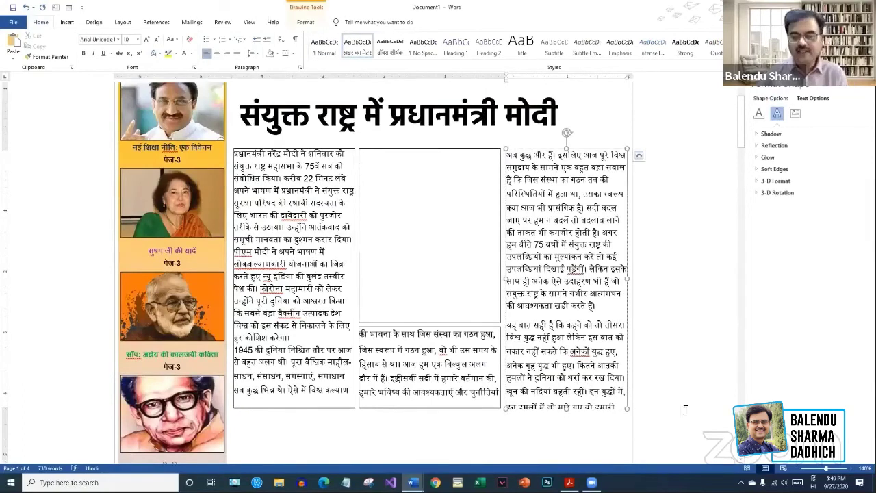
key(Return)
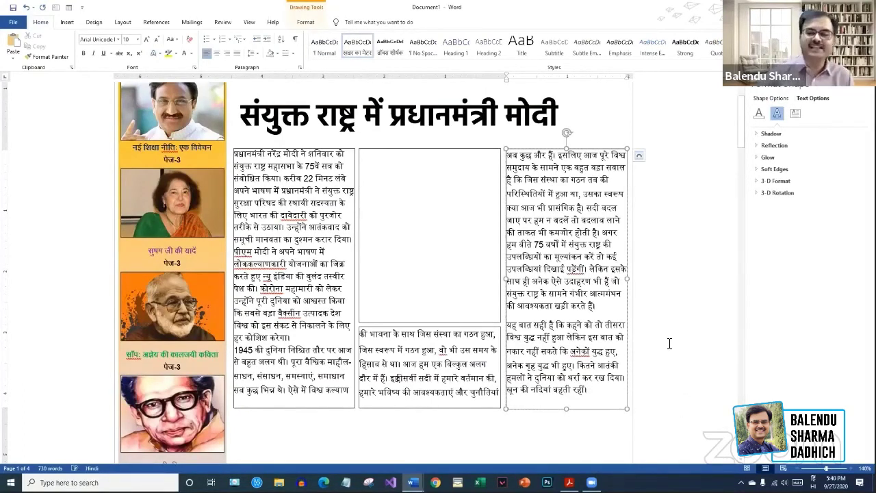
click(669, 343)
scroll(645, 333, down, 2)
scroll(645, 334, down, 1)
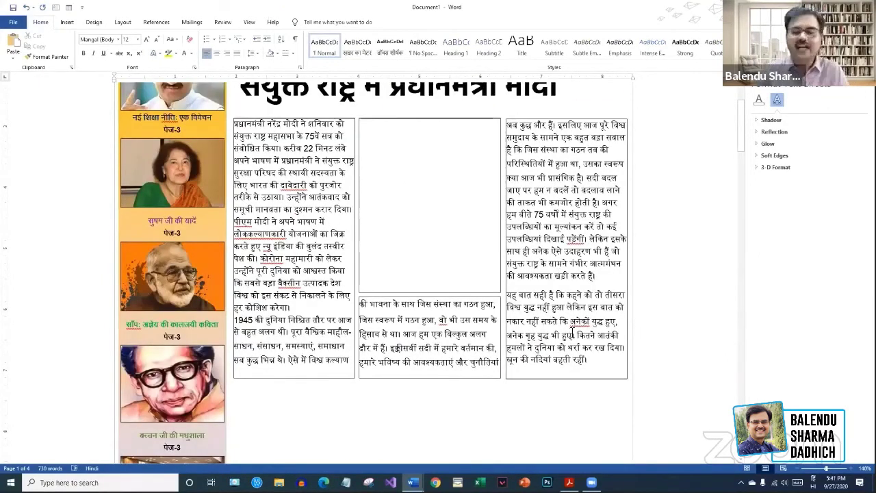
- Insert the picture "1 narendra modi.jpg" from the images folder into the empty middle text box
scroll(462, 206, up, 1)
scroll(462, 206, up, 1)
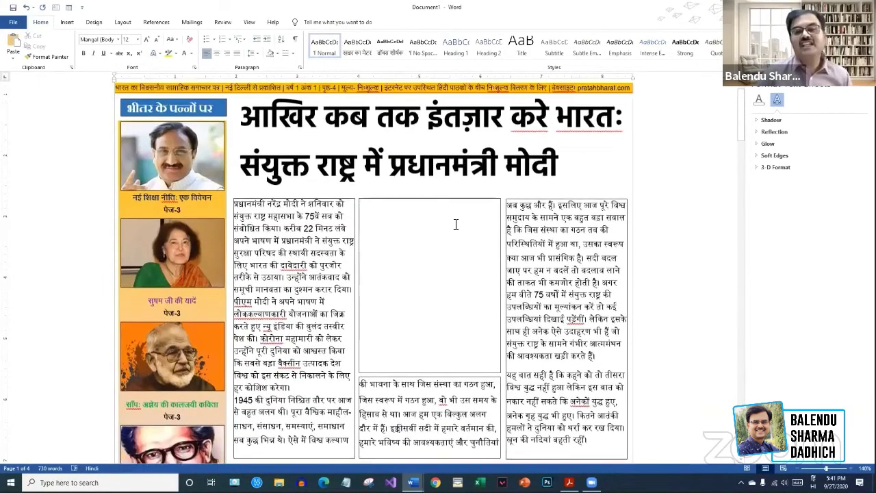
click(454, 233)
click(67, 22)
click(106, 45)
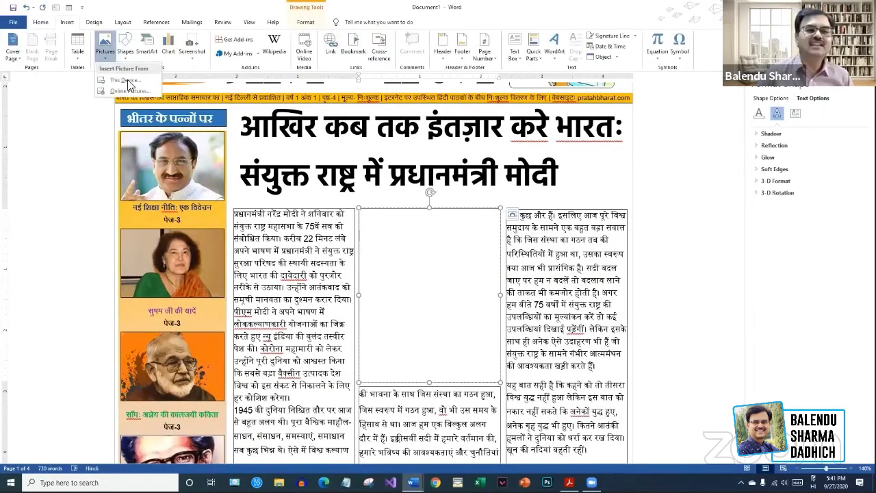
click(127, 81)
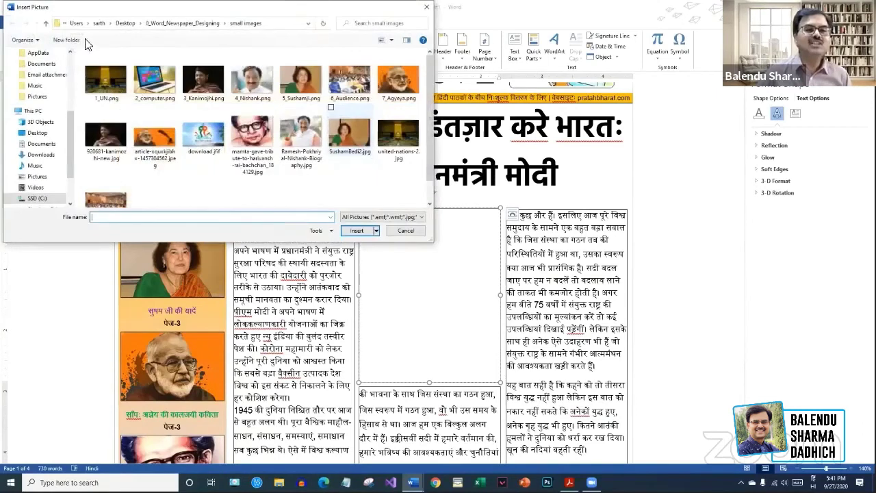
click(202, 23)
double_click(106, 68)
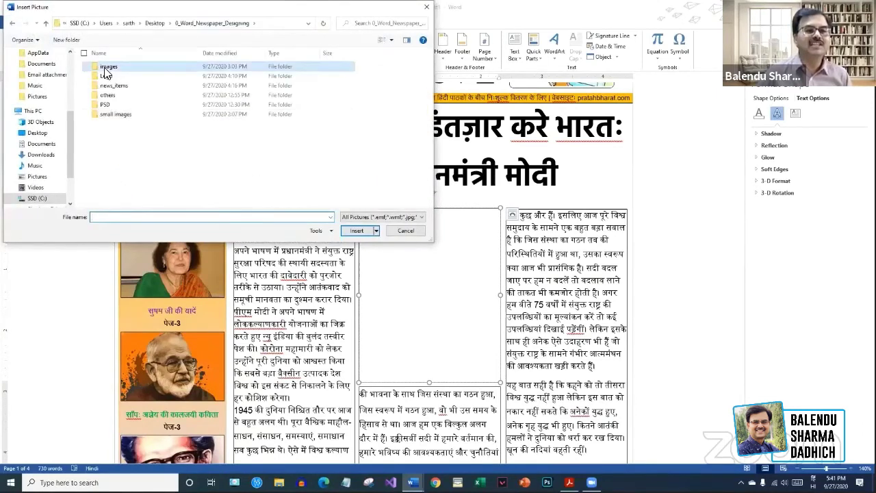
click(109, 85)
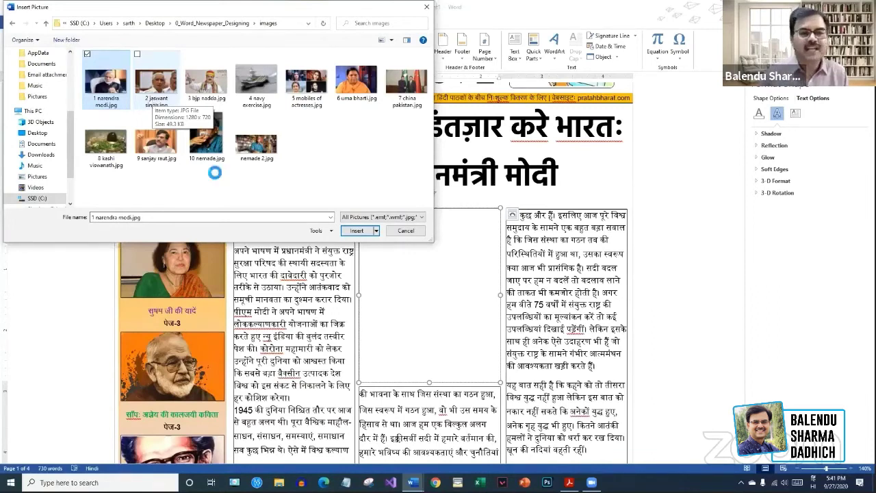
click(357, 231)
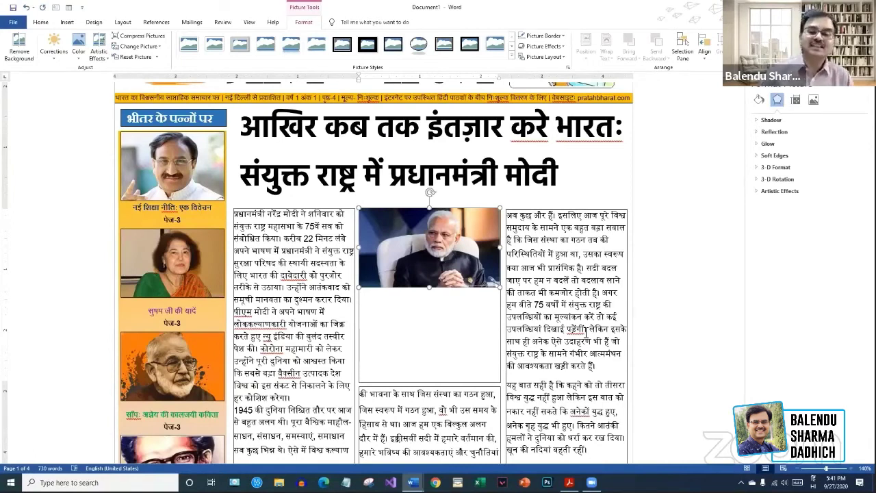
- Try to enlarge the inserted photo to the full height of the middle text box, and undo the resize
drag(500, 287, 630, 386)
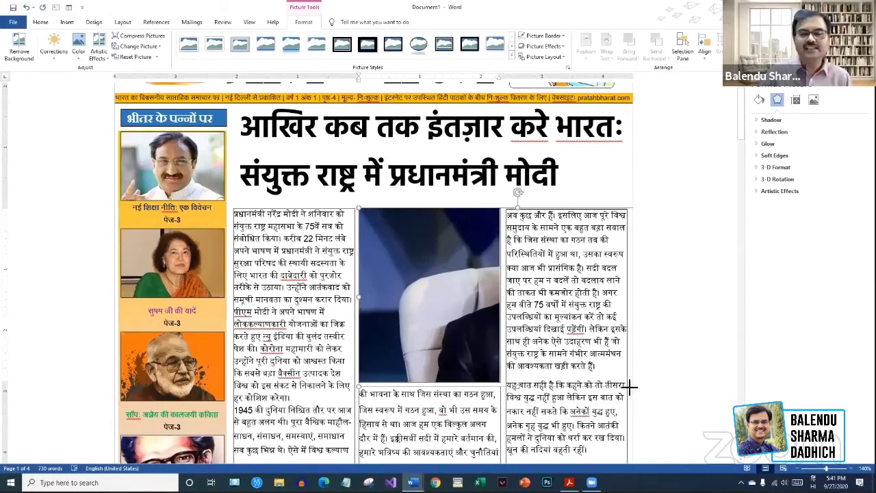
scroll(692, 294, up, 2)
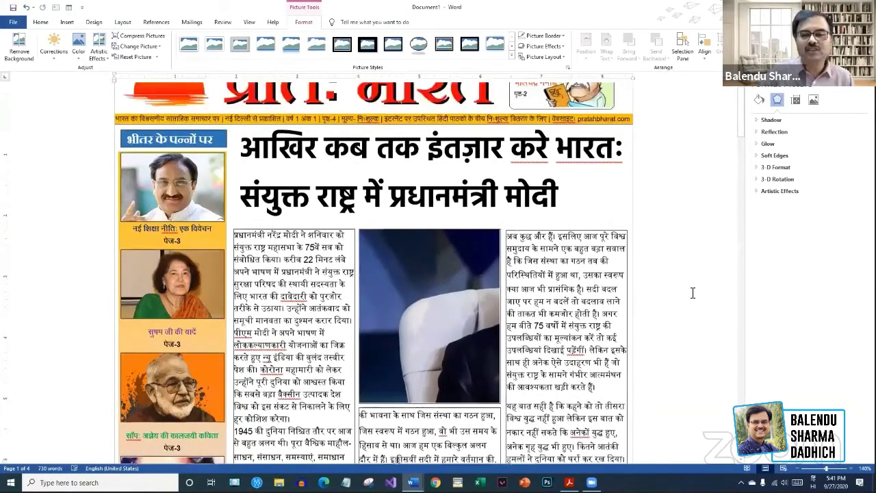
click(683, 297)
scroll(453, 280, down, 1)
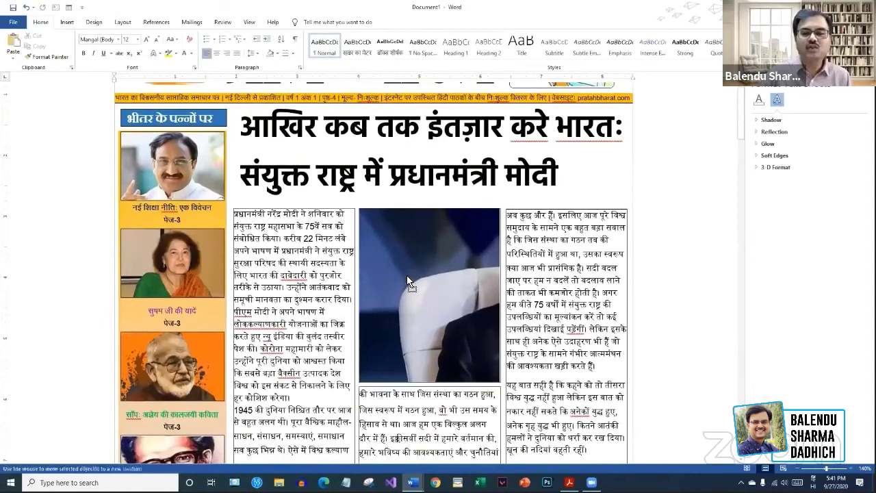
click(471, 277)
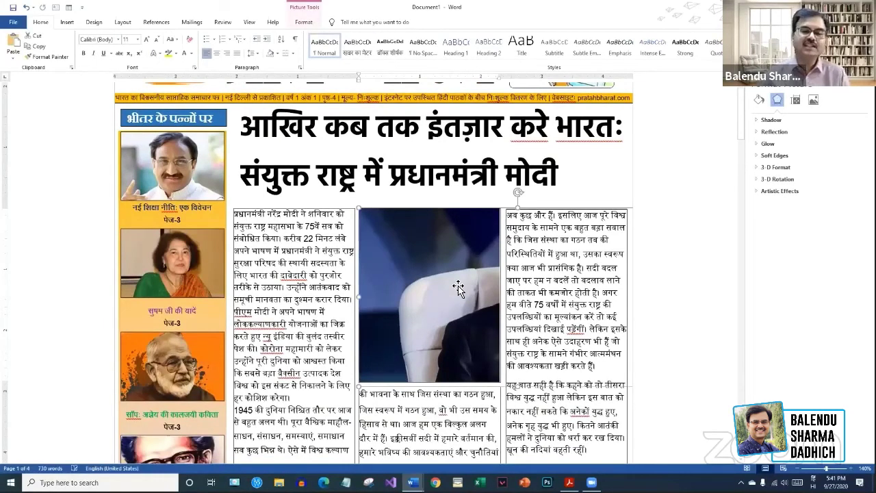
scroll(460, 284, down, 2)
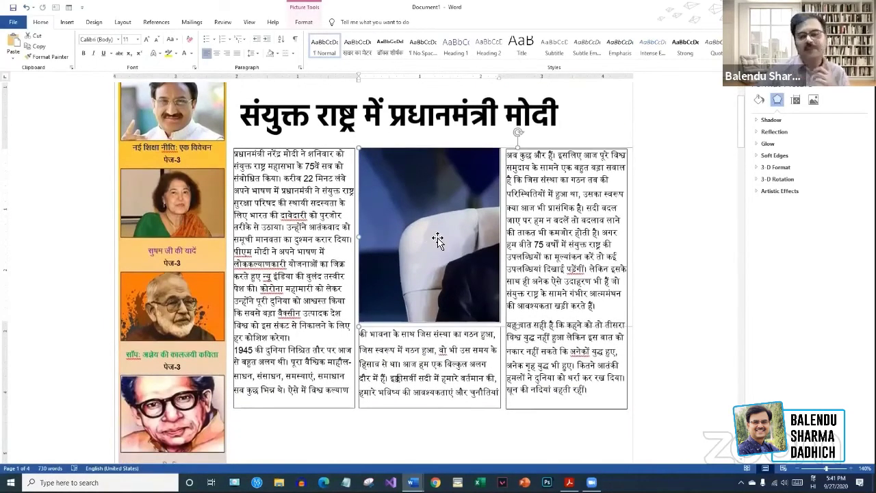
click(409, 239)
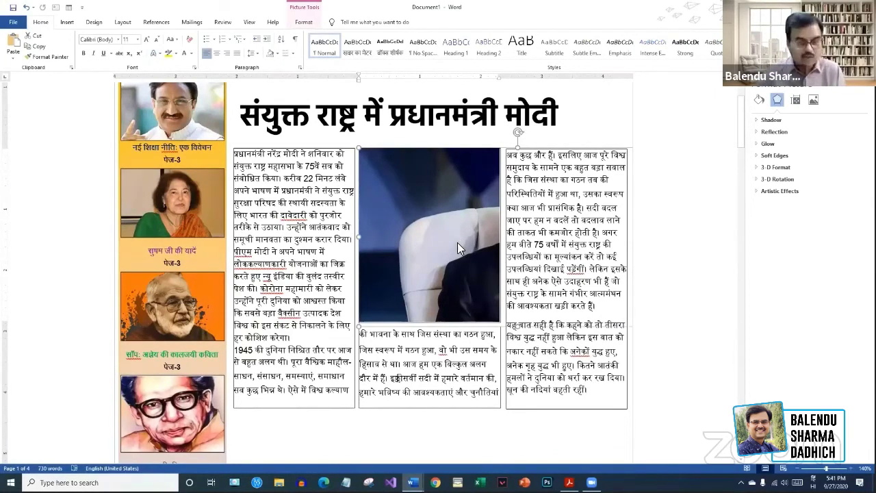
key(ctrl+z)
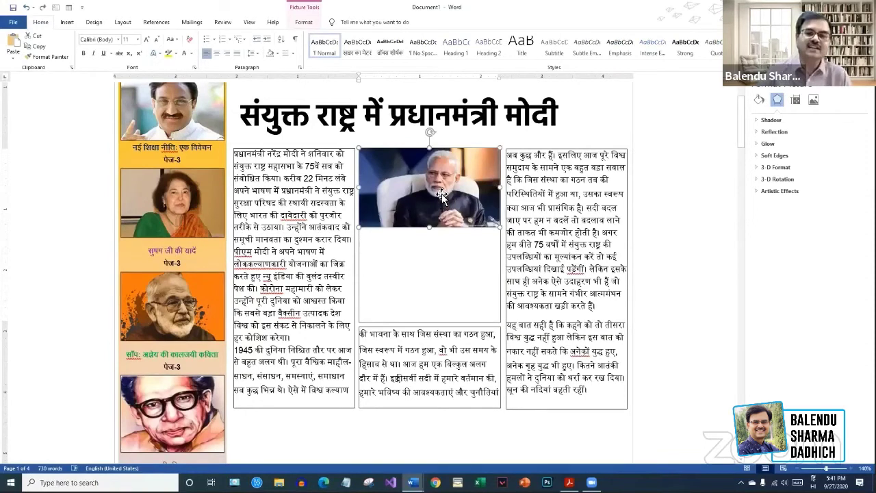
- Enlarge the photo to the full height of the middle text box and shift it within its crop area to centre the face
drag(359, 228, 418, 226)
drag(493, 226, 576, 327)
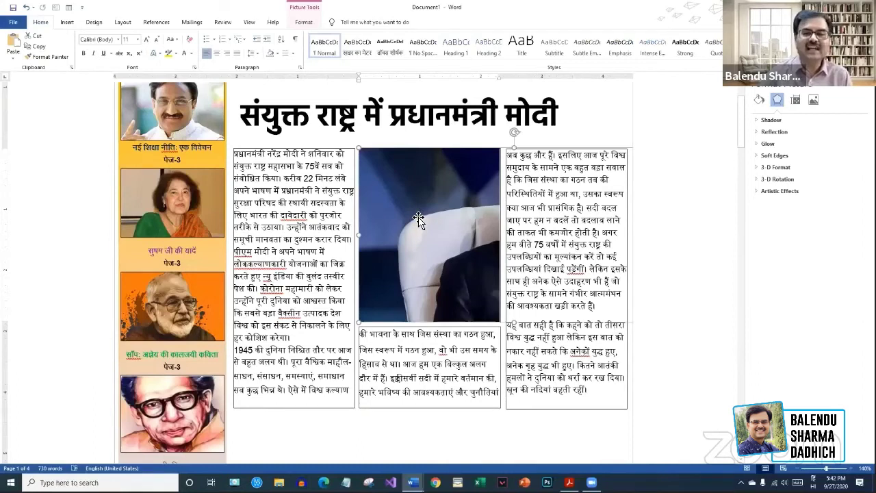
click(303, 23)
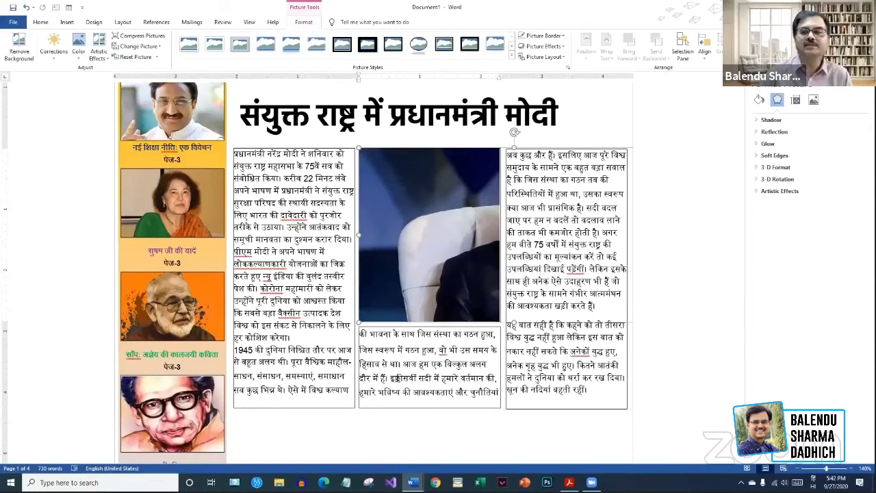
click(773, 43)
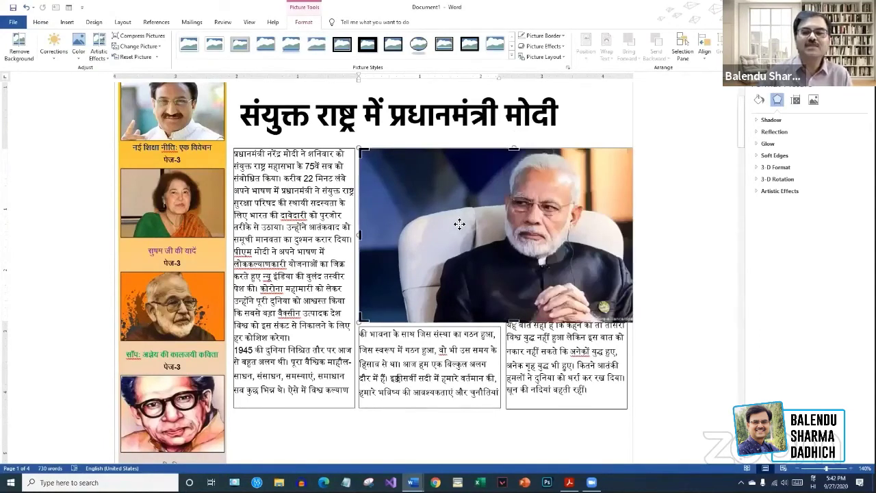
drag(461, 226, 349, 227)
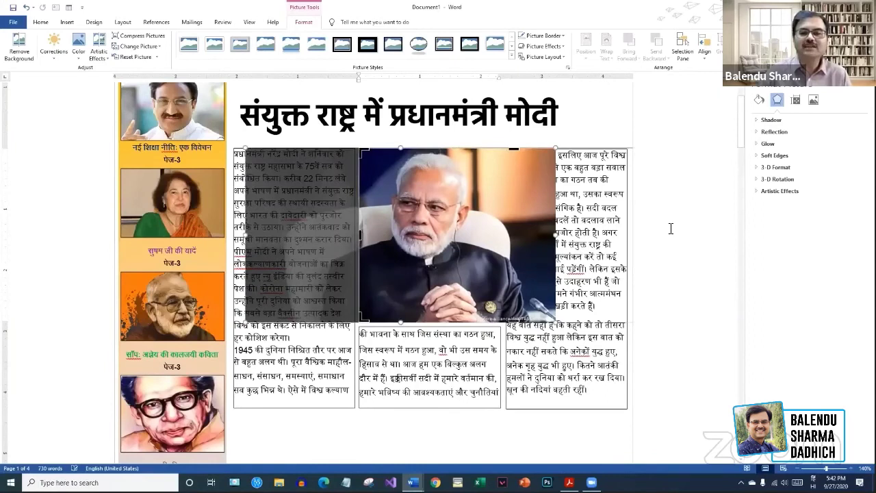
click(671, 228)
click(677, 235)
scroll(696, 242, down, 3)
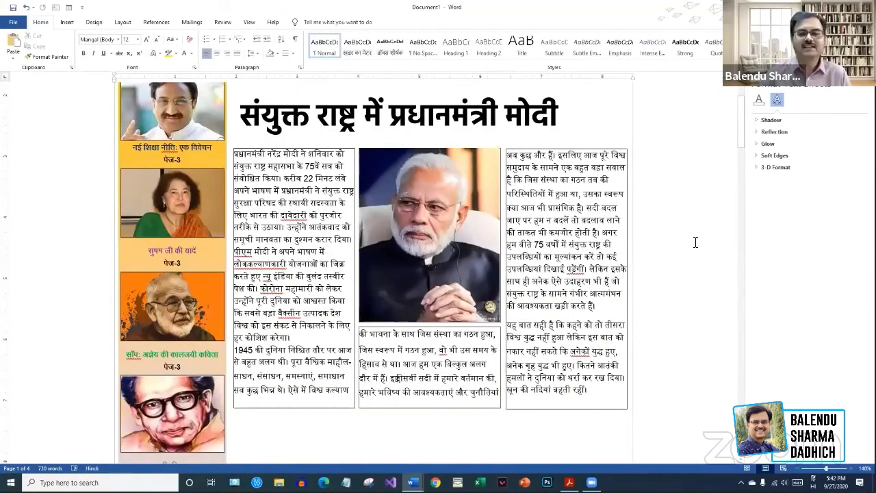
click(474, 180)
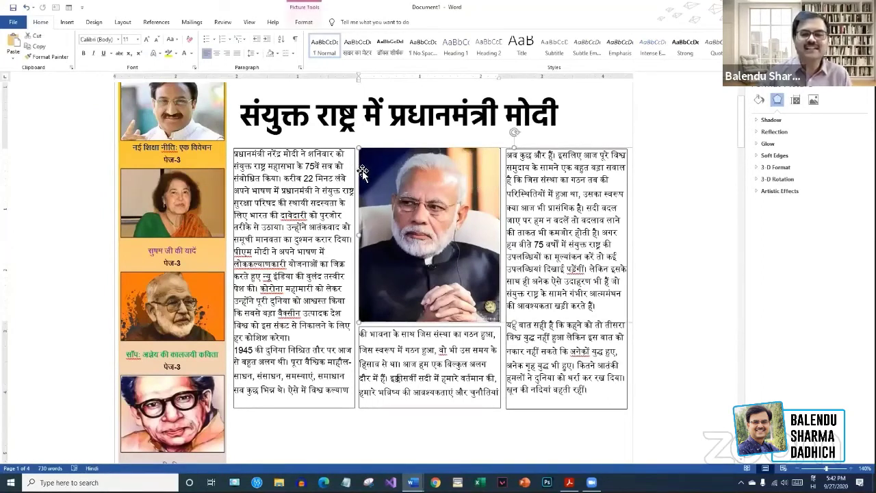
click(693, 237)
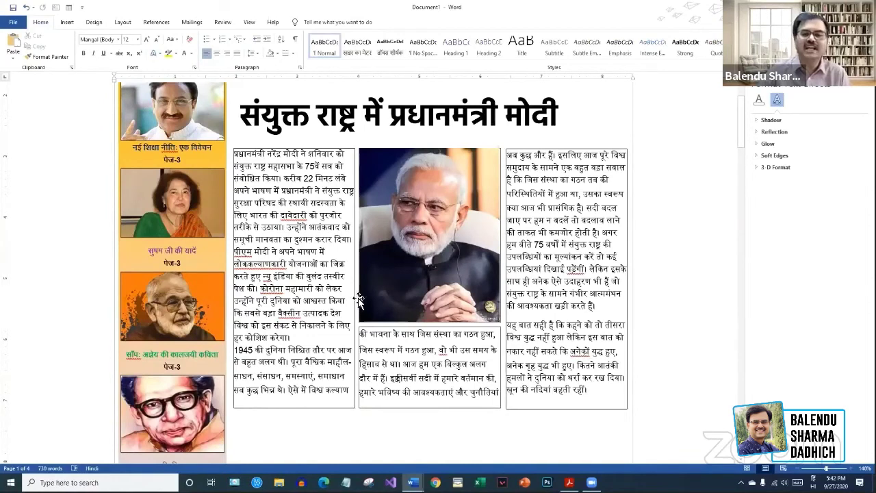
- Remove the shape outlines of the first column's text box and the lower middle text box
click(331, 282)
click(306, 22)
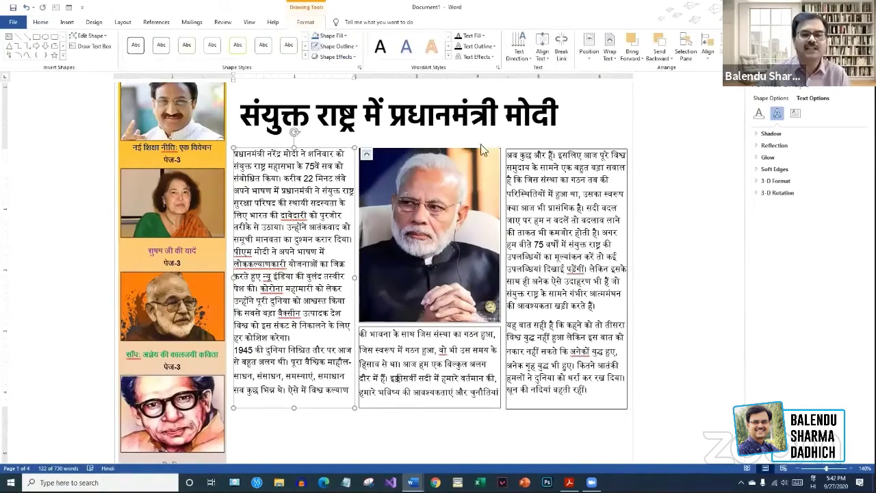
click(610, 122)
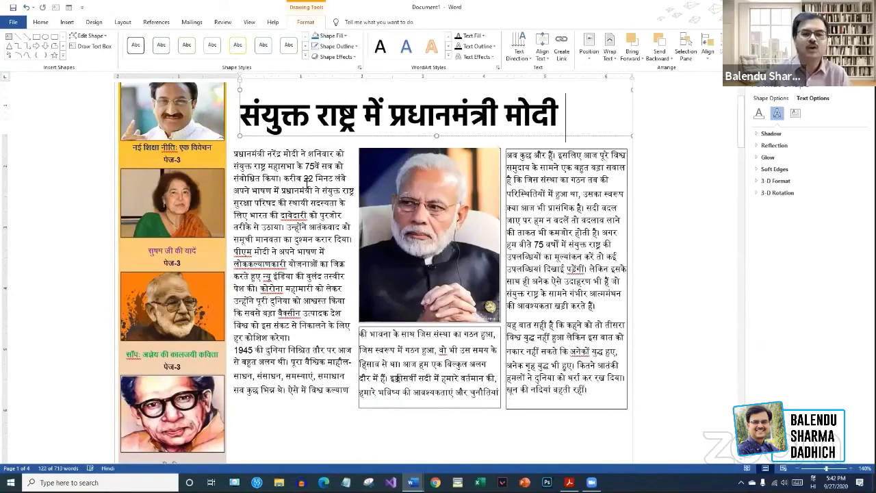
click(500, 363)
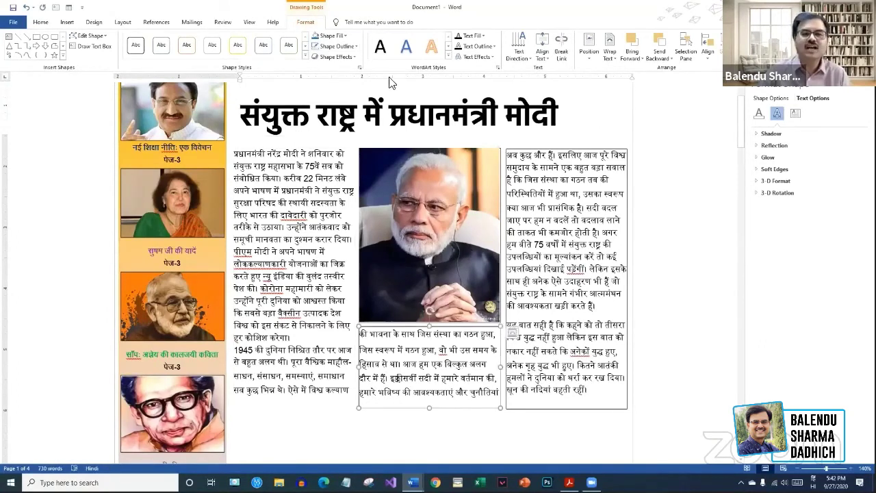
click(614, 146)
- Remove the shape outline of the third column's text box
scroll(612, 149, down, 3)
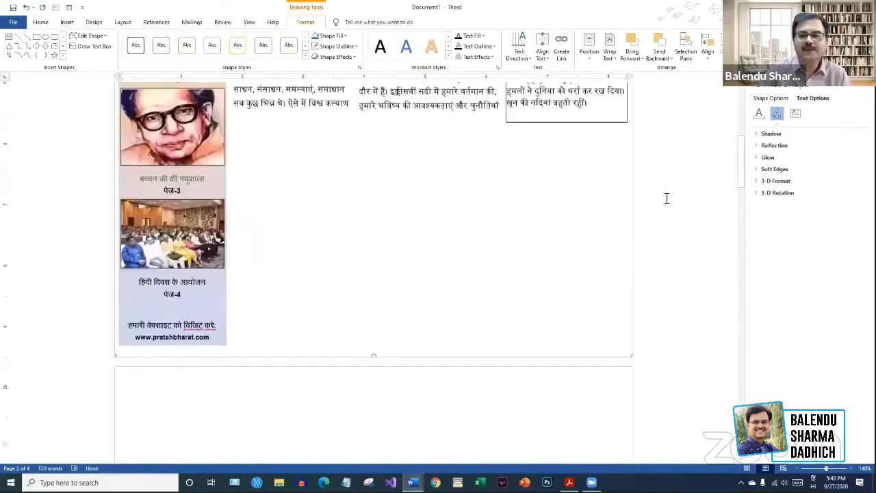
scroll(619, 192, up, 4)
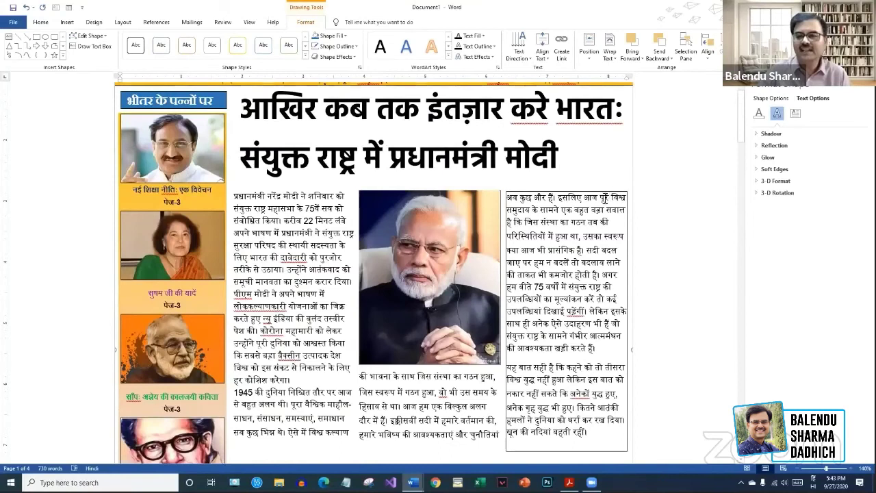
click(603, 194)
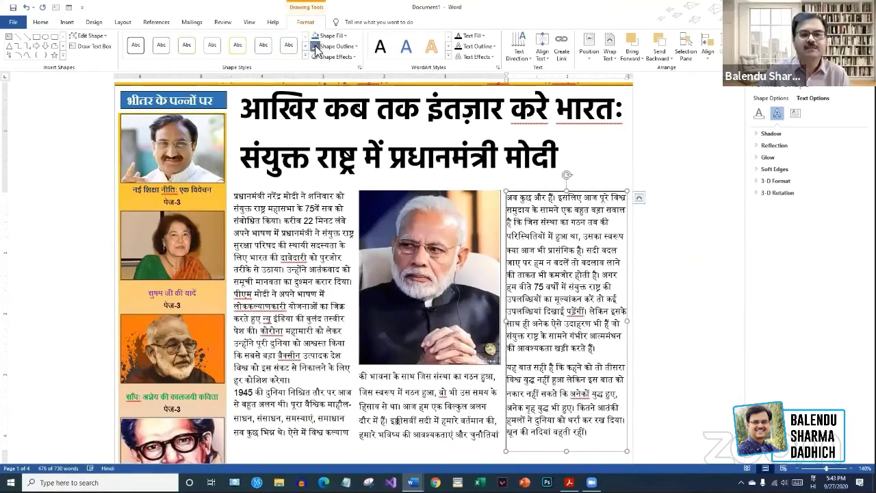
click(642, 182)
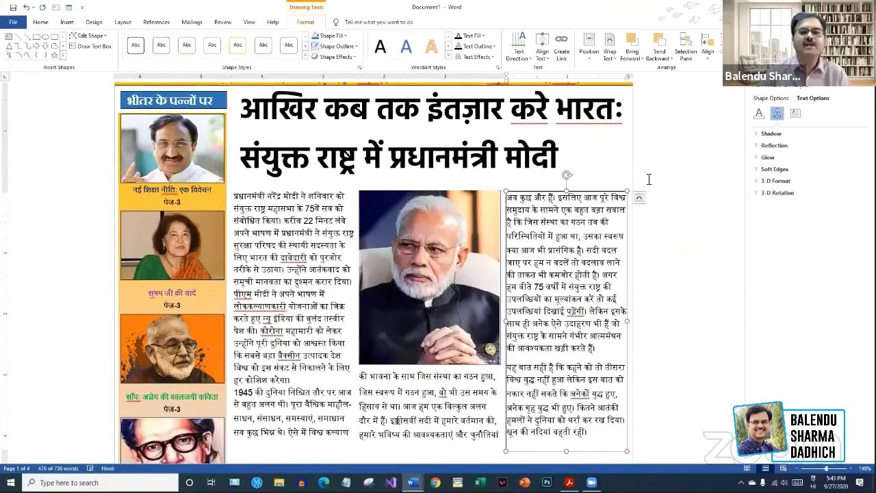
scroll(647, 179, down, 2)
scroll(648, 180, up, 4)
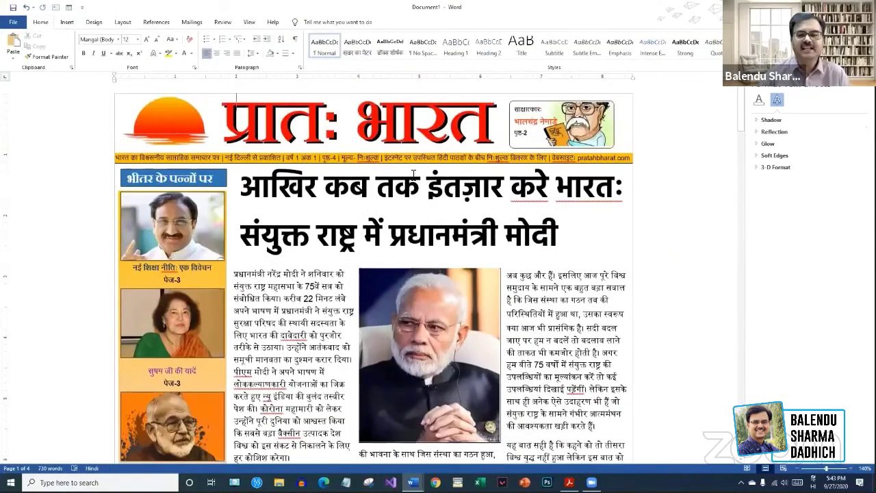
- Nudge the lead headline's text box slightly down towards the story columns
click(414, 174)
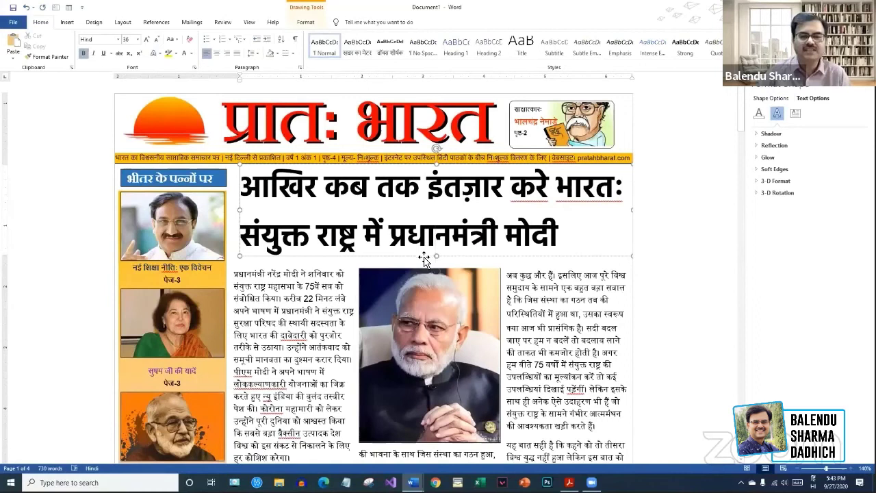
click(424, 258)
- Draw a text box about 4.3 inches wide and 1 inch high below the lead story's first two columns
scroll(677, 248, down, 3)
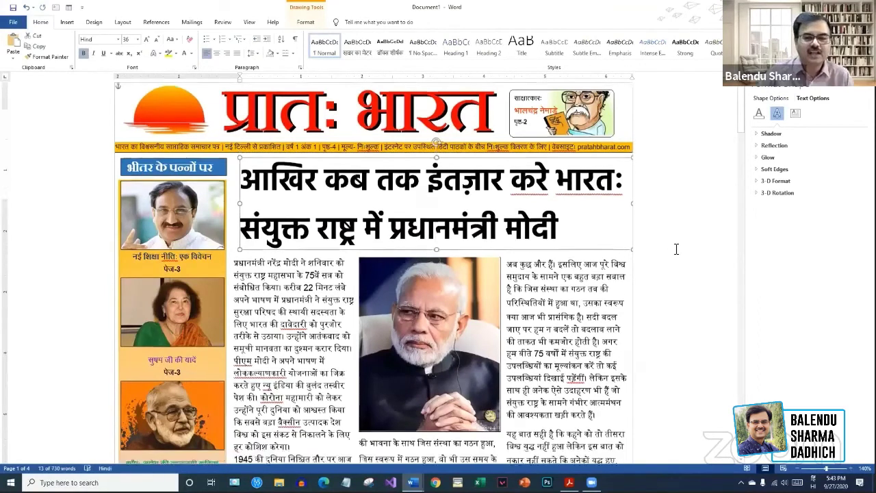
scroll(714, 239, down, 3)
scroll(710, 243, down, 3)
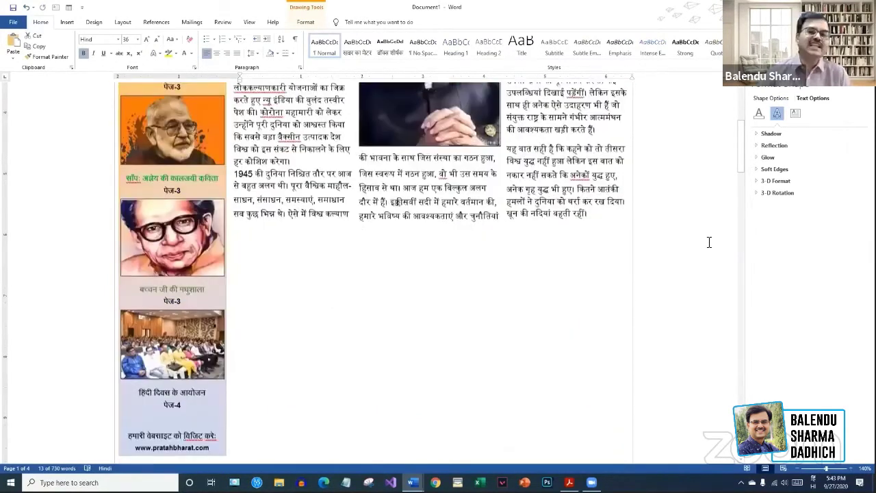
scroll(702, 243, down, 2)
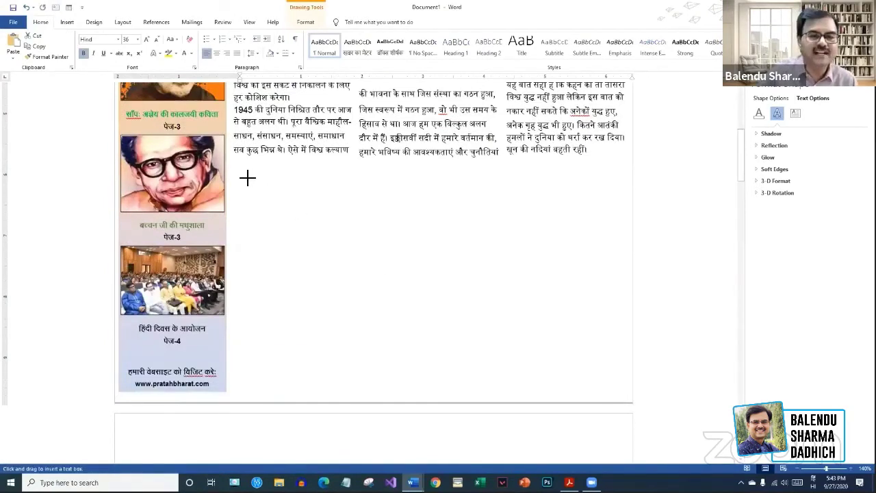
mouse_move(234, 169)
mouse_down()
mouse_move(470, 239)
mouse_move(501, 221)
mouse_move(500, 229)
mouse_up()
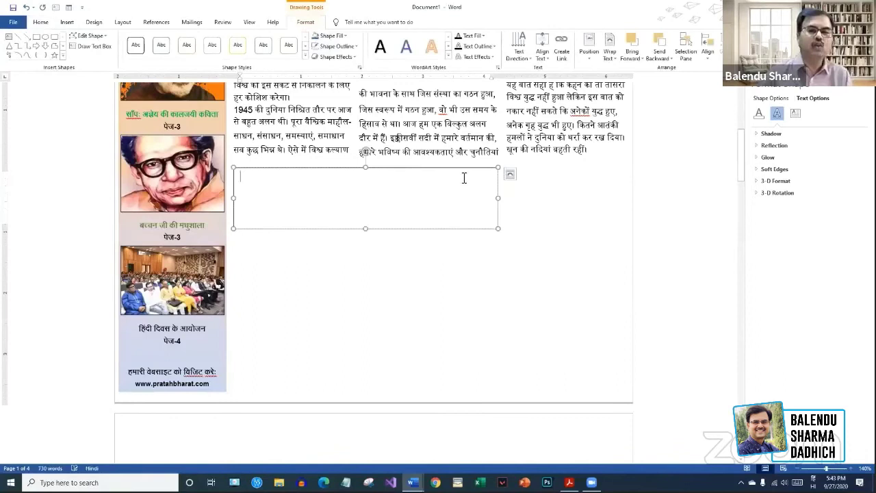
- Set the left, right, top and bottom margins of the wide text box to 0
click(795, 113)
drag(799, 198, 812, 231)
text(00)
drag(844, 231, 828, 231)
text(0)
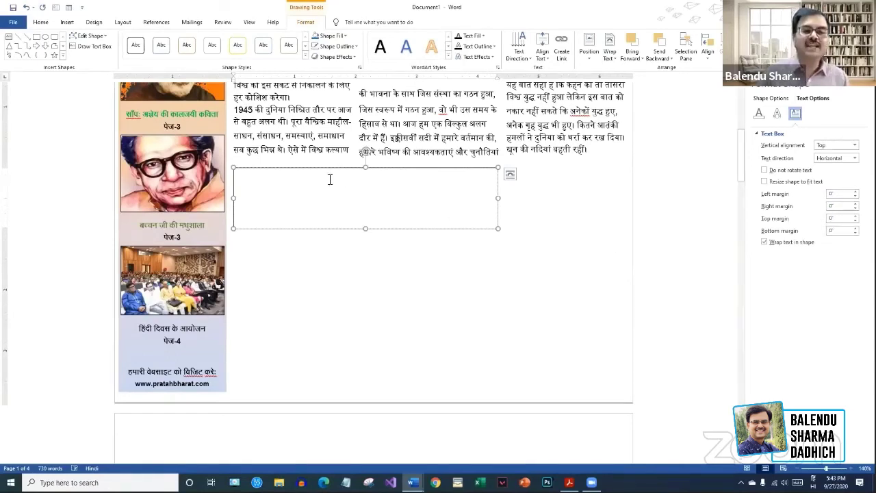
- Draw a first-column text box about 1.9 inches wide and 2.6 inches tall beneath the wide box, and start another one
click(285, 263)
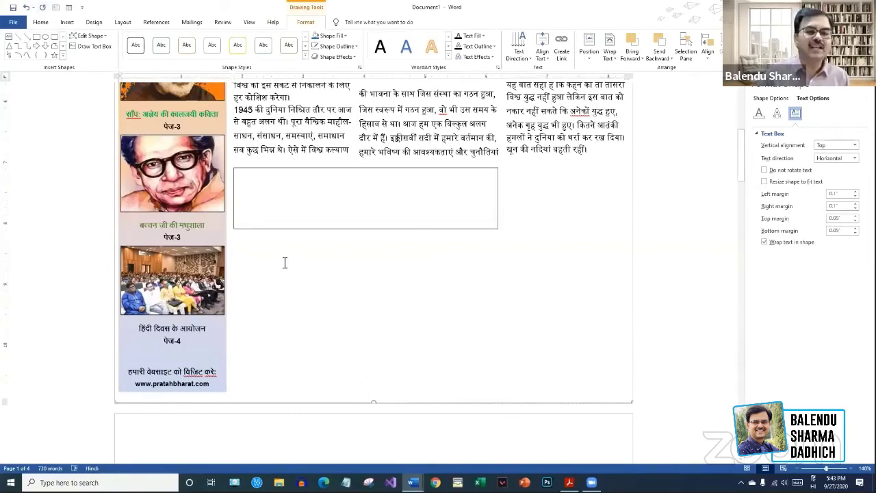
click(56, 8)
drag(236, 237, 349, 393)
click(58, 7)
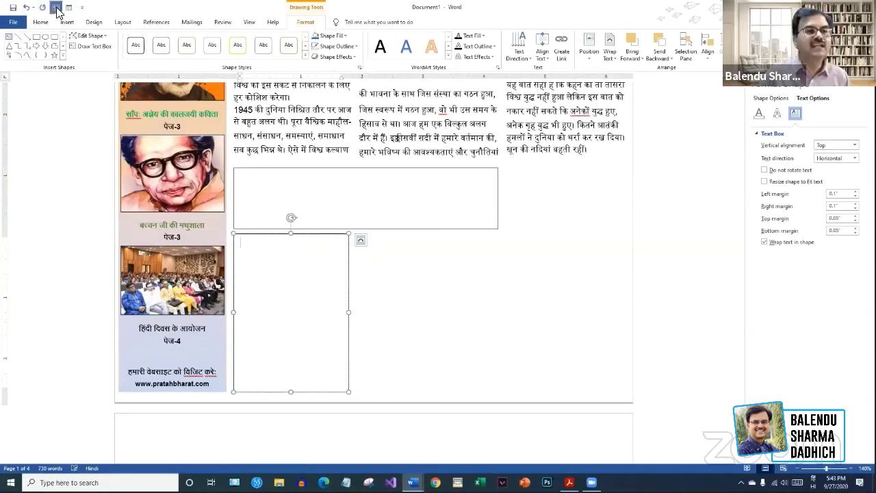
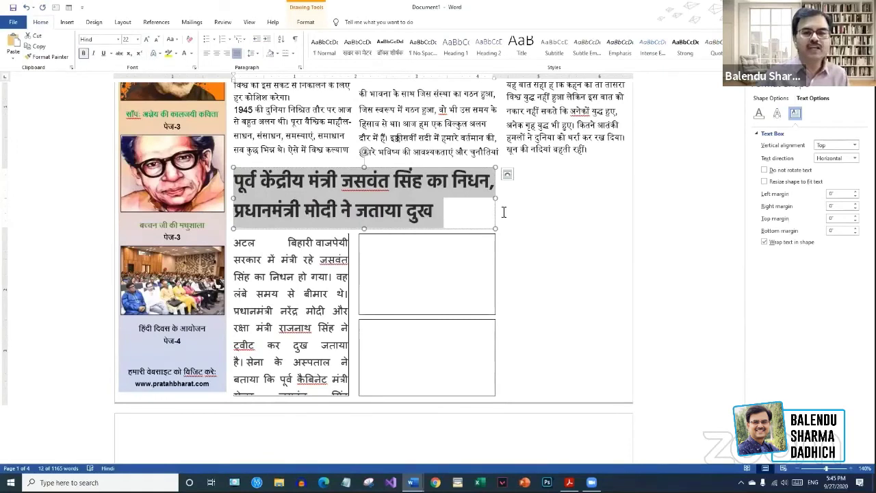
click(479, 221)
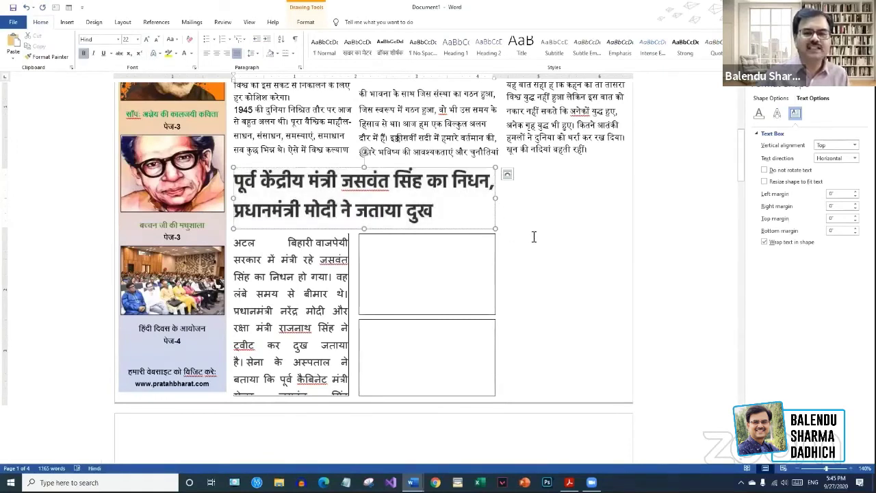
click(534, 237)
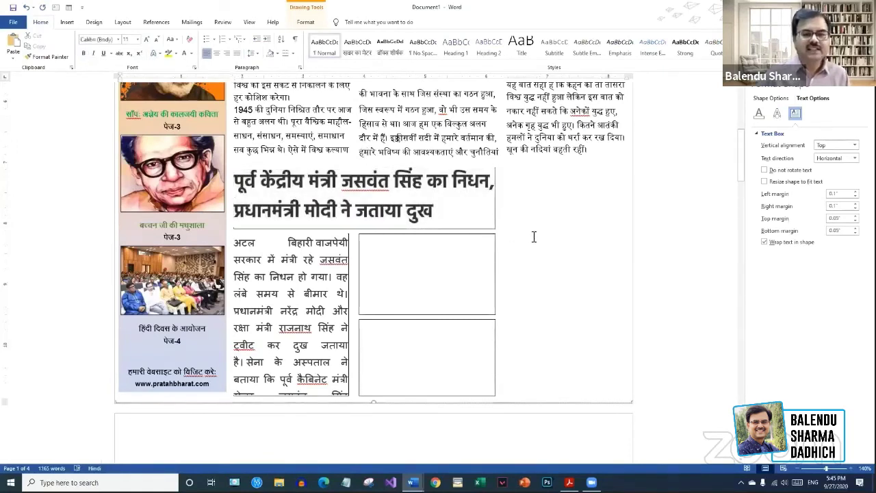
click(490, 201)
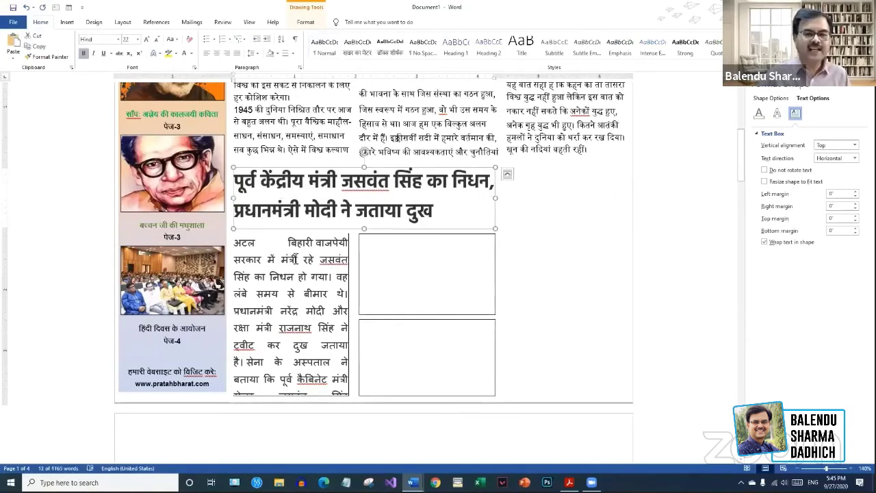
- Apply the "खबर का मैटर" style to all the text of the second story
click(290, 269)
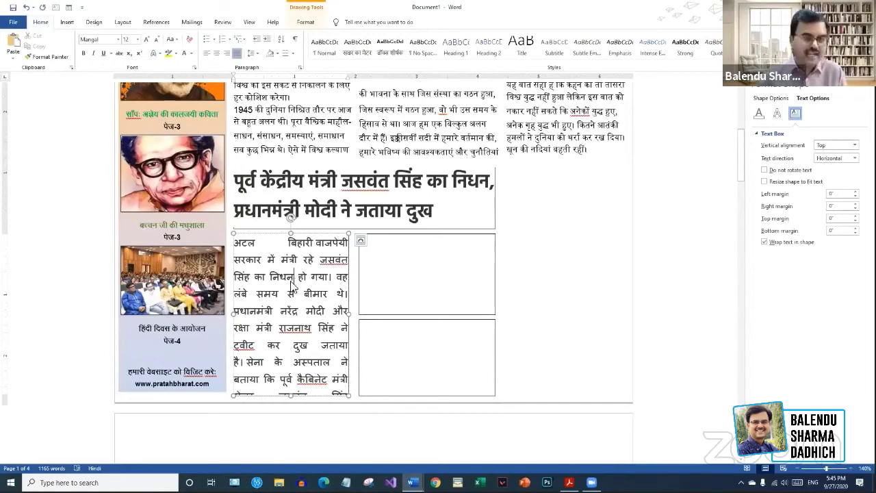
key(ctrl+a)
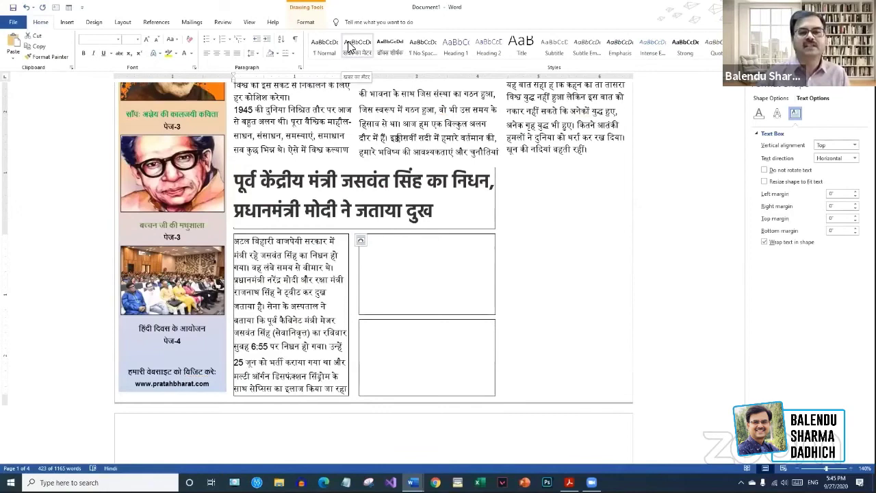
click(350, 46)
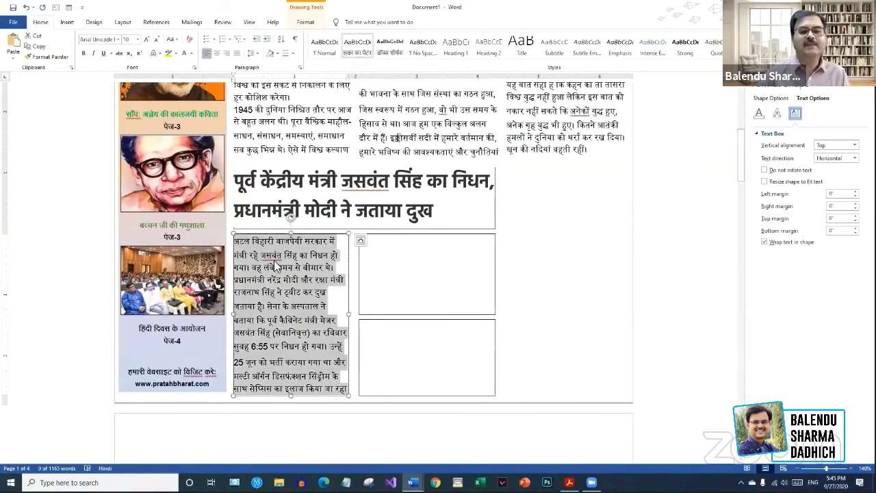
click(314, 268)
- Link the second story's first-column text box to the lower text box in the second column so the text flows on
scroll(315, 268, up, 5)
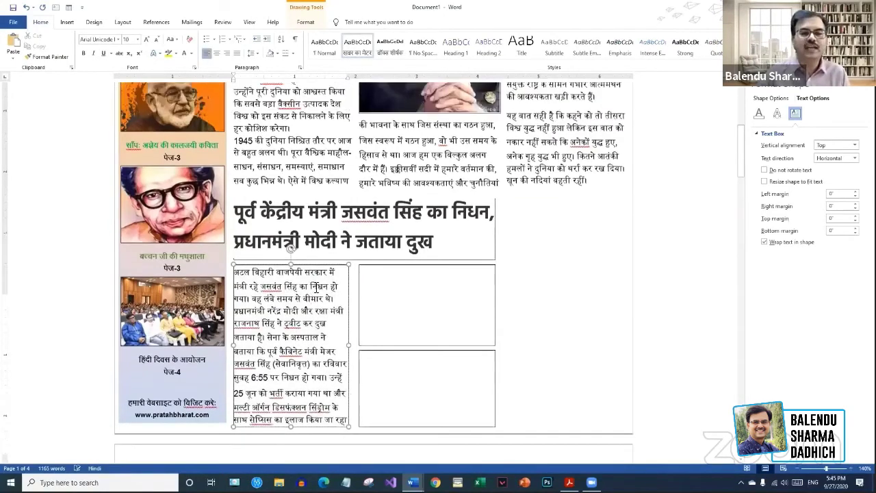
scroll(311, 306, down, 4)
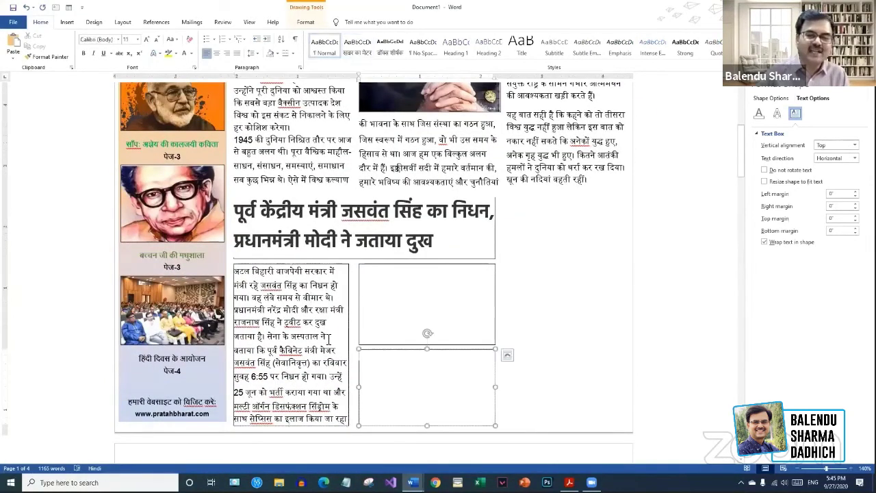
click(305, 22)
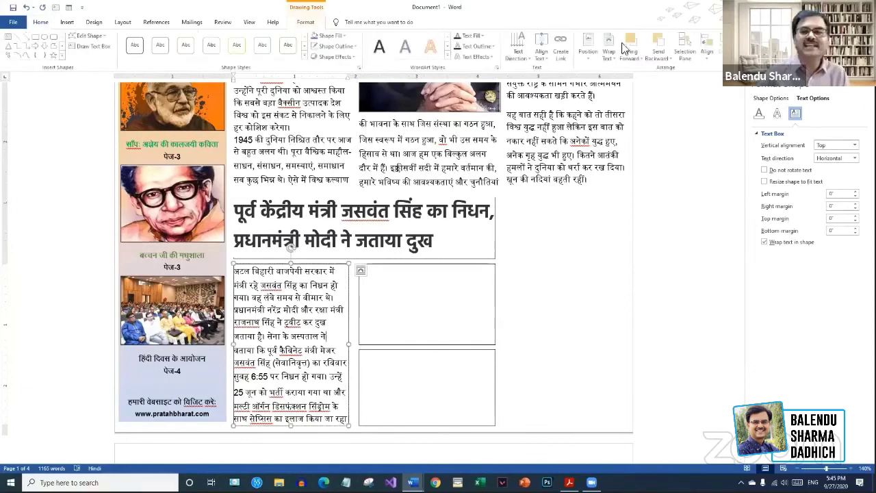
click(561, 44)
click(430, 370)
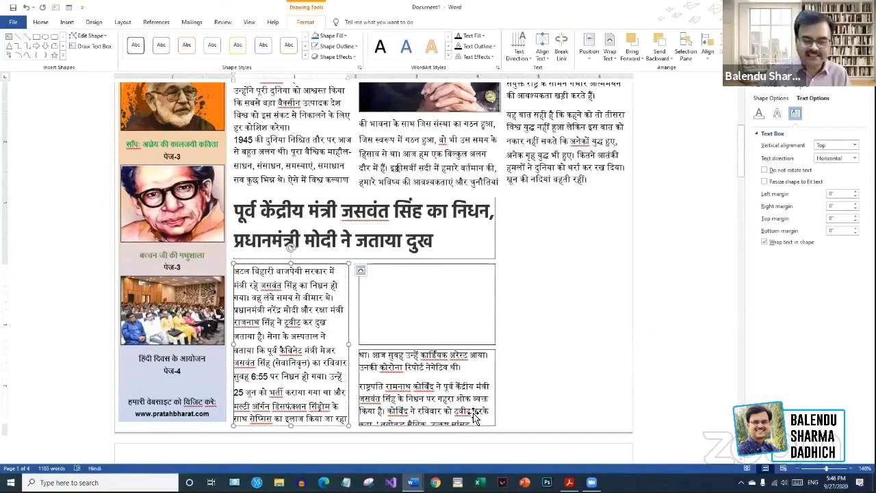
- Replace the wording after "ट्वीट" at the end of the second column with "किया।" and break the paragraph there
click(476, 421)
text(k)
key(alt+shift)
key(BackSpace)
text(किया।)
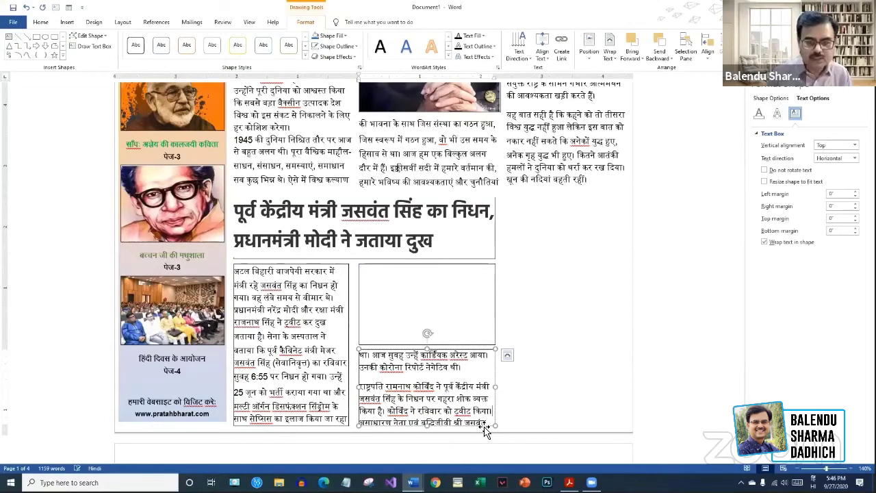
key(Return)
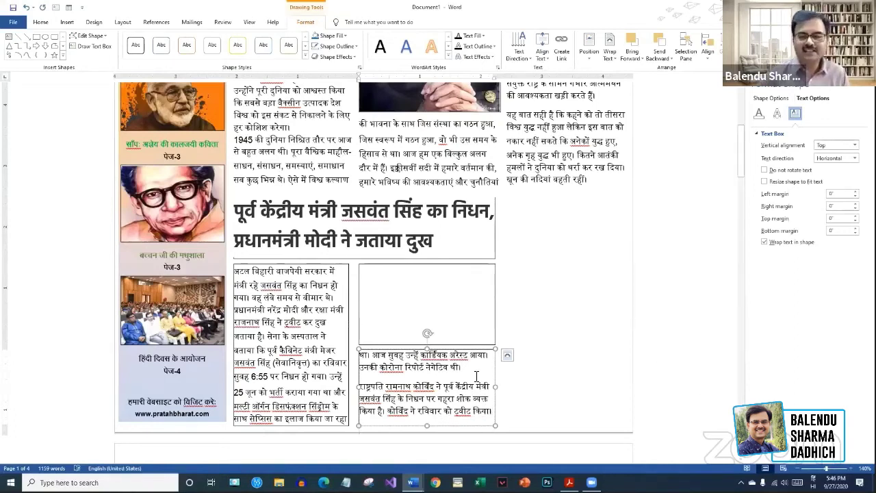
- Join the second column's first two paragraphs and run the quote starting with "असाधारण" on directly after "किया-"
key(Delete)
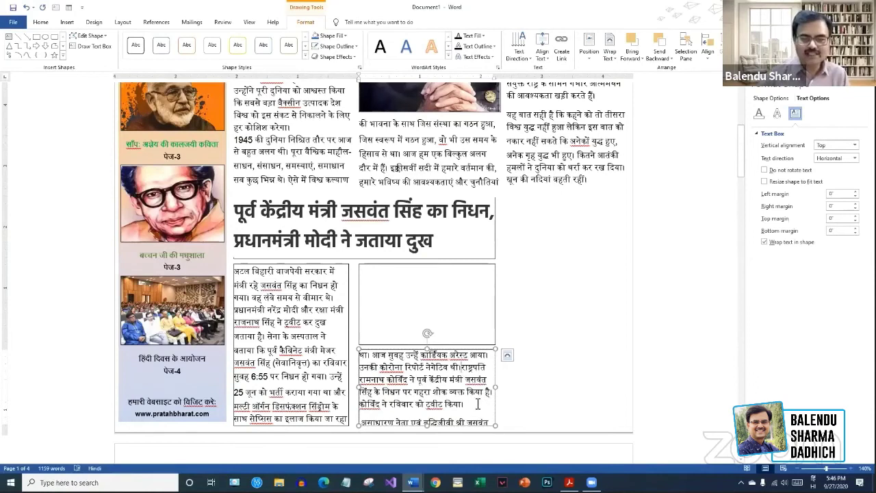
key(Delete)
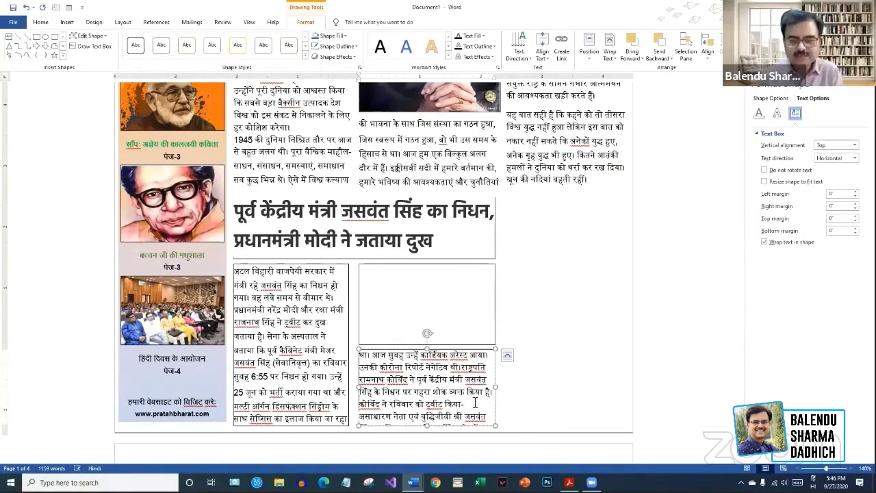
key(Delete)
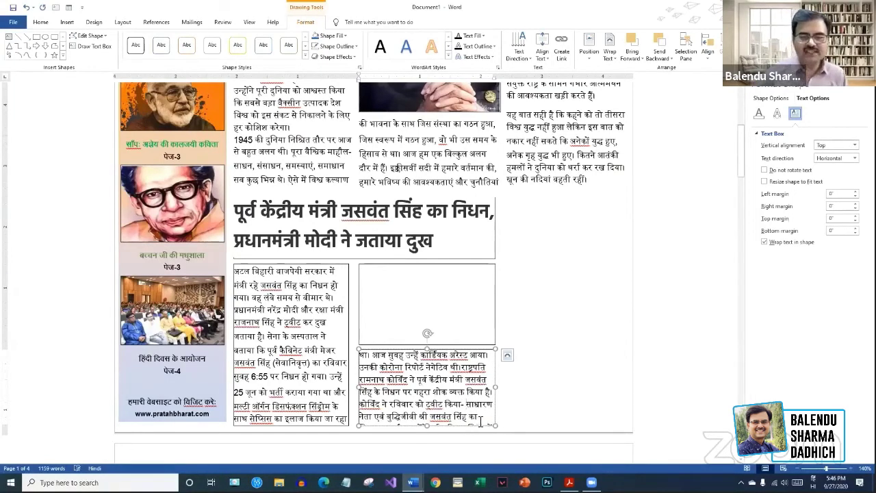
text(अ)
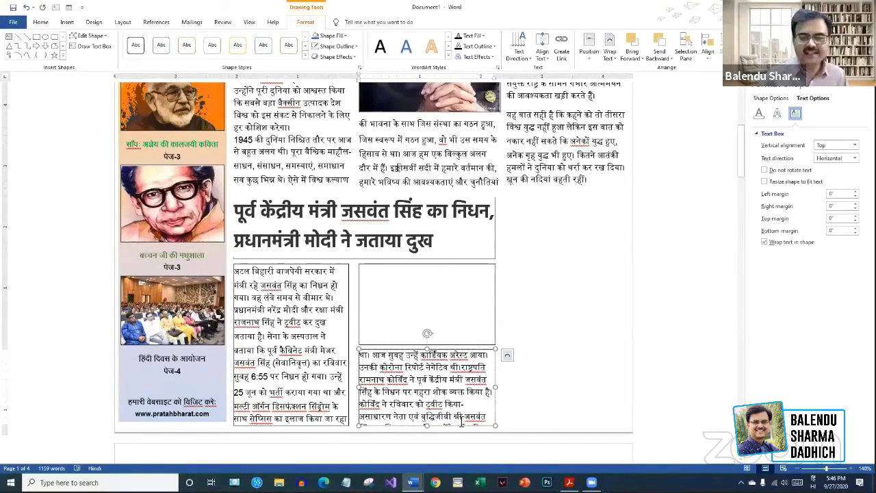
- Break the second column's text after "बुद्धिजीवी" so the remaining text moves out of the box
key(Return)
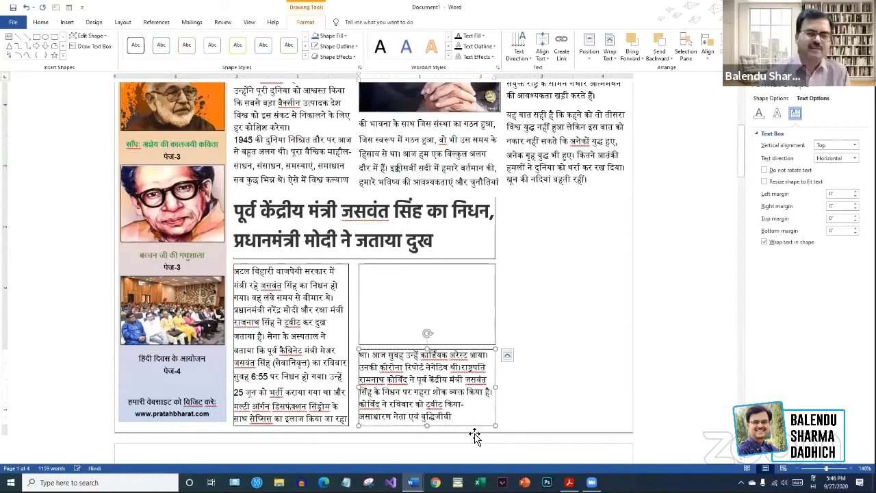
click(544, 297)
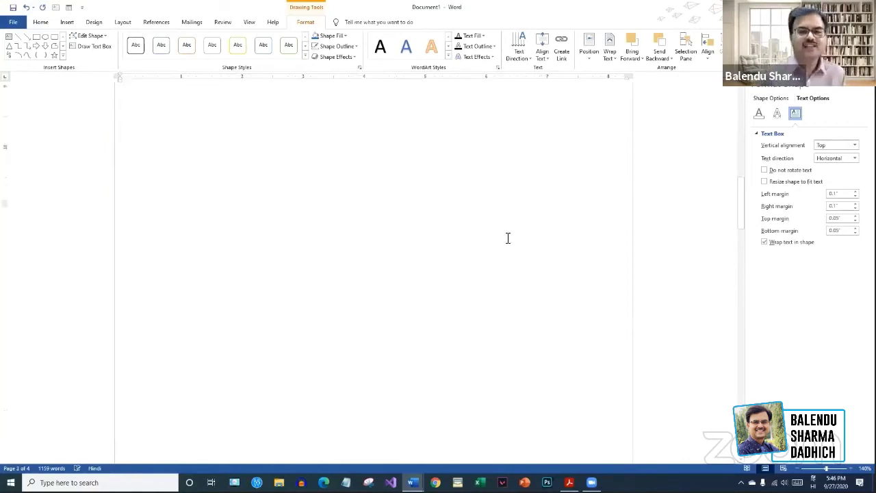
- Remove the shape outlines of the second story's first-column, lower second-column and headline text boxes
scroll(508, 238, up, 8)
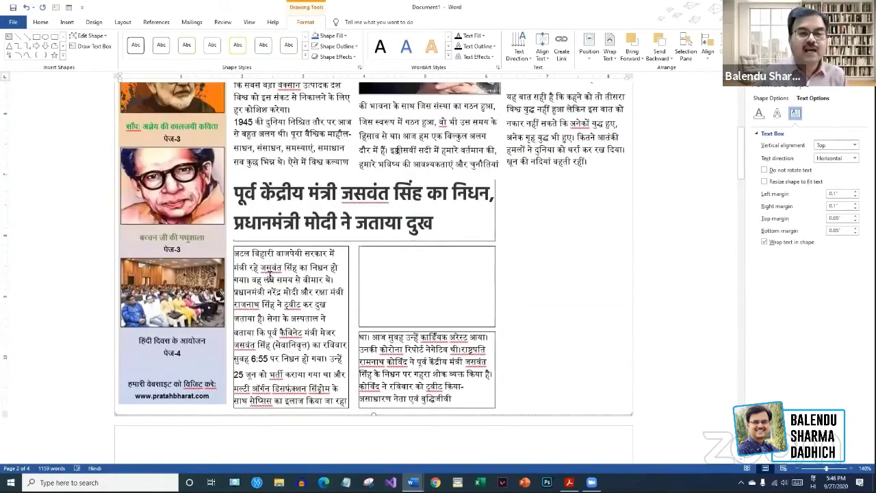
click(326, 288)
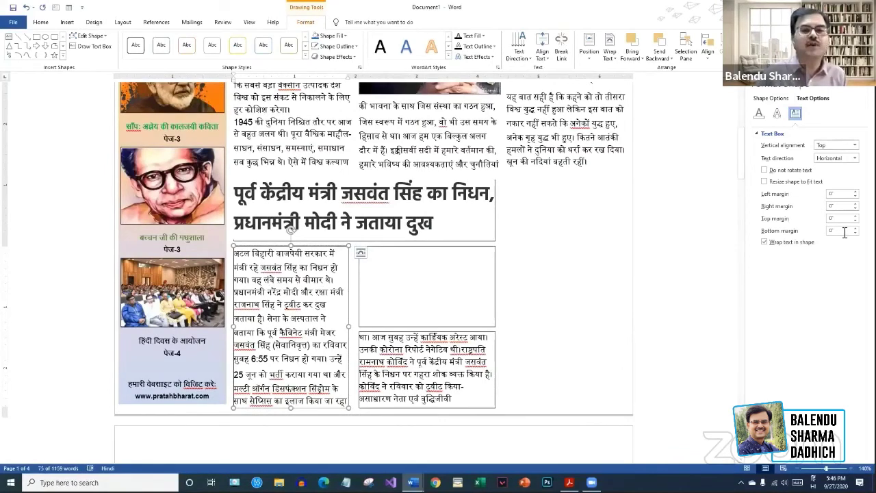
click(492, 367)
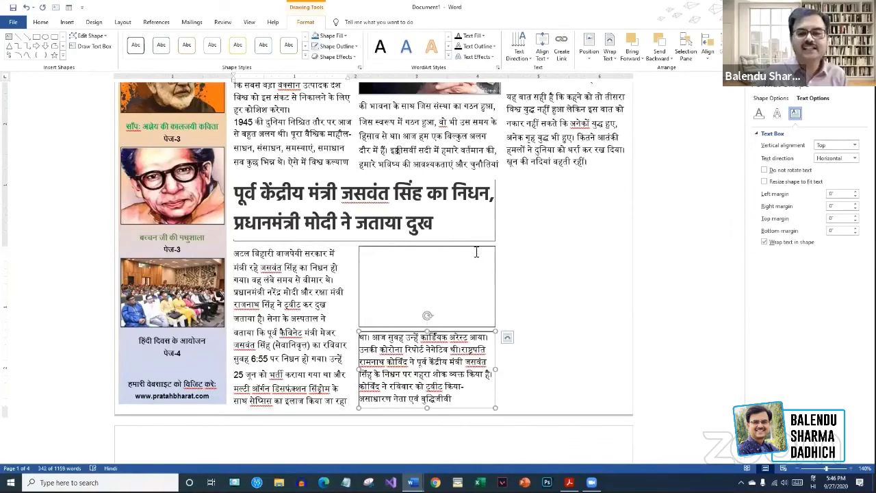
click(500, 219)
click(497, 219)
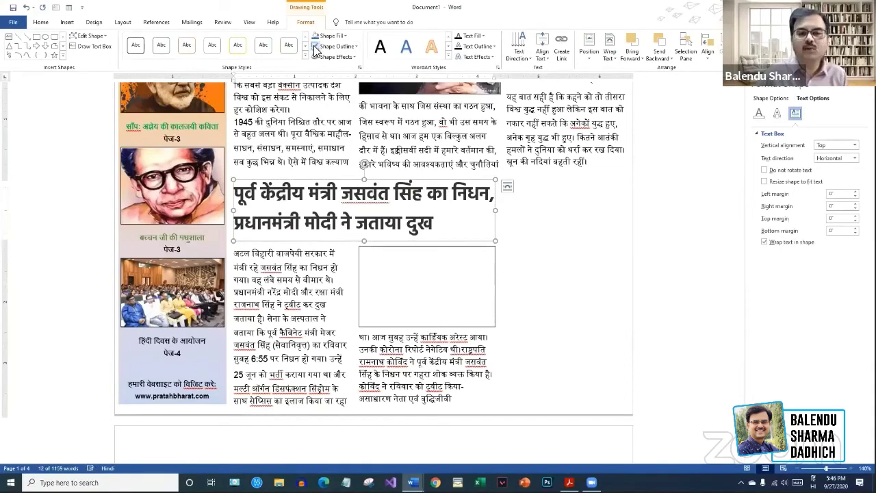
click(473, 249)
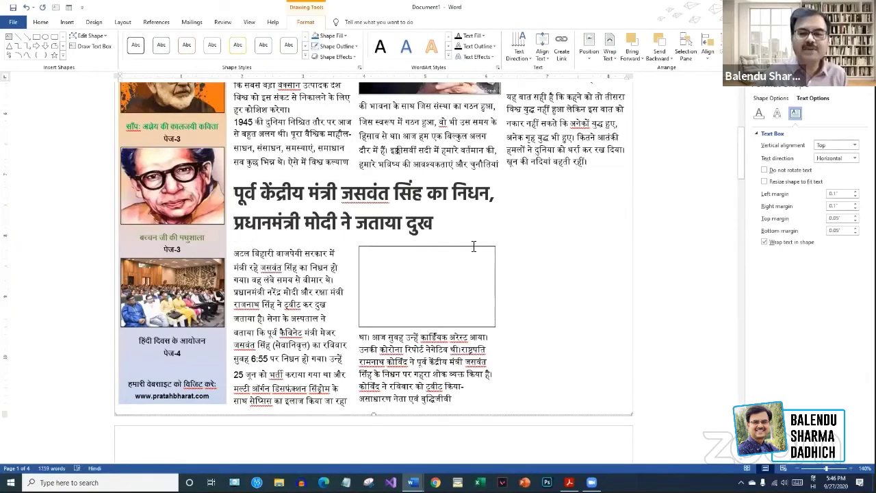
click(467, 248)
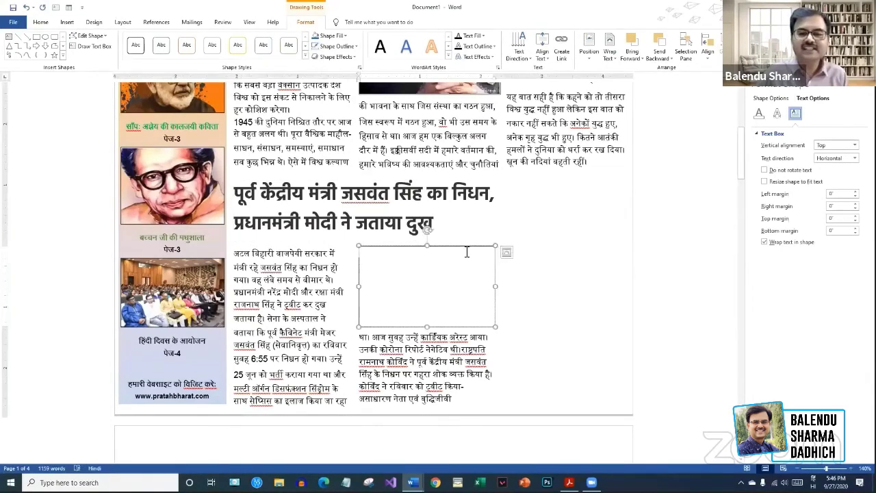
click(67, 22)
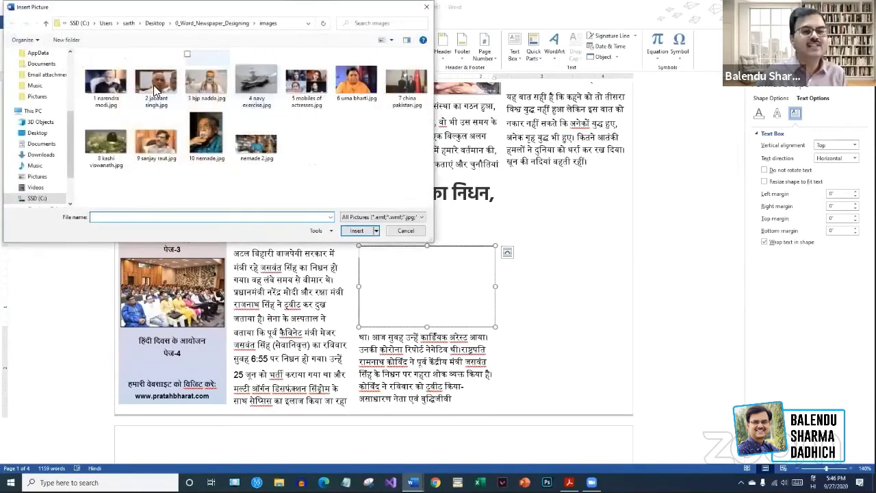
double_click(154, 85)
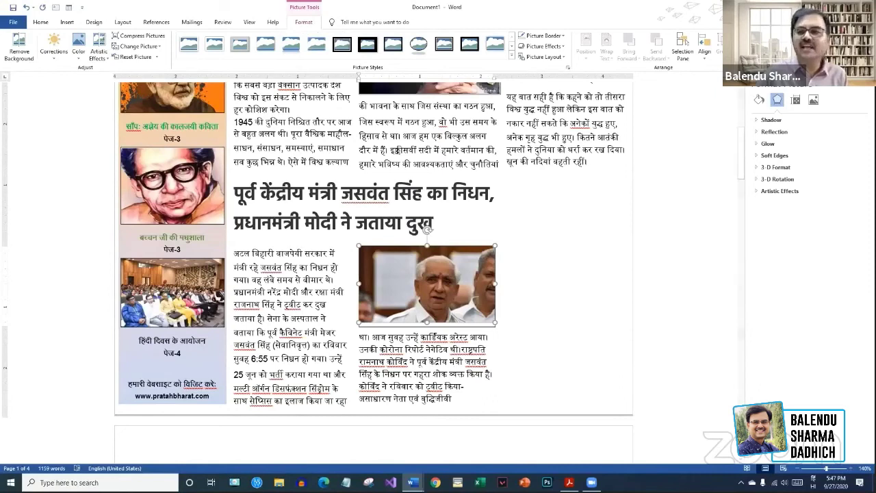
- Crop the second story's photo by enlarging and repositioning the image inside its frame so the main man's face fills it
click(773, 42)
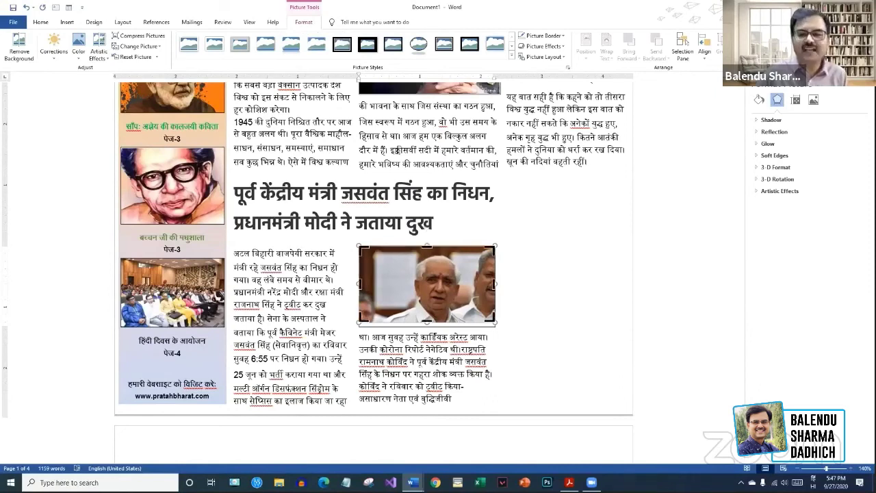
drag(498, 325, 583, 394)
drag(451, 284, 381, 268)
drag(548, 371, 495, 340)
drag(435, 288, 457, 288)
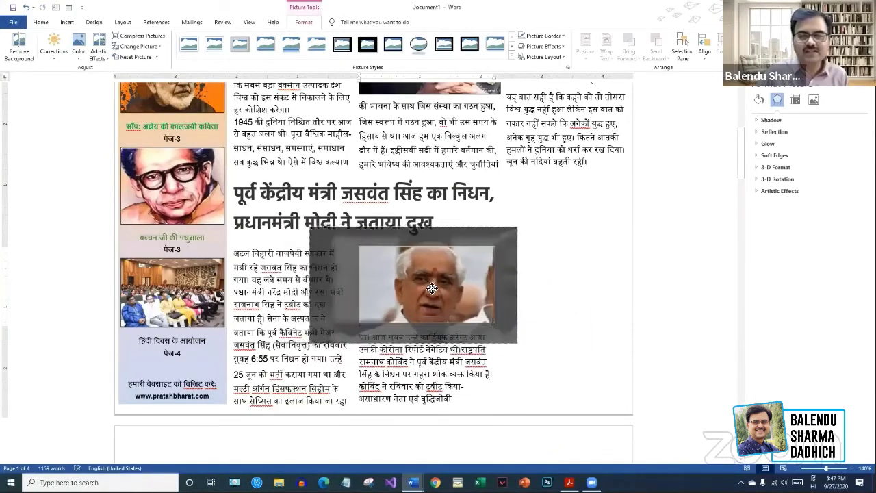
click(582, 294)
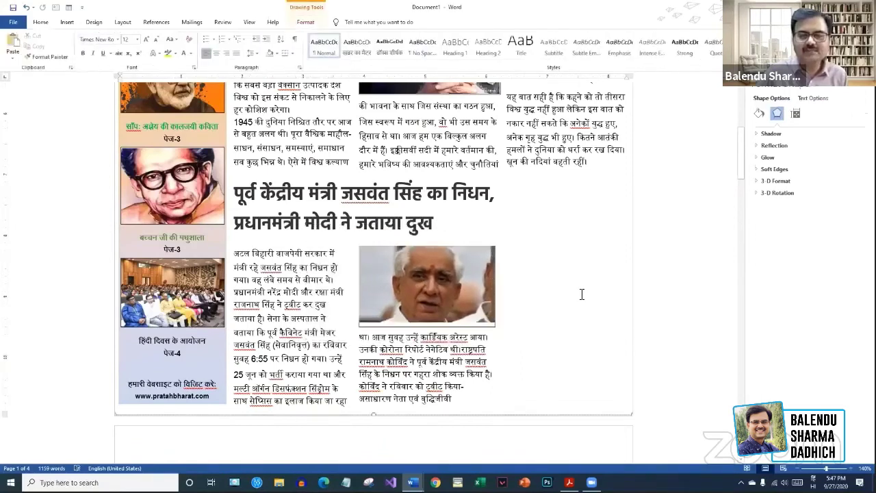
- Stretch the second story's photo slightly downward so it fills its text box above the second column's text
click(454, 271)
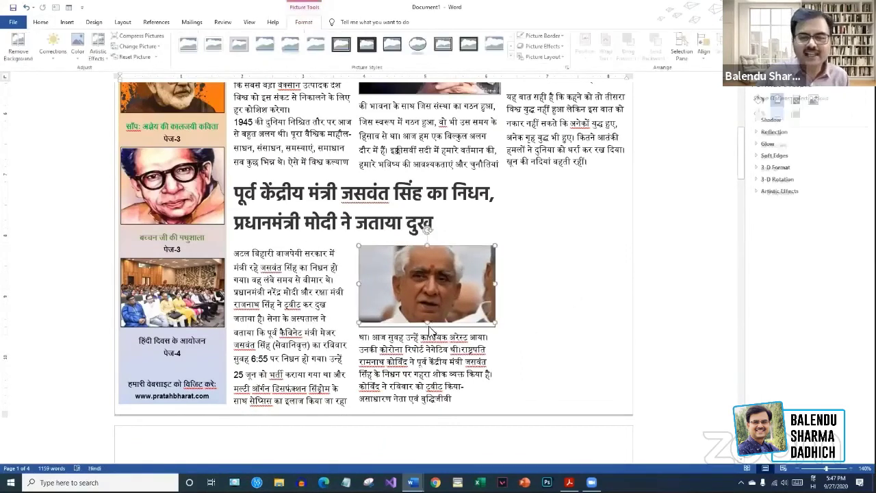
click(561, 330)
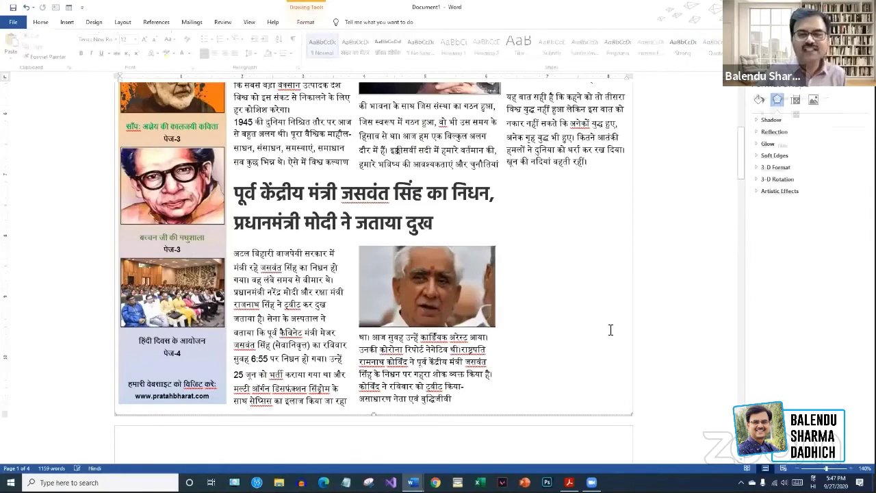
click(487, 288)
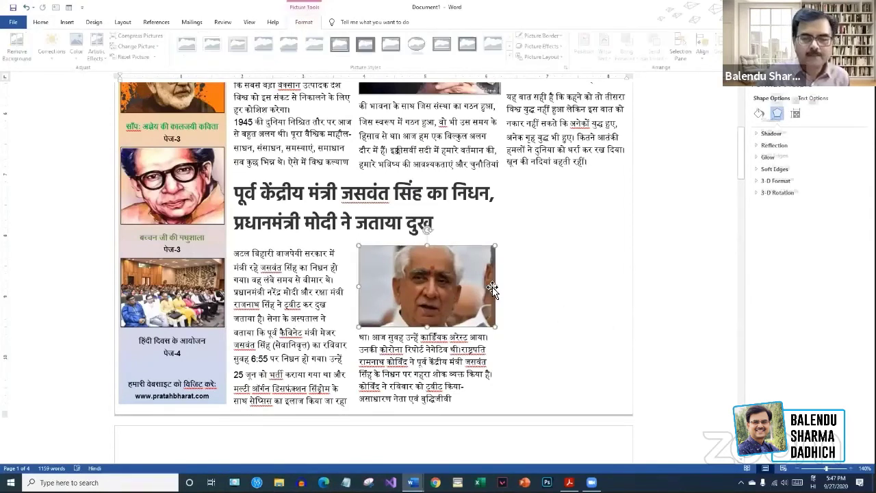
click(550, 287)
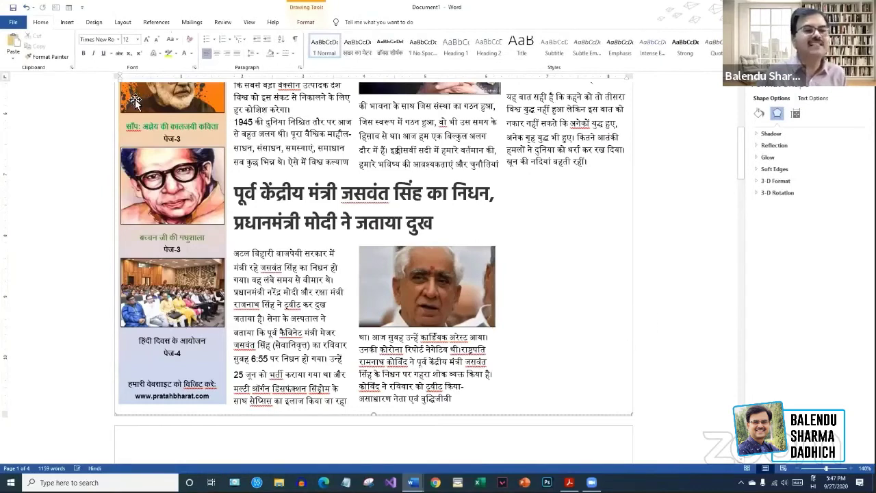
- Draw a text box in the empty third column beside the second story and set all four internal margins to 0
click(56, 7)
drag(508, 187, 625, 409)
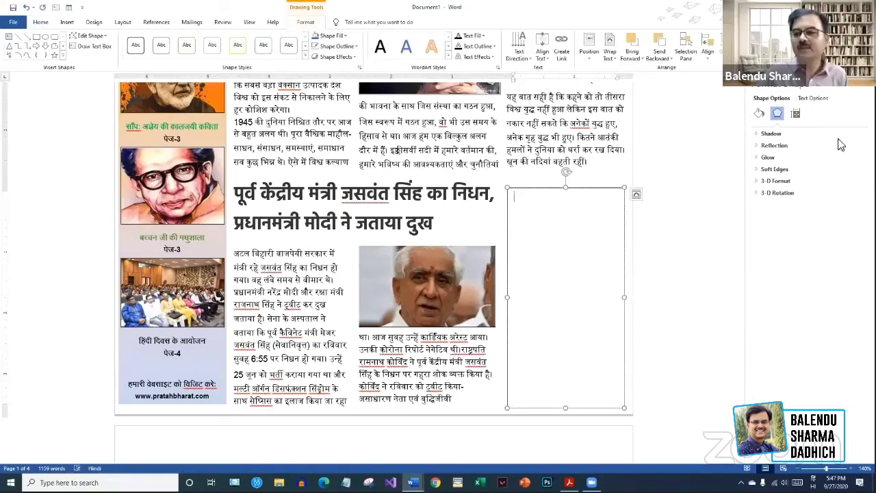
click(795, 113)
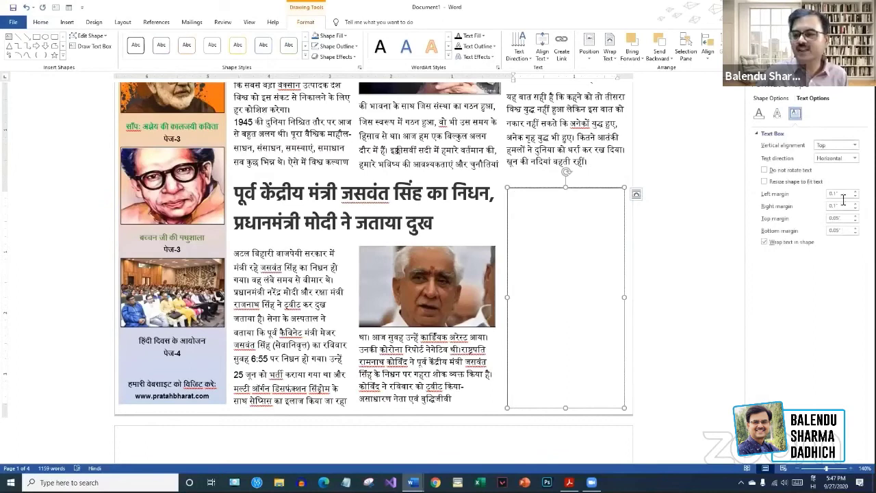
click(802, 198)
text(0)
key(Tab)
text(0)
key(Tab)
text(0)
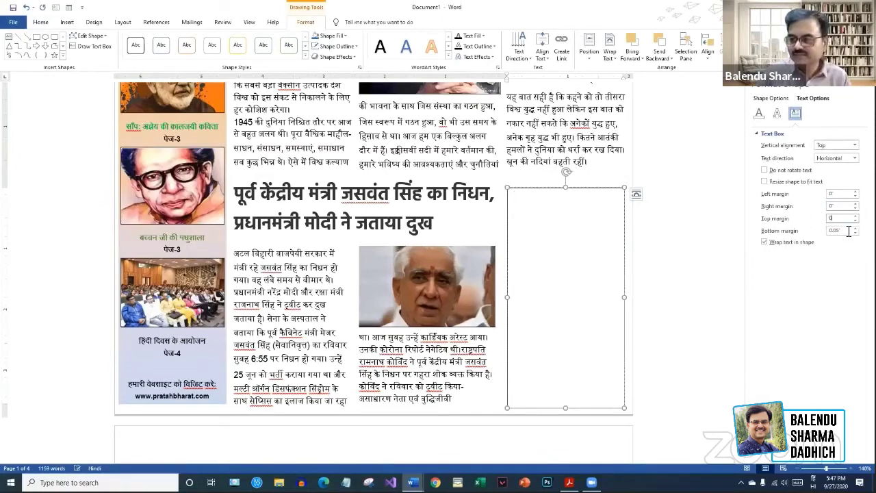
key(Tab)
text(0)
key(Tab)
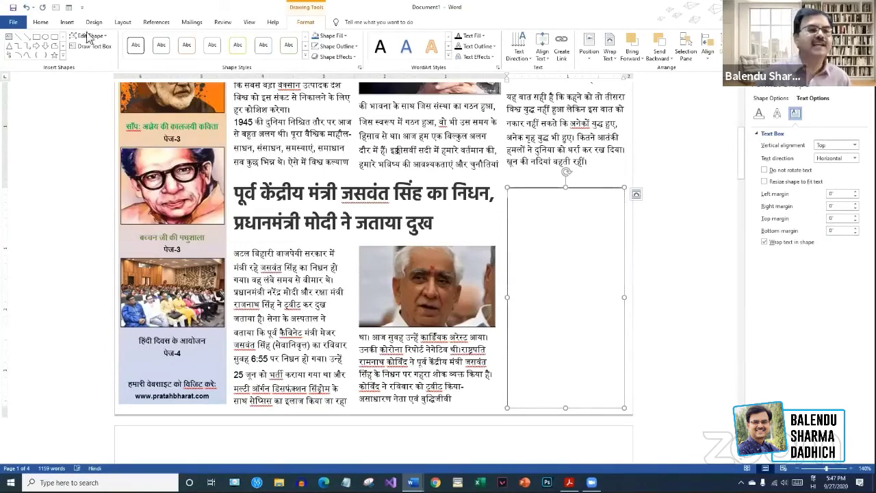
- Insert the text of the file "8 काशी विश्वनाथ.docx" into the new third-column text box
click(66, 22)
click(602, 57)
click(631, 80)
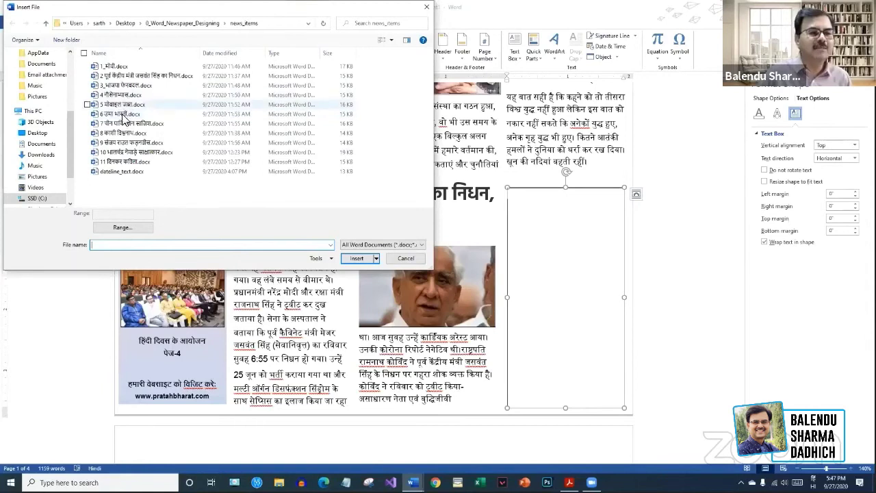
click(118, 133)
click(357, 258)
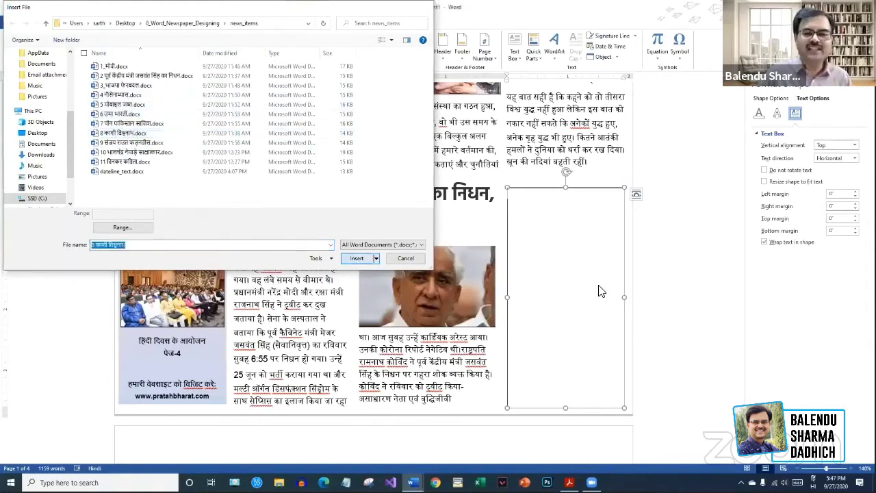
- Apply the "बॉक्स शीर्षक" style to the third-column story's headline and set its font size to 18
triple_click(612, 215)
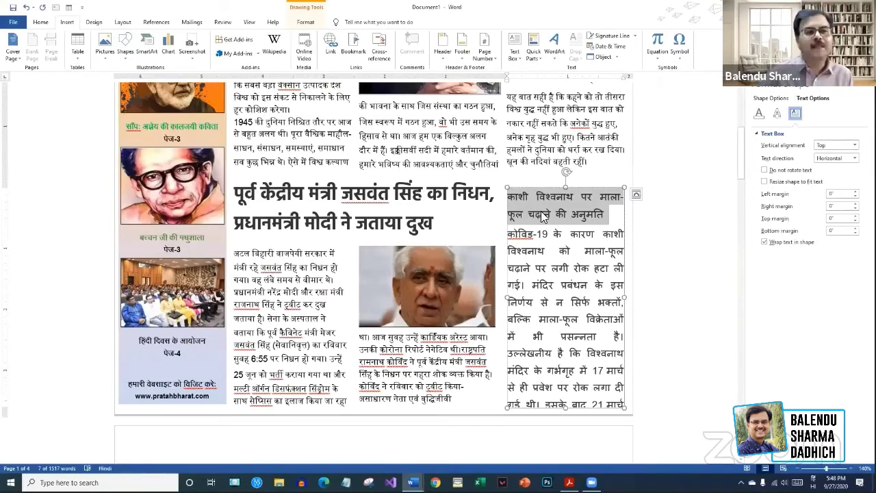
click(40, 22)
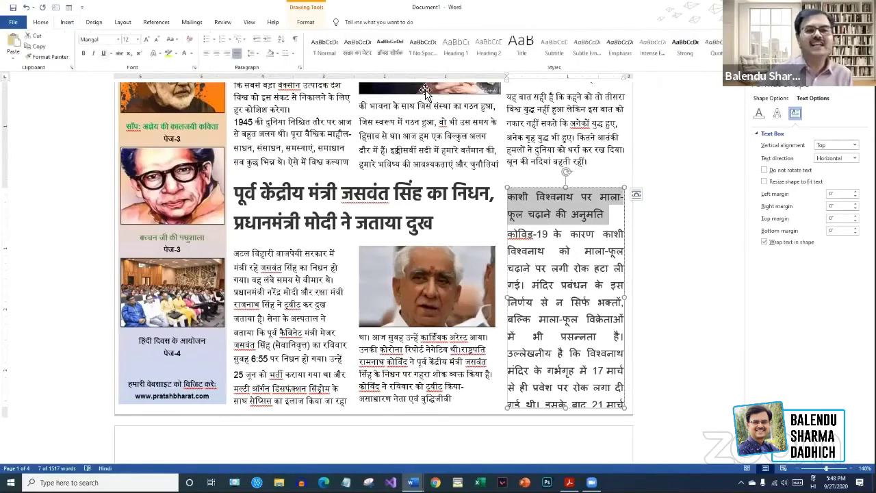
click(390, 49)
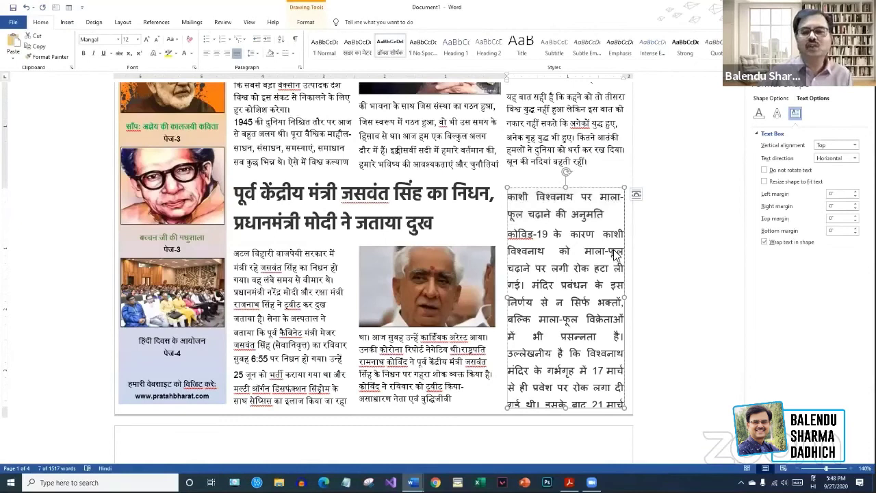
drag(590, 216, 512, 194)
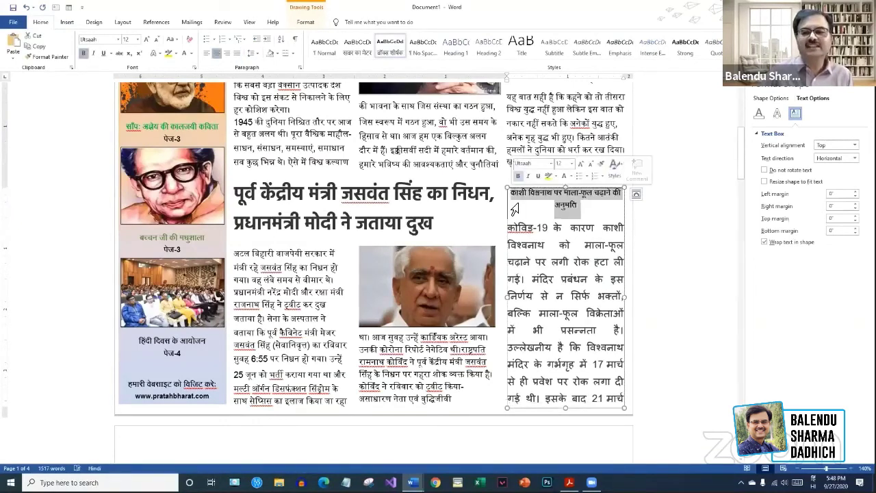
click(138, 39)
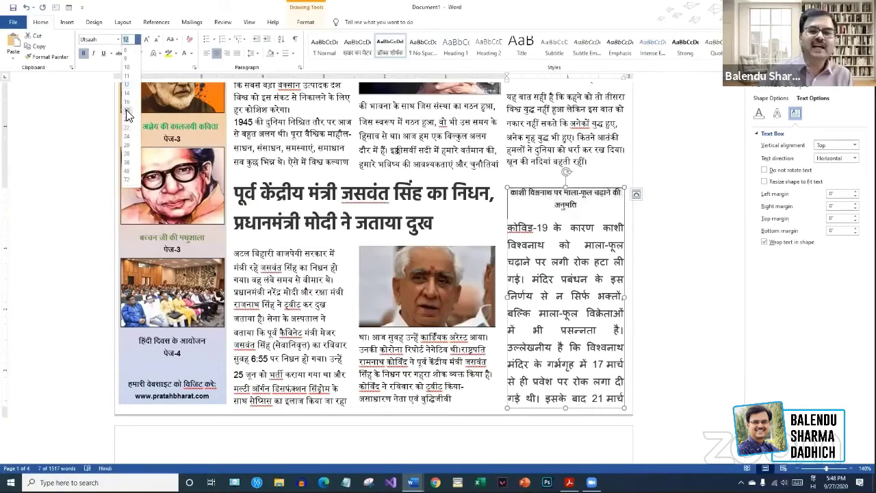
click(126, 111)
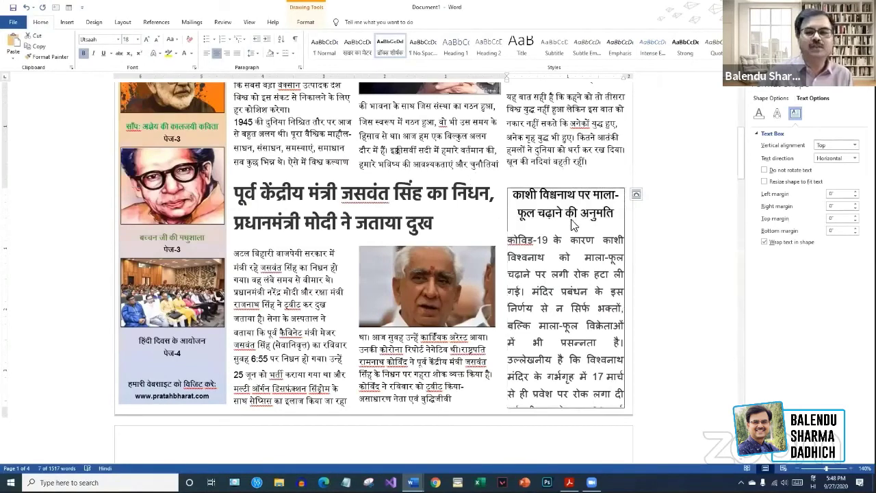
- Apply the "खबर का मैटर" style to all the text of the third-column story
click(579, 261)
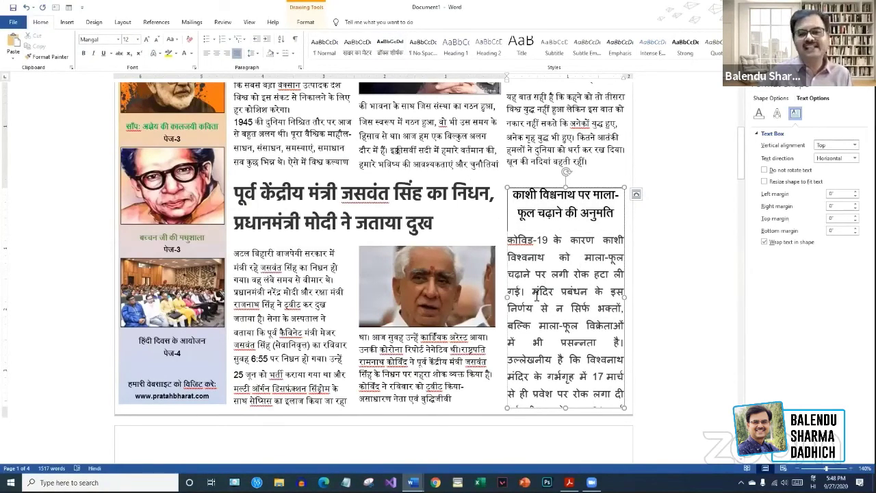
triple_click(514, 243)
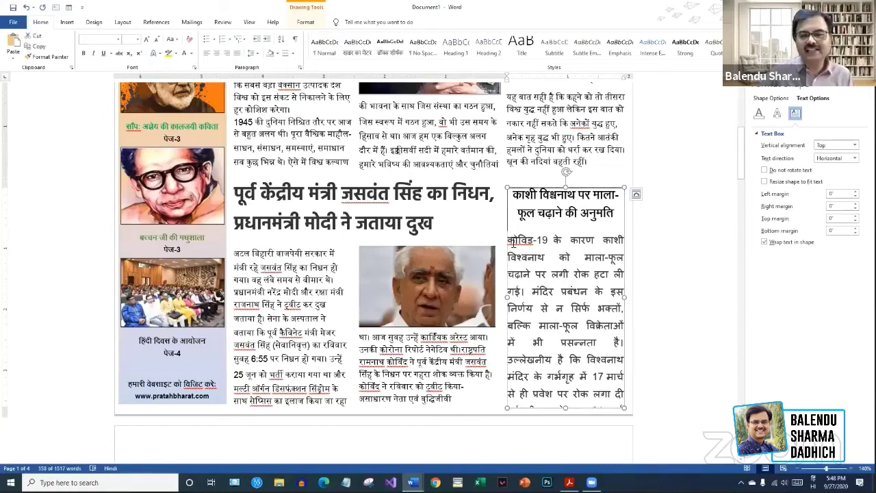
click(512, 245)
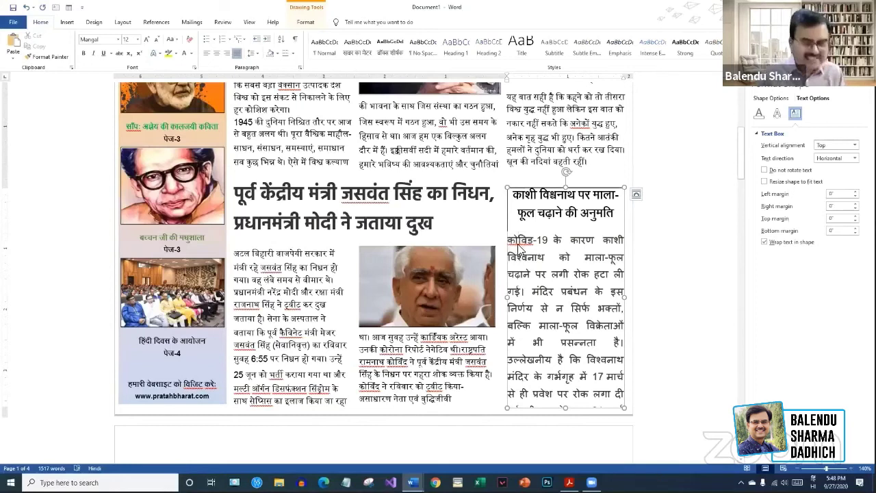
key(ctrl+a)
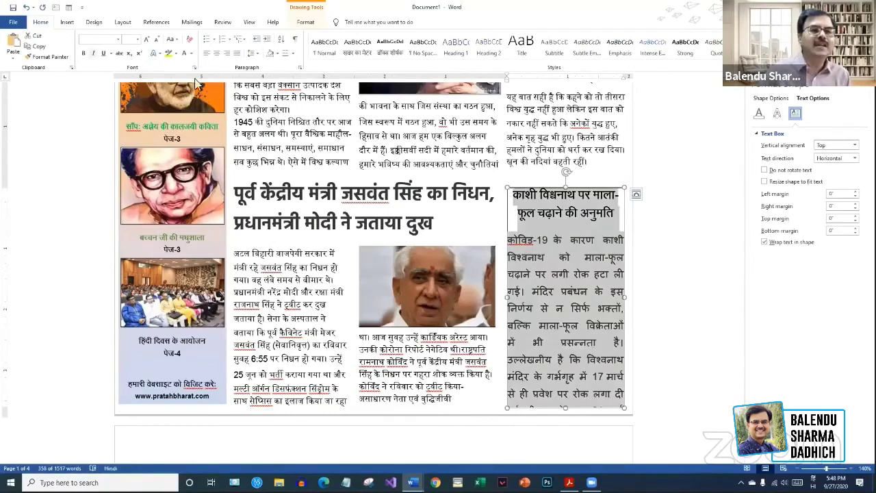
click(359, 46)
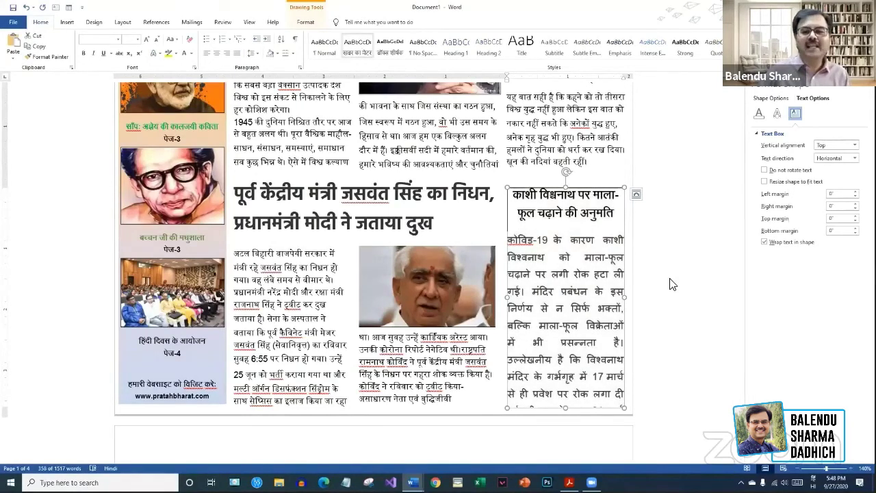
key(ctrl+z)
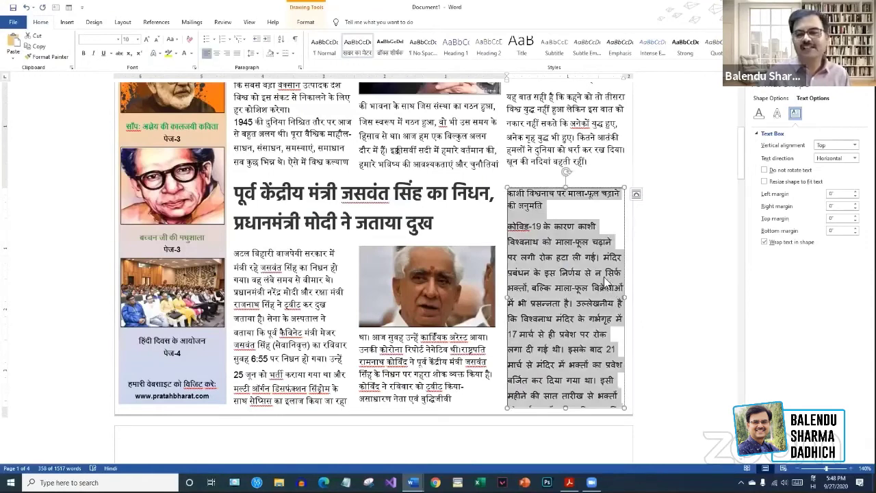
click(572, 262)
- Restyle only the headline "काशी विश्वनाथ पर माला-फूल चढ़ाने की अनुमति" with "बॉक्स शीर्षक" at font size 18
drag(545, 205, 505, 192)
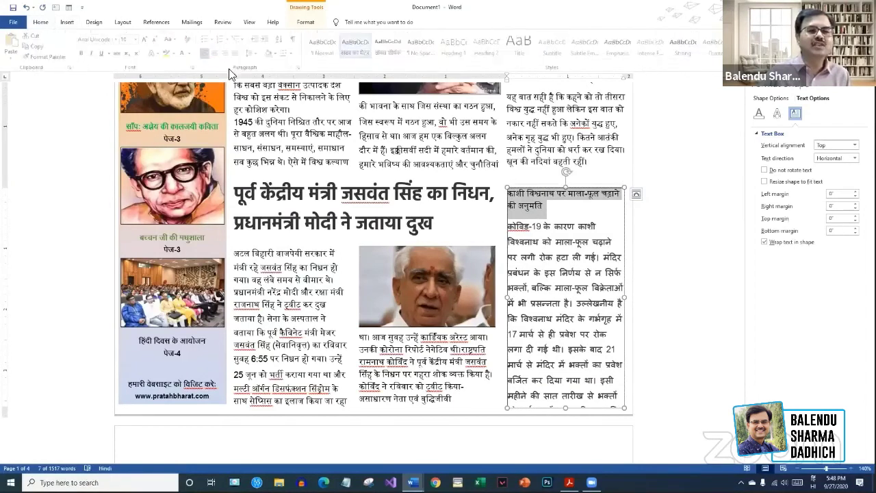
click(391, 46)
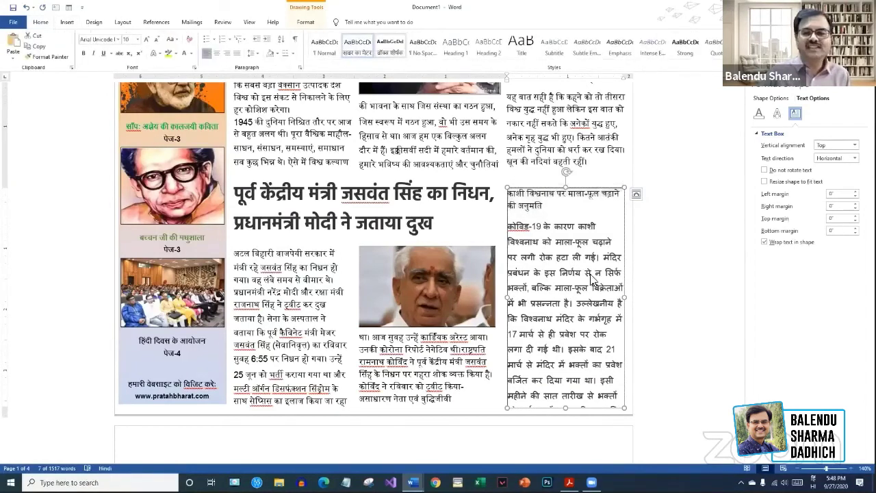
click(137, 39)
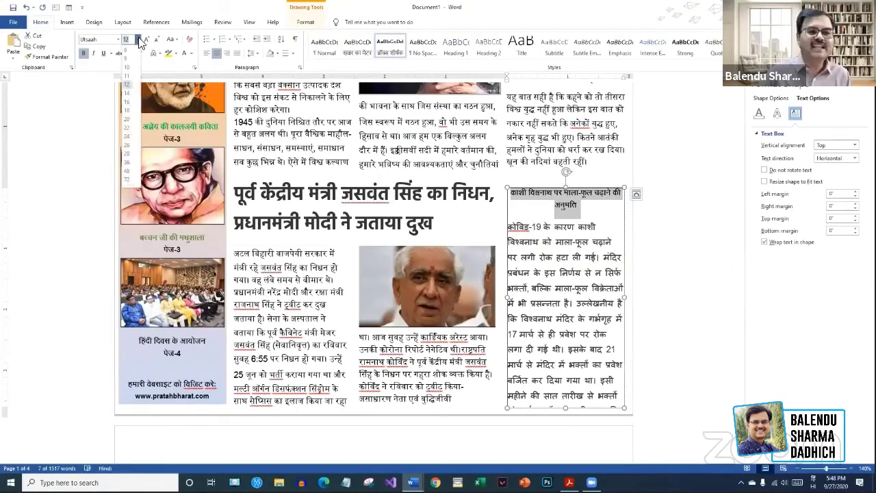
click(127, 112)
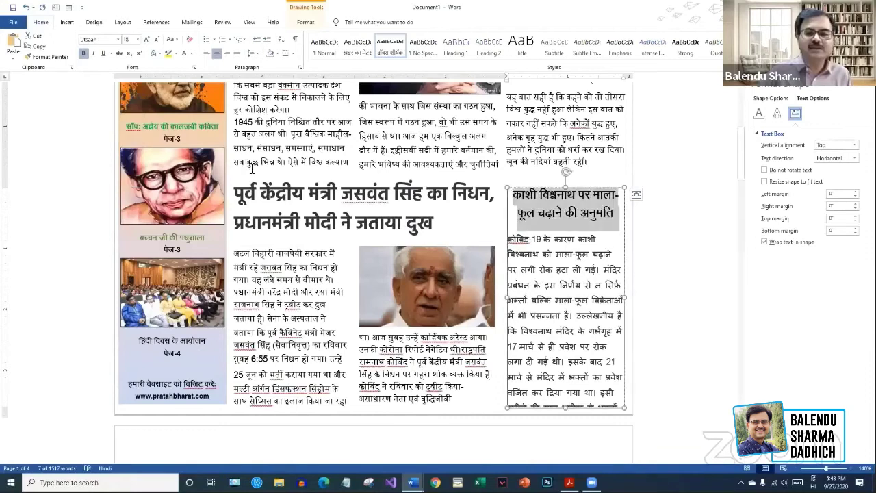
- Reapply the "खबर का मैटर" style to the third-column story's body text, from "कोविड-19" through the remaining lines in the box
click(574, 274)
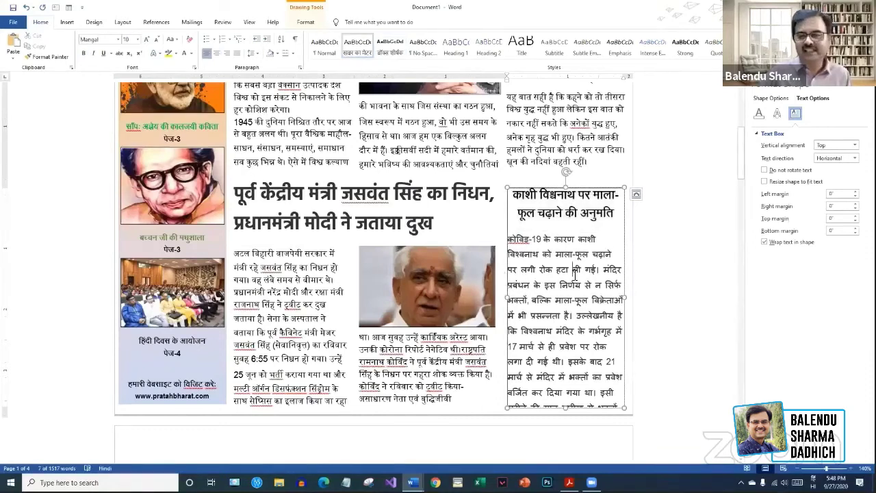
click(510, 240)
key(ctrl+shift+End)
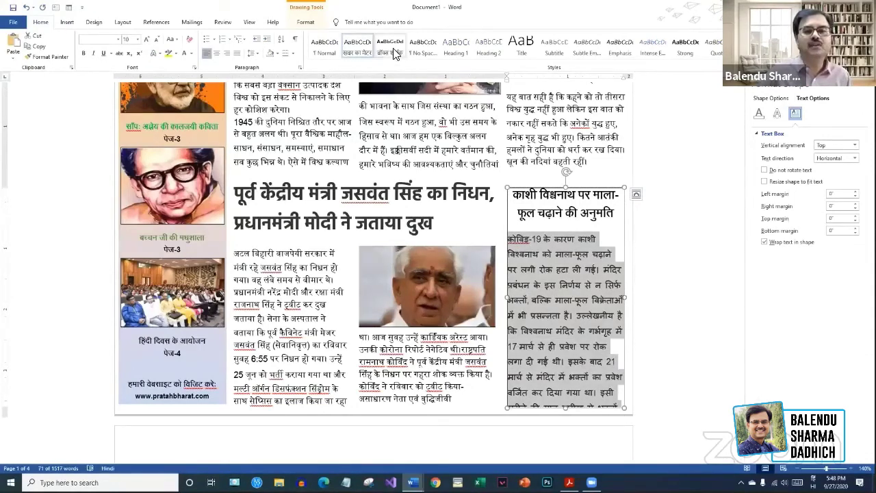
click(395, 55)
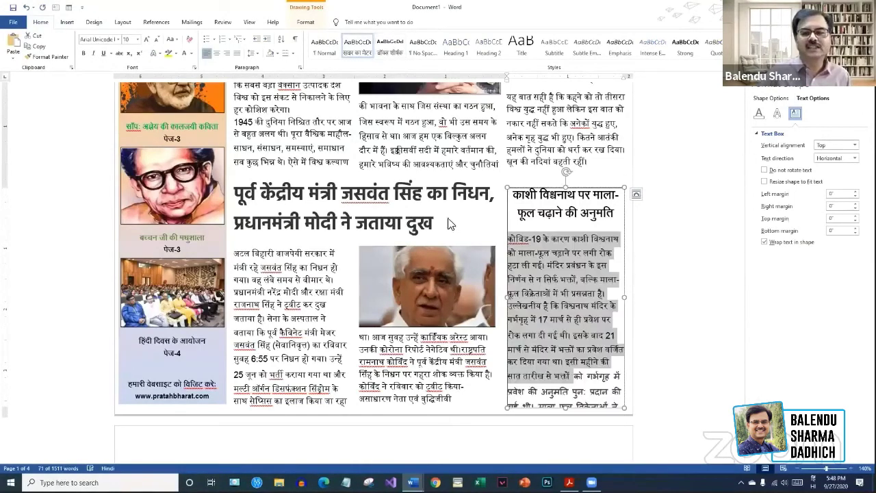
click(574, 384)
drag(572, 381, 626, 430)
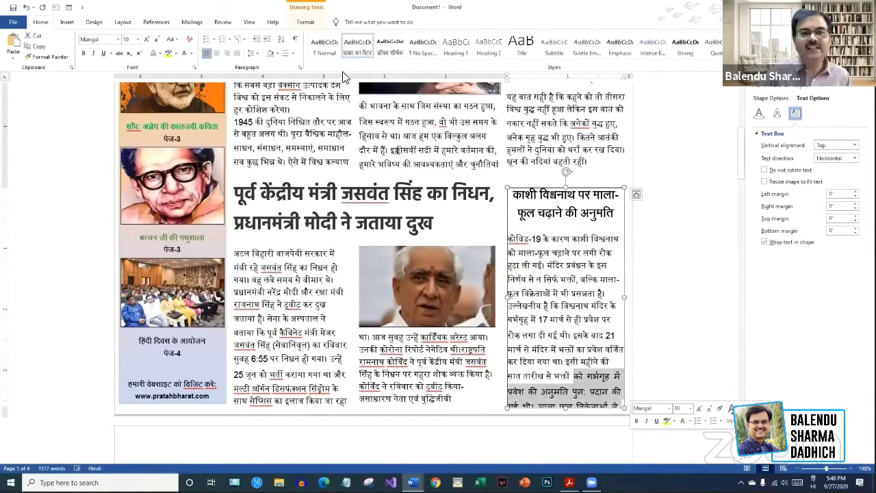
click(355, 53)
click(625, 398)
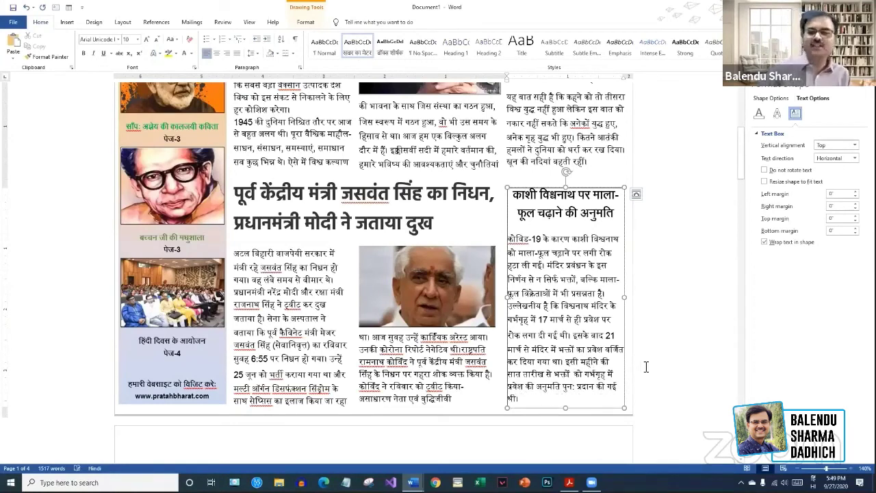
scroll(646, 409, up, 8)
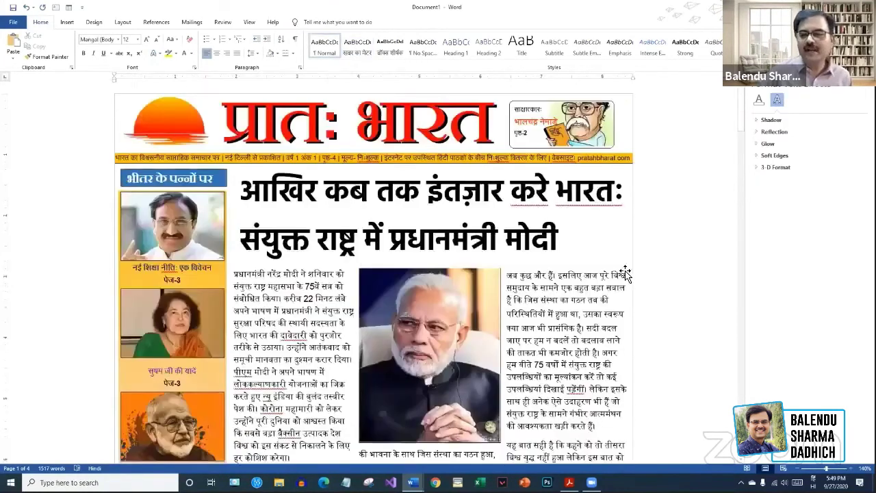
- Remove the outline from the third-column story's text box and look over the whole front page
scroll(646, 283, down, 7)
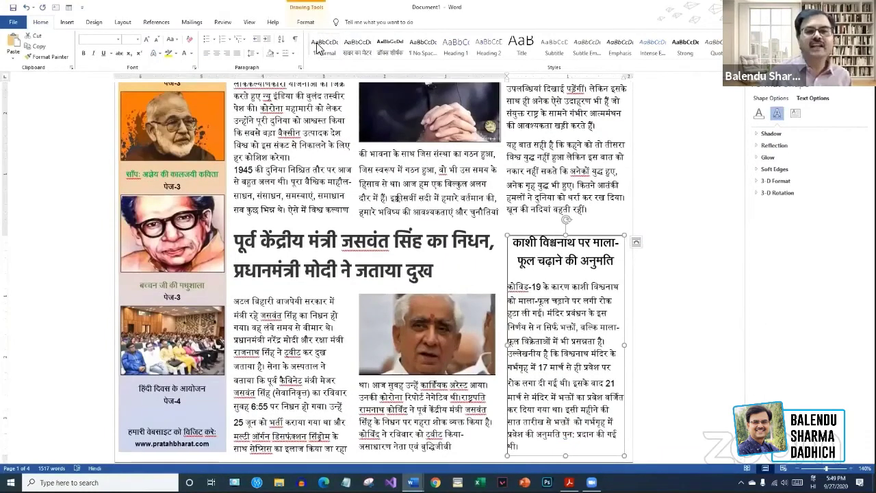
click(305, 22)
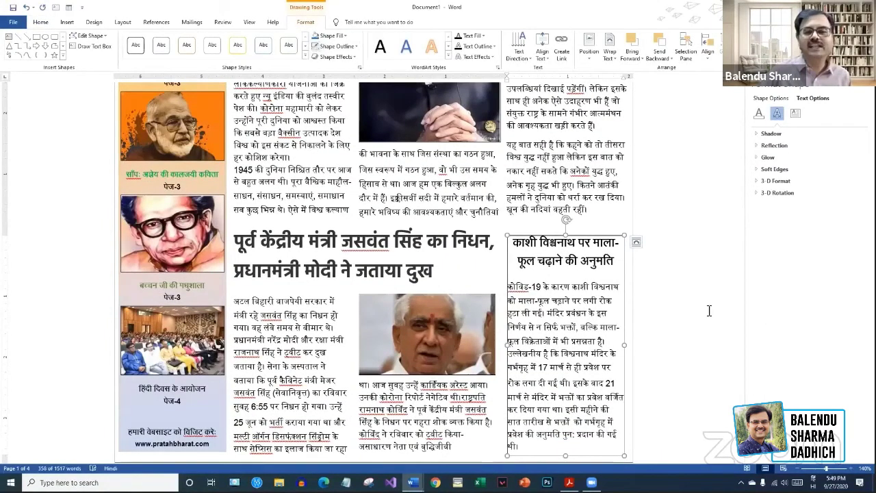
key(ctrl+Home)
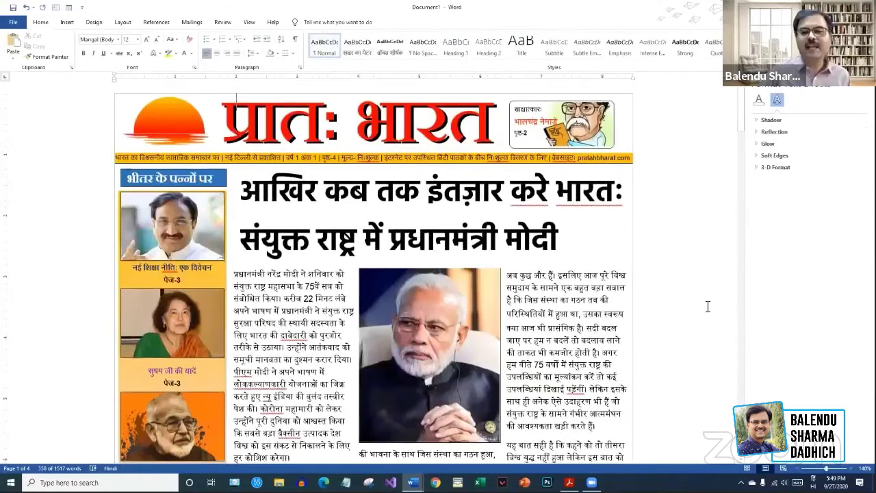
scroll(706, 306, down, 13)
scroll(707, 307, up, 7)
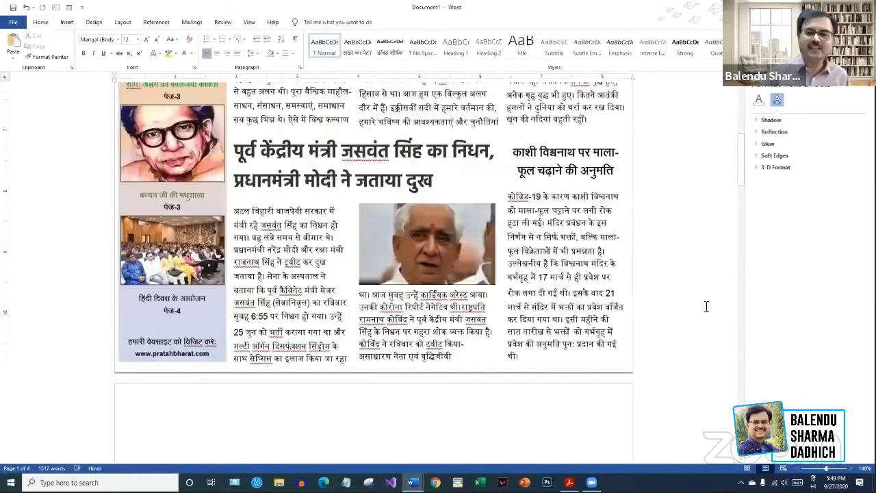
scroll(707, 307, up, 5)
scroll(705, 304, down, 3)
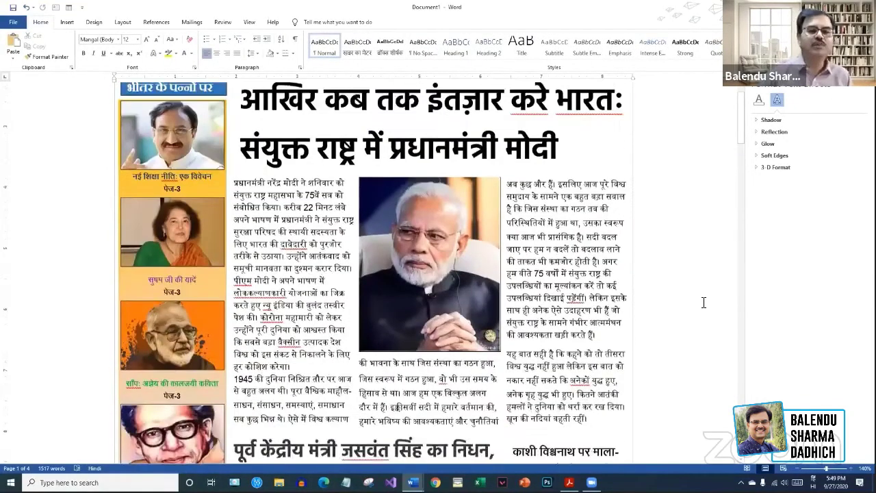
scroll(702, 321, up, 3)
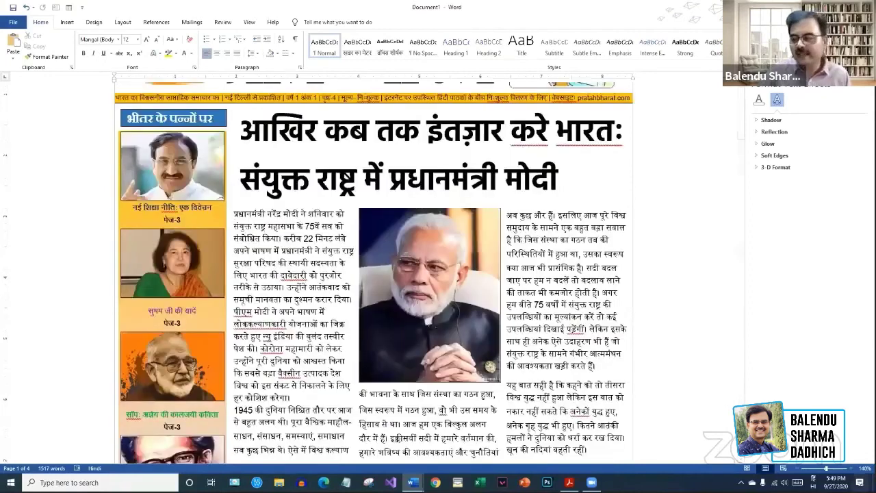
- Draw a black vertical line between the sidebar and the stories, from just below the dateline strip down to the page's lower edge
drag(822, 468, 817, 469)
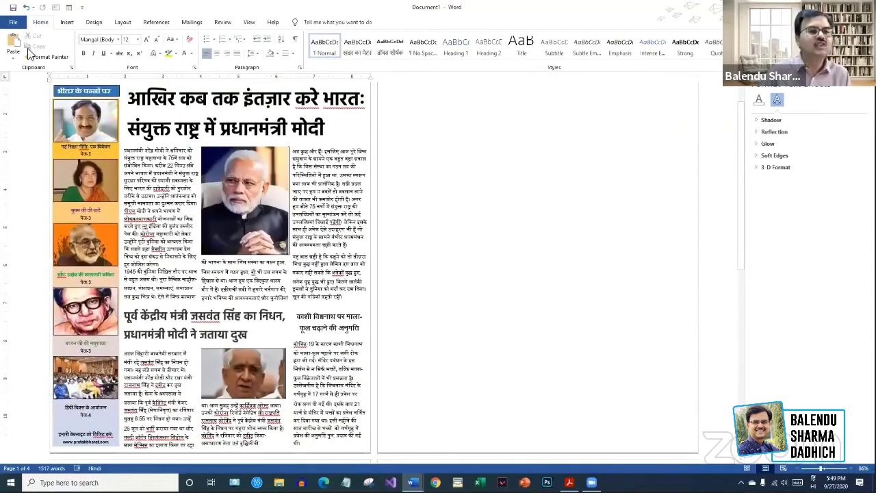
click(67, 22)
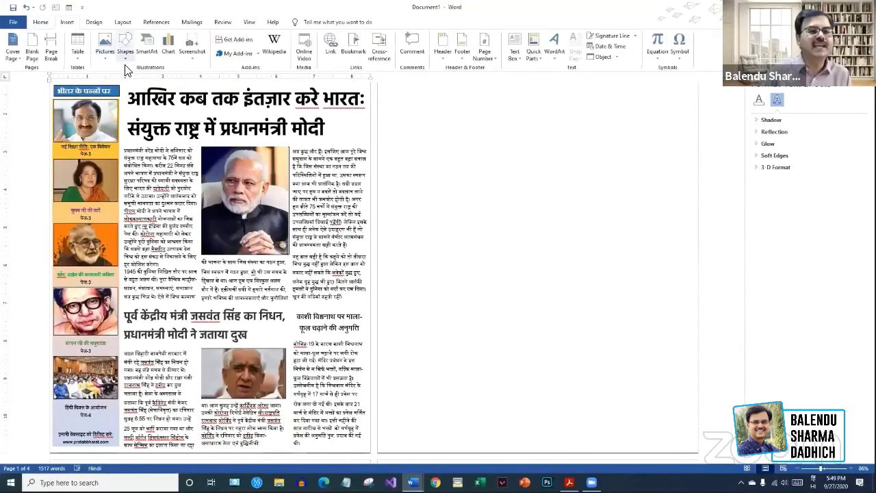
click(125, 60)
click(125, 87)
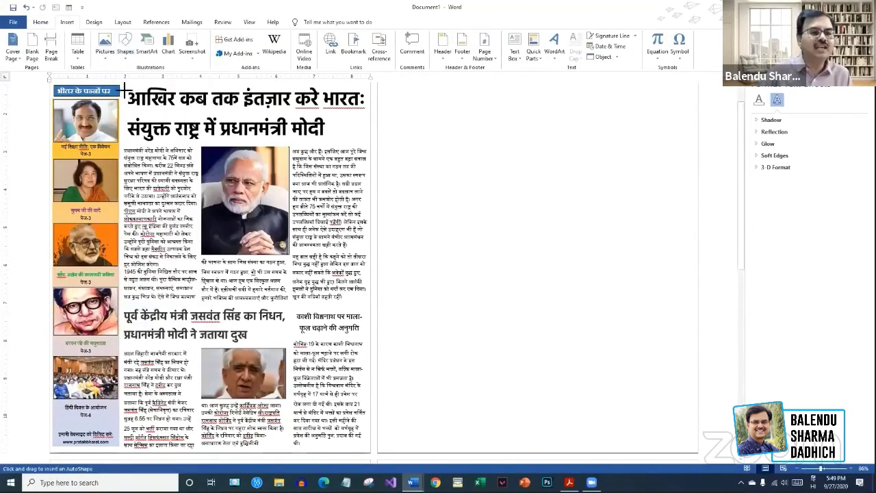
mouse_move(124, 90)
mouse_down()
mouse_move(135, 344)
mouse_move(124, 458)
mouse_up()
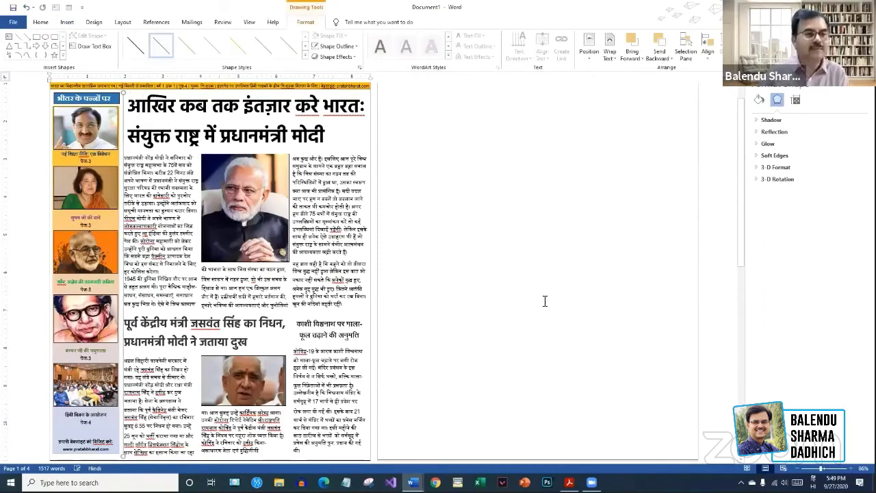
click(521, 193)
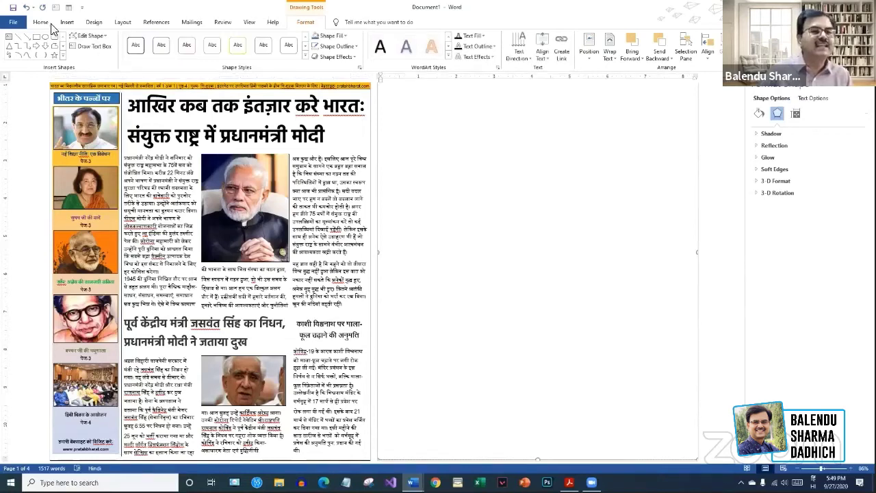
- Draw black divider lines: a horizontal one beneath the lead story and a vertical one between the second story and the third-column story
click(19, 38)
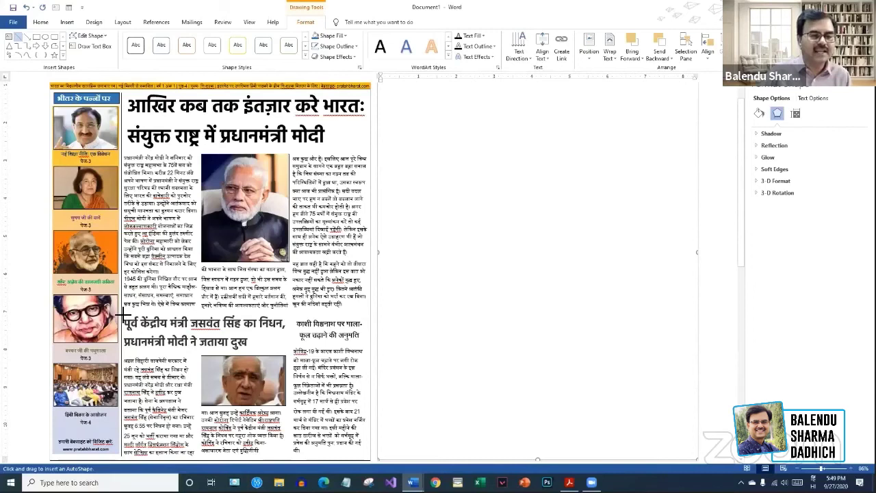
drag(124, 315, 372, 314)
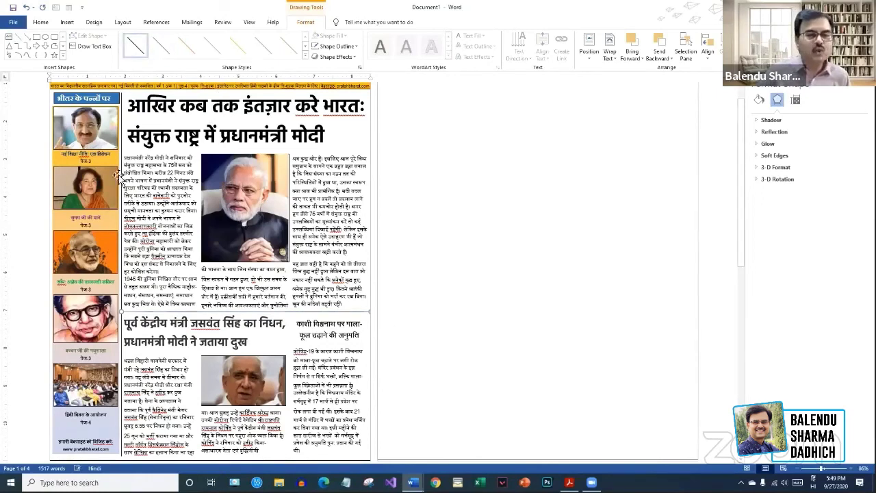
click(32, 41)
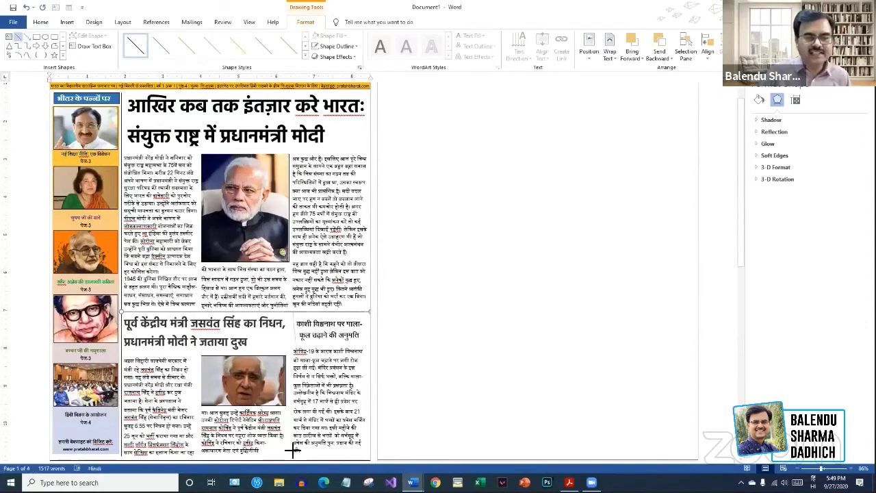
scroll(293, 456, down, 1)
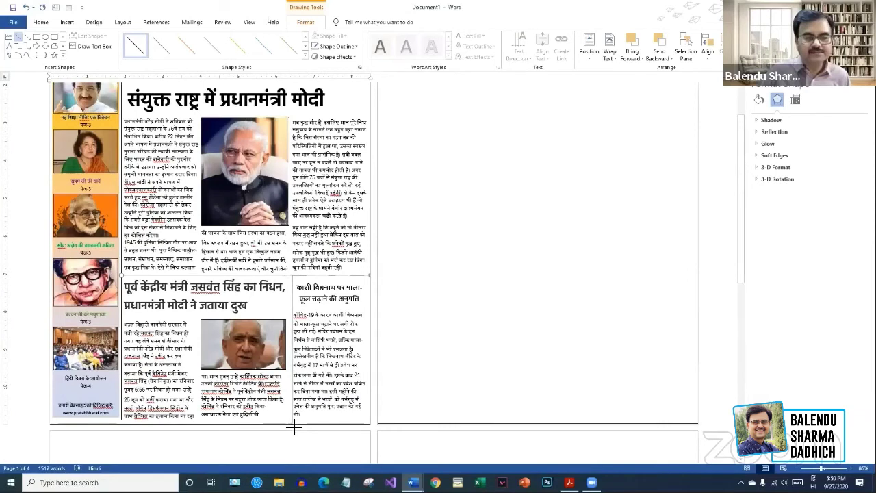
drag(293, 427, 290, 274)
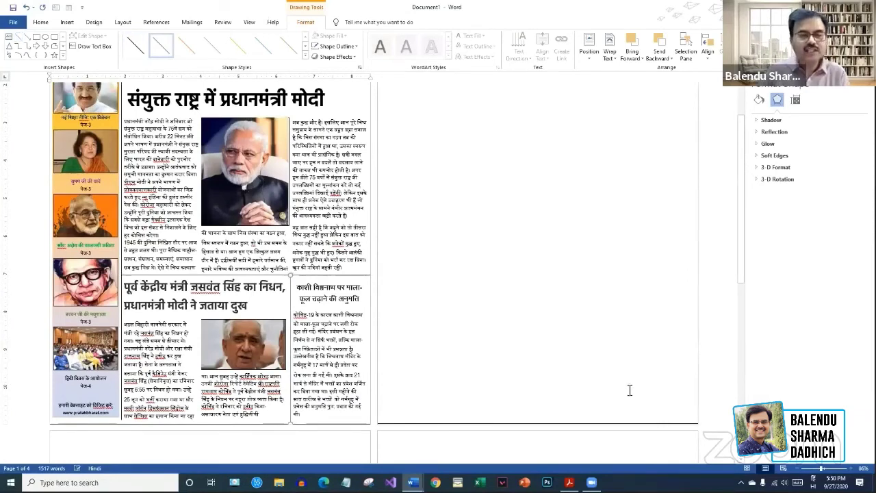
click(136, 45)
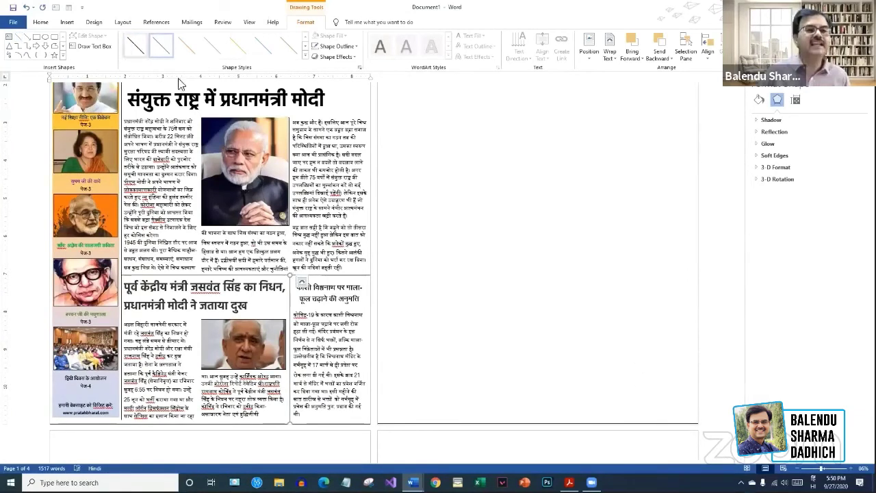
click(522, 219)
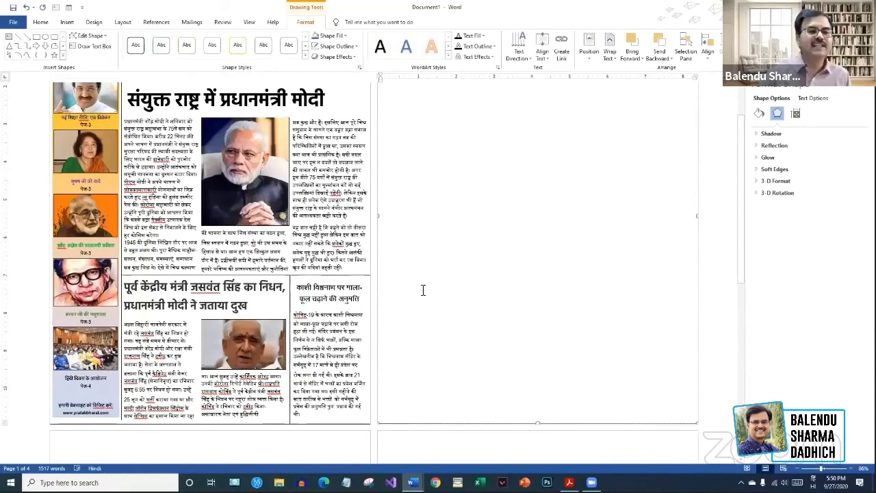
- Delete the empty text box that covers page 2
scroll(494, 258, up, 2)
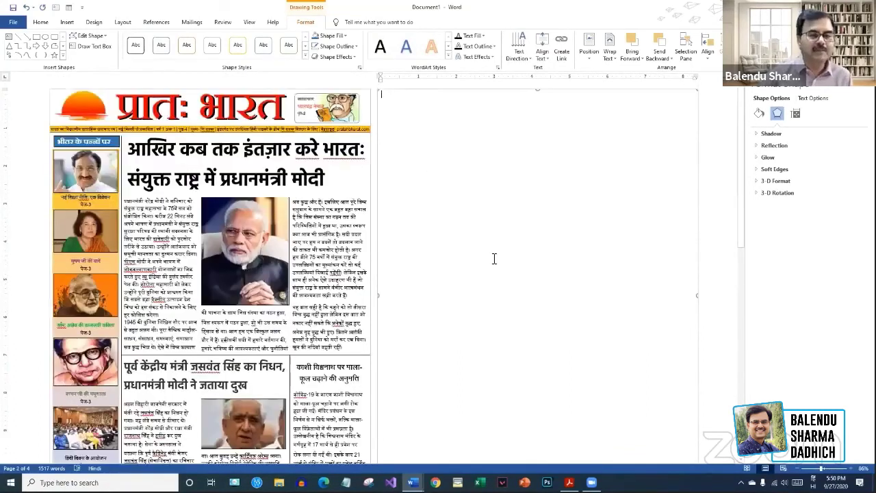
scroll(495, 258, down, 6)
scroll(493, 256, up, 6)
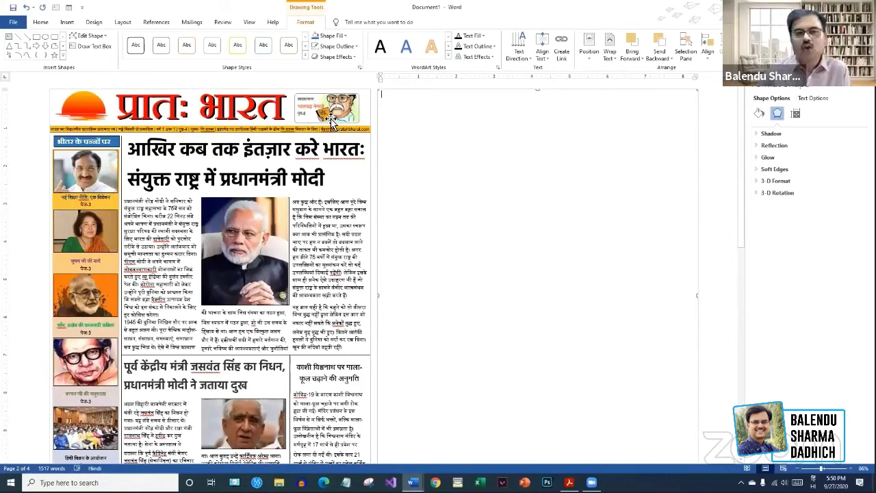
click(693, 259)
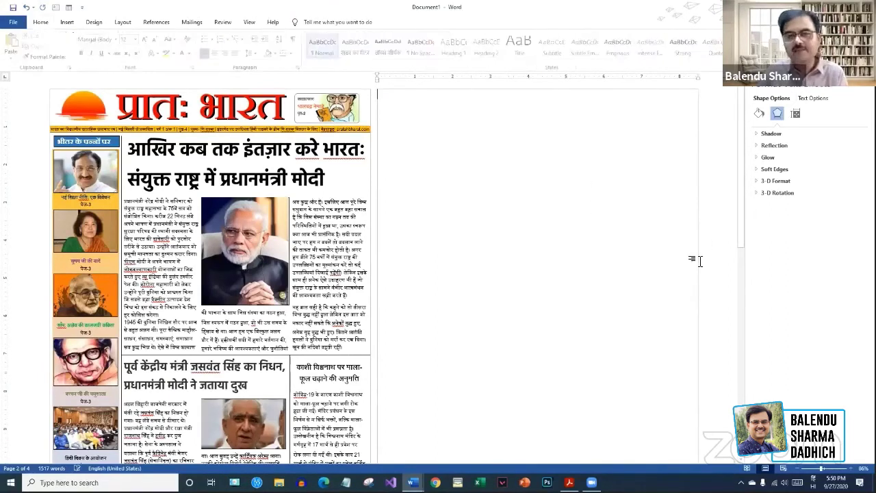
click(655, 227)
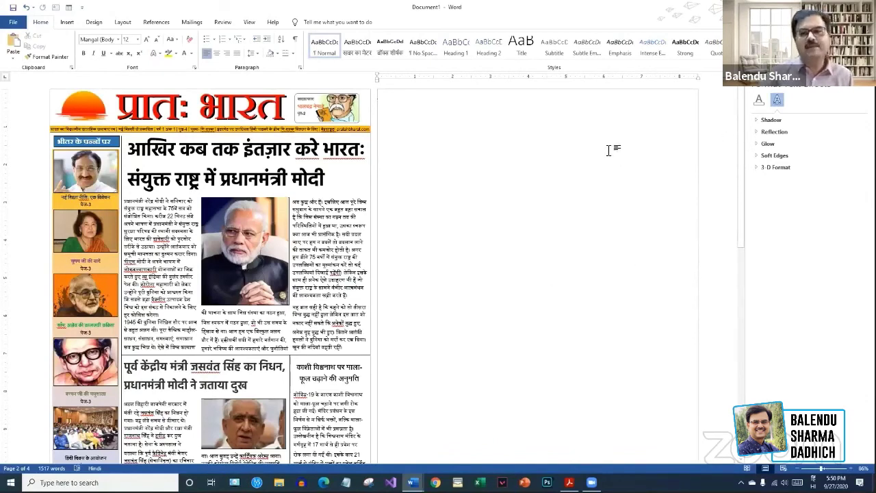
- Insert the text of the file "10 भालचंद्र नेमाडे साक्षात्कार.docx" onto page 2
click(67, 22)
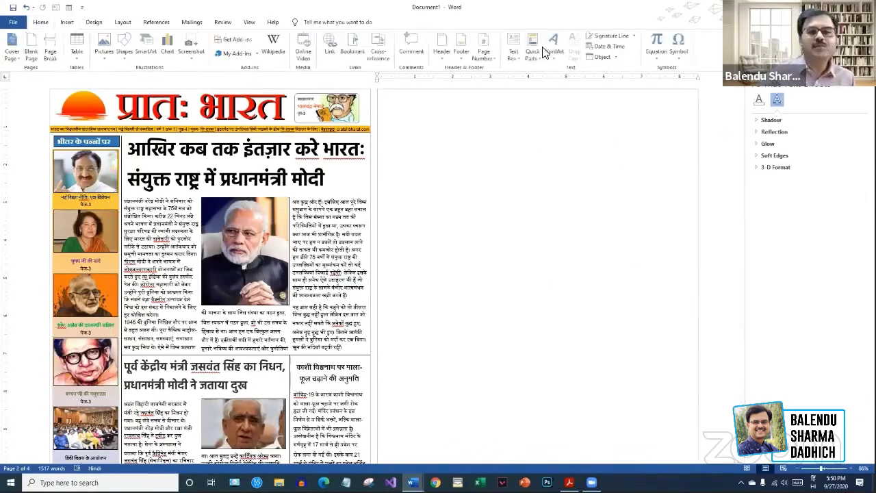
click(615, 59)
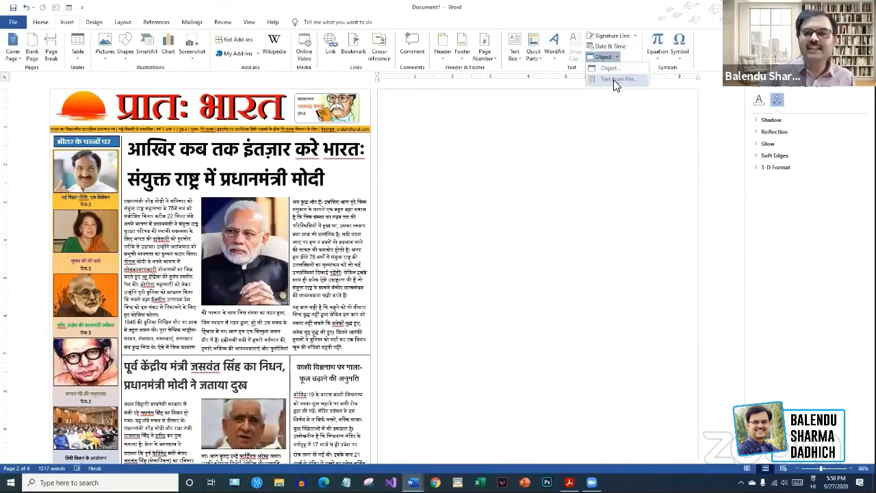
click(615, 80)
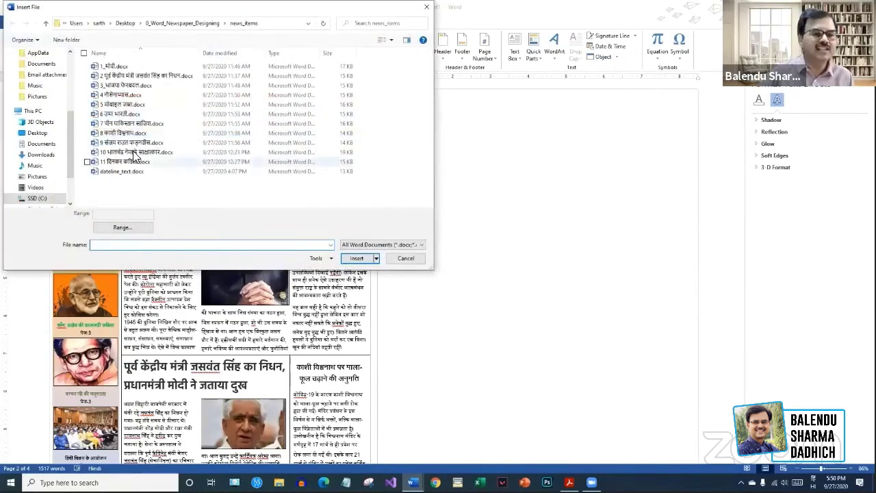
click(137, 152)
click(357, 260)
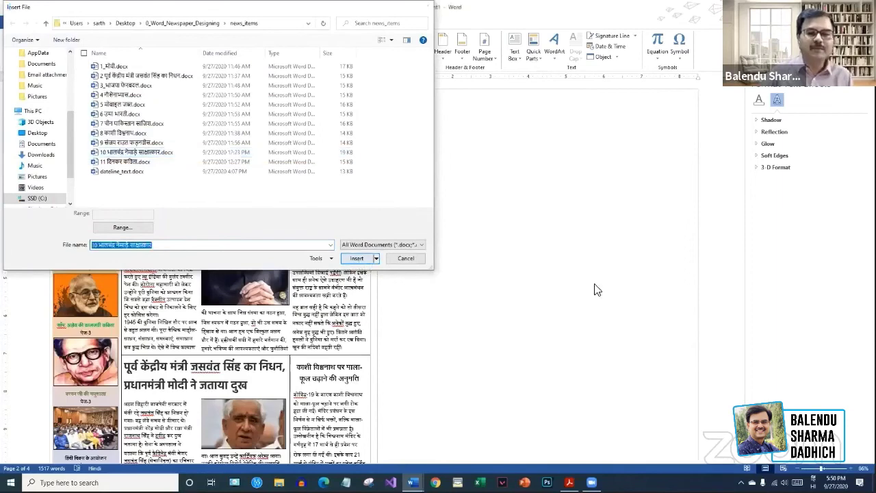
scroll(556, 243, down, 3)
scroll(556, 243, down, 3)
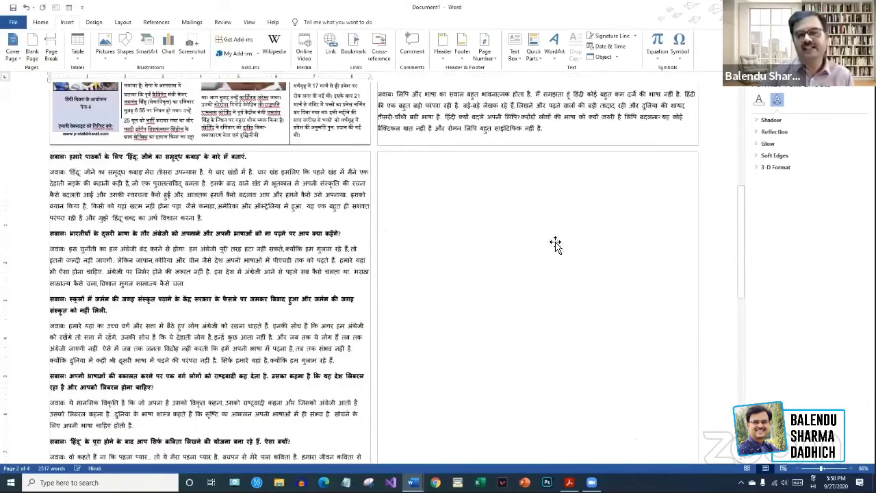
scroll(528, 198, up, 5)
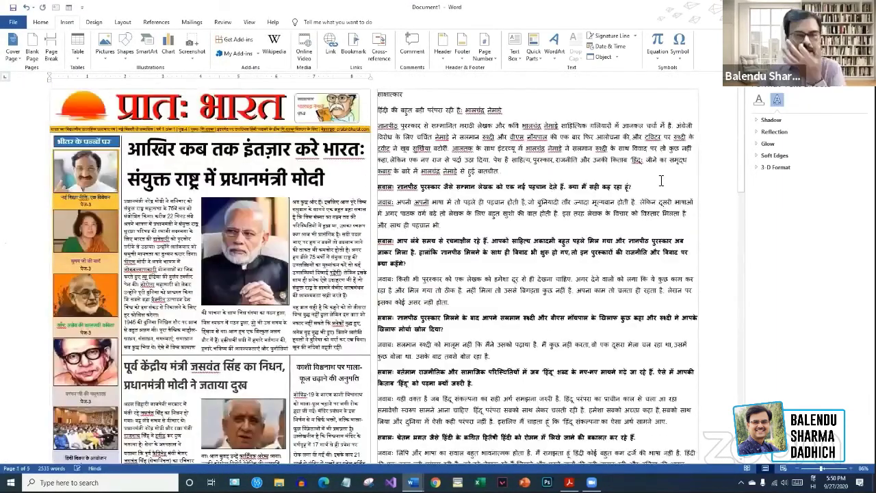
- Draw a text box across the full width of page 2 at its top, over the interview's first two lines
click(449, 127)
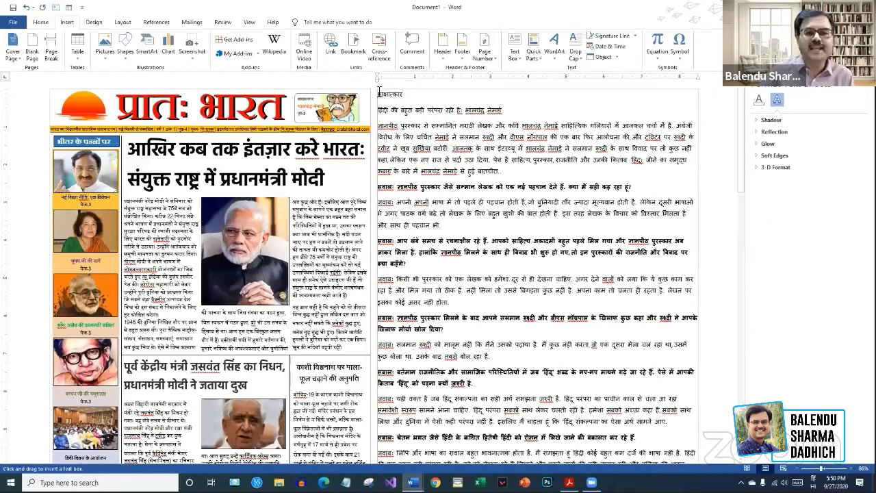
mouse_move(381, 89)
mouse_down()
mouse_move(496, 111)
mouse_move(697, 117)
mouse_up()
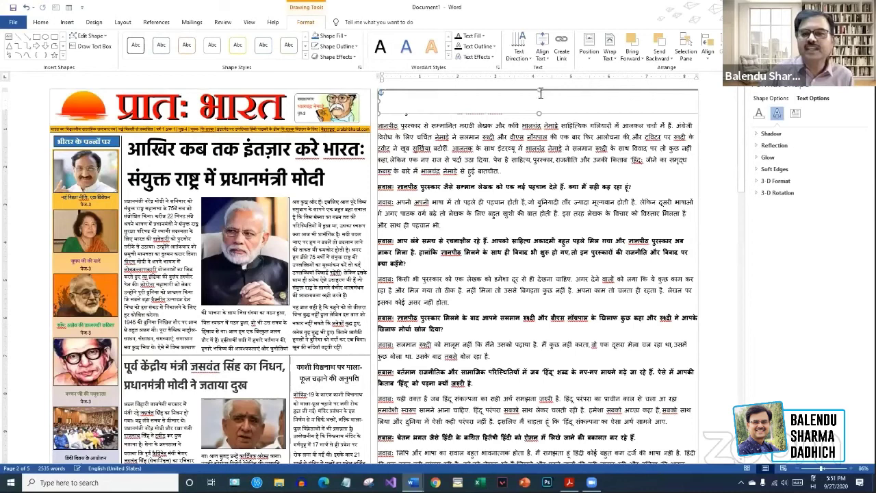
click(495, 153)
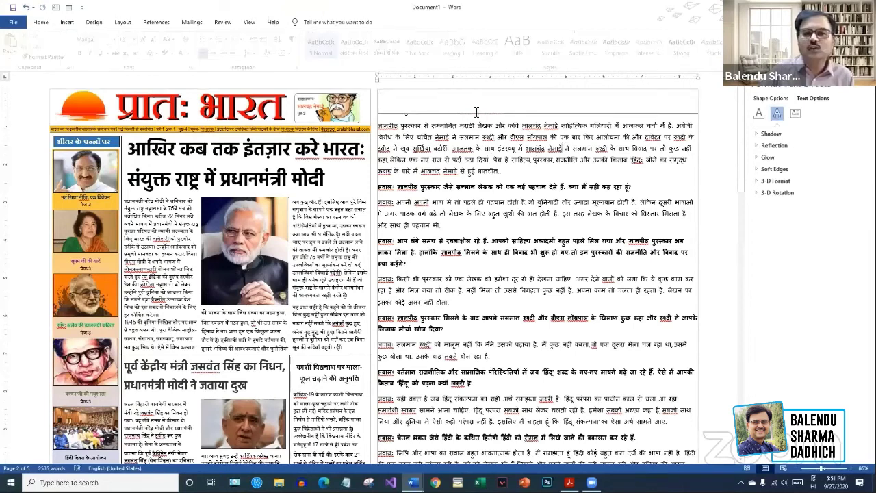
- Set the text wrapping of page 2's top text box to Square so the interview flows around it
click(401, 114)
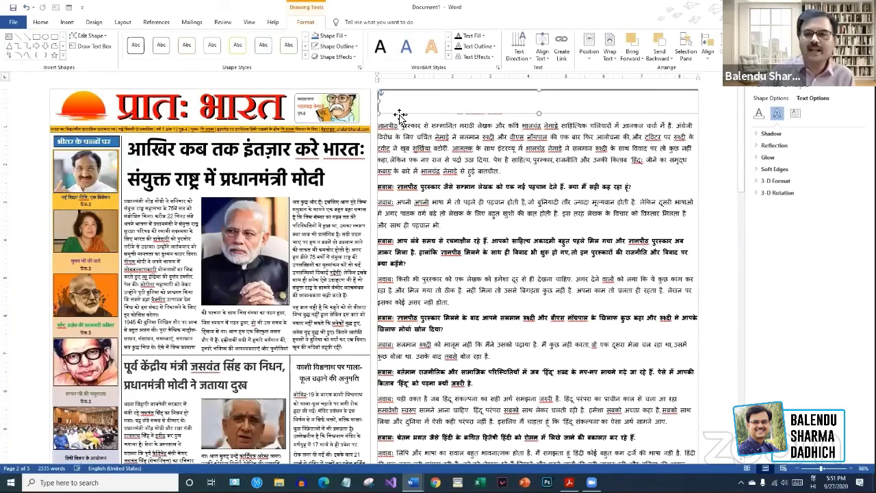
click(493, 148)
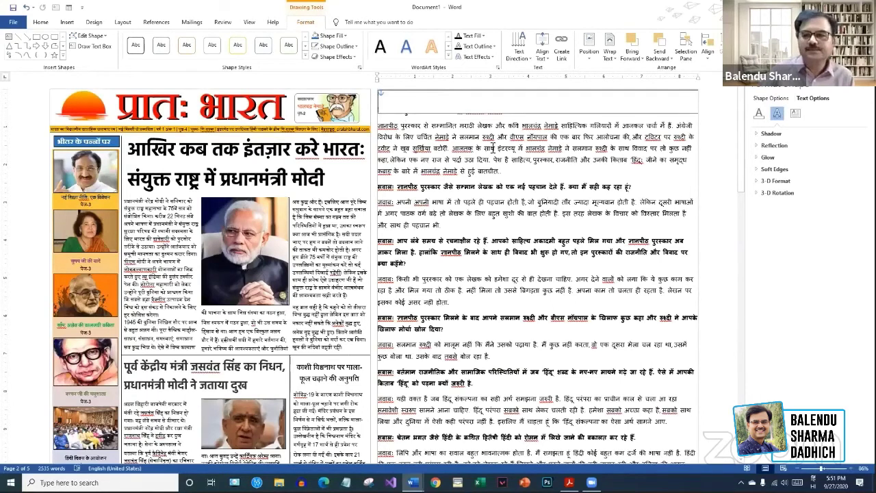
click(444, 114)
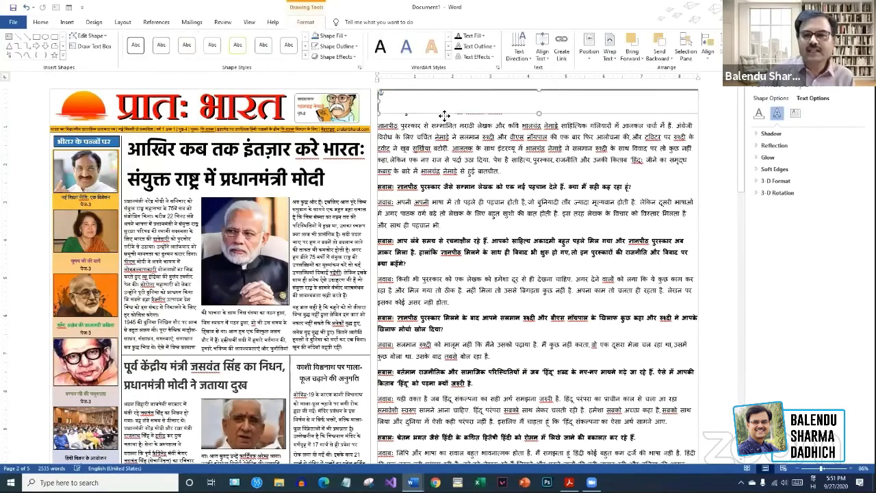
right_click(445, 115)
mouse_move(487, 249)
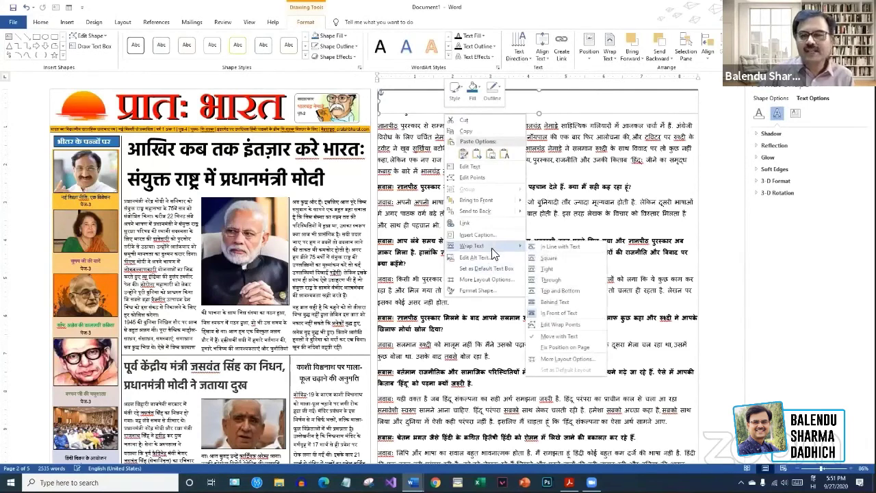
click(564, 252)
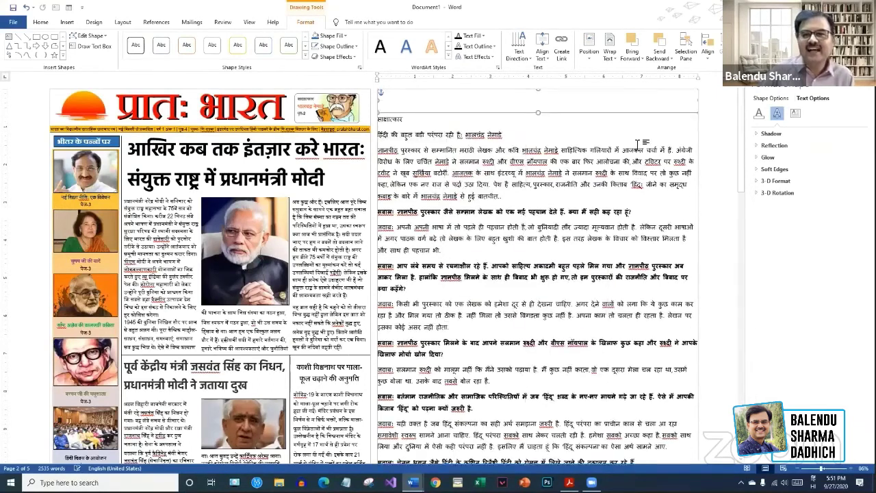
- Reduce the height of page 2's top text box to a thin strip above the interview
click(507, 109)
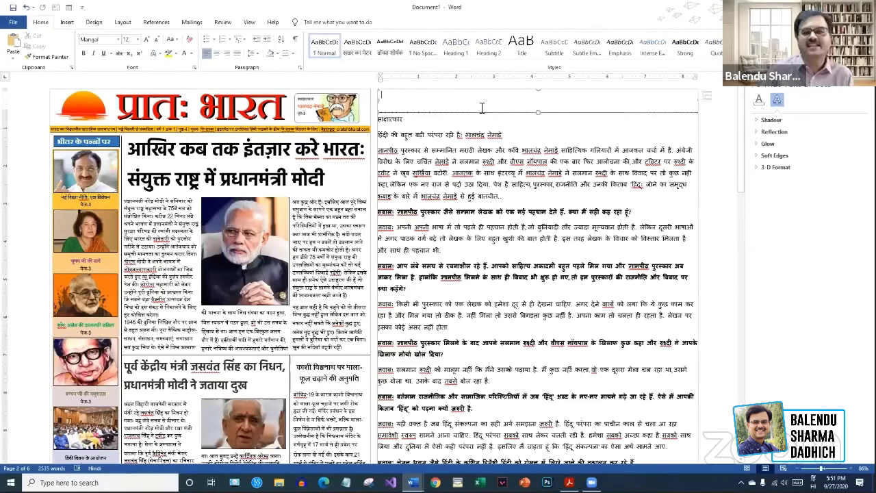
click(479, 110)
drag(538, 112, 541, 105)
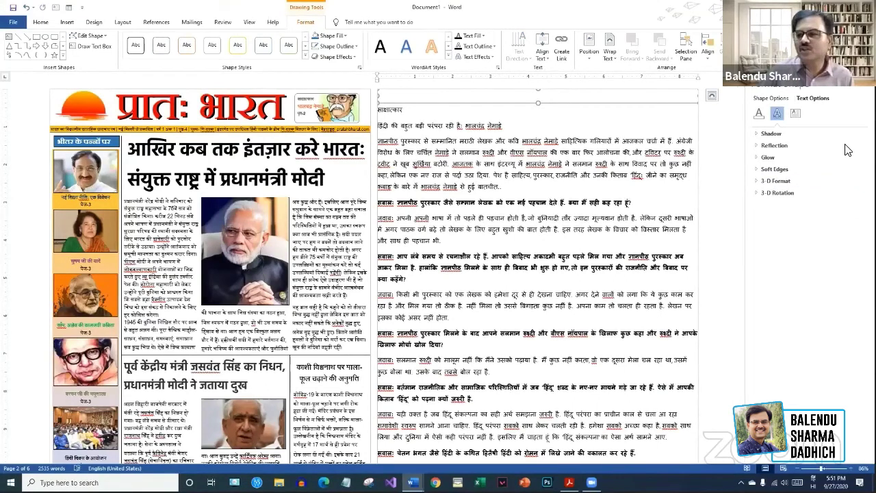
- Set the left, right, top and bottom inner margins of page 2's header strip to 0
click(796, 114)
double_click(841, 194)
text(0)
double_click(841, 206)
text(0)
double_click(842, 219)
text(0)
double_click(843, 230)
text(0)
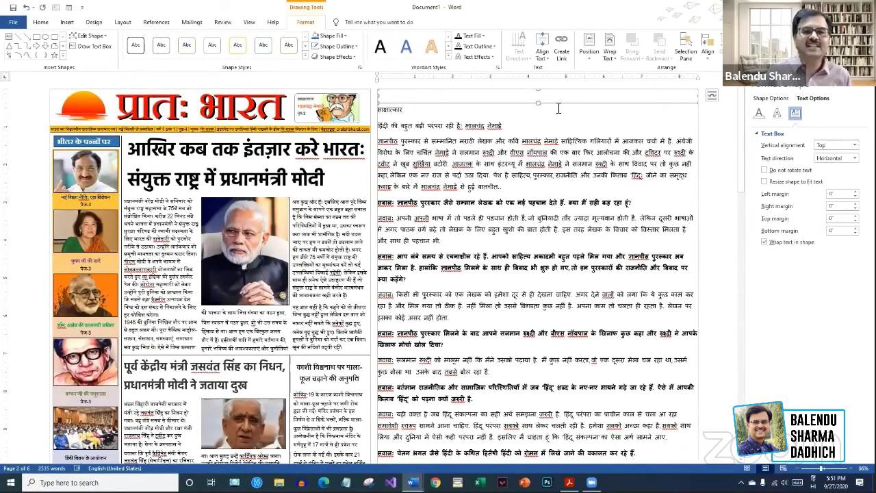
- Fill page 2's header strip with the standard orange colour
click(345, 36)
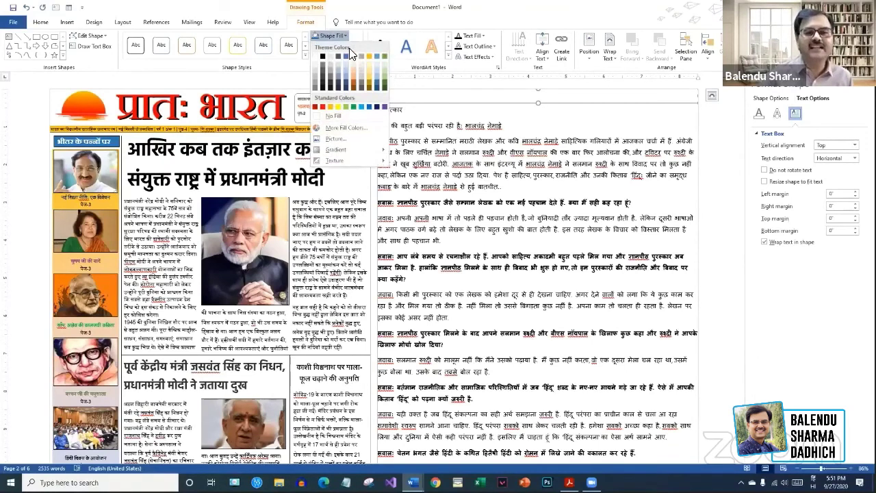
click(330, 107)
click(604, 124)
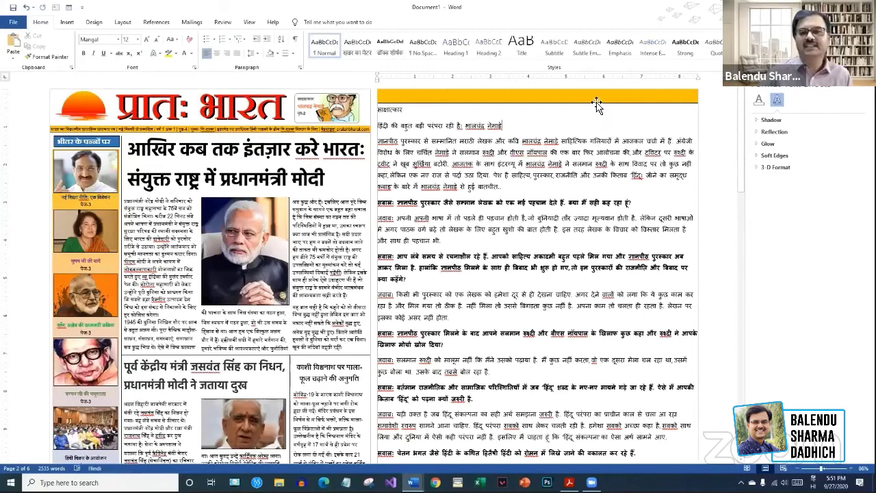
- Enter the Hindi section title "प्रातःभारत साहित्य" in the orange header strip
click(597, 103)
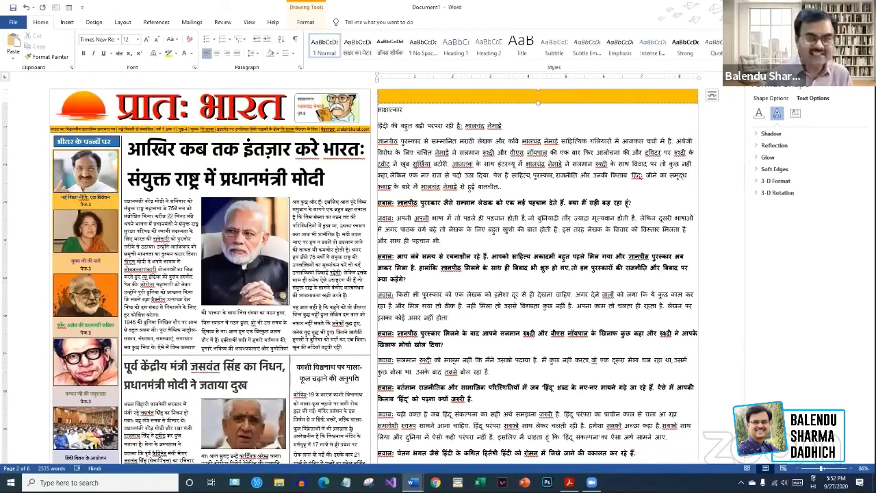
click(574, 96)
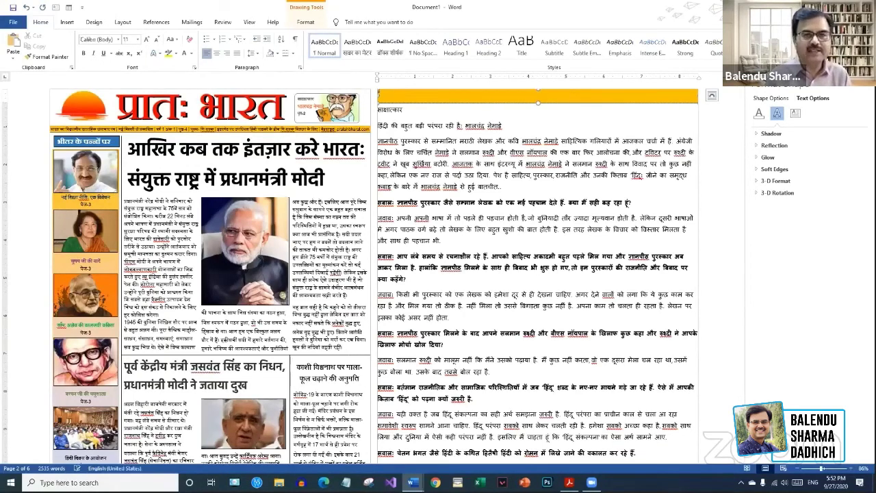
key(alt+shift)
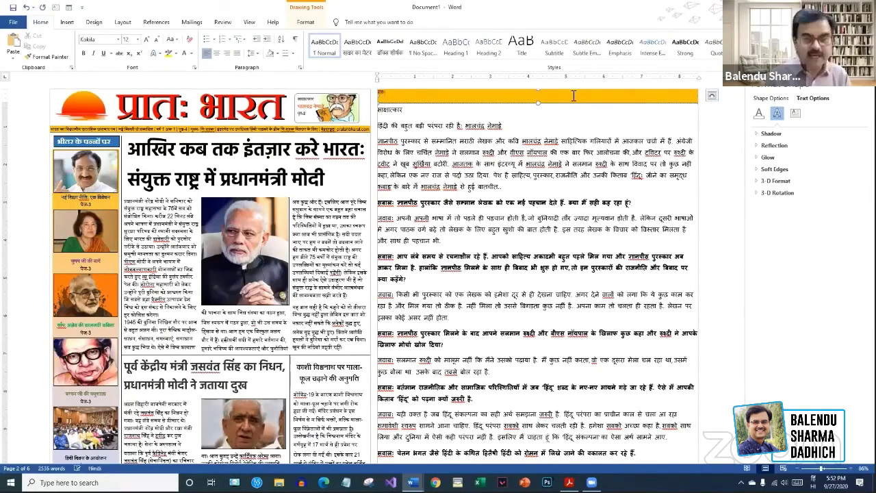
text(ः भारत प्रतिनिधि)
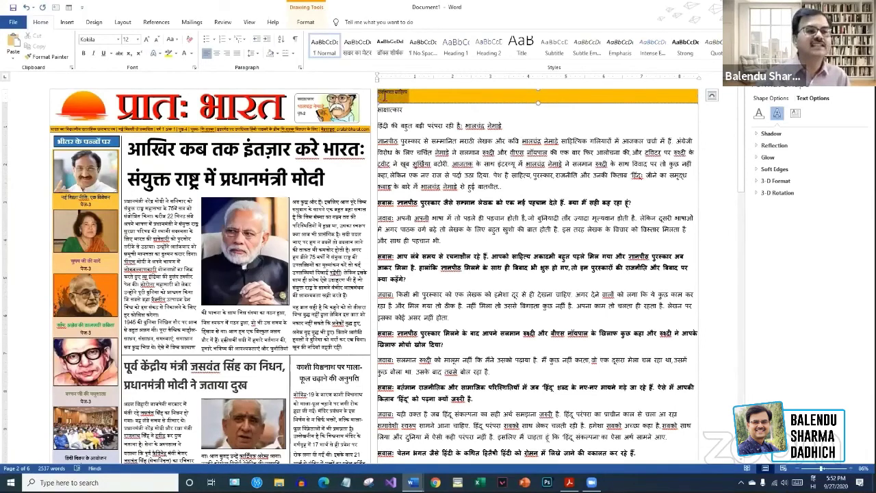
- Format the header strip's title in the Aparajita font at size 24
click(137, 39)
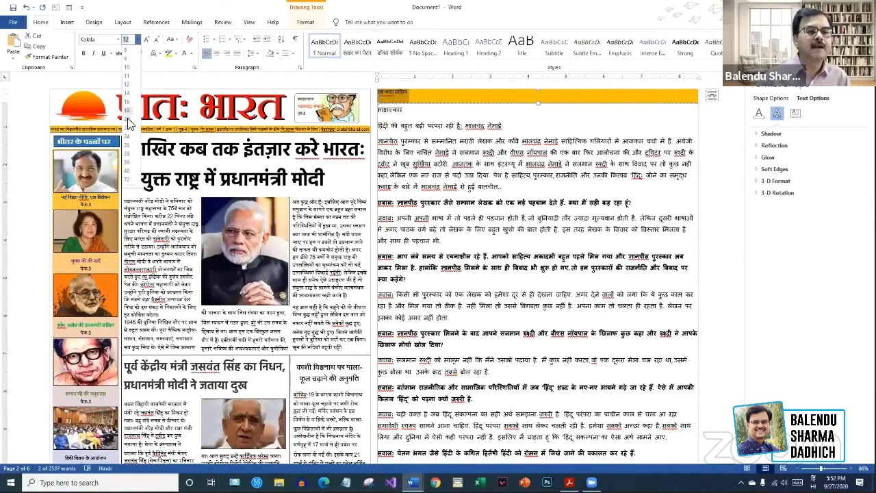
click(127, 118)
click(140, 39)
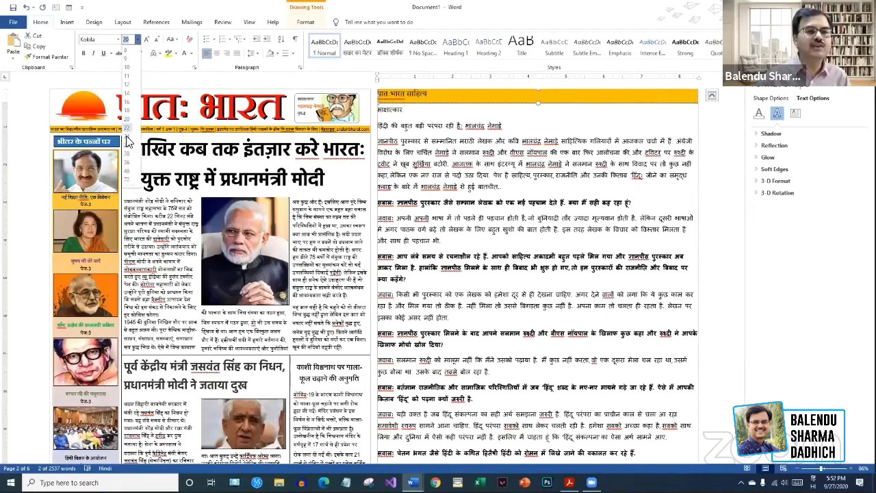
click(127, 136)
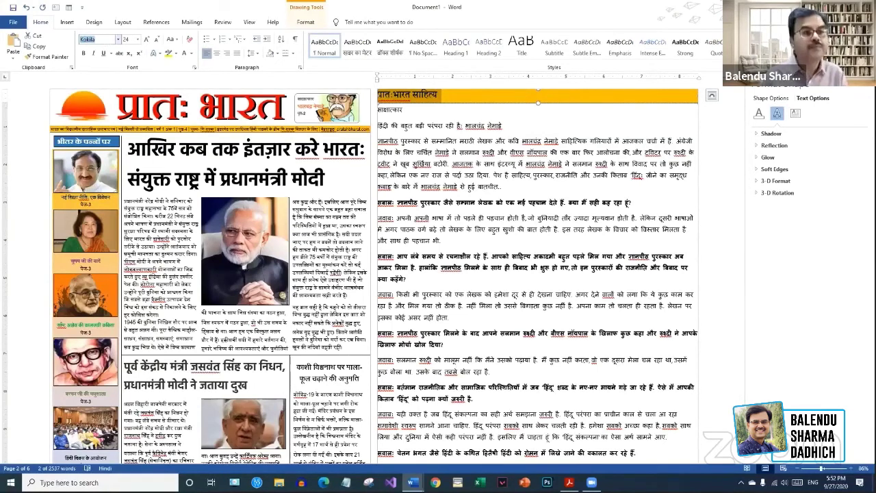
text(Aparajita)
key(Return)
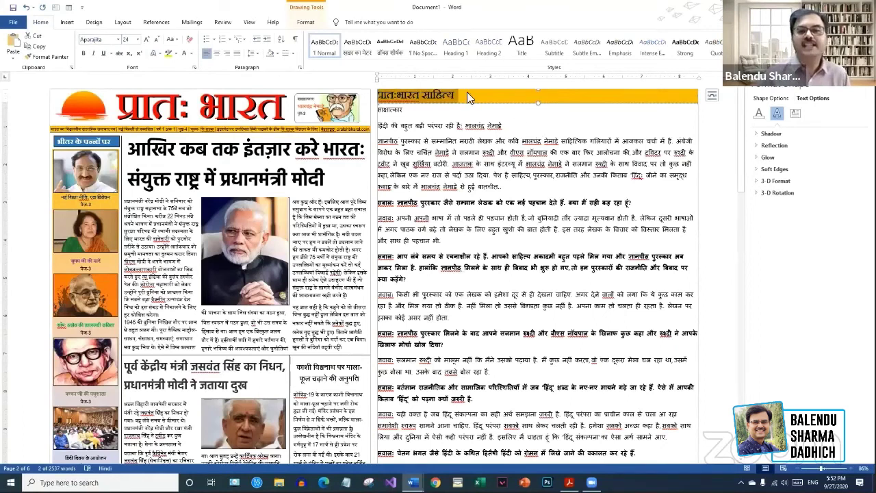
click(426, 97)
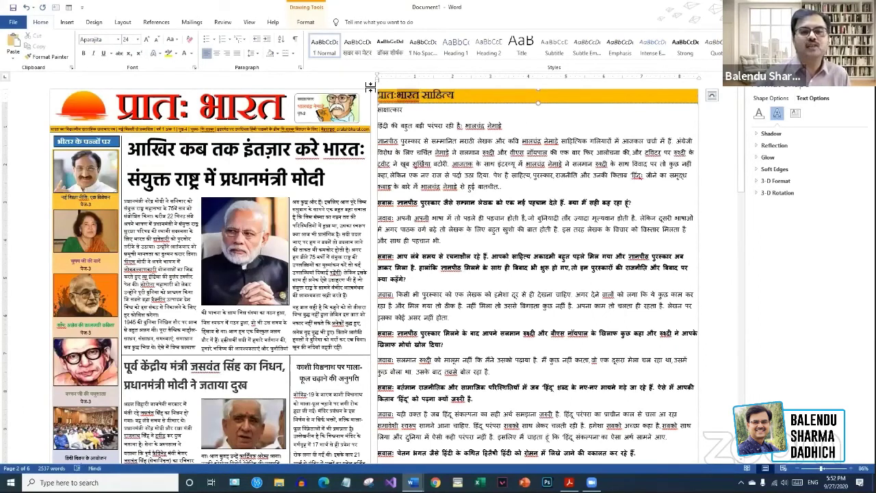
- Make both words of the header title, "प्रातःभारत" and "साहित्य", bold
double_click(408, 95)
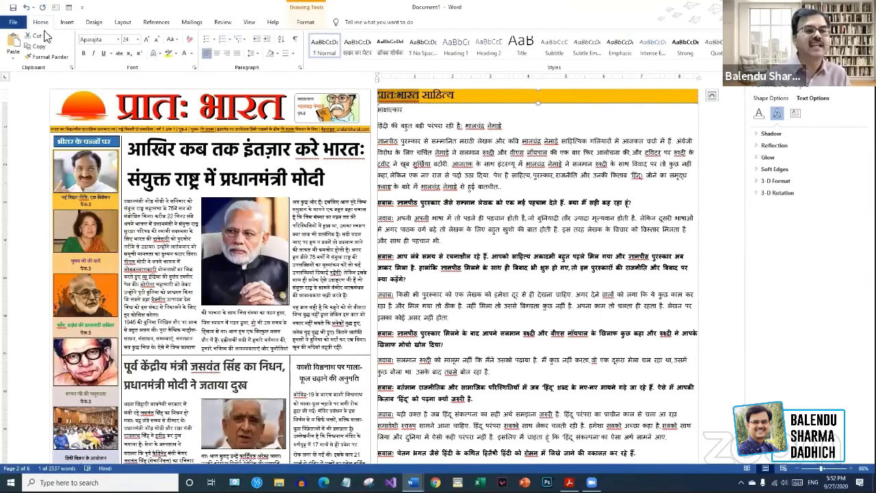
click(84, 52)
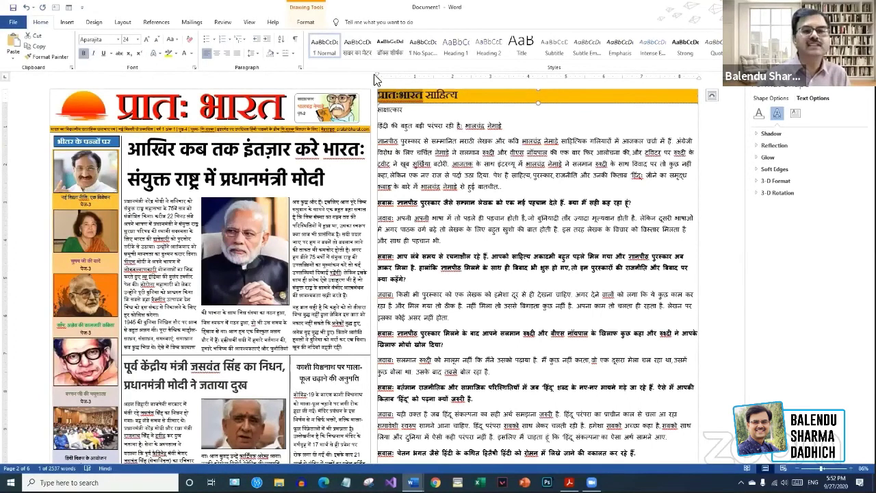
double_click(447, 95)
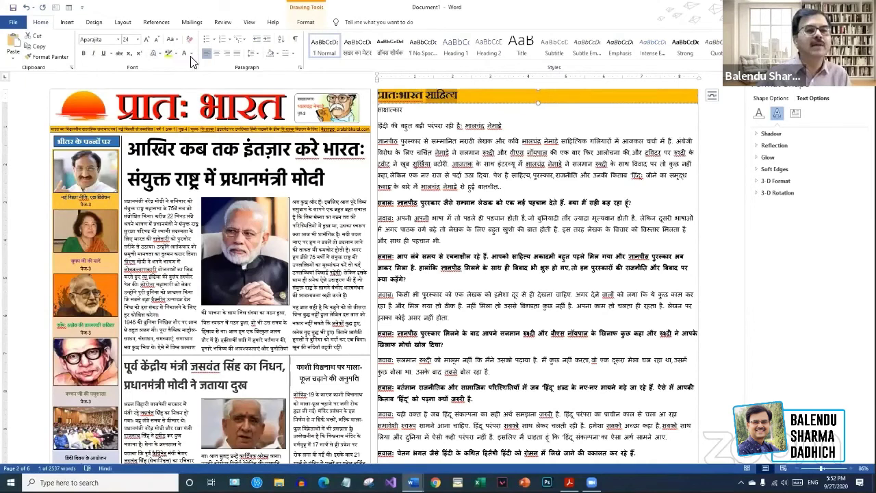
click(84, 53)
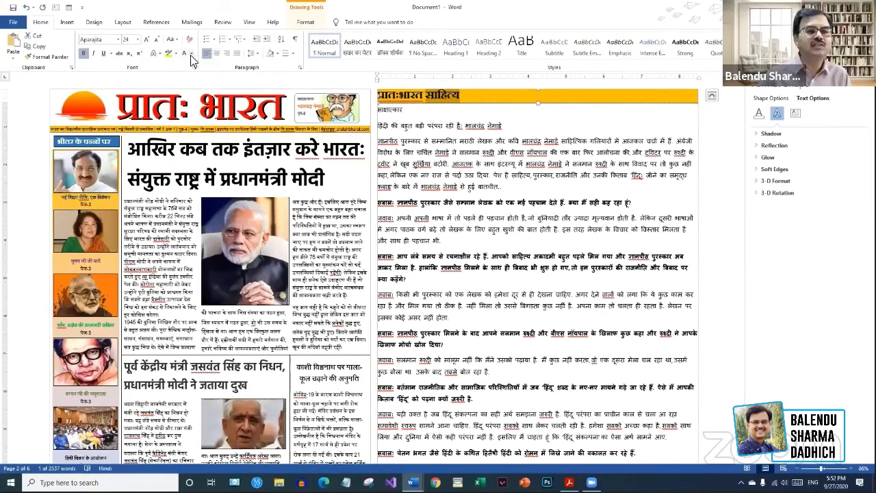
- Recolour the word "साहित्य" in the header title, trying light blue before settling on a dark font colour
click(191, 54)
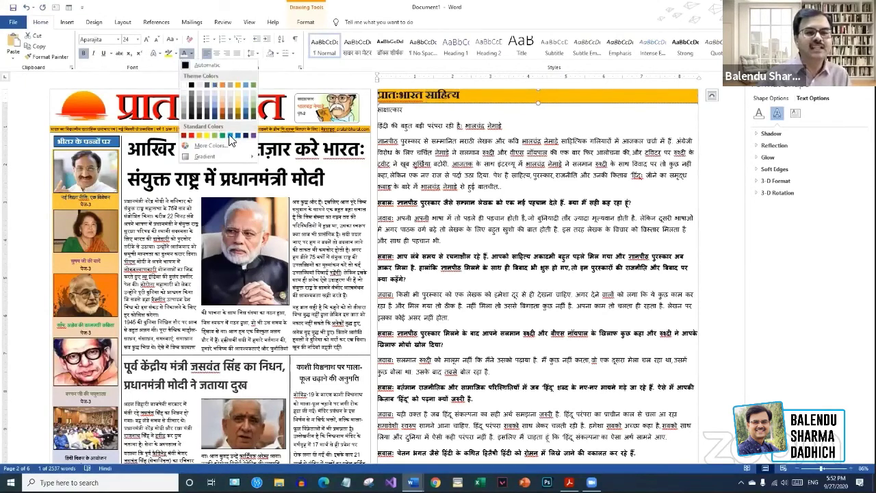
click(469, 111)
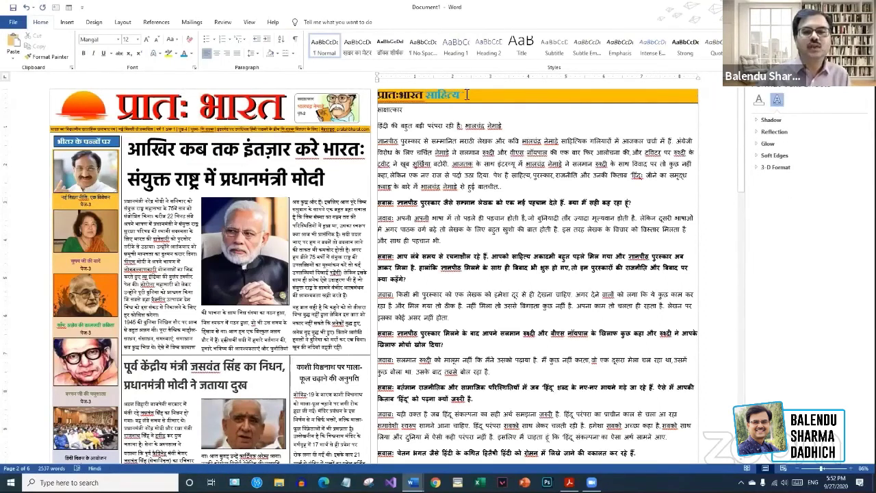
click(467, 95)
click(192, 54)
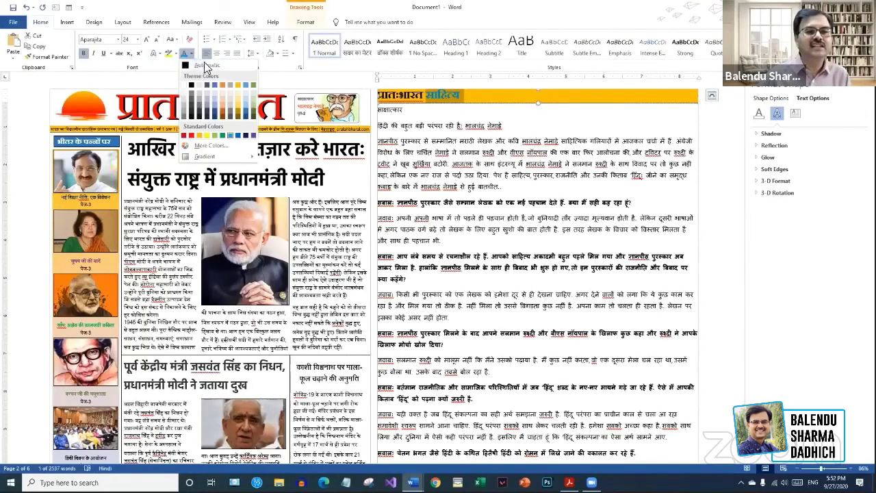
click(510, 166)
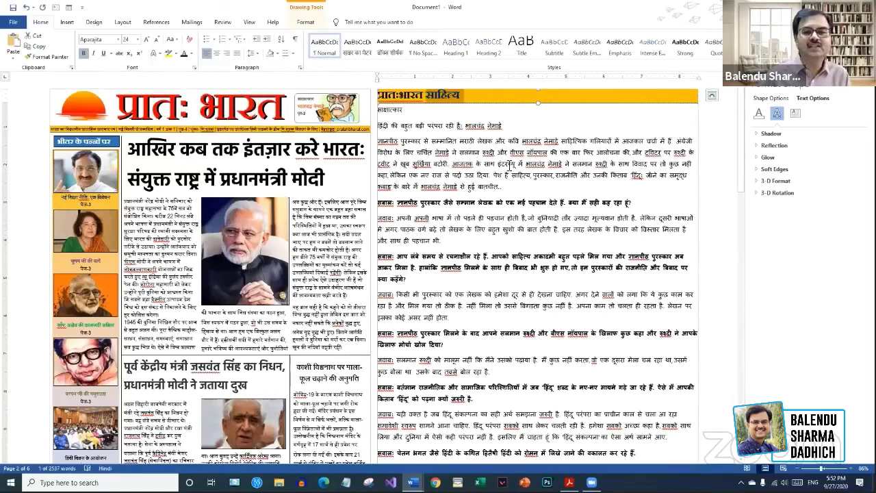
click(545, 181)
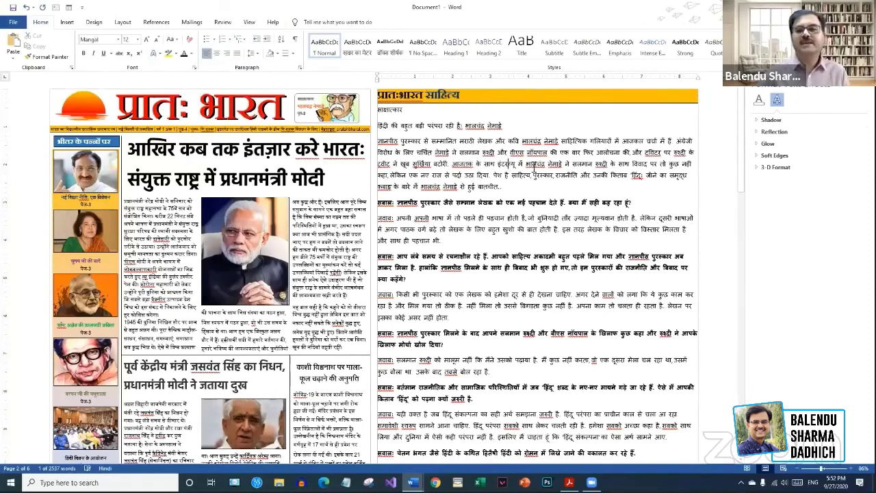
- Draw a small text box at the right end of the orange header strip and enter the page number 2 in it
click(512, 96)
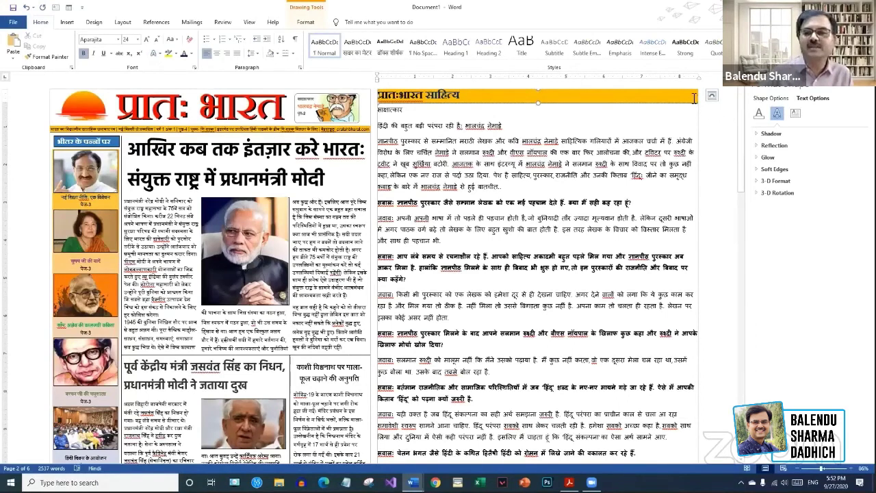
click(60, 8)
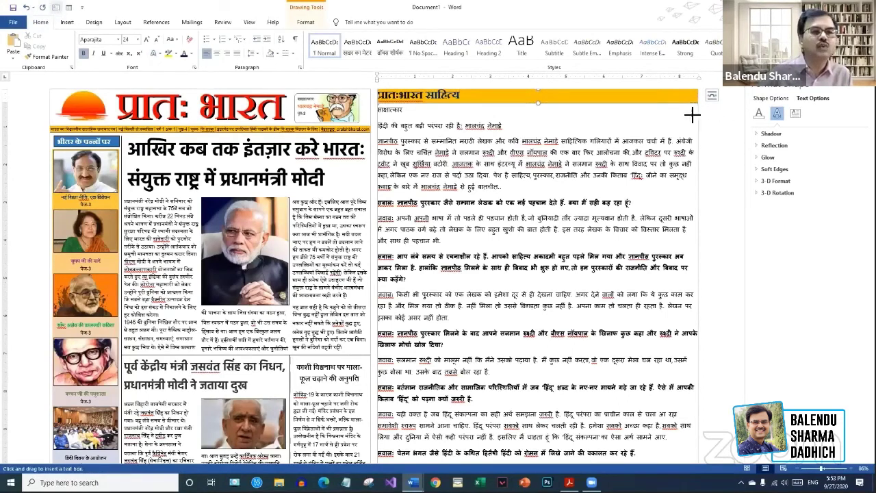
drag(685, 100, 690, 102)
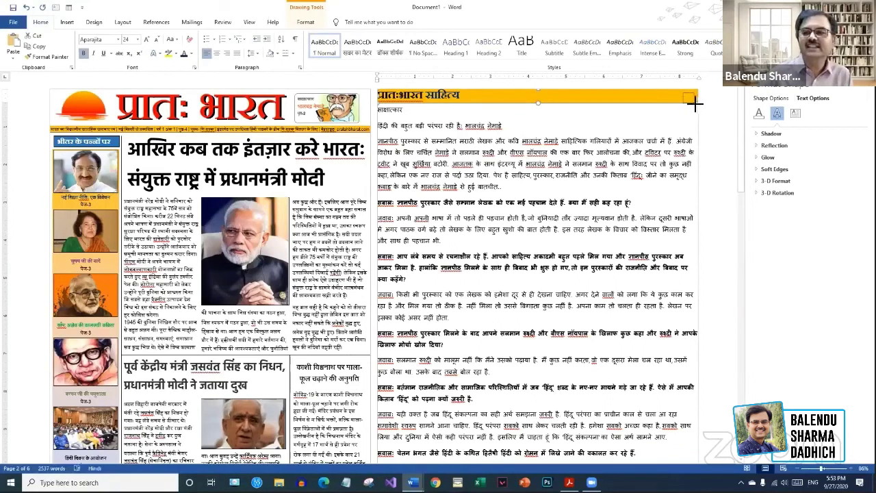
text(2)
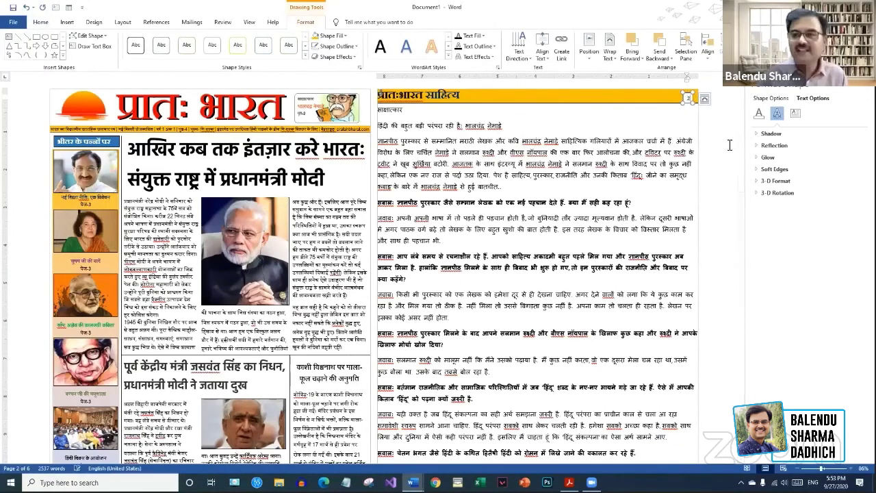
click(688, 94)
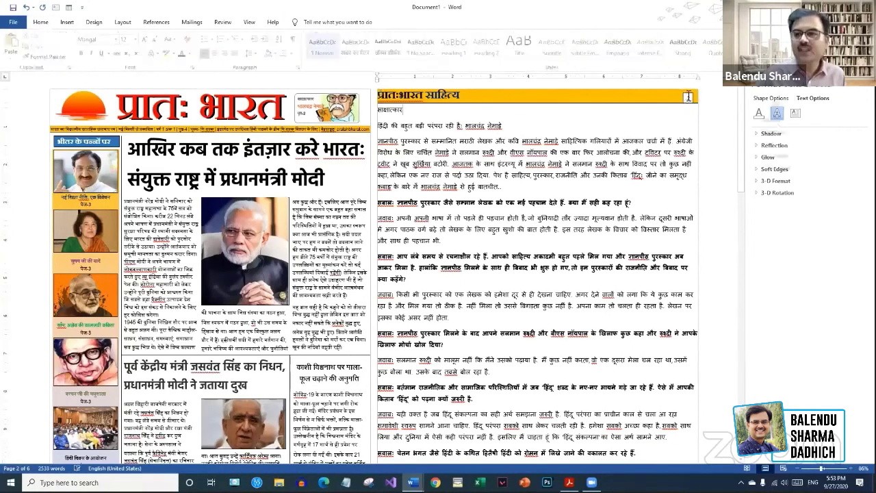
click(689, 95)
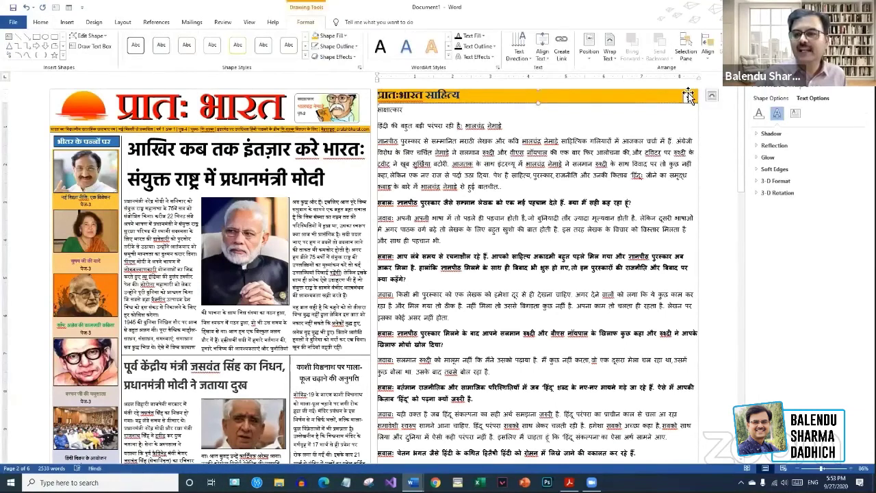
drag(697, 96, 694, 95)
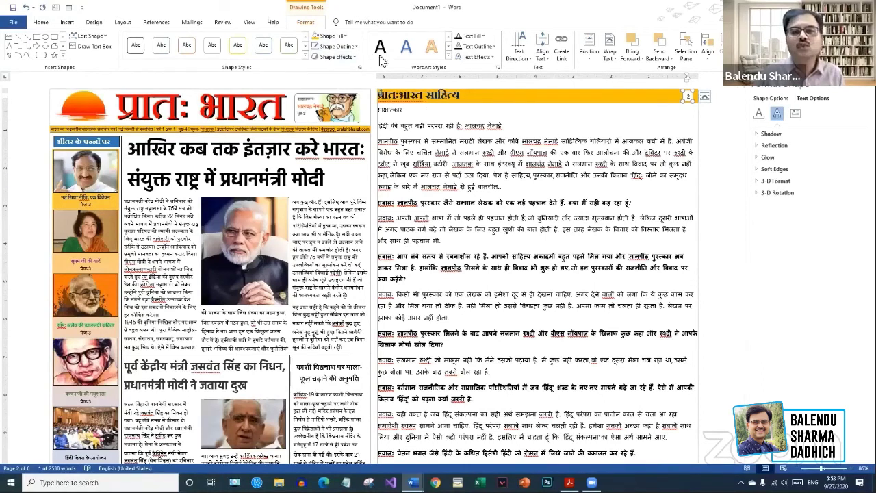
- Remove the fill from the page-number box and format its number 2 as bold at size 14
click(345, 37)
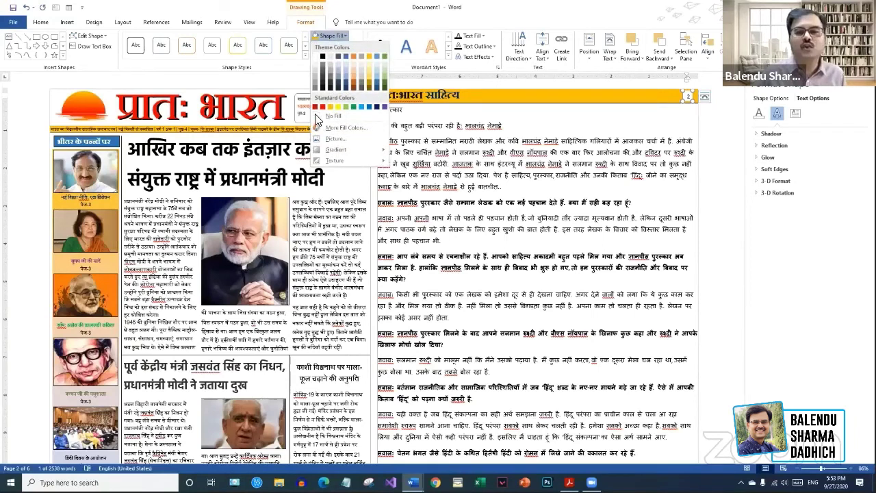
click(600, 166)
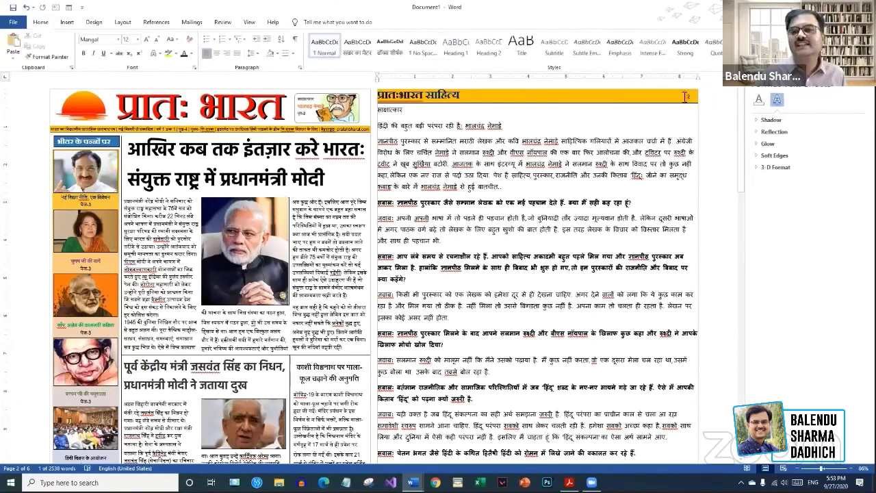
click(694, 96)
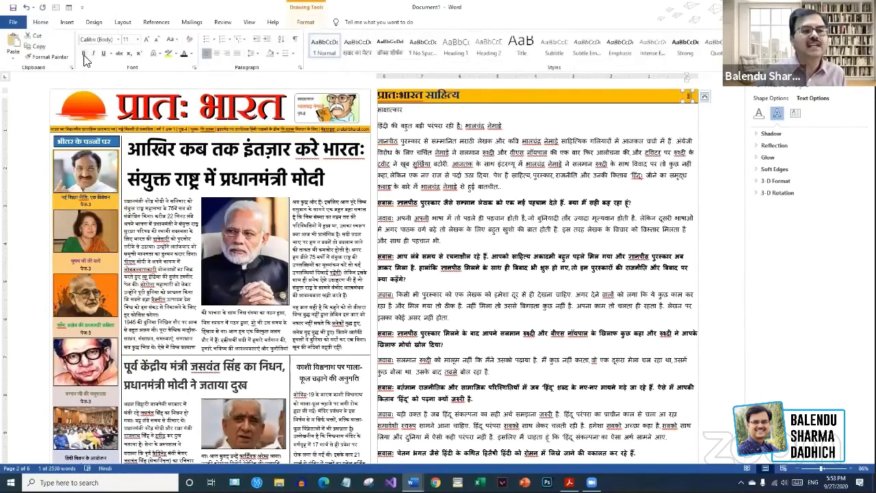
click(136, 39)
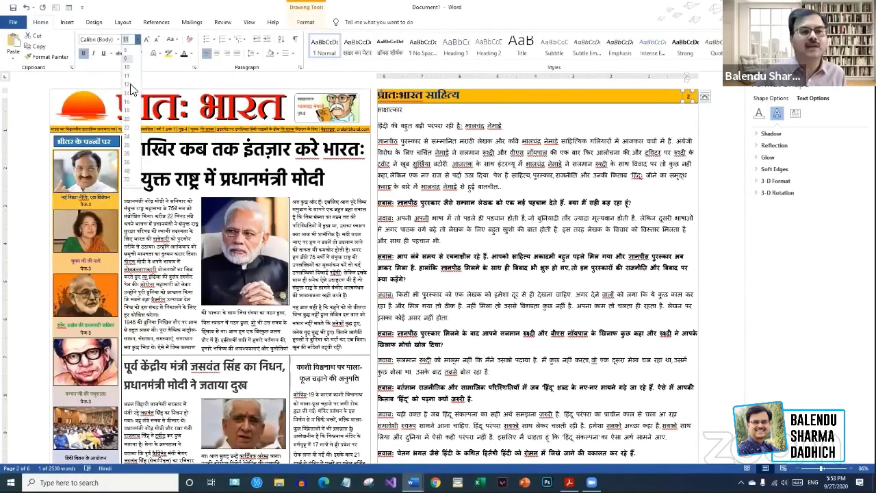
click(682, 128)
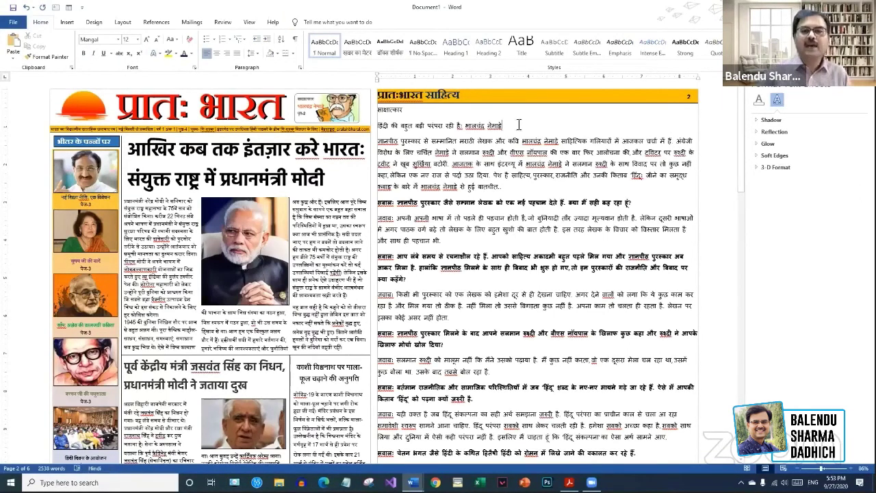
drag(504, 128, 378, 110)
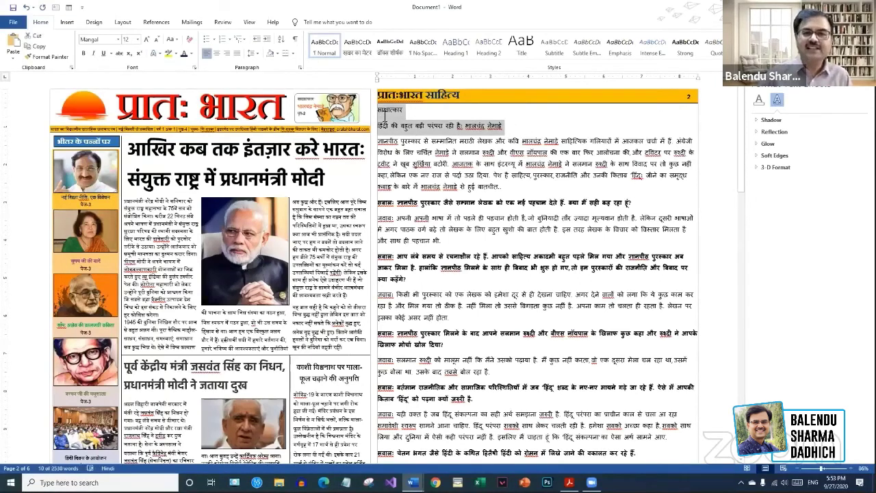
click(383, 114)
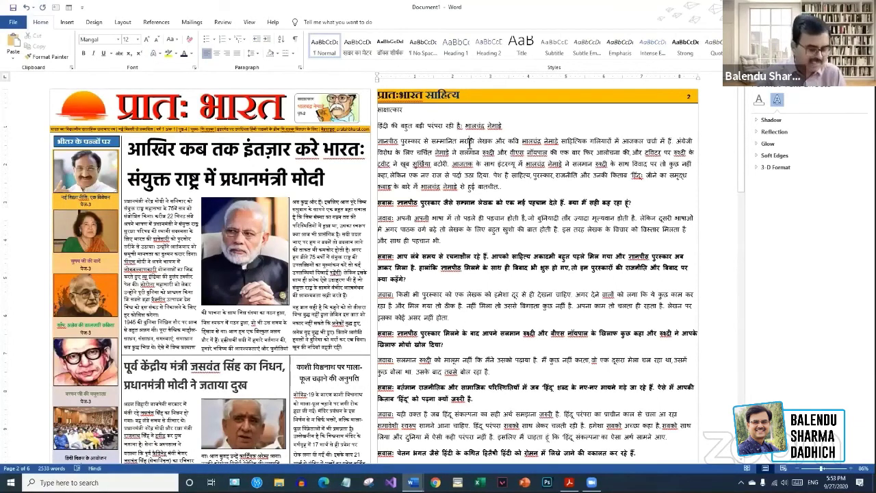
key(ctrl+a)
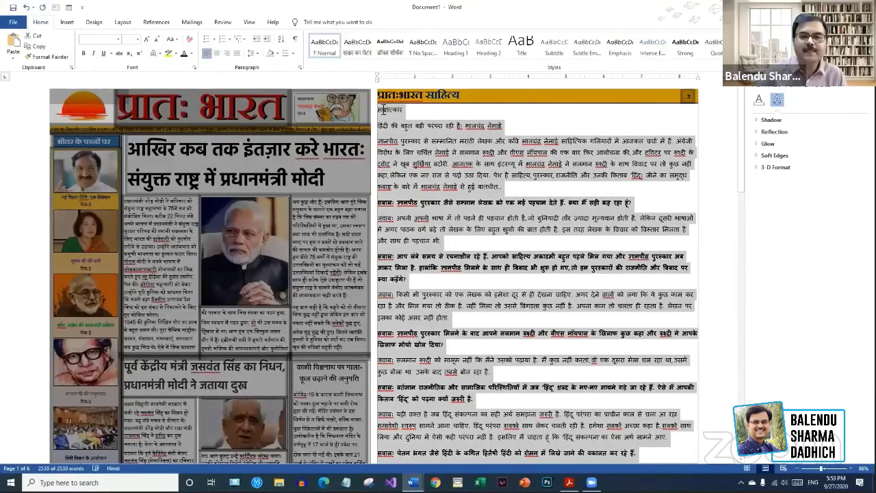
- Apply the "खबर का मैटर" style to the whole interview text, starting from "साक्षात्कार" below the orange header strip
click(383, 115)
drag(380, 111, 252, 460)
scroll(75, 438, down, 3)
drag(74, 438, 73, 439)
scroll(547, 288, up, 4)
scroll(547, 288, up, 10)
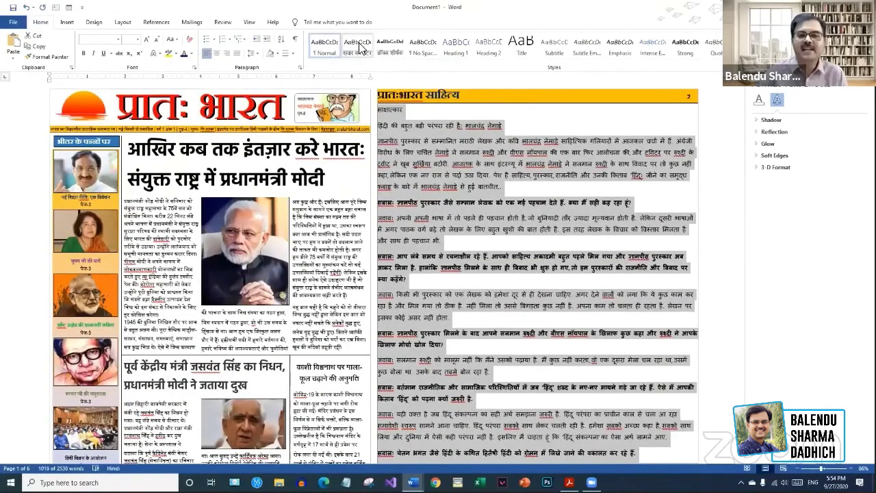
click(603, 219)
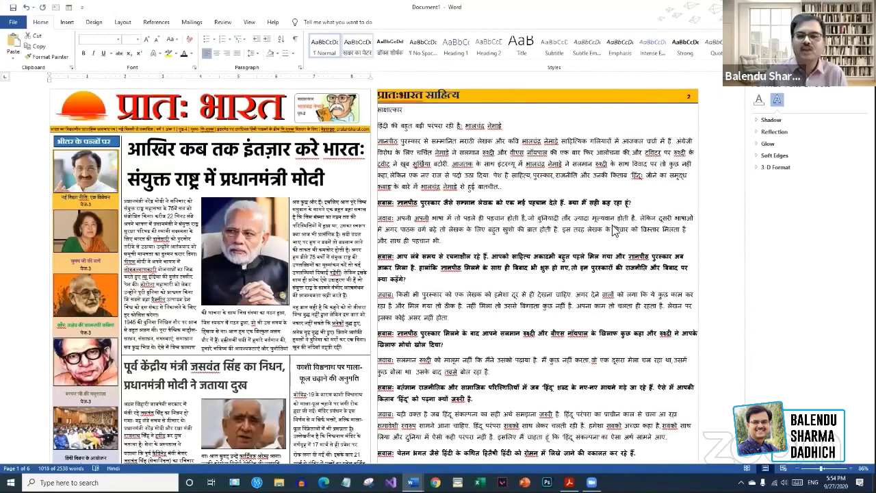
click(614, 226)
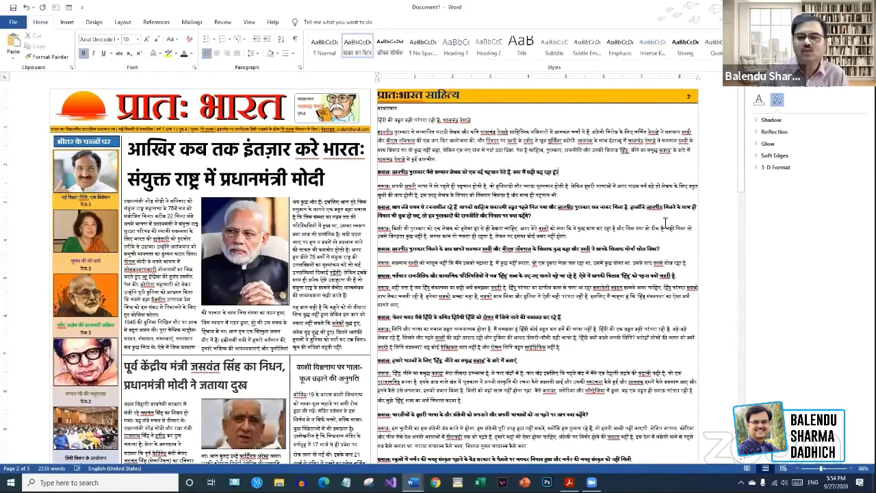
- Recolour the interview's first question line, starting with "सवाल: ज्ञानपीठ पुरस्कार जैसे सम्मान", dark blue
drag(563, 169, 379, 171)
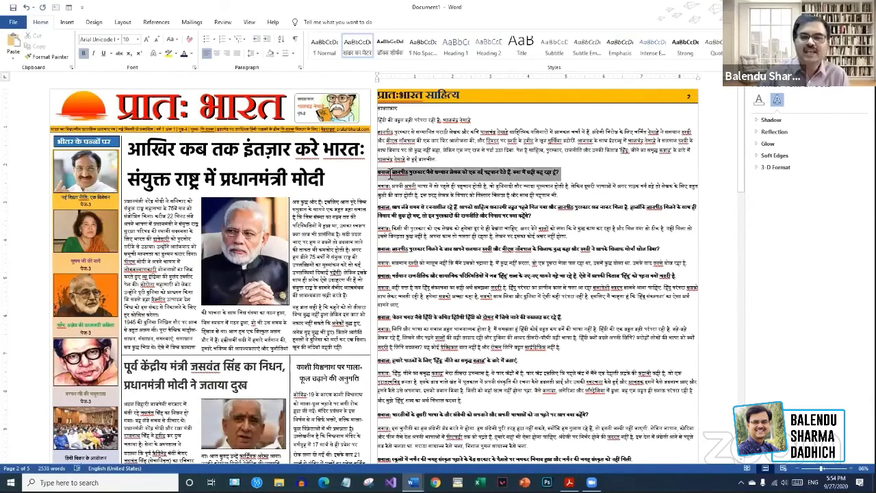
click(191, 54)
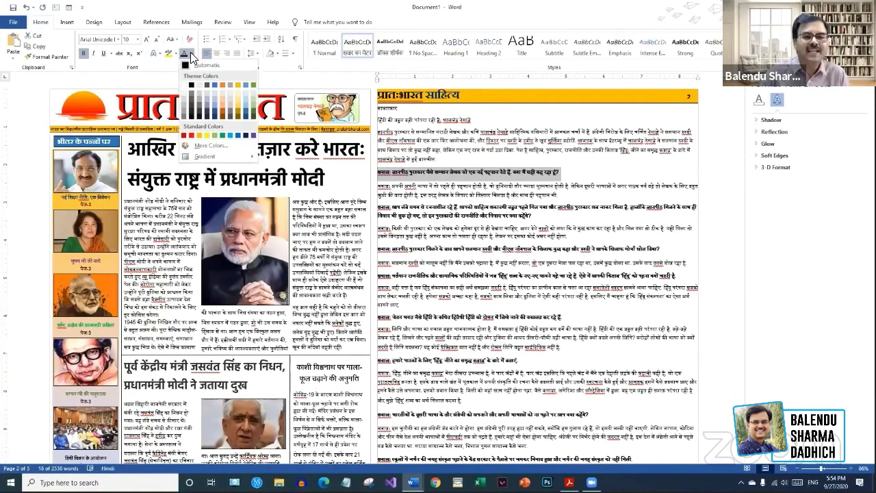
click(214, 116)
click(546, 252)
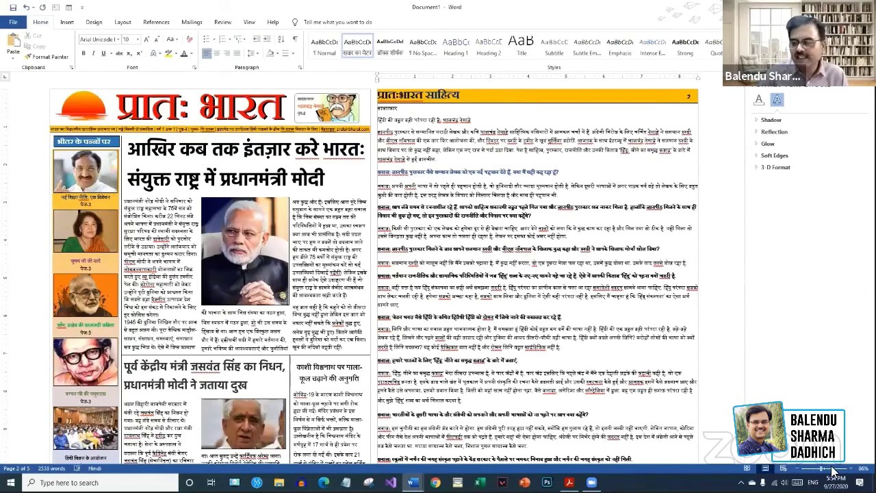
- Format the interview's first question line in the Utsaah font at size 14
scroll(599, 215, up, 5)
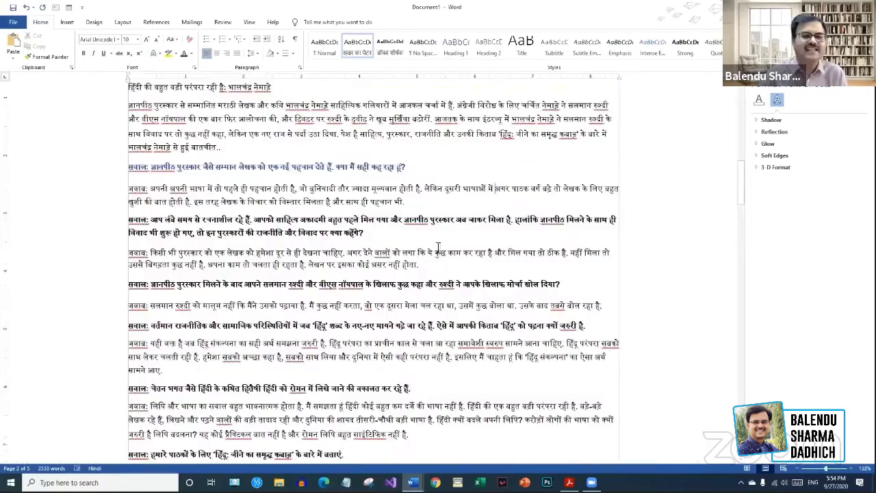
scroll(448, 329, up, 5)
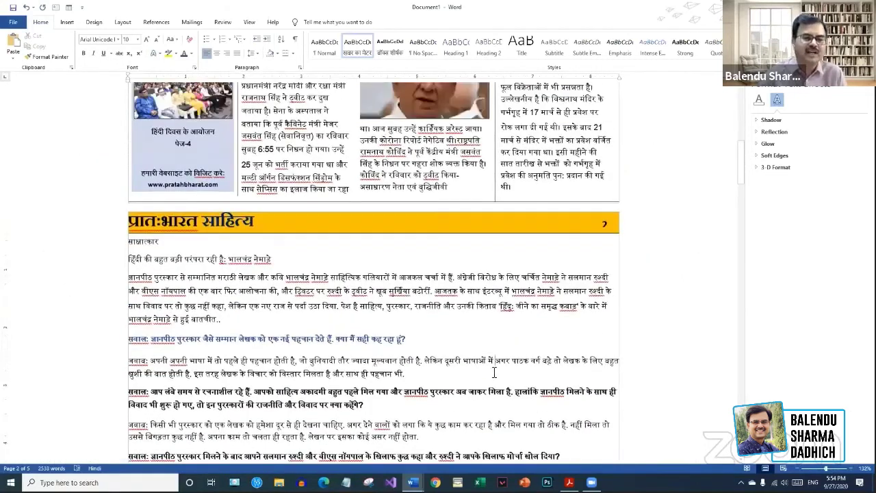
scroll(487, 344, down, 3)
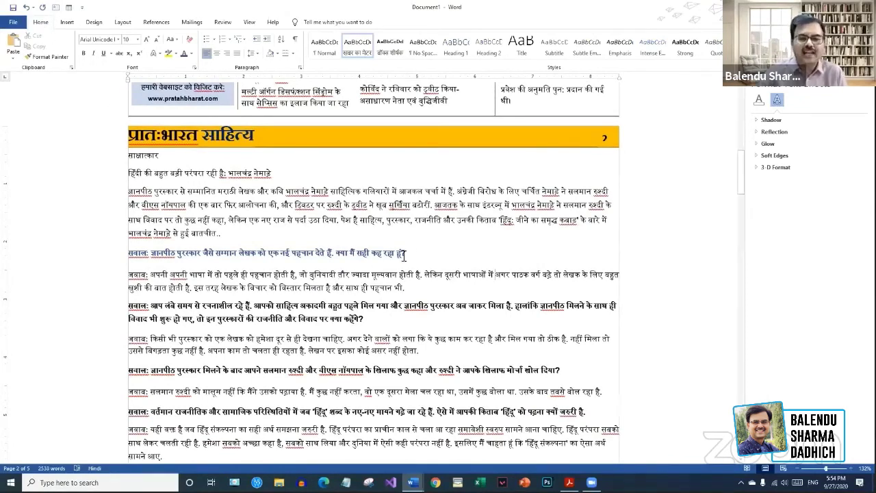
drag(293, 257, 259, 258)
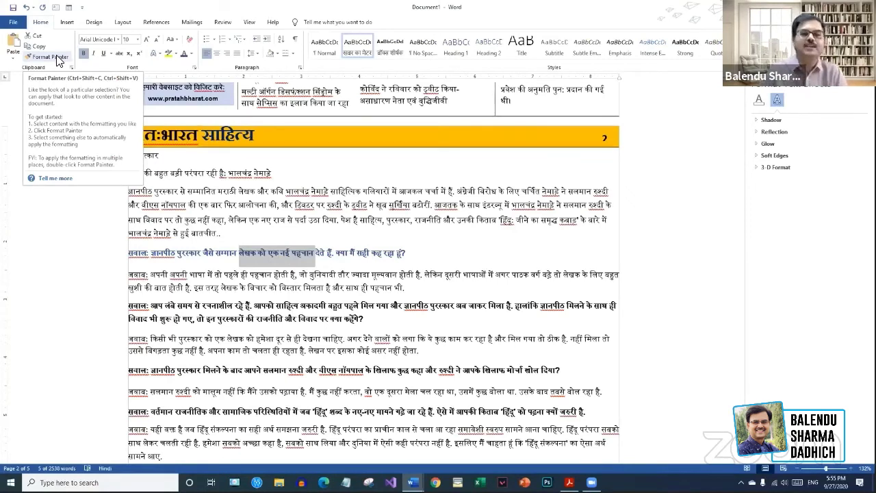
click(279, 253)
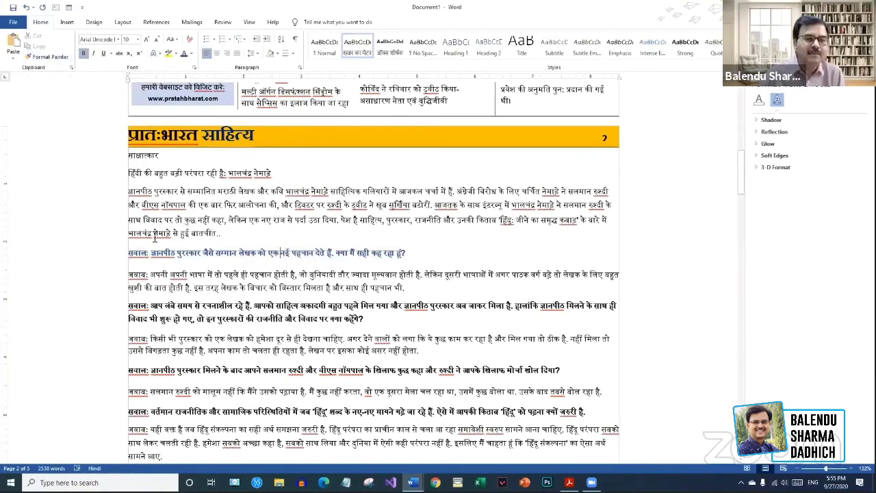
drag(129, 254, 421, 252)
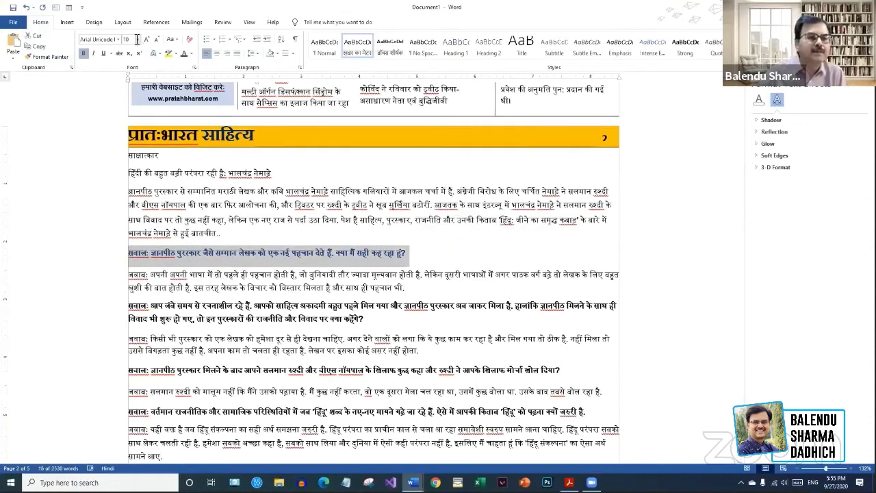
click(116, 40)
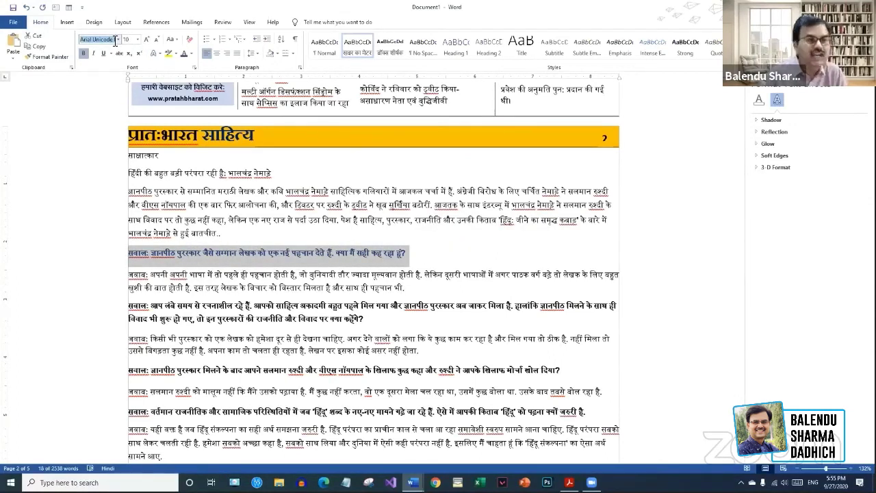
text(Utsaah)
key(Return)
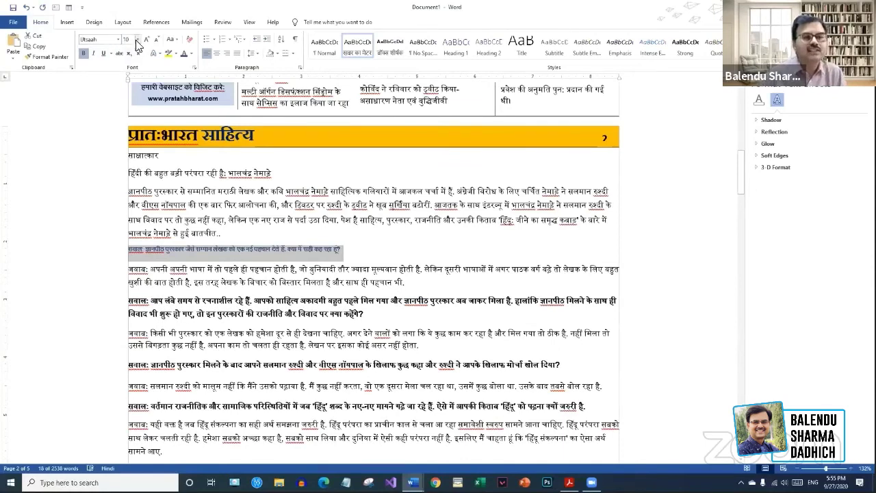
click(137, 39)
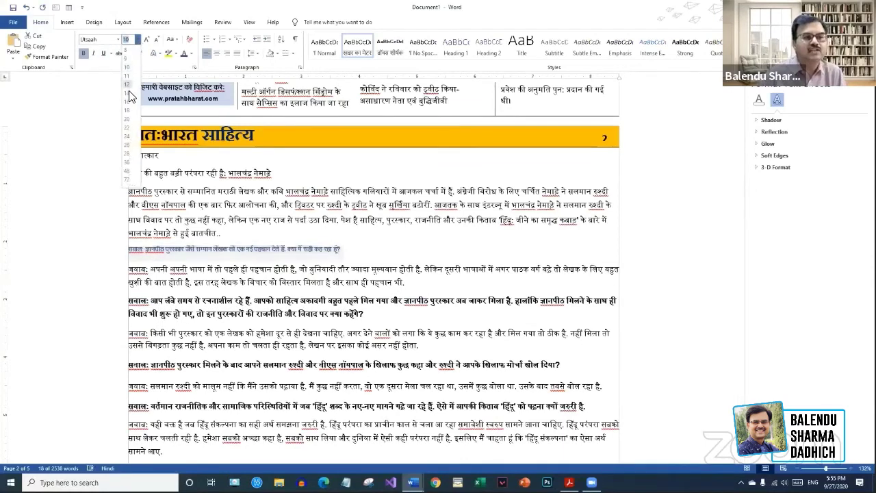
click(130, 94)
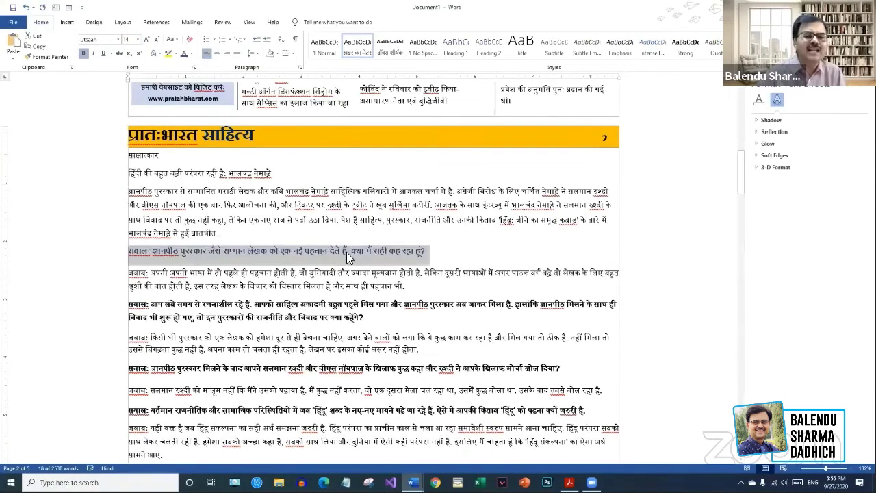
click(445, 251)
- Copy the first question's formatting for repeated use with Format Painter and apply it to the second, third and fourth question lines
drag(430, 252, 131, 254)
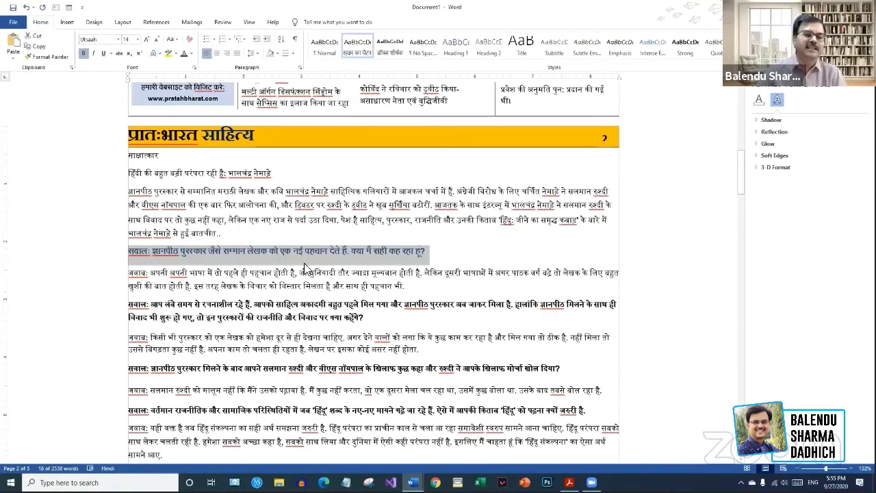
click(46, 58)
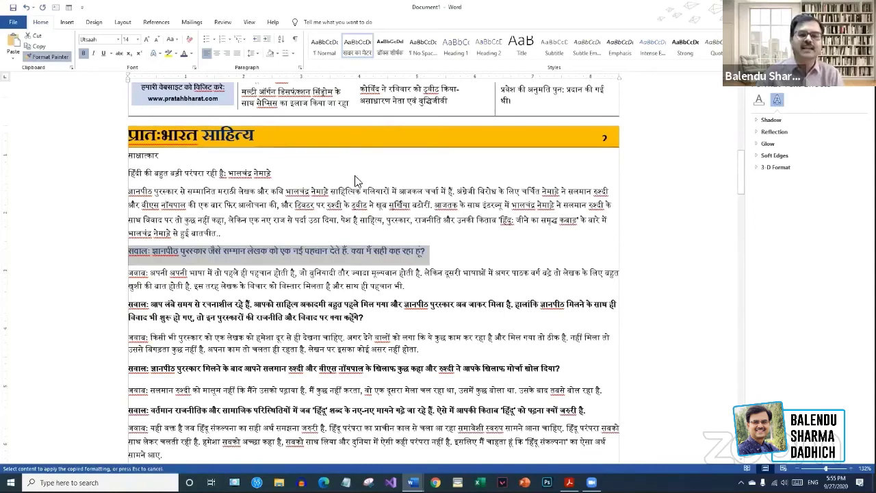
scroll(363, 171, down, 3)
scroll(377, 167, down, 2)
mouse_move(363, 175)
mouse_down()
mouse_move(209, 184)
mouse_move(130, 162)
mouse_up()
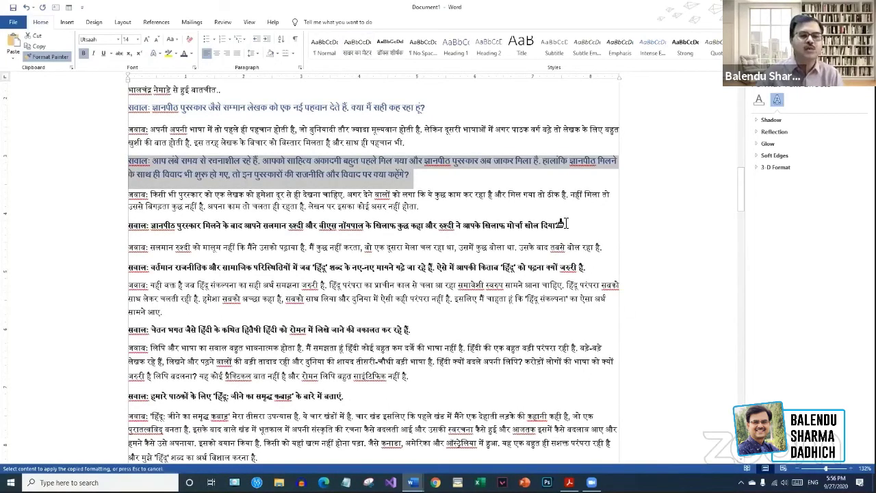
drag(563, 223, 127, 225)
scroll(411, 246, down, 1)
scroll(411, 245, down, 2)
drag(586, 209, 135, 212)
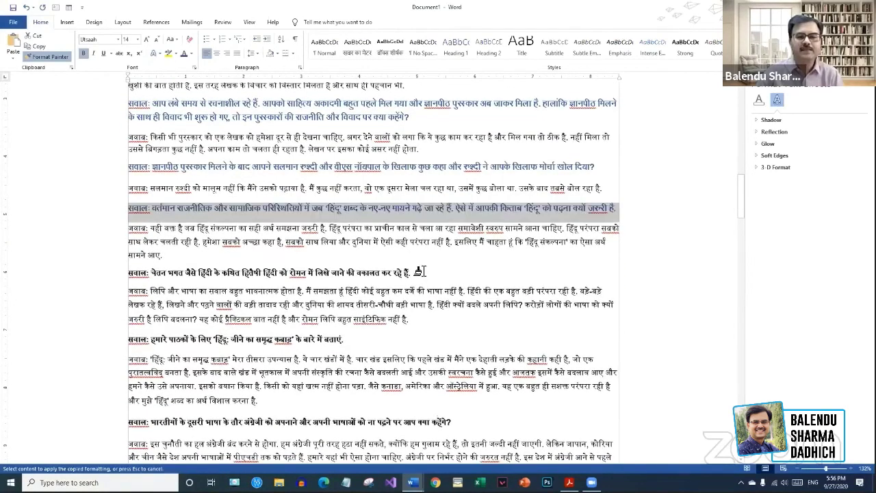
- Paint the copied question formatting onto the fifth to eighth "सवाल" lines of the interview
mouse_move(404, 273)
mouse_down()
mouse_move(259, 263)
mouse_move(137, 274)
mouse_up()
scroll(384, 294, down, 3)
mouse_move(349, 258)
mouse_down()
mouse_move(178, 243)
mouse_move(132, 256)
mouse_up()
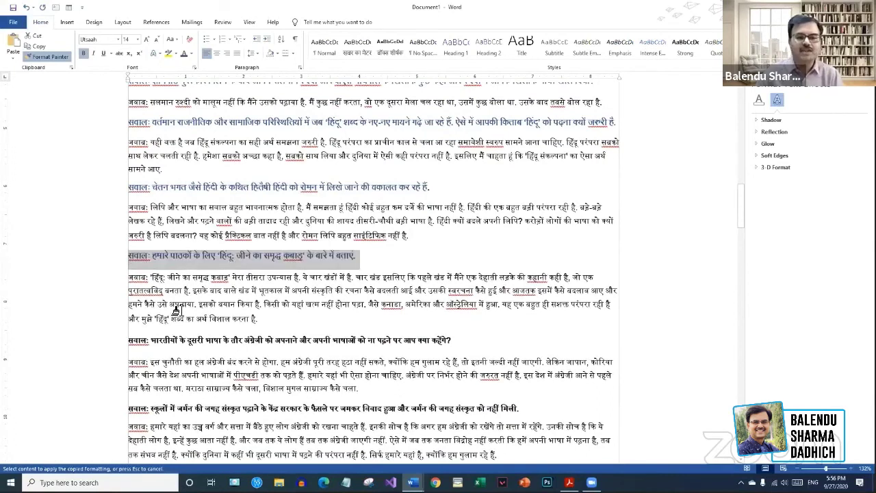
scroll(227, 311, down, 3)
scroll(443, 236, down, 1)
drag(449, 226, 132, 228)
mouse_move(520, 293)
mouse_down()
mouse_move(164, 312)
mouse_move(129, 291)
mouse_up()
- Paint the copied question formatting onto the last three "सवाल" lines and turn Format Painter off
scroll(224, 310, down, 4)
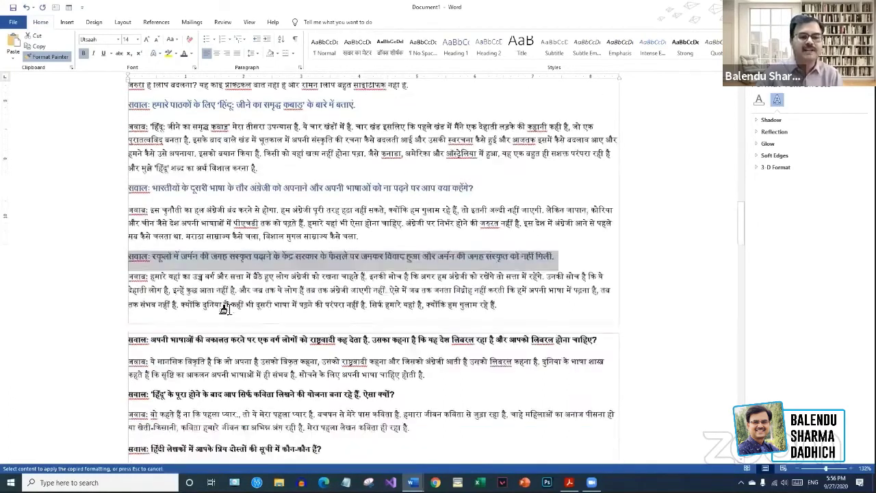
drag(312, 265, 130, 260)
mouse_move(399, 330)
mouse_down()
mouse_move(171, 341)
mouse_move(130, 330)
mouse_up()
drag(328, 382, 127, 382)
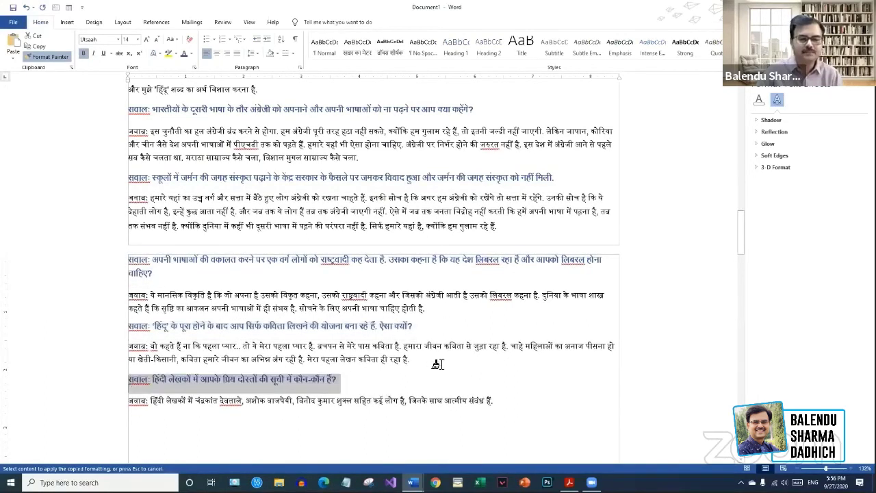
click(52, 57)
- Review the restyled interview back up to page 2's orange header strip and check its page number box
scroll(430, 223, up, 15)
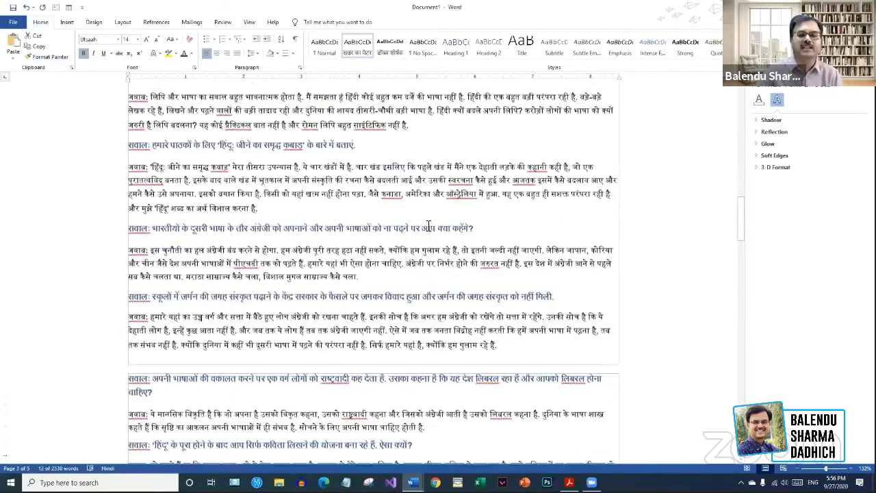
scroll(419, 226, up, 1)
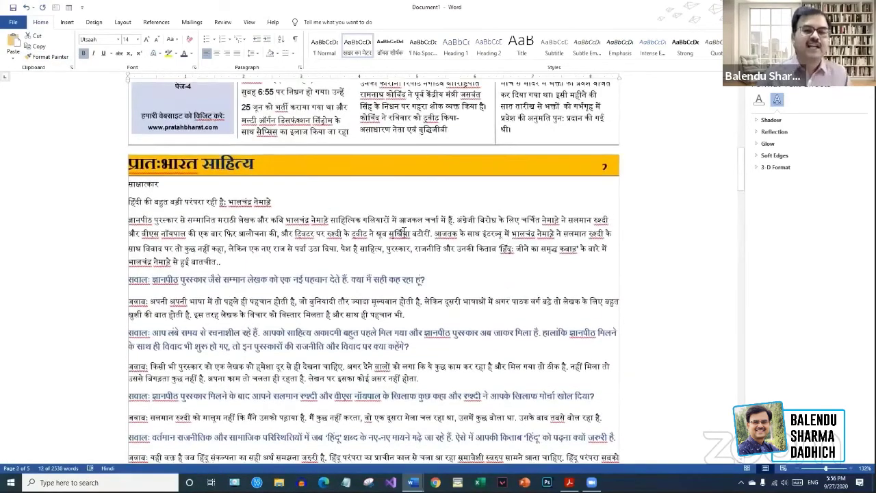
click(402, 233)
scroll(402, 232, up, 3)
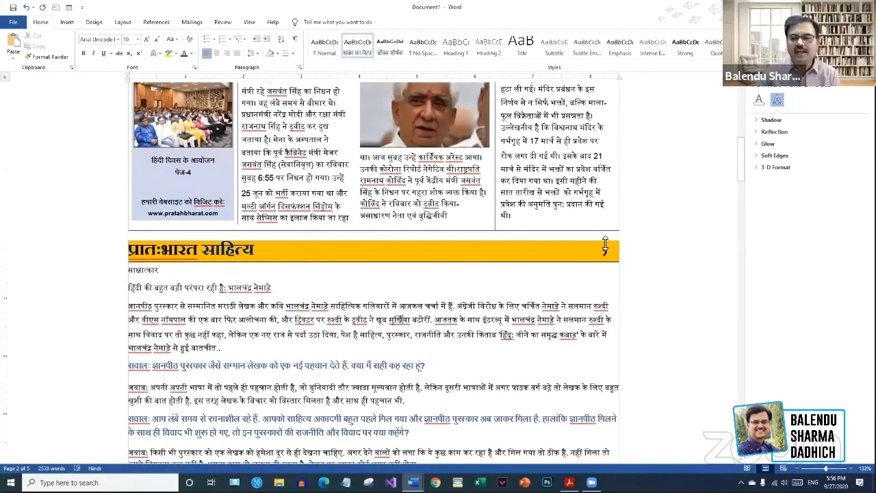
click(605, 245)
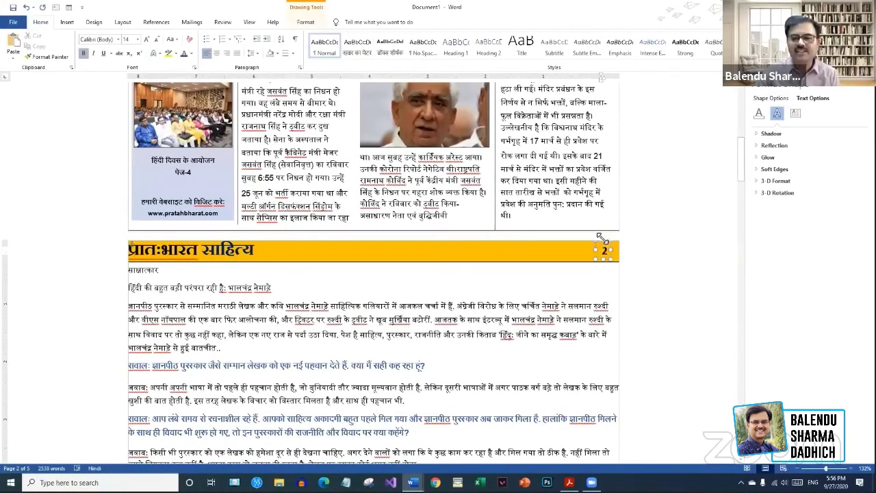
click(411, 332)
scroll(411, 331, down, 1)
scroll(411, 332, down, 1)
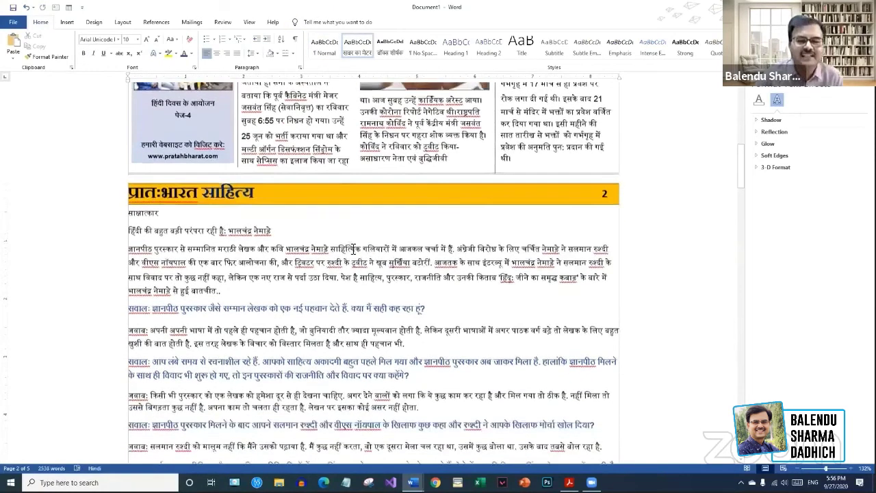
- Select the whole interview text below the orange header strip and lay it out in three columns
click(355, 247)
scroll(357, 203, down, 2)
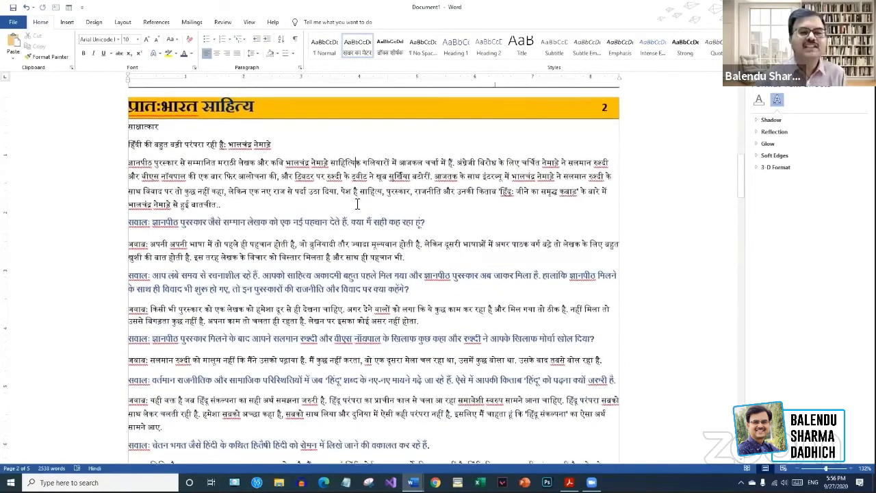
key(ctrl+a)
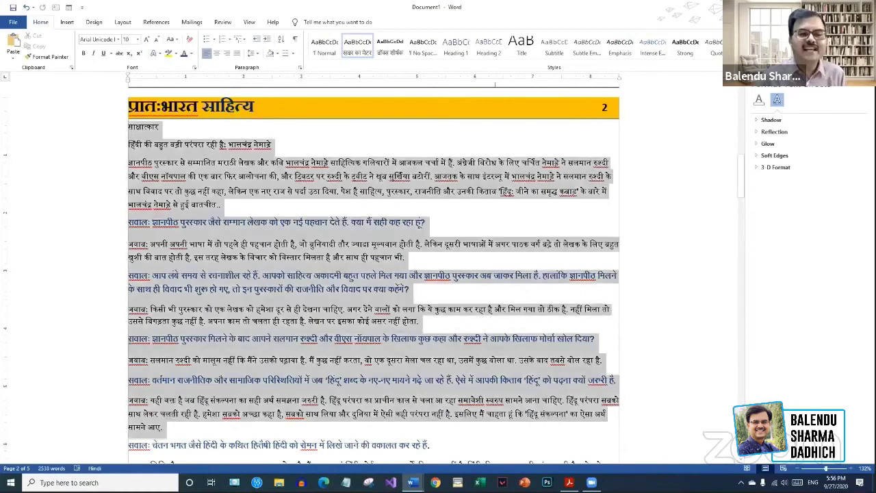
scroll(491, 263, down, 10)
scroll(517, 285, down, 2)
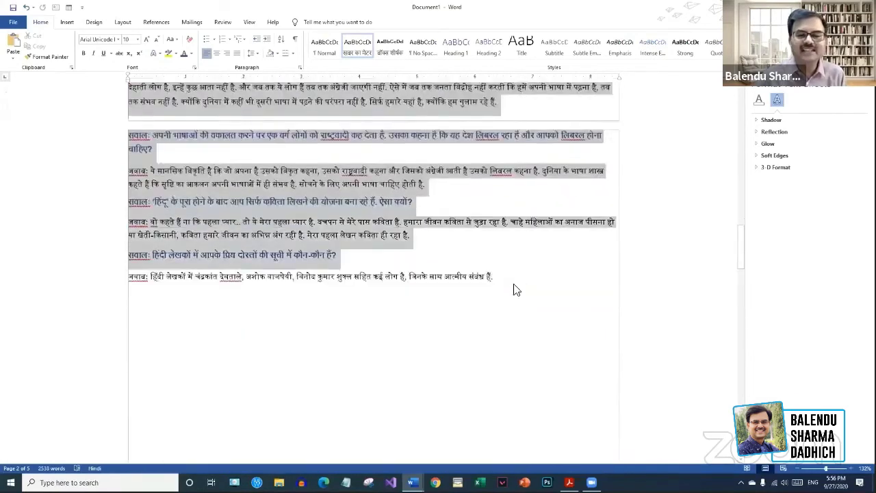
scroll(519, 199, up, 5)
scroll(527, 213, up, 10)
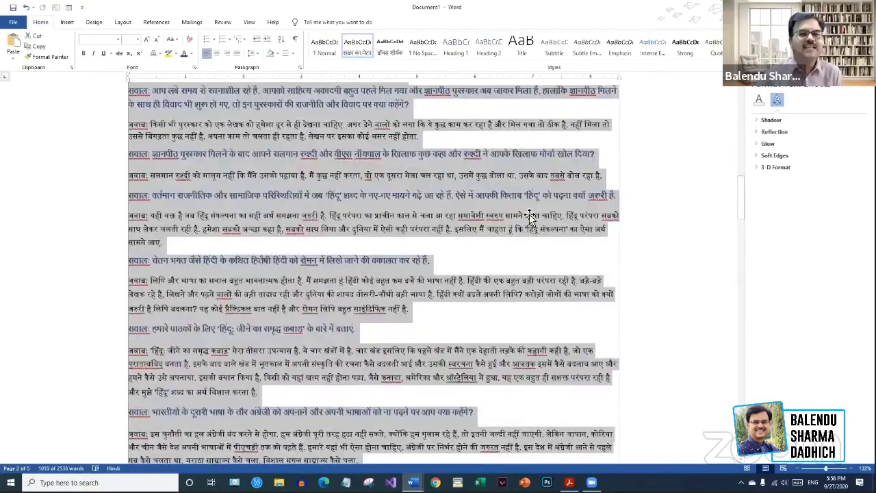
click(122, 22)
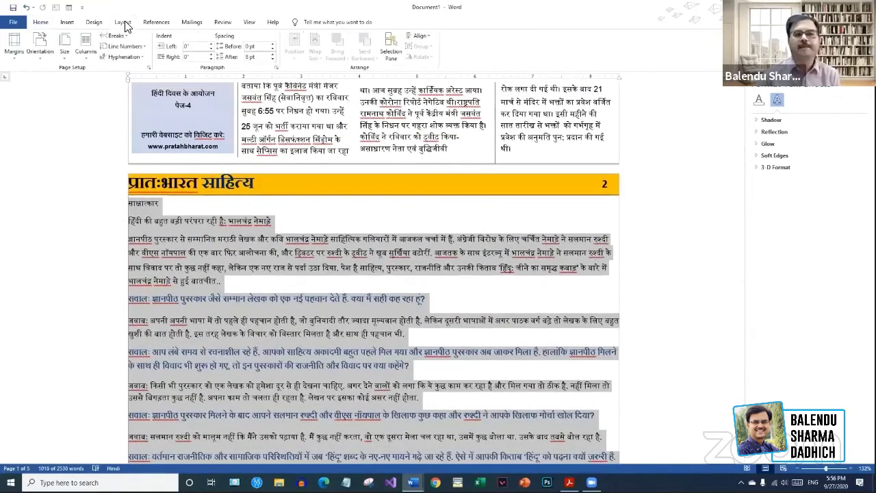
click(86, 54)
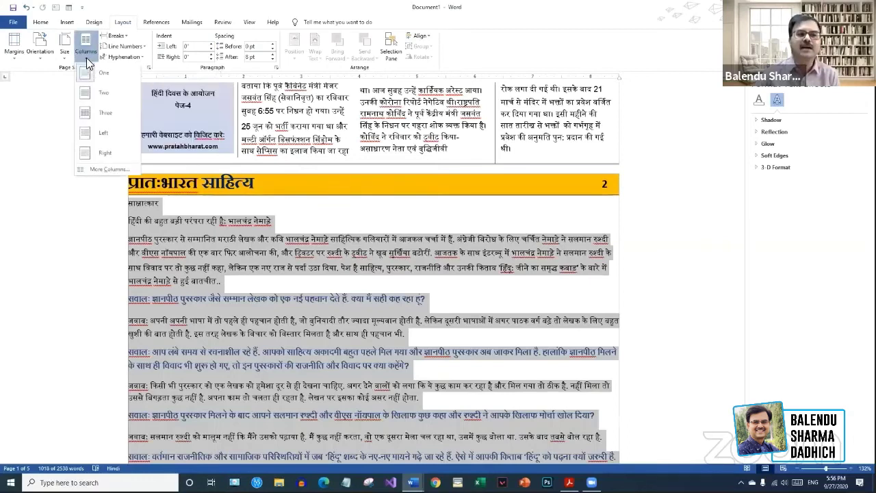
click(98, 110)
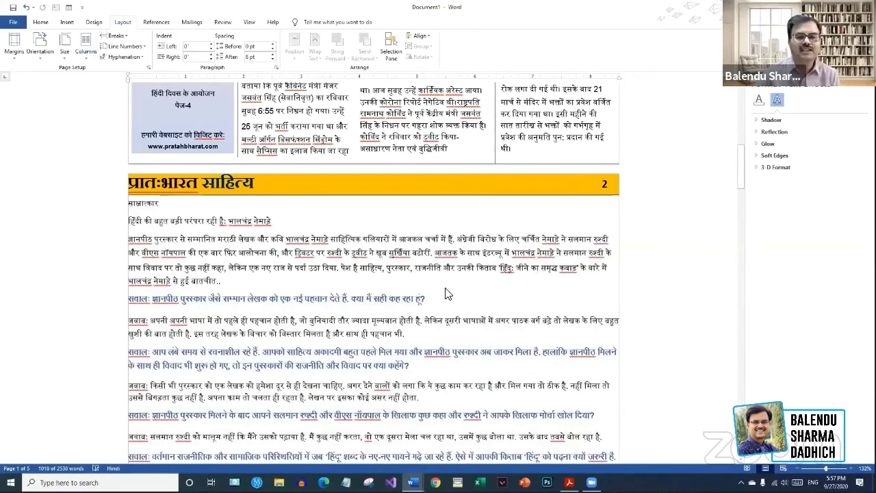
scroll(448, 294, down, 3)
scroll(445, 294, down, 9)
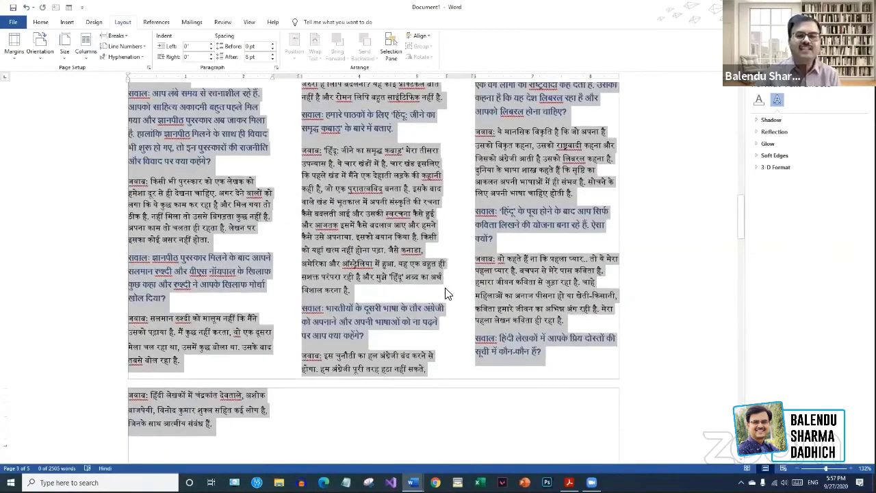
- Reselect the entire interview and set the spacing between its three equal columns to 0.2"
scroll(446, 294, up, 10)
click(328, 221)
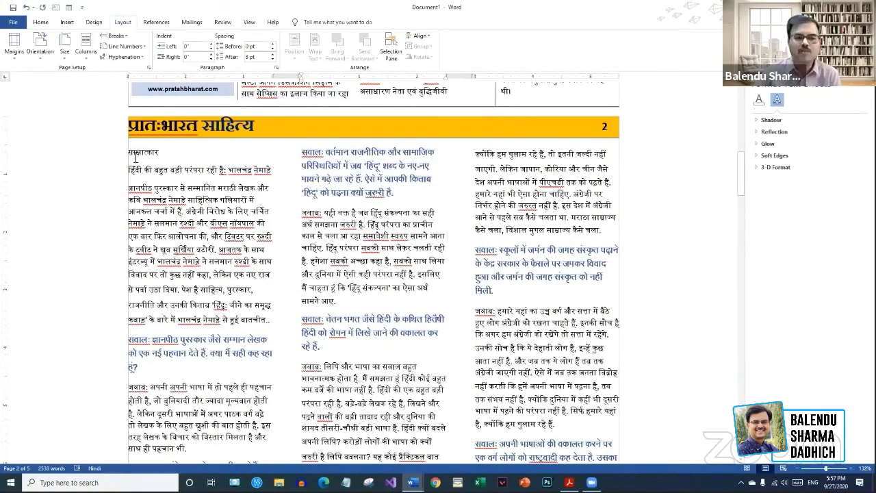
key(ctrl+a)
scroll(216, 255, down, 5)
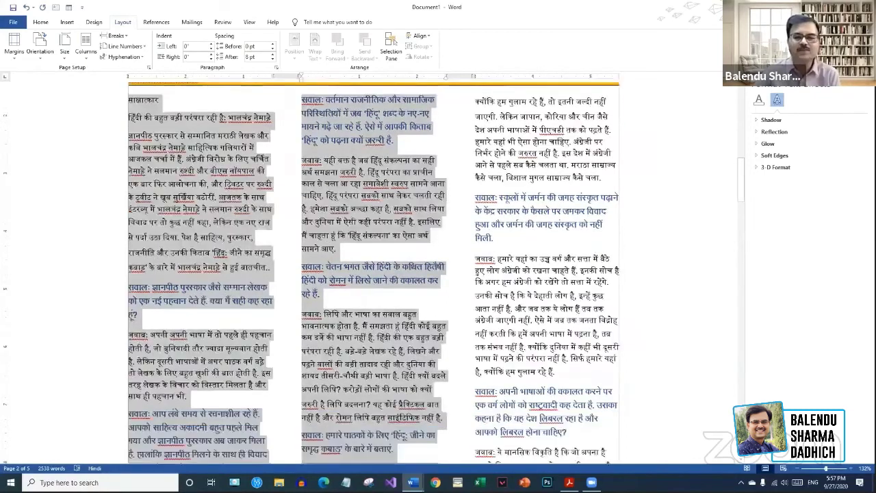
scroll(217, 254, down, 5)
shift+click(218, 265)
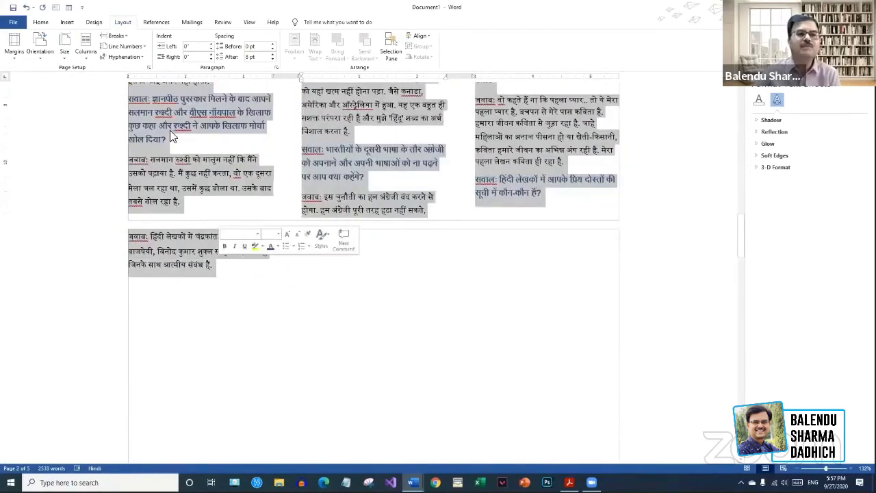
click(85, 58)
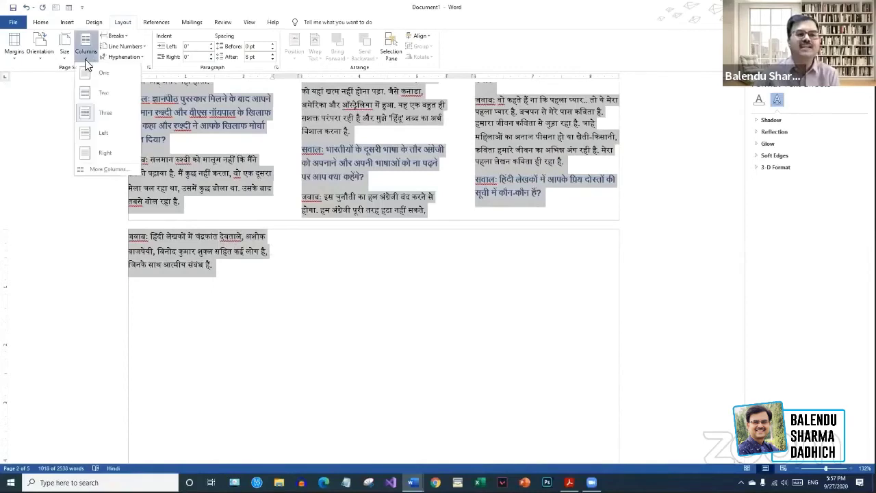
click(108, 169)
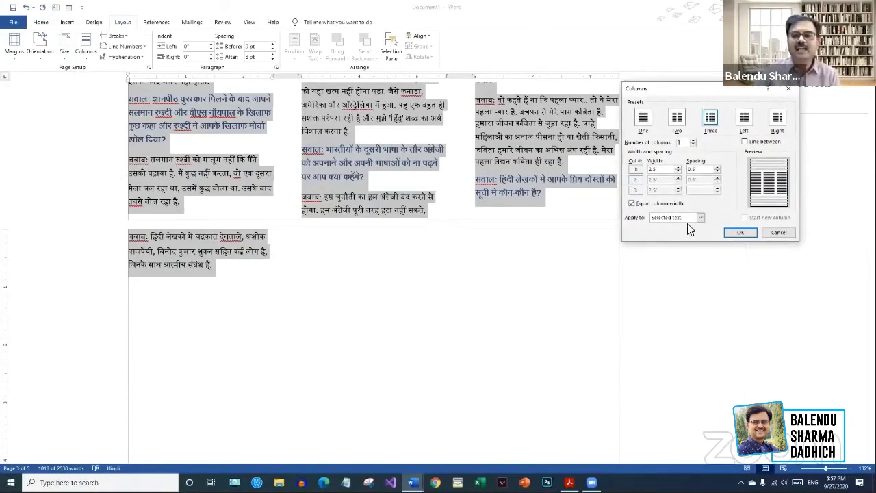
click(717, 172)
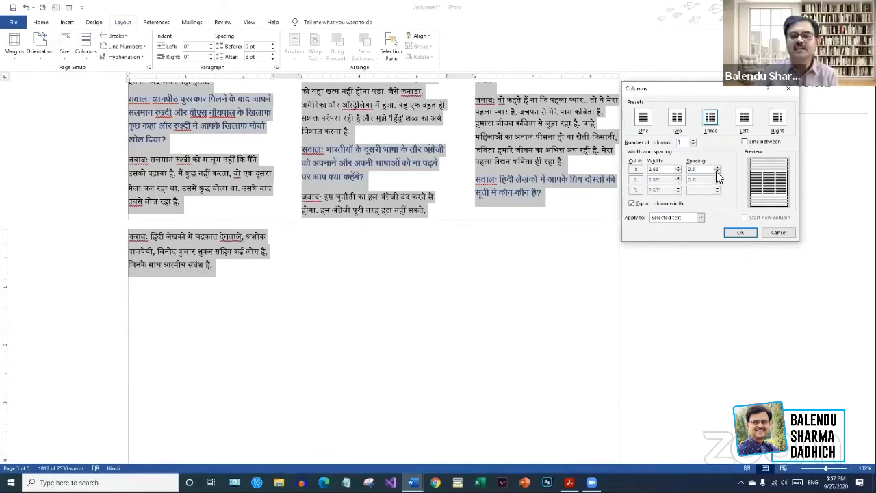
click(740, 233)
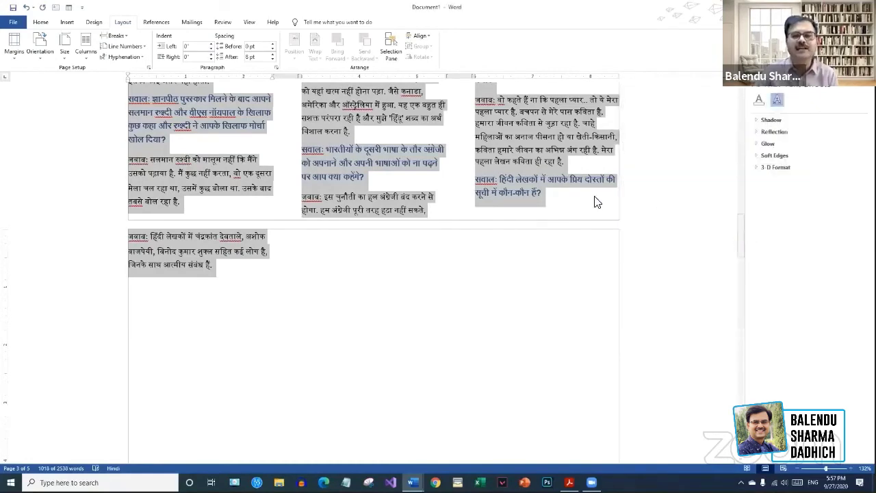
- Select the interview again from its beginning to the last answer and reduce the spacing between its three columns further
scroll(540, 161, up, 8)
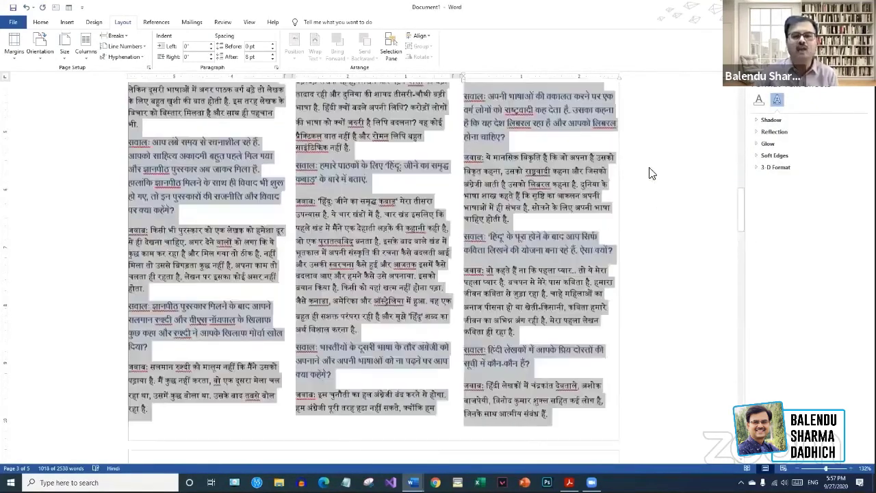
scroll(653, 170, up, 3)
click(654, 170)
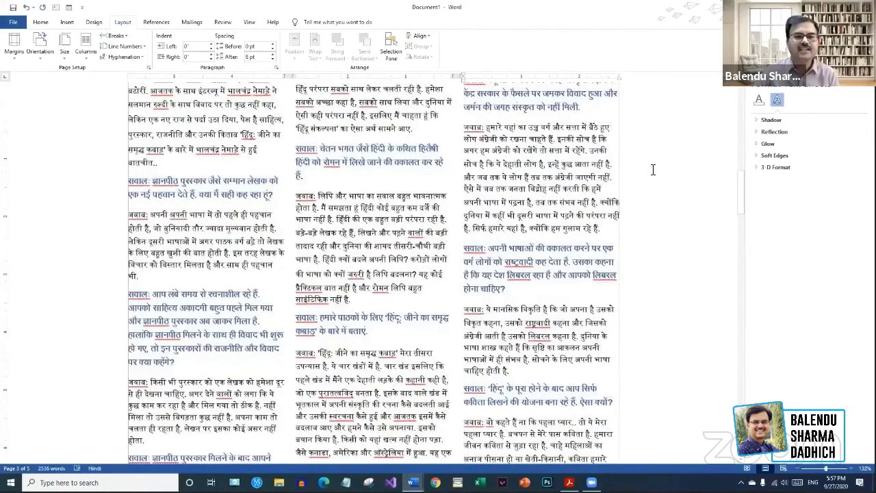
scroll(653, 170, up, 1)
scroll(653, 170, down, 3)
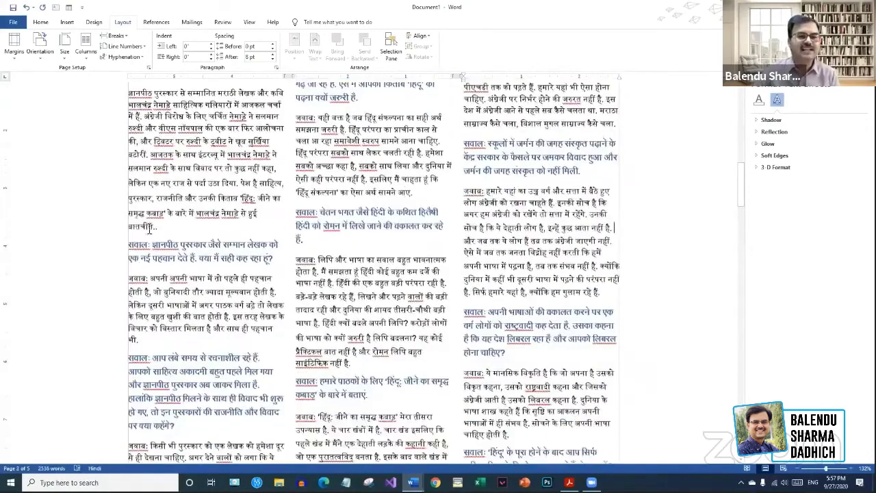
scroll(133, 199, up, 3)
drag(132, 195, 555, 368)
scroll(491, 411, down, 7)
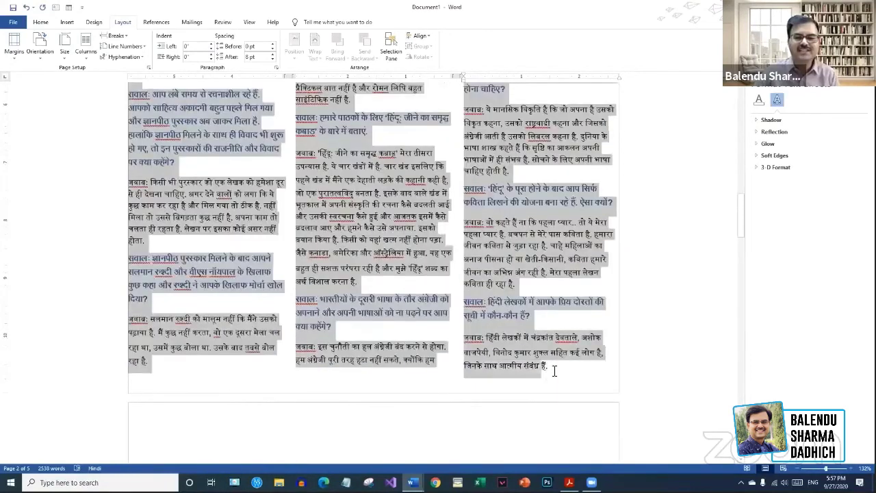
click(87, 59)
click(112, 170)
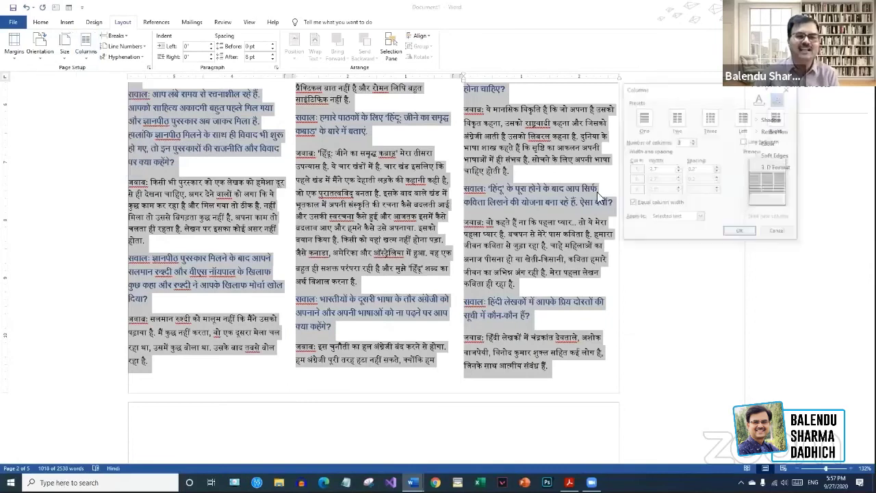
click(717, 171)
click(739, 232)
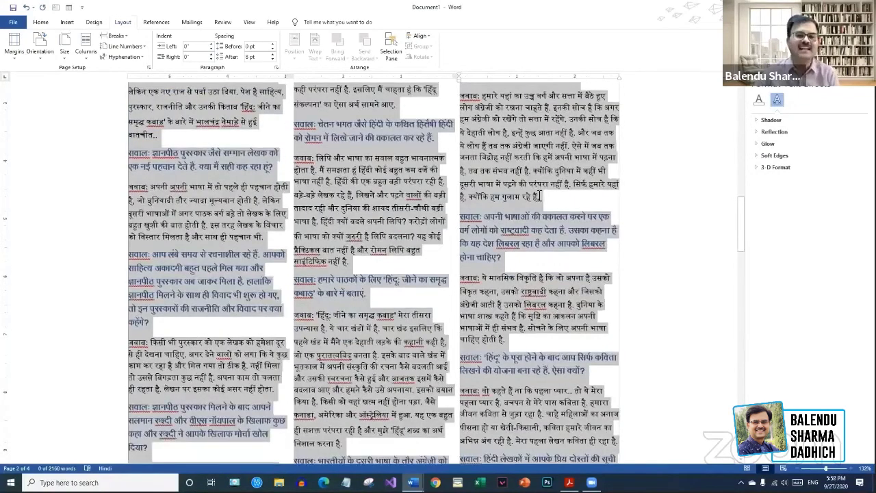
click(539, 197)
scroll(540, 196, up, 5)
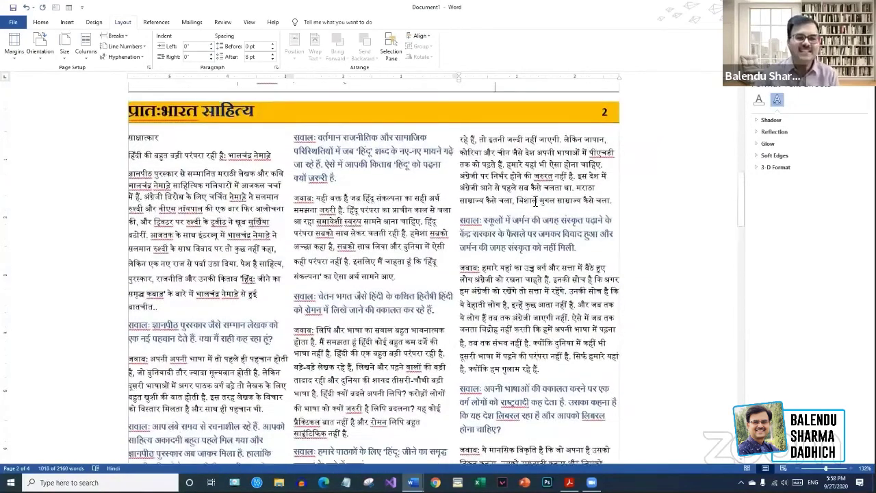
- Draw a text box as wide as the first column, directly below the orange header strip, covering the interview's heading and introduction
scroll(536, 202, up, 1)
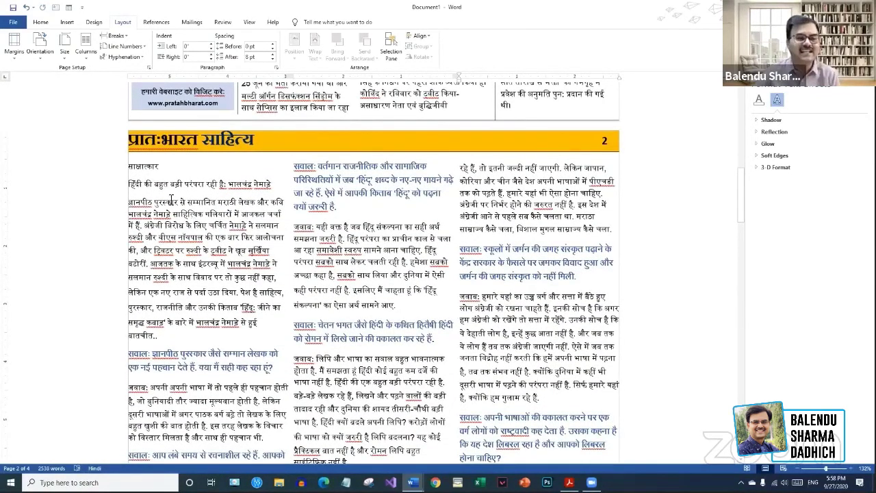
drag(165, 169, 128, 161)
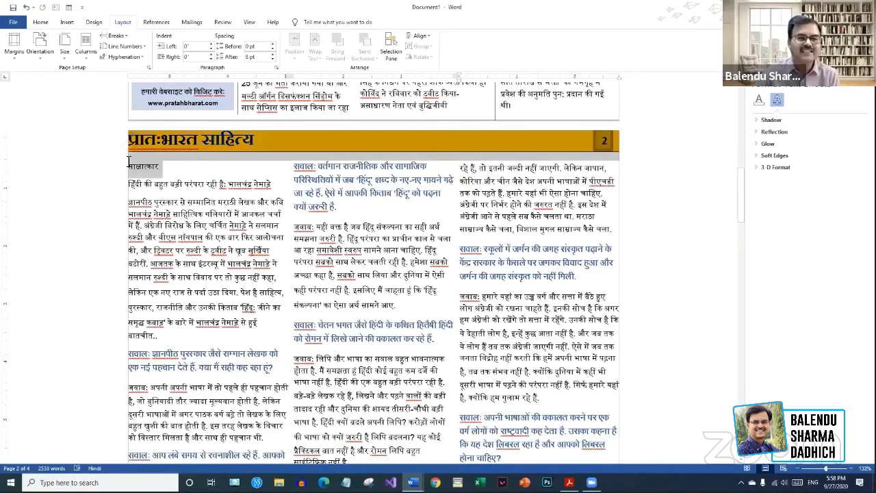
click(128, 161)
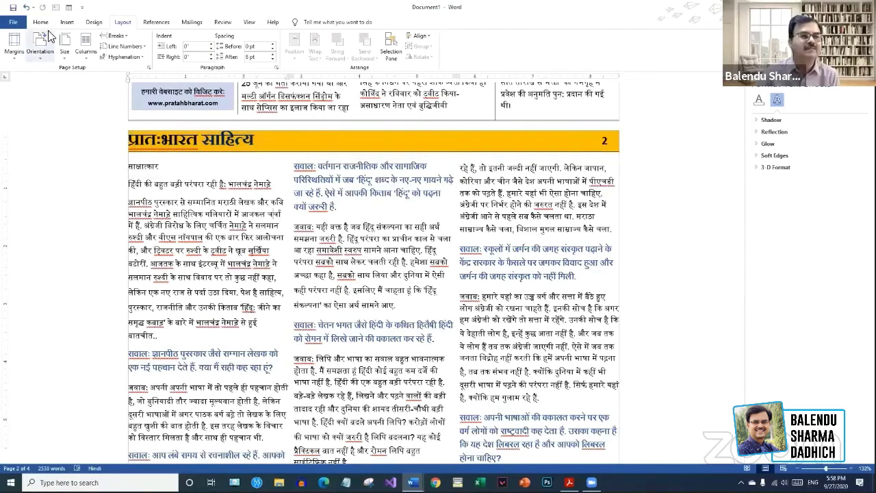
click(56, 7)
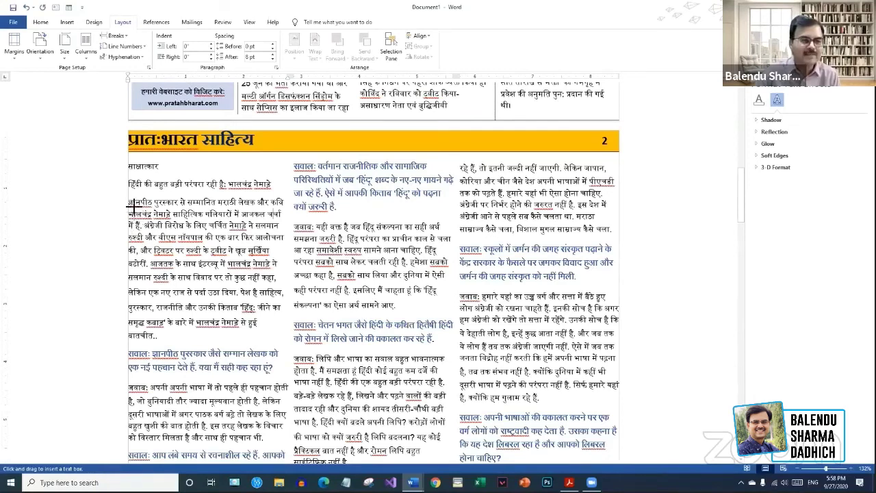
mouse_move(128, 157)
mouse_down()
mouse_move(282, 256)
mouse_move(306, 335)
mouse_move(289, 329)
mouse_up()
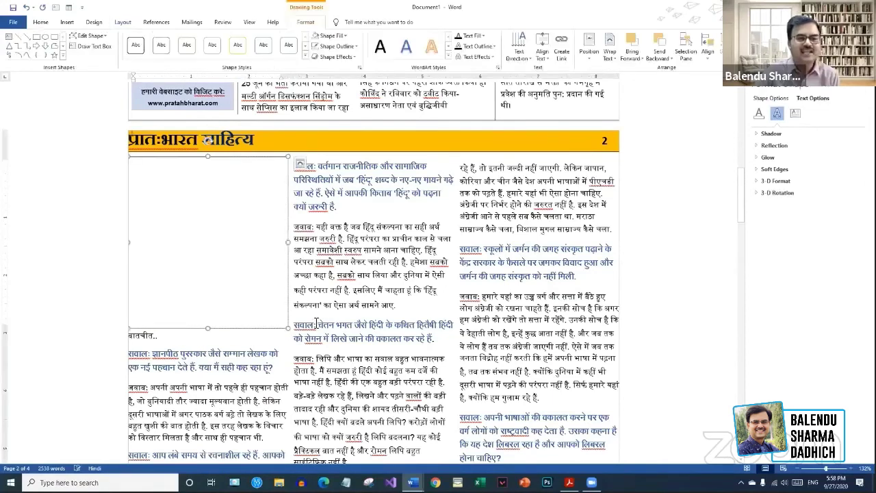
- Try setting the new text box's layout to In Line with Text, and undo that layout change
click(299, 164)
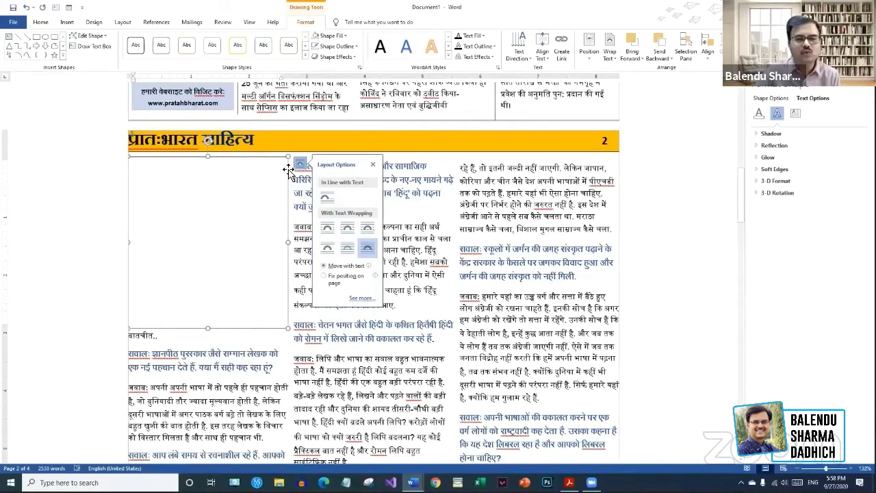
click(327, 198)
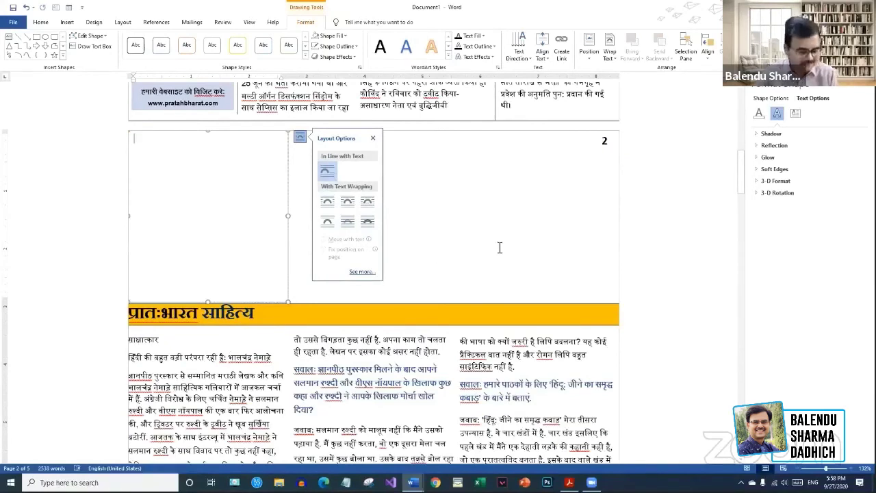
key(ctrl+z)
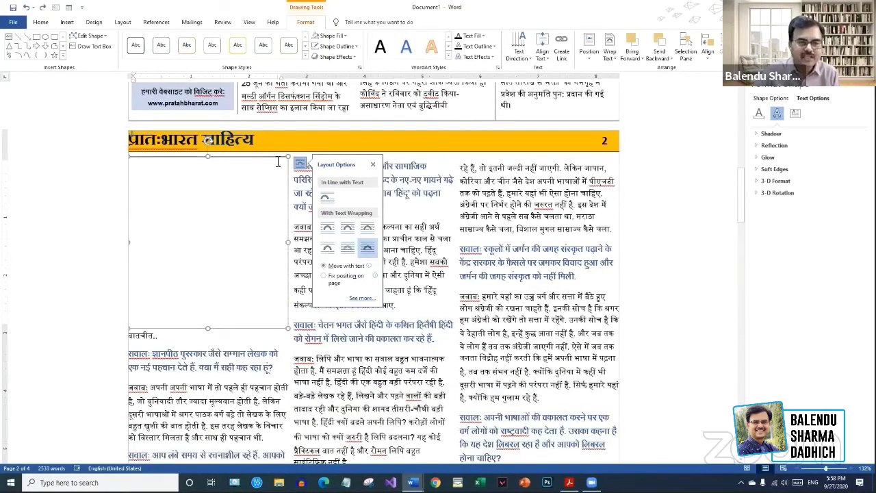
- Delete the empty text box covering the introduction and set the interview's headline in the Hind font at size 36
key(Delete)
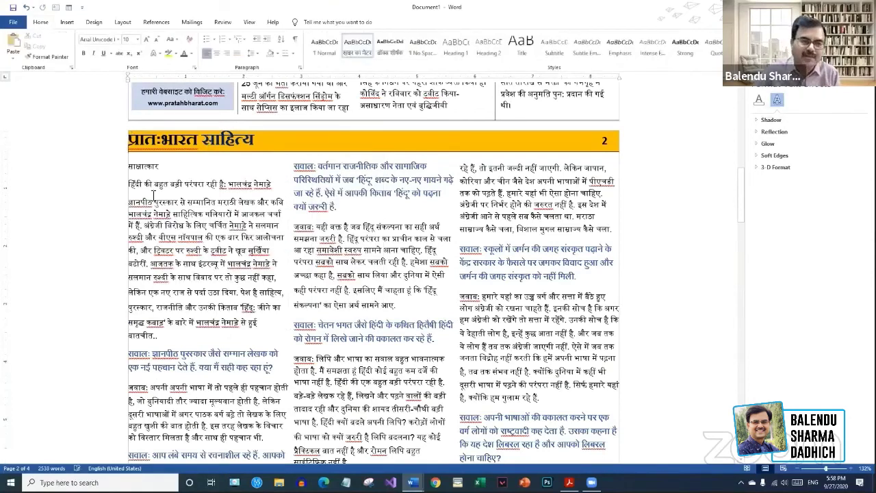
triple_click(154, 189)
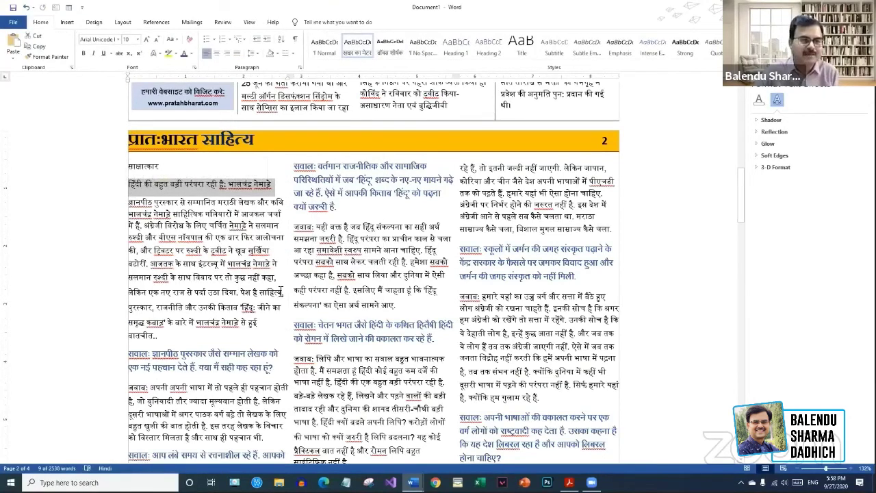
click(111, 41)
text(Hind)
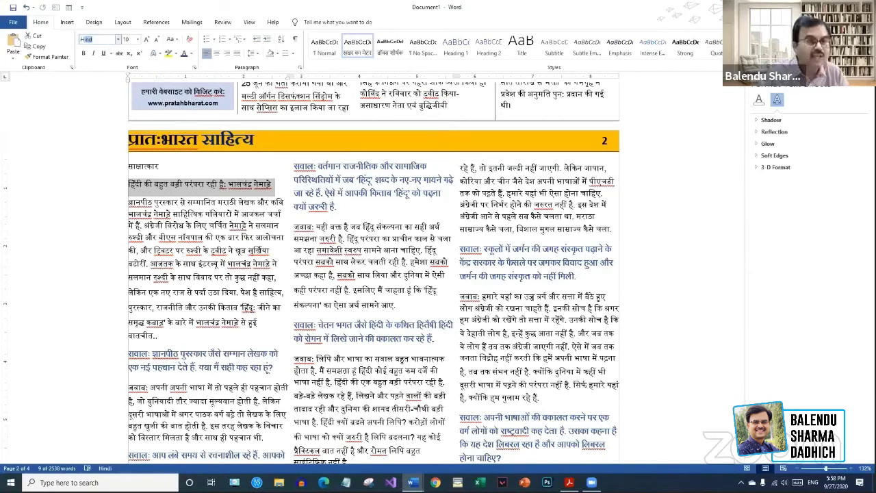
key(Return)
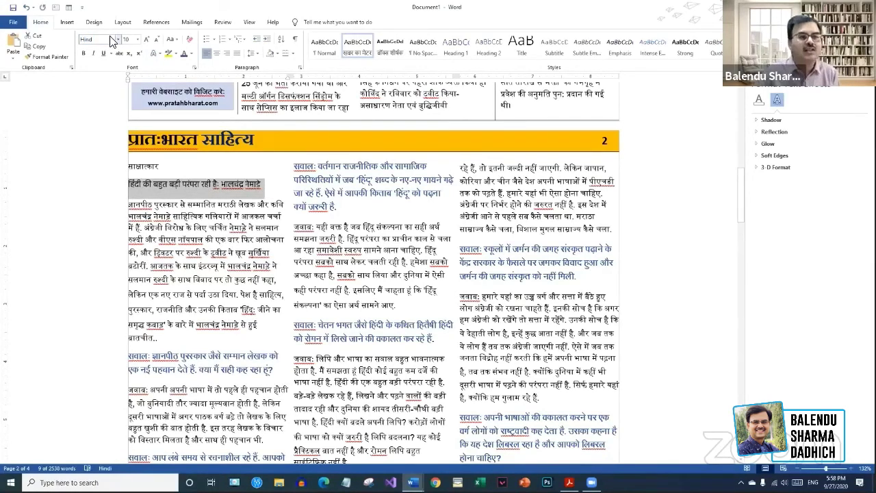
click(137, 39)
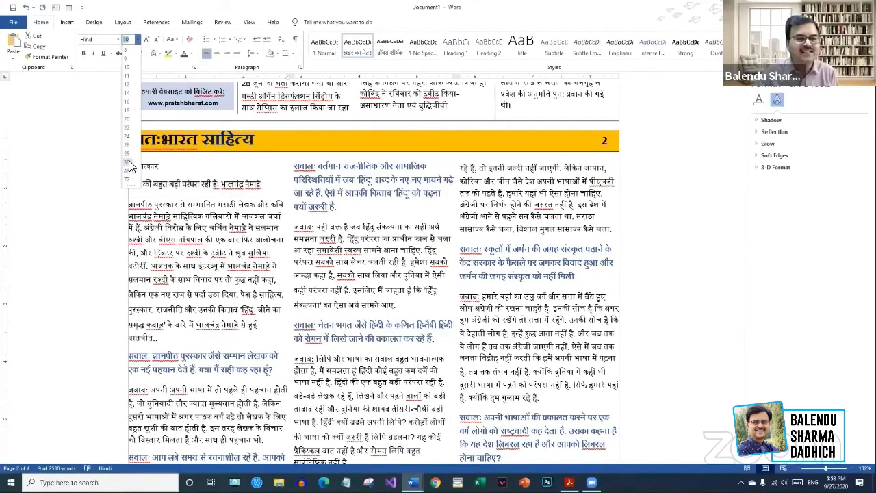
click(134, 164)
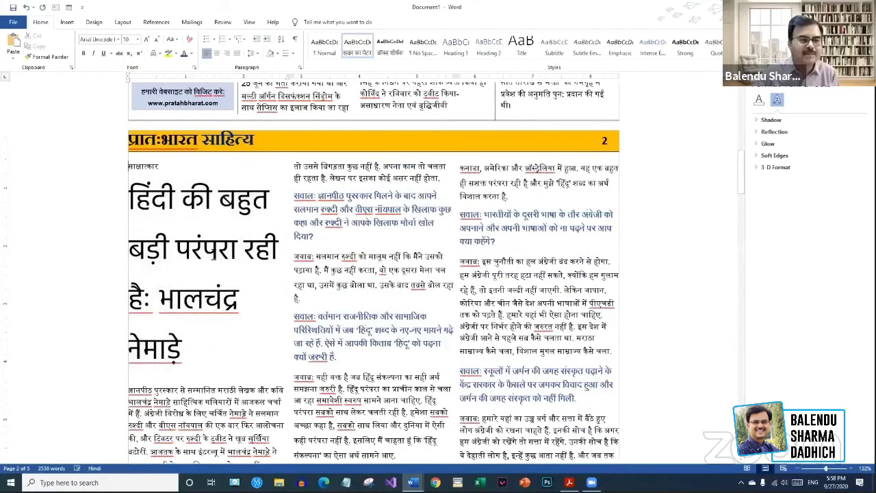
- Replace the word बड़ी in the interview's headline with समृद्ध
double_click(213, 256)
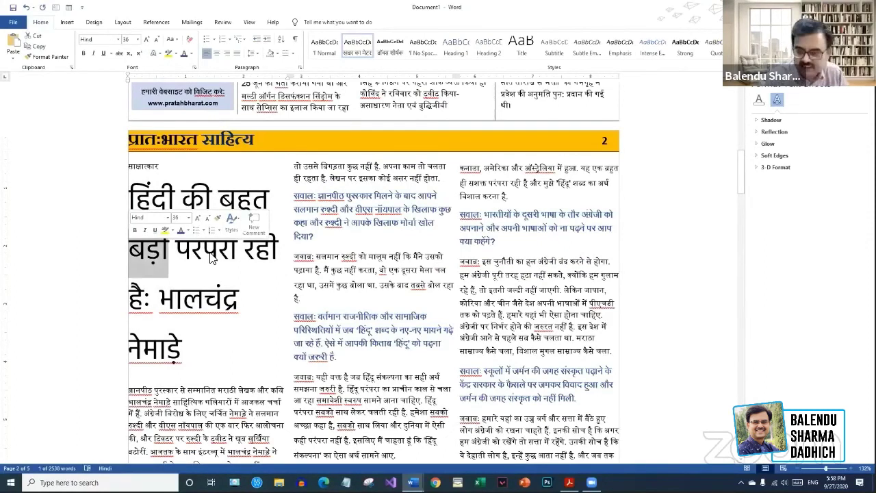
text(समृद्ध परंपरा)
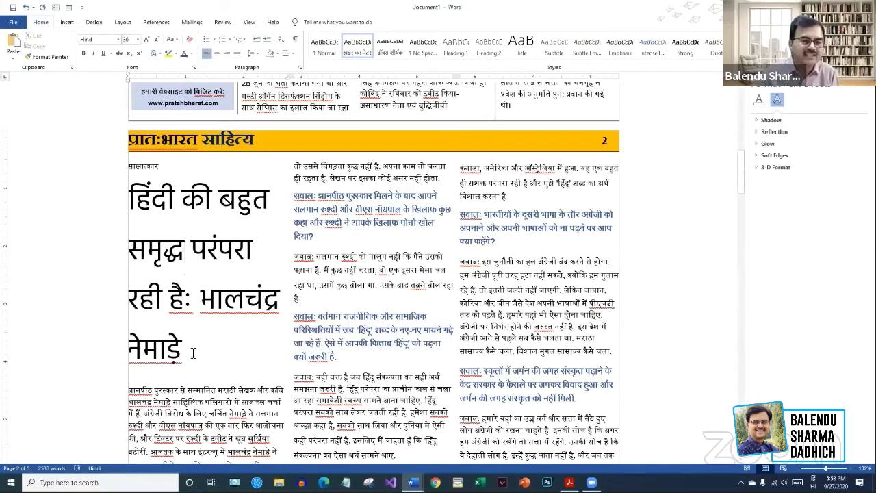
- Make the whole interview headline bold and colour it red
drag(184, 349, 125, 197)
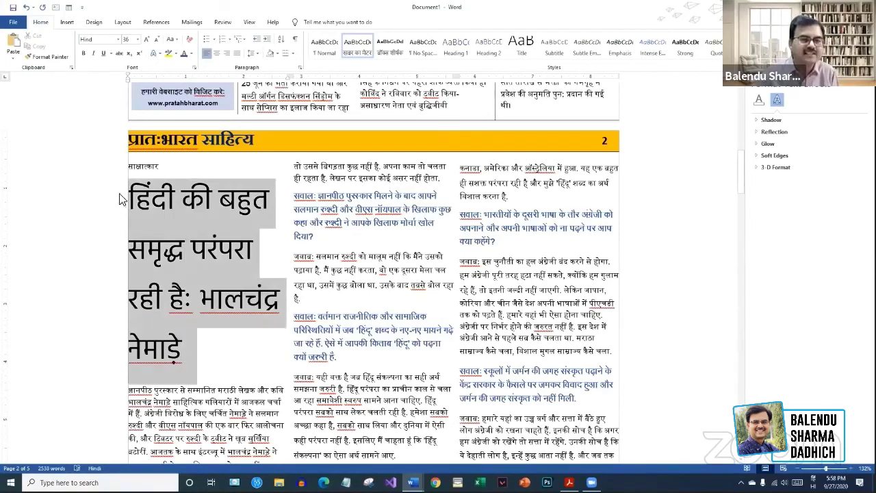
click(84, 53)
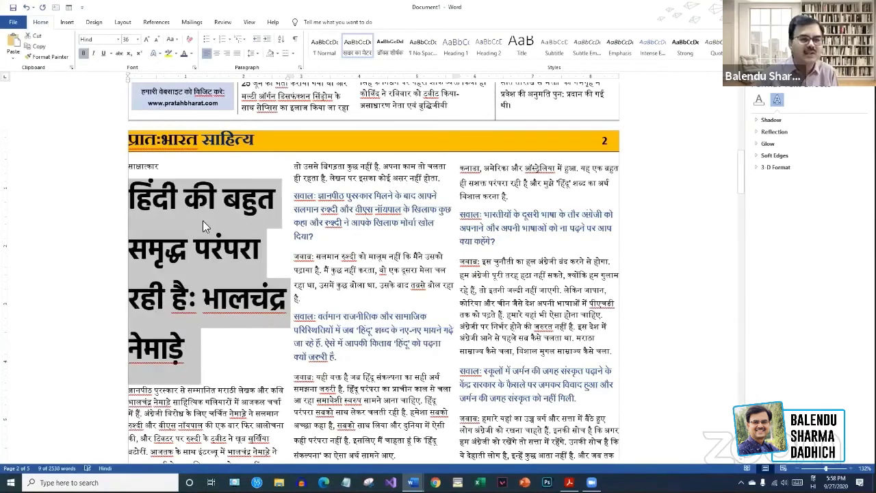
click(192, 53)
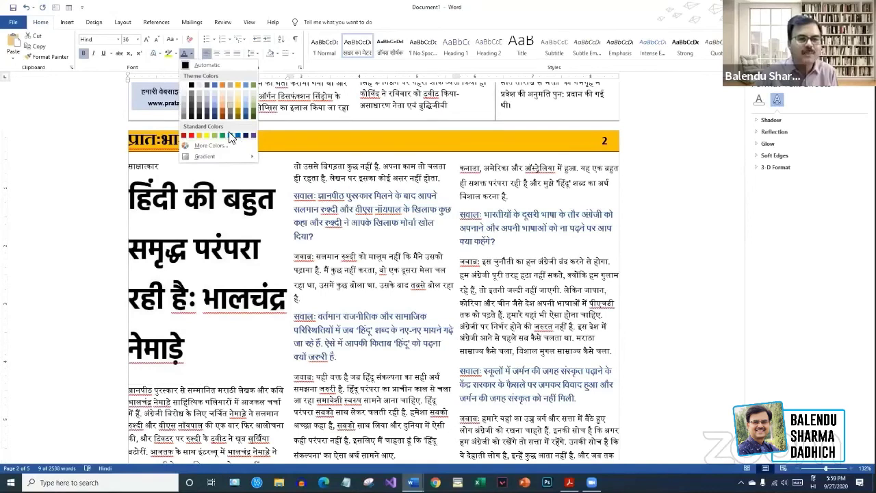
click(190, 138)
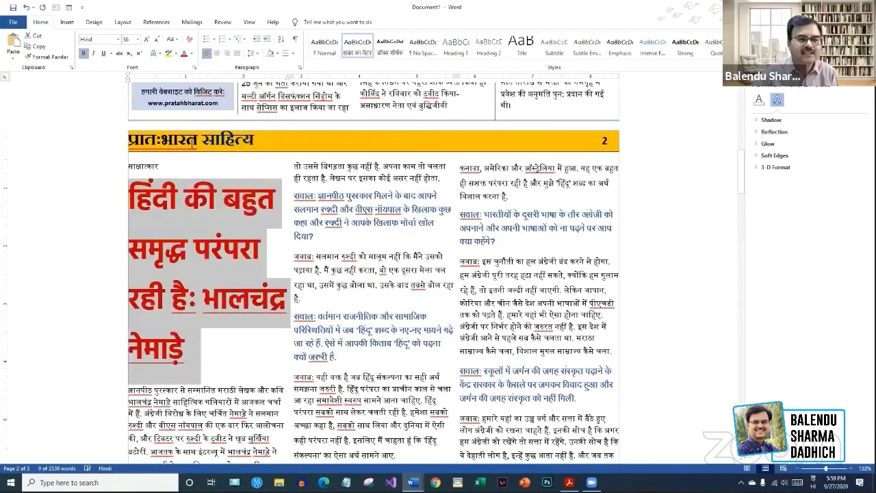
click(214, 207)
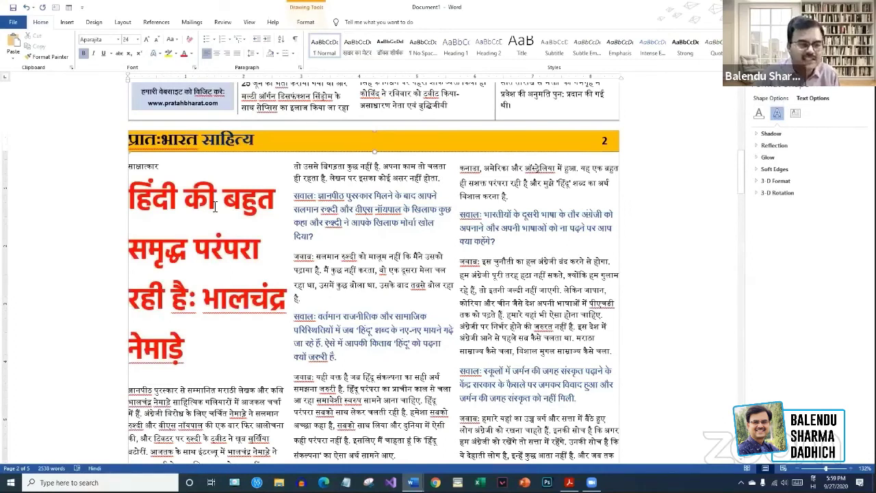
- Set the interview headline's line spacing to 1.0
triple_click(120, 206)
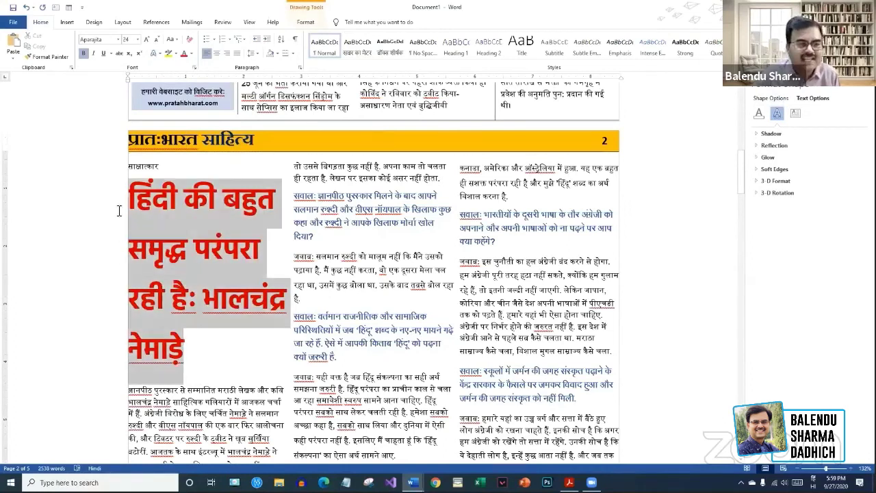
click(255, 53)
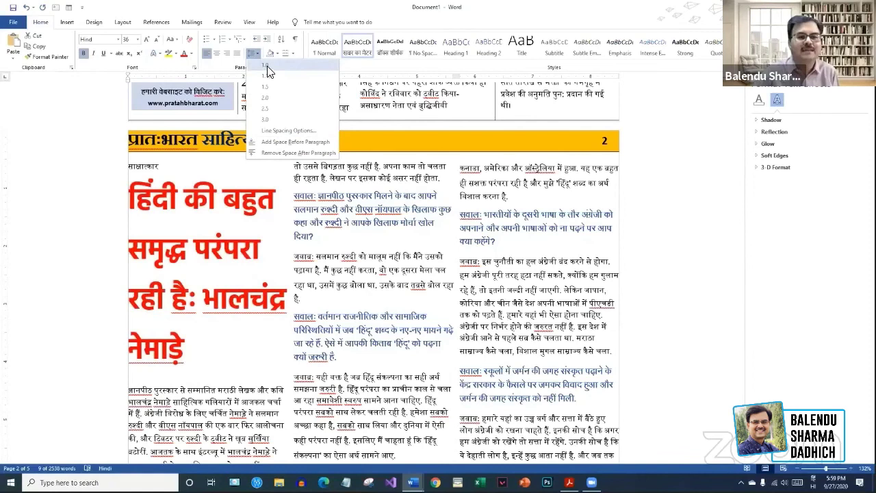
click(267, 72)
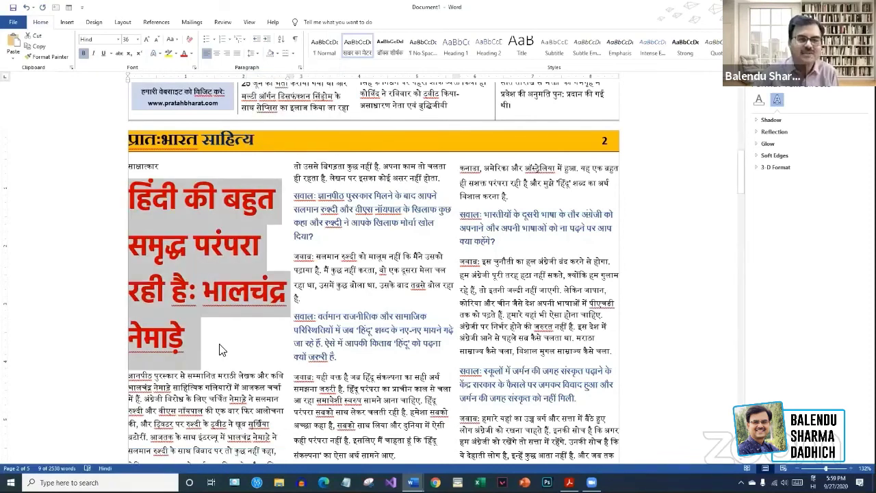
- Make the label साक्षात्कार above the headline bold and colour it blue
click(162, 170)
double_click(147, 168)
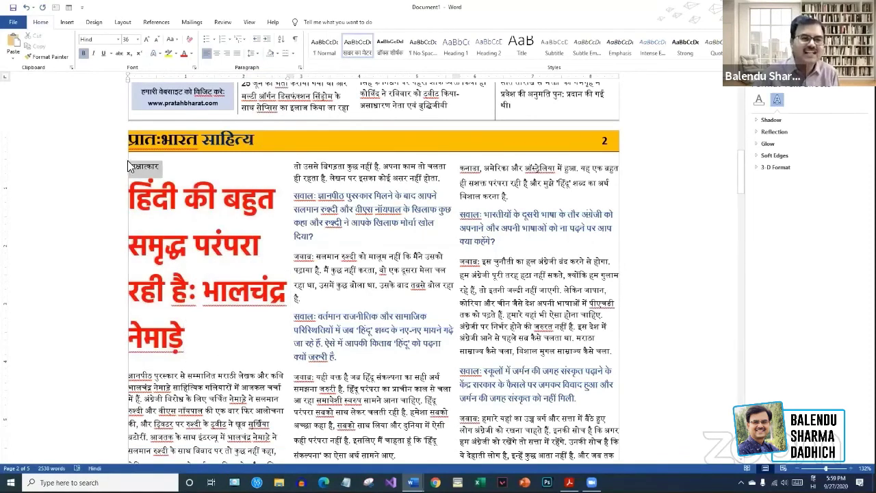
click(191, 55)
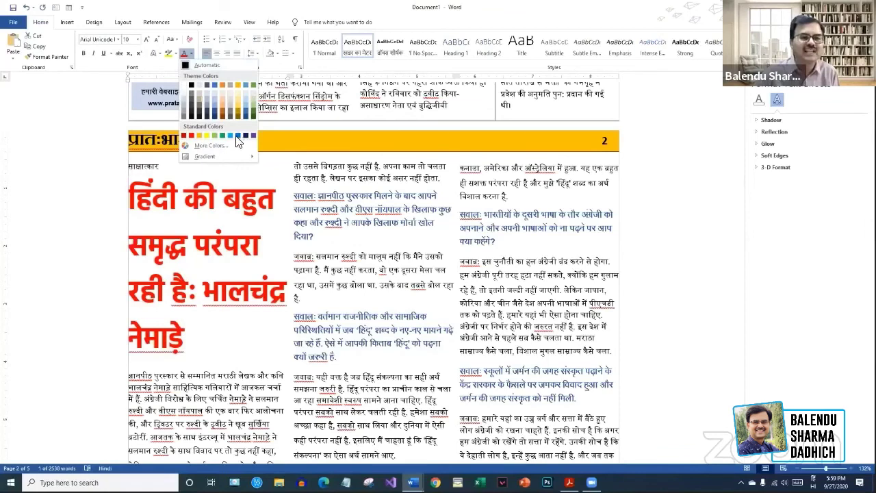
click(83, 53)
click(157, 166)
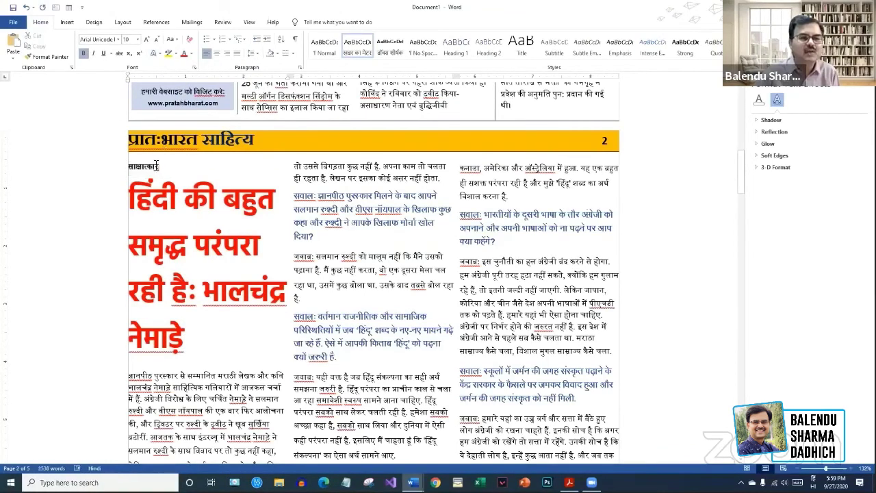
double_click(156, 165)
click(191, 55)
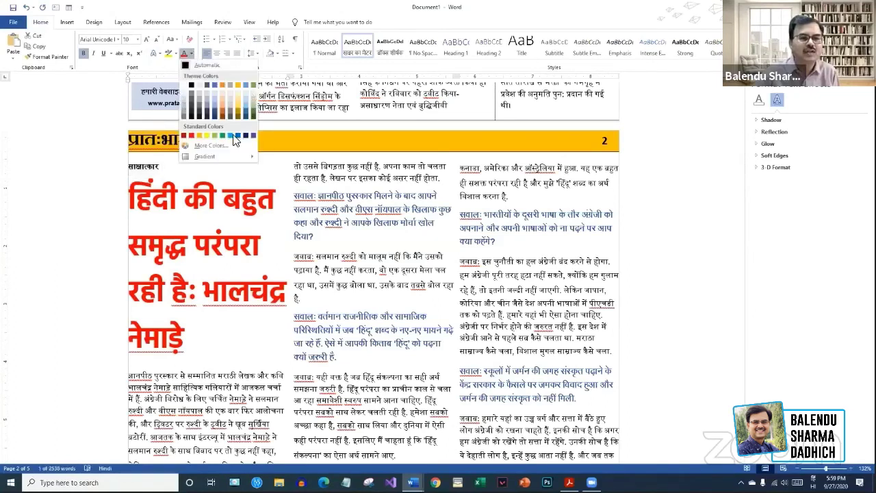
click(239, 139)
click(180, 172)
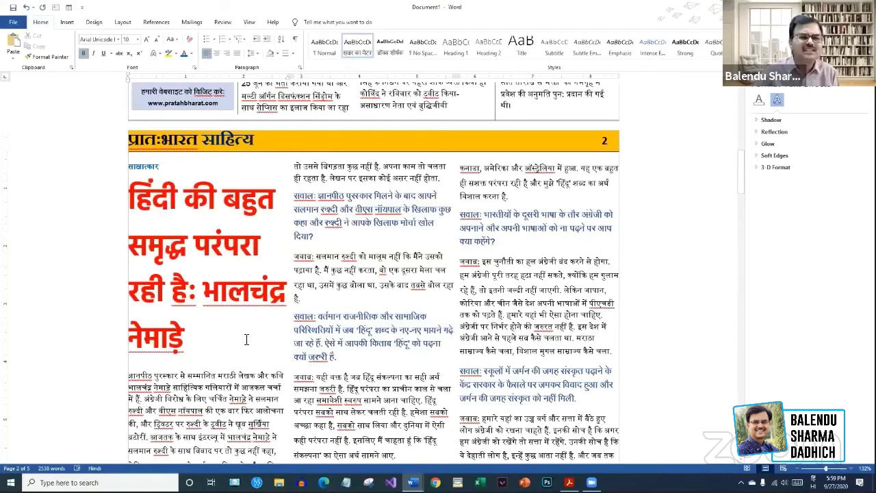
- Join the introduction to the headline and break it off again as its own paragraph, closing up the gap between them
click(183, 367)
click(130, 375)
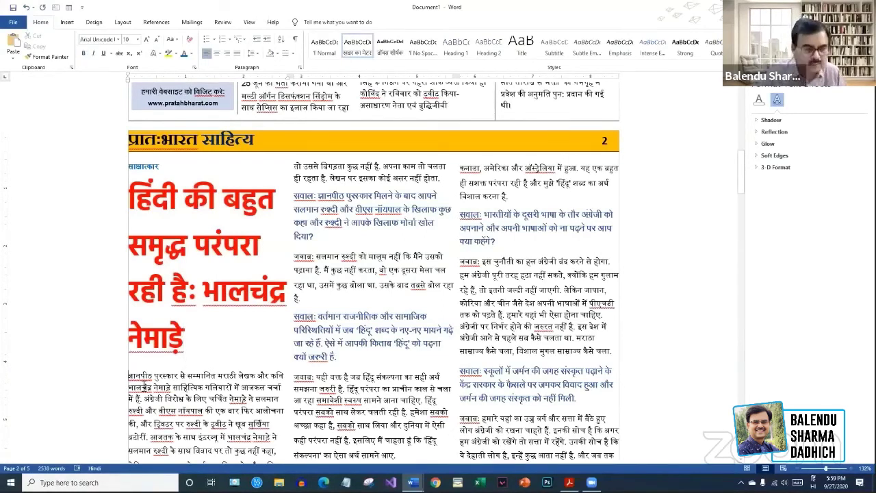
key(BackSpace)
key(Return)
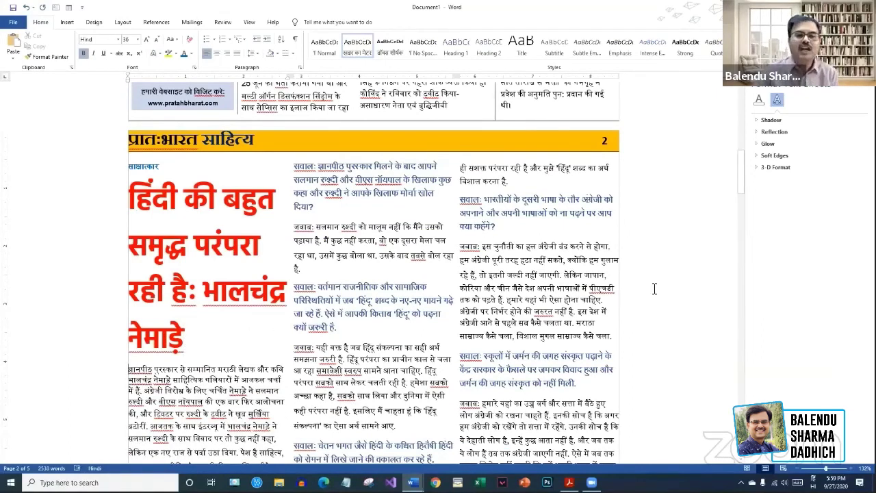
- Insert the picture 10 nemade.jpg from the images folder into the interview
scroll(654, 289, down, 1)
scroll(118, 270, up, 5)
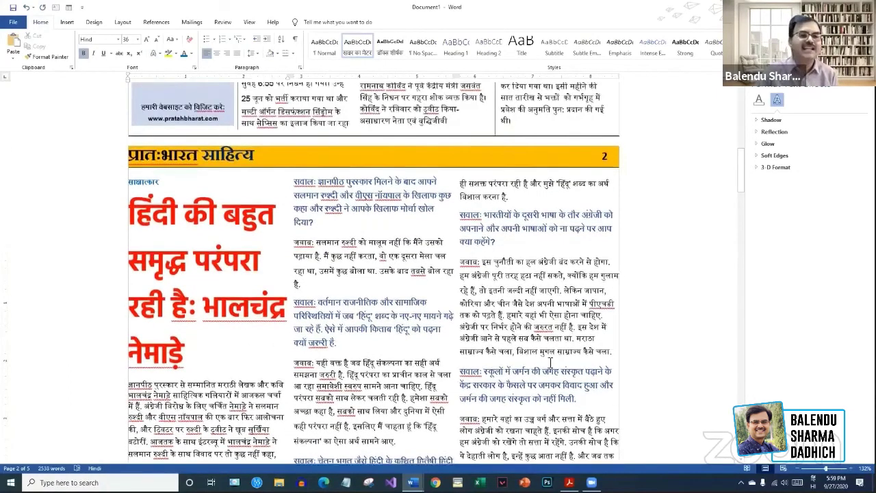
scroll(299, 118, down, 5)
scroll(206, 205, down, 3)
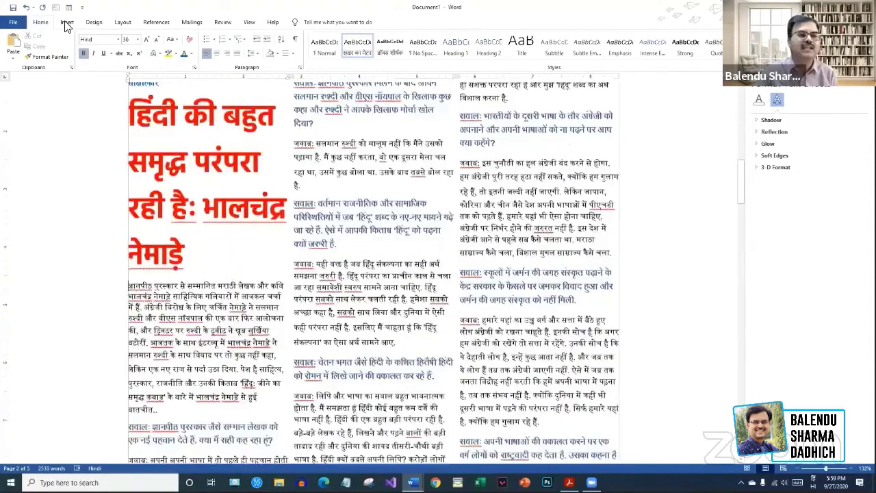
click(66, 22)
click(105, 48)
click(124, 80)
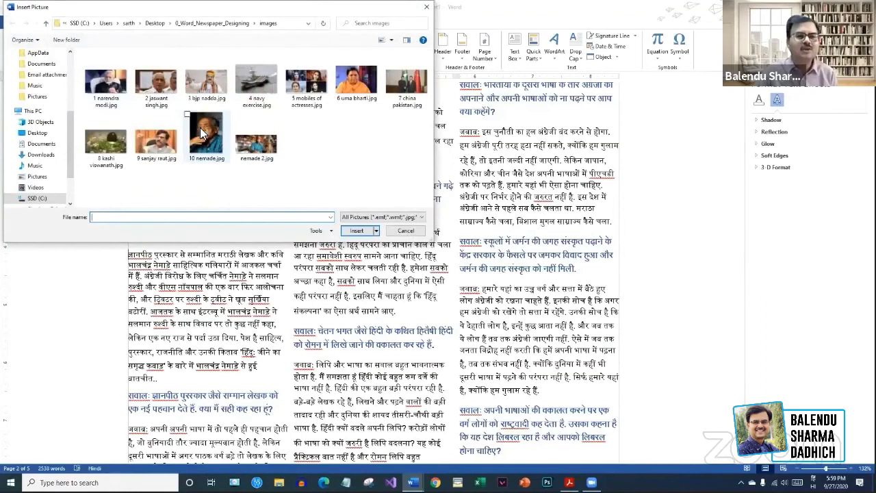
double_click(200, 127)
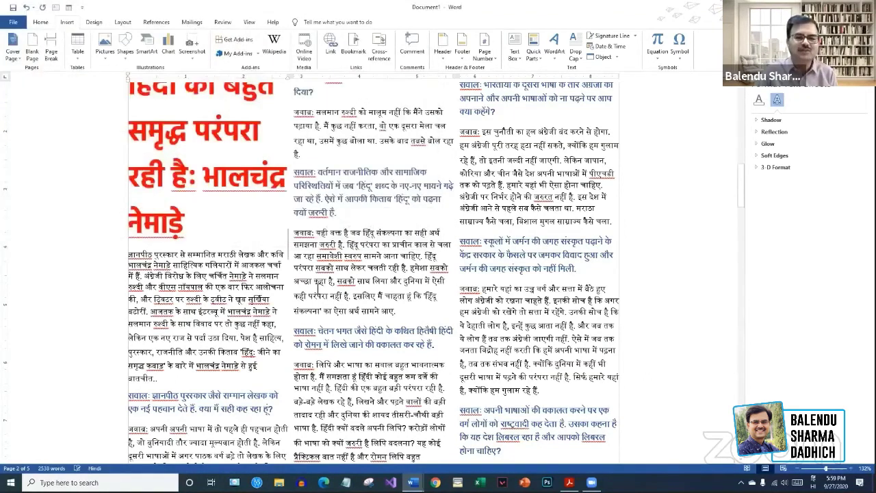
- Move the inserted portrait to the top of the third column, directly below the orange header strip
drag(261, 256, 480, 235)
scroll(574, 223, up, 2)
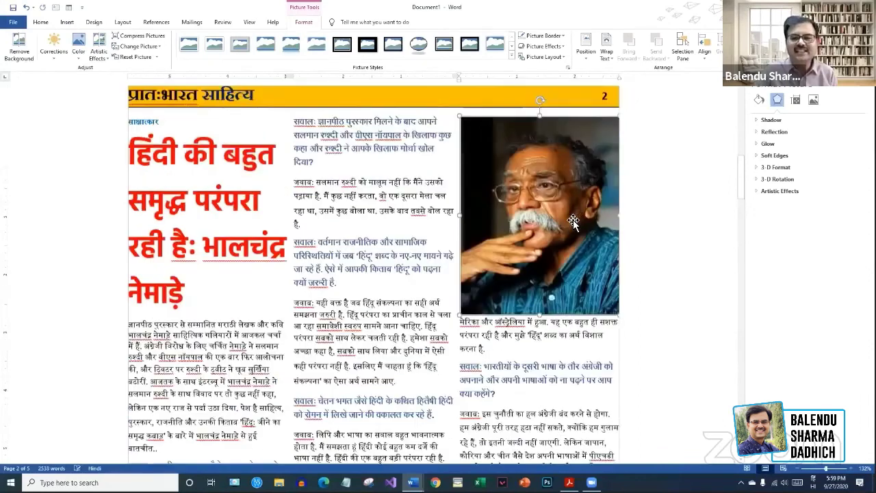
scroll(574, 223, up, 3)
drag(464, 235, 726, 239)
scroll(708, 229, down, 3)
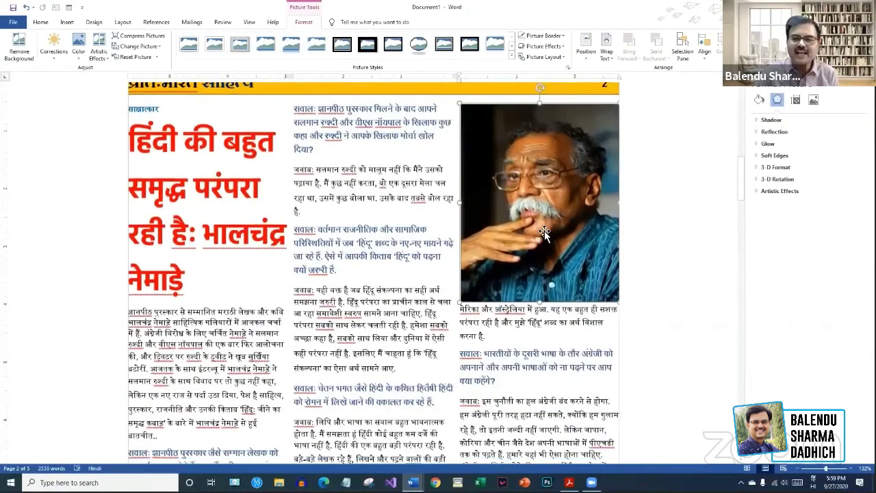
- Try enlarging the portrait in the third column slightly, and delete it from the page
drag(457, 306, 447, 318)
drag(459, 210, 469, 224)
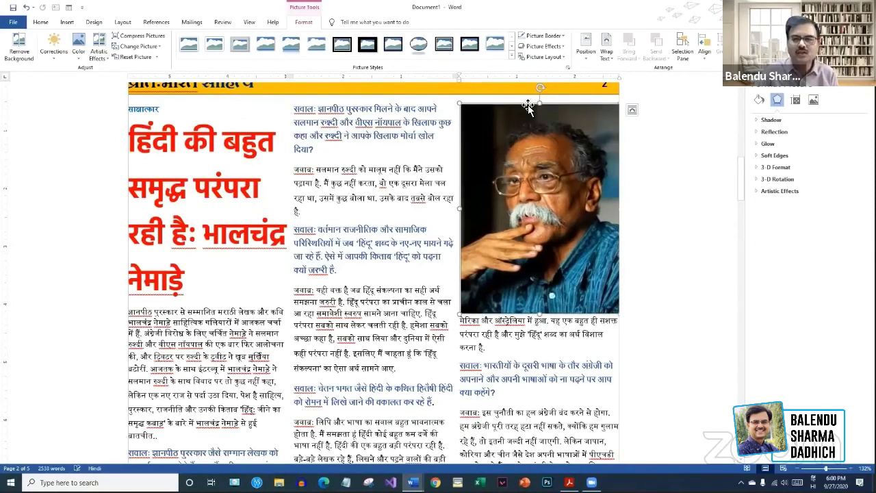
key(Delete)
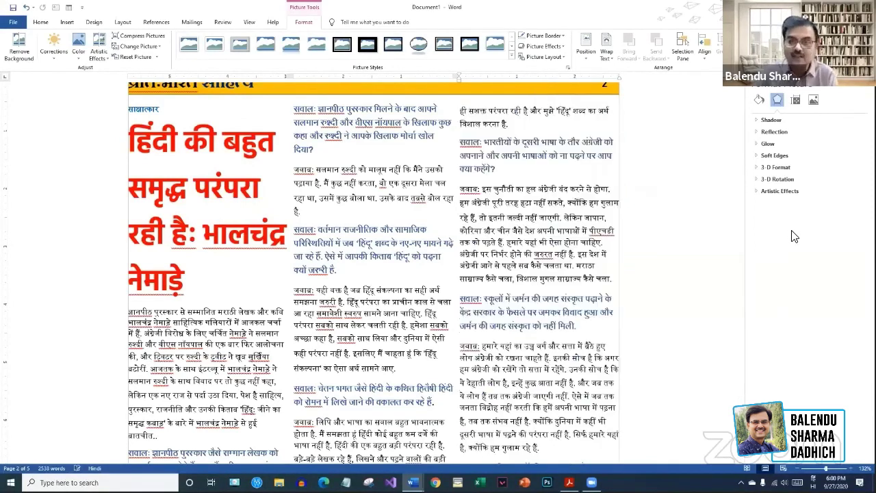
- Try a text box across the second and third columns of page 2, set in line with text, and delete it
scroll(691, 281, down, 6)
scroll(692, 280, up, 9)
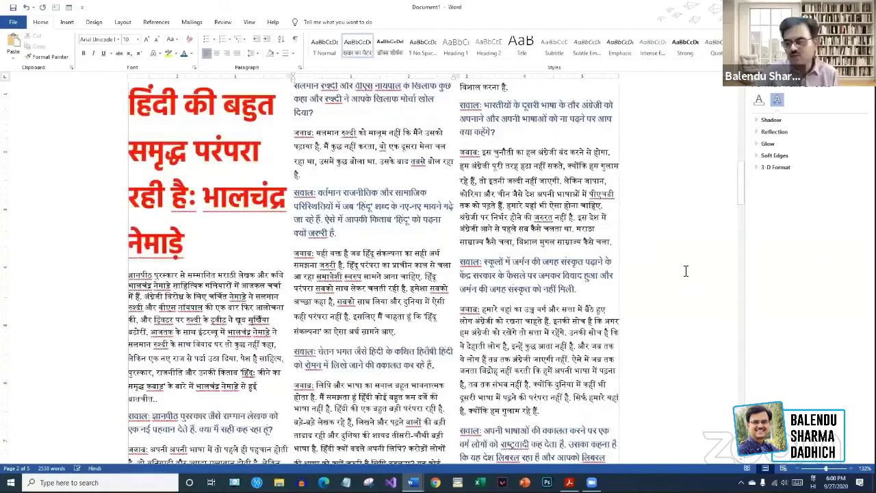
click(57, 8)
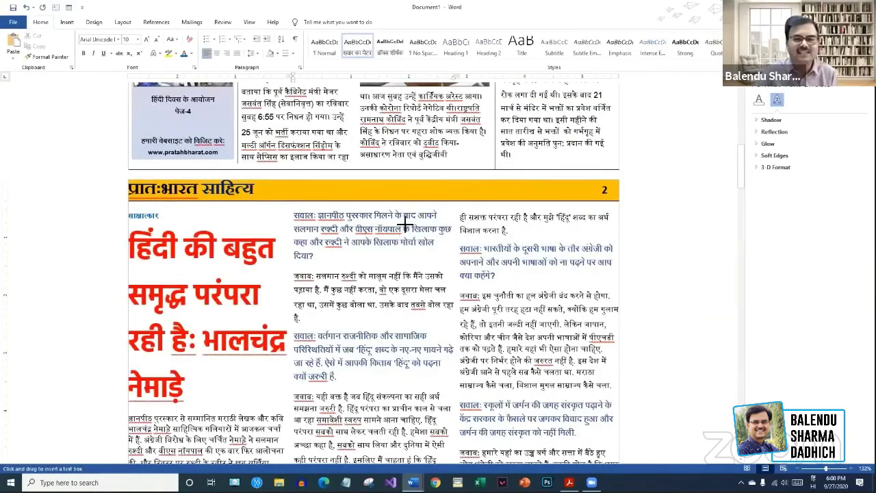
mouse_move(414, 210)
mouse_down()
mouse_move(449, 300)
mouse_move(587, 426)
mouse_move(616, 430)
mouse_up()
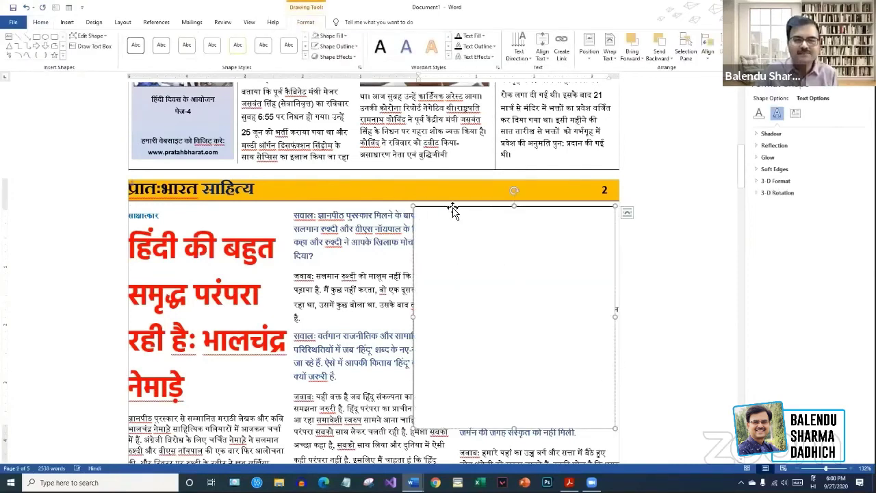
click(627, 213)
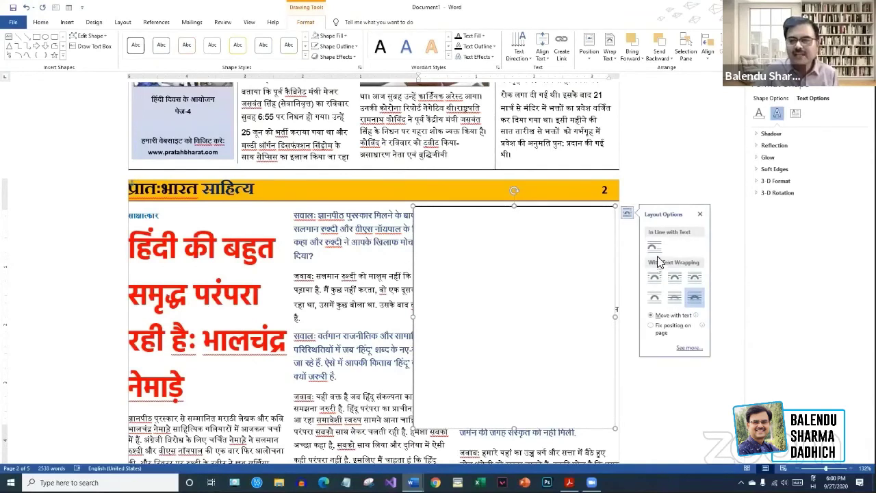
click(653, 251)
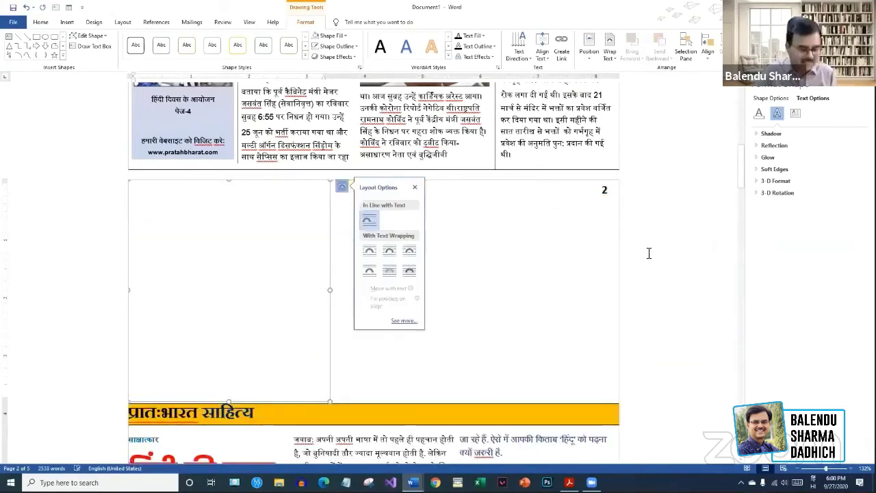
key(ctrl+z)
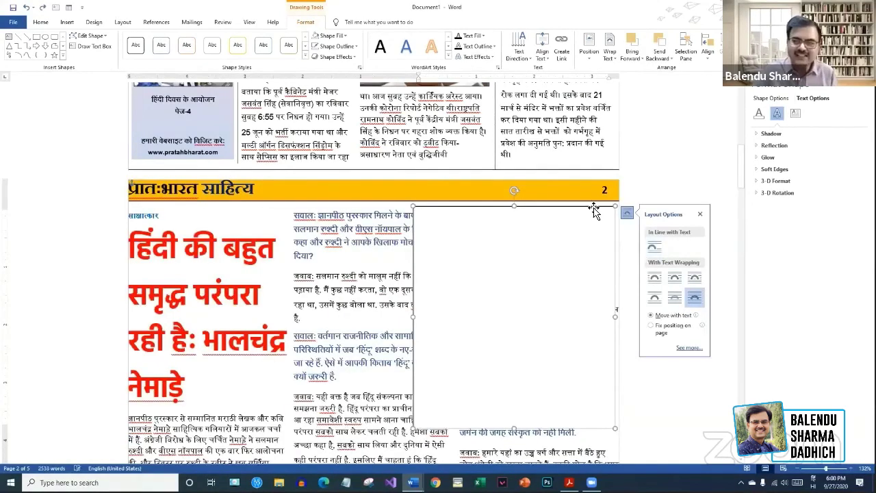
key(Delete)
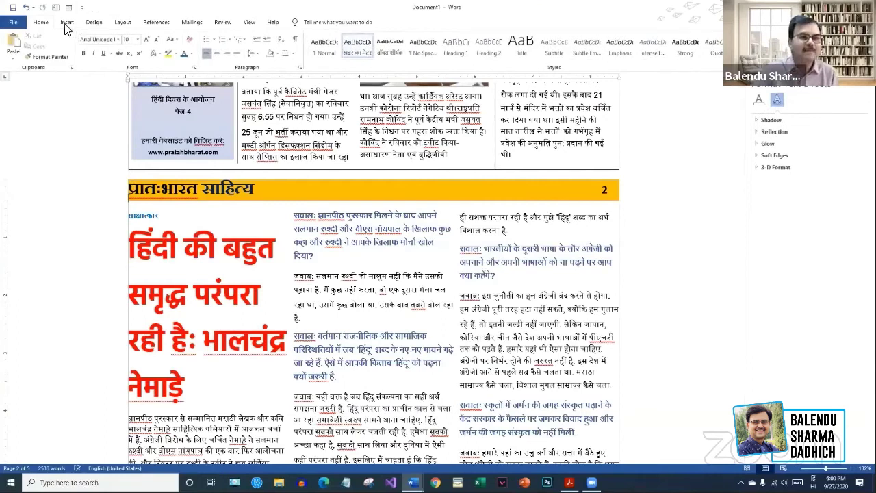
- Insert the picture 10 nemade.jpg from the images folder into the interview again
click(105, 49)
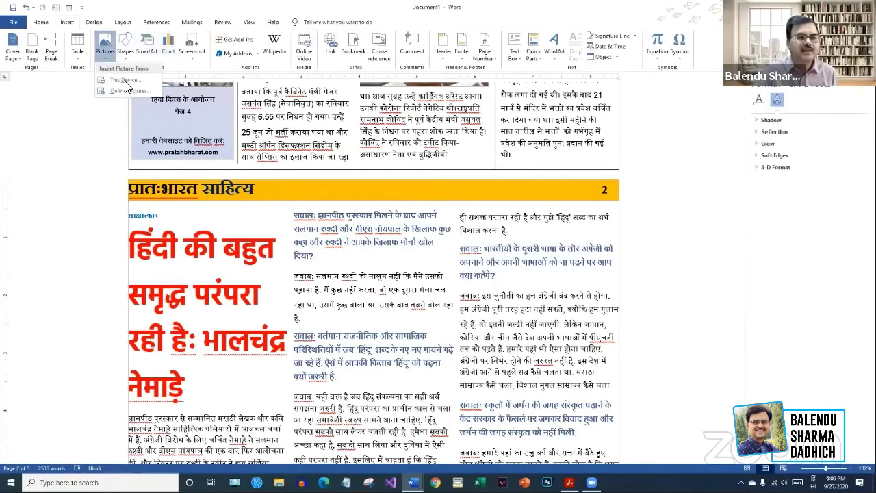
click(125, 81)
click(206, 137)
click(355, 231)
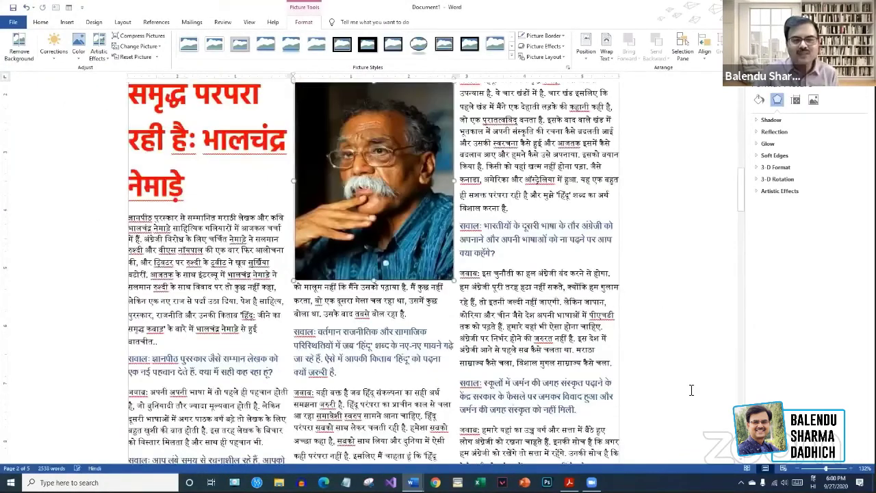
- Move the portrait from the second column to the top of the third column, below the orange header strip
scroll(689, 391, up, 3)
scroll(693, 397, down, 3)
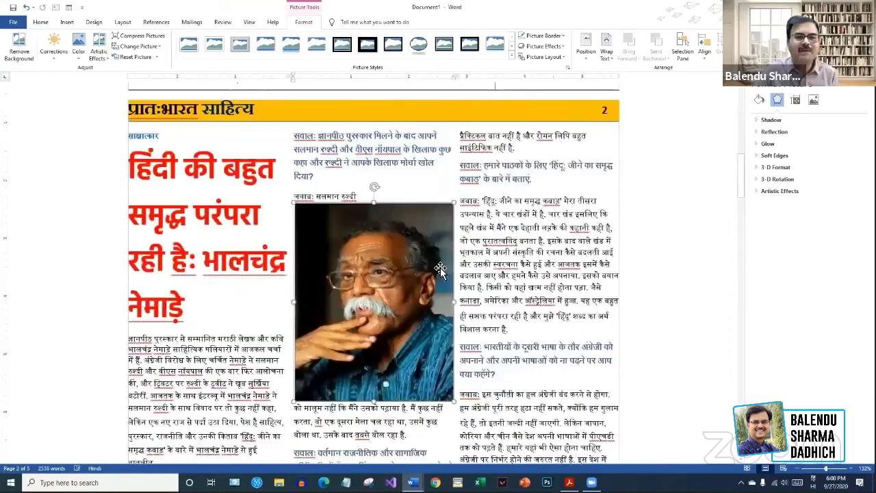
click(399, 213)
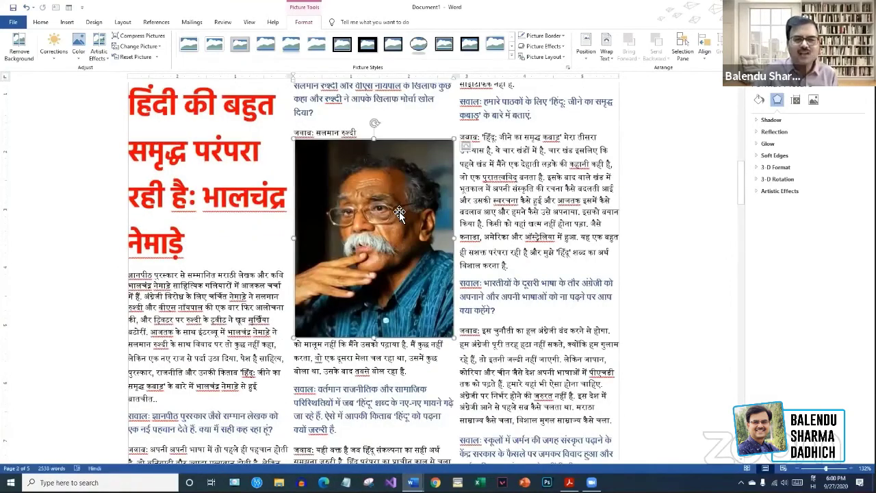
drag(399, 213, 470, 146)
scroll(596, 220, up, 3)
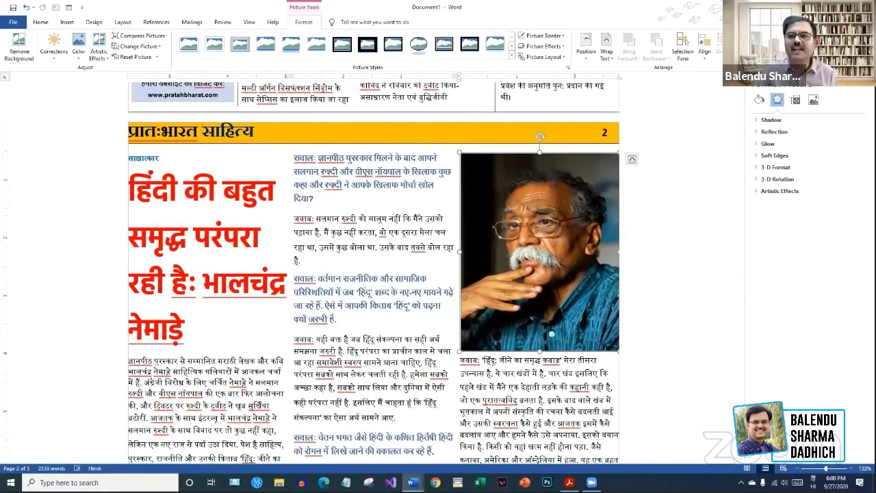
- Rotate the portrait in the third column by 10° and shrink it slightly to suit the column
click(738, 53)
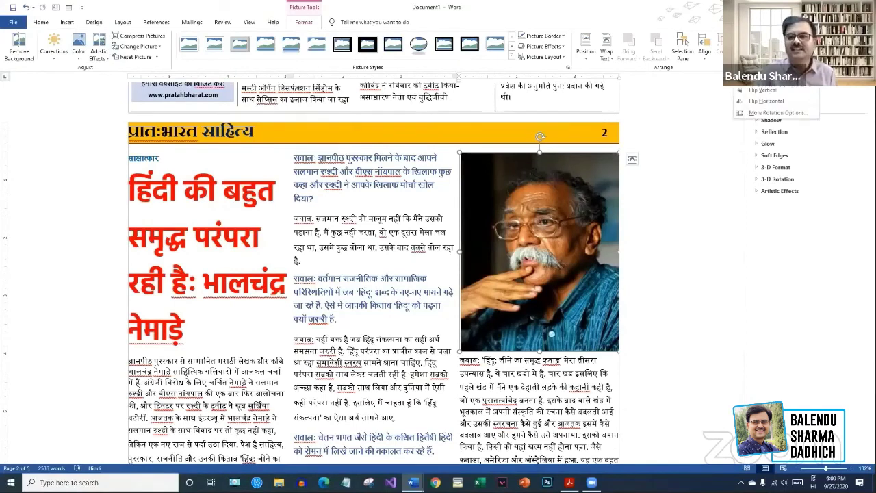
click(769, 114)
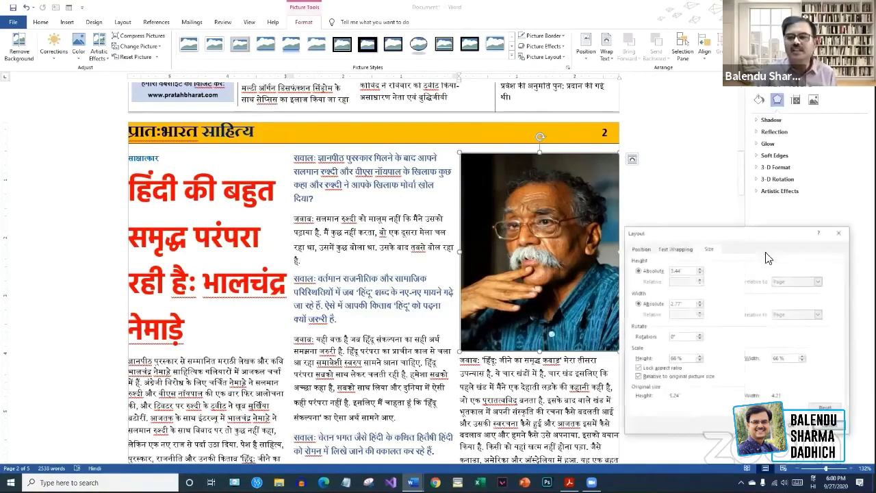
double_click(680, 337)
text(10)
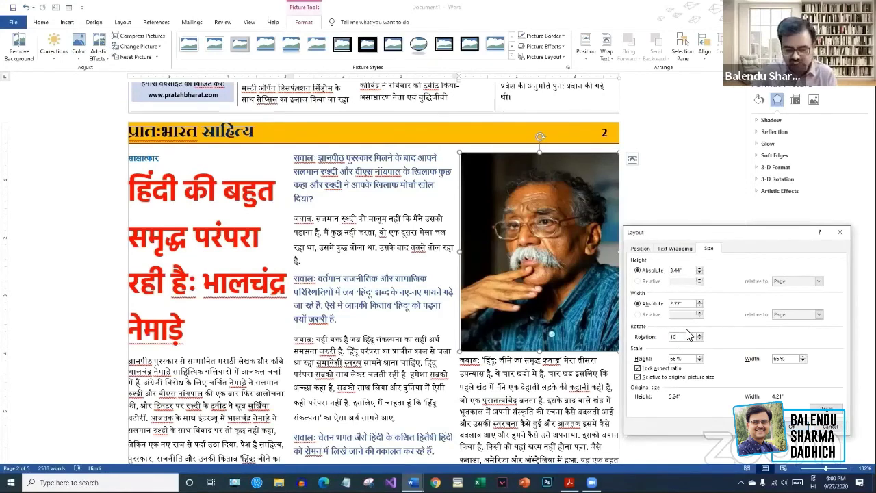
key(Return)
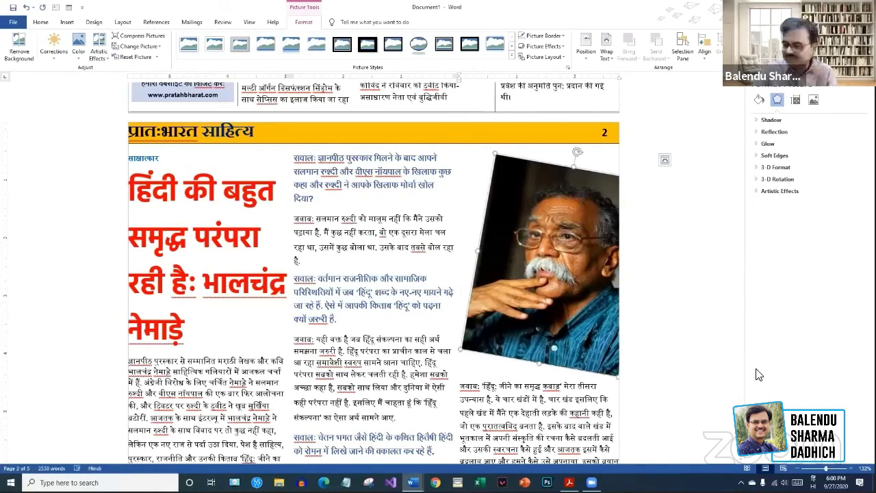
drag(448, 360, 481, 332)
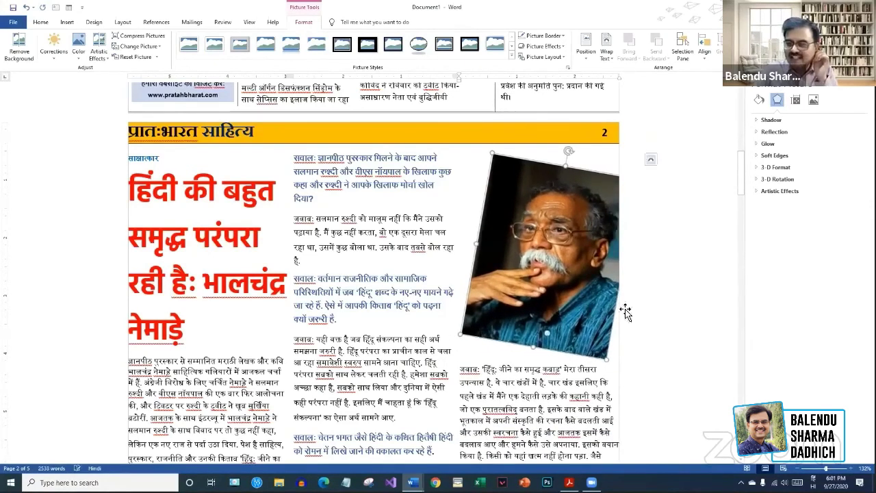
click(696, 319)
- Delete the interview text that runs over from page 2 onto the following page
scroll(697, 319, down, 15)
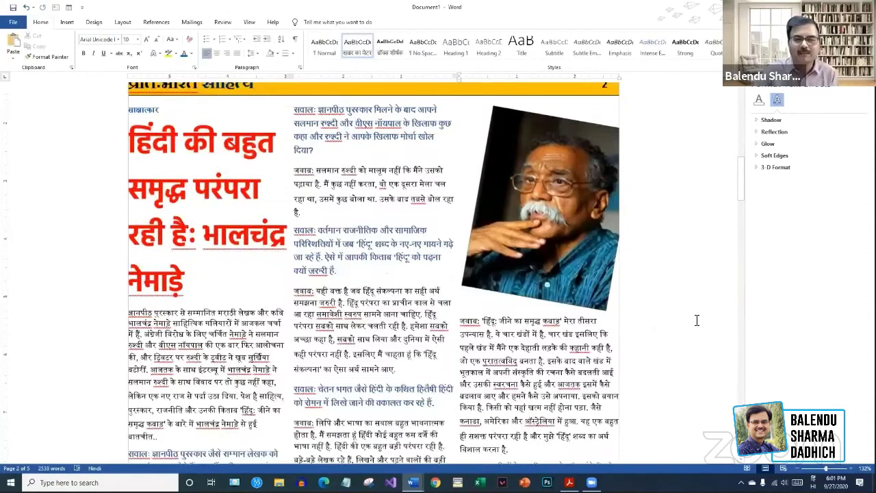
click(368, 226)
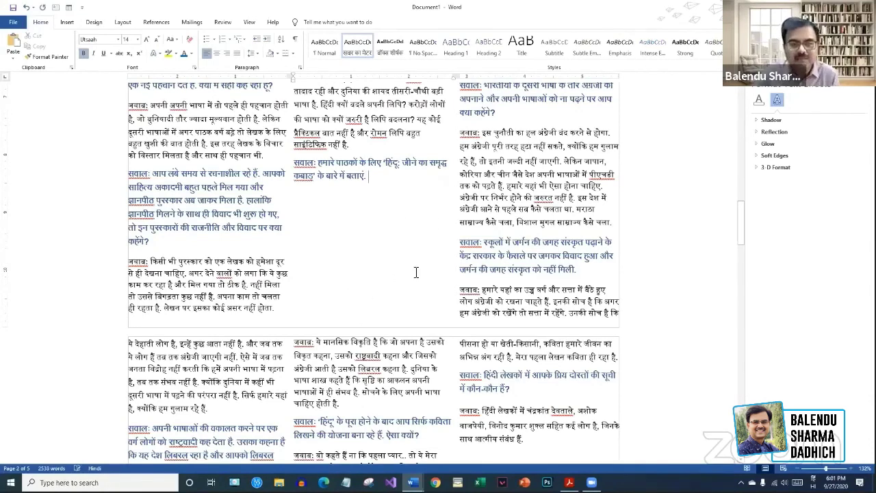
scroll(416, 272, up, 5)
scroll(397, 241, down, 4)
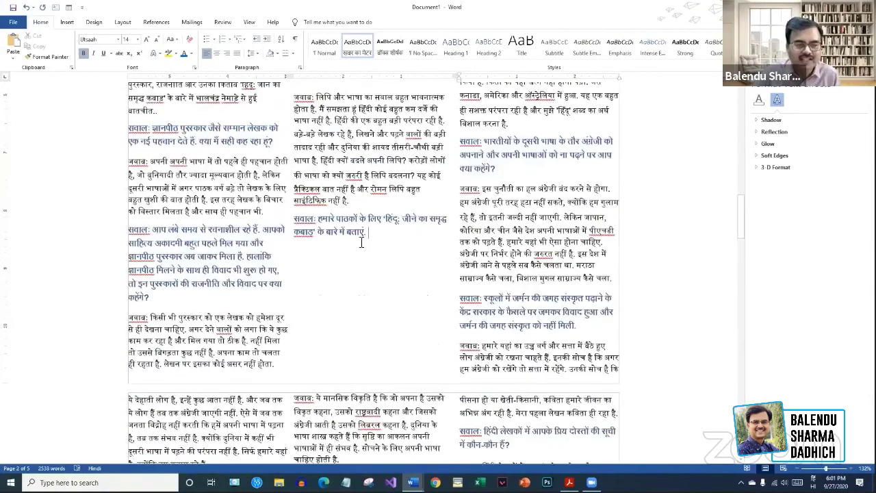
scroll(484, 363, down, 5)
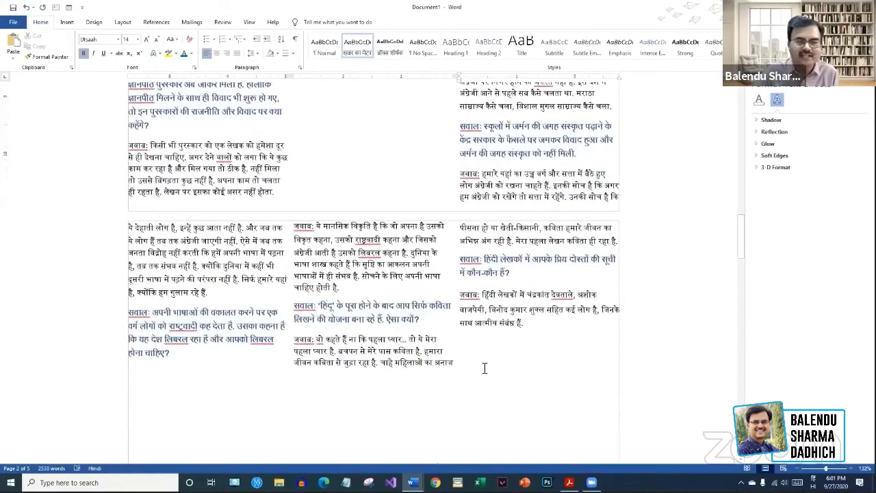
drag(137, 197, 141, 237)
key(Delete)
drag(550, 265, 88, 225)
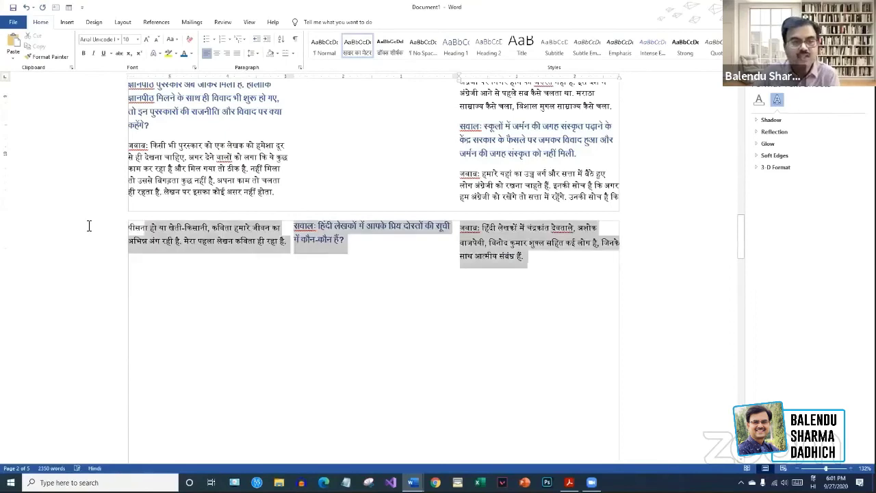
key(Delete)
- Insert the picture nemade 2.jpg into the answer at the foot of the interview's first column
scroll(369, 356, up, 5)
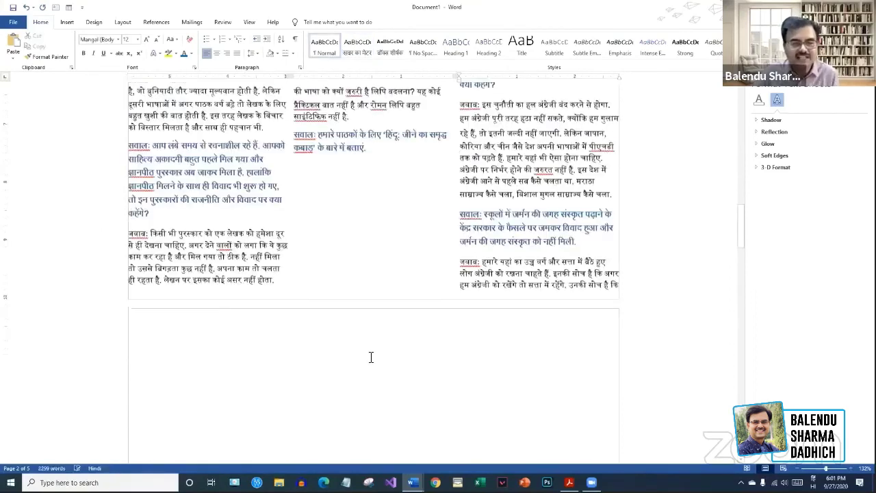
scroll(336, 298, up, 1)
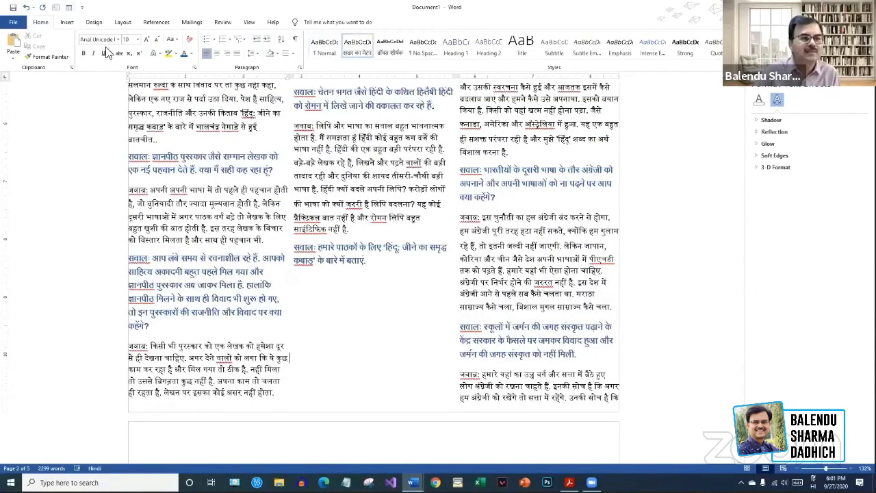
click(67, 22)
click(105, 50)
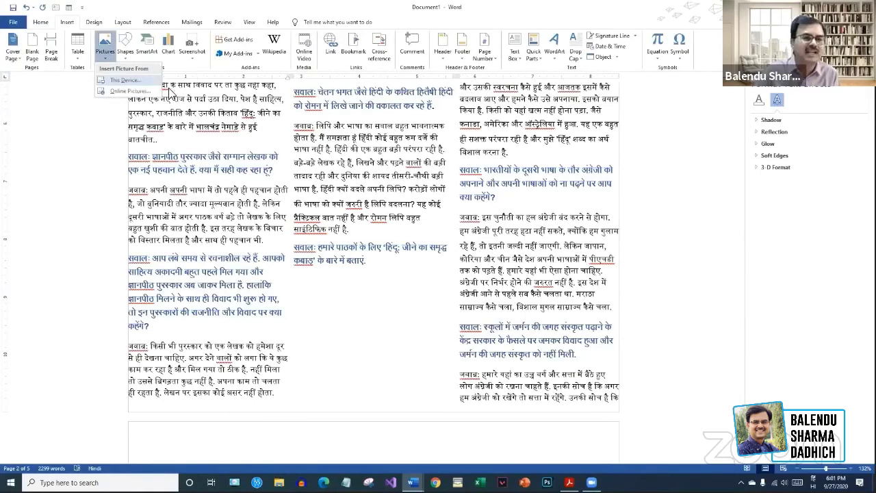
click(133, 81)
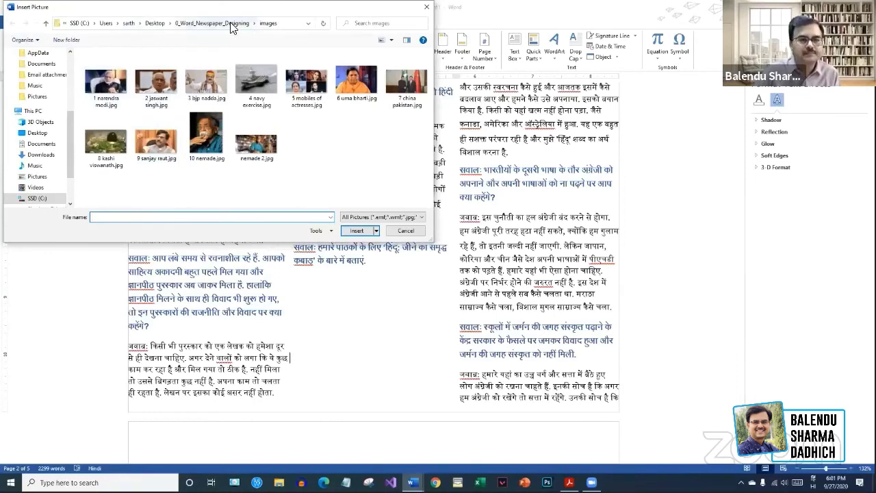
double_click(255, 133)
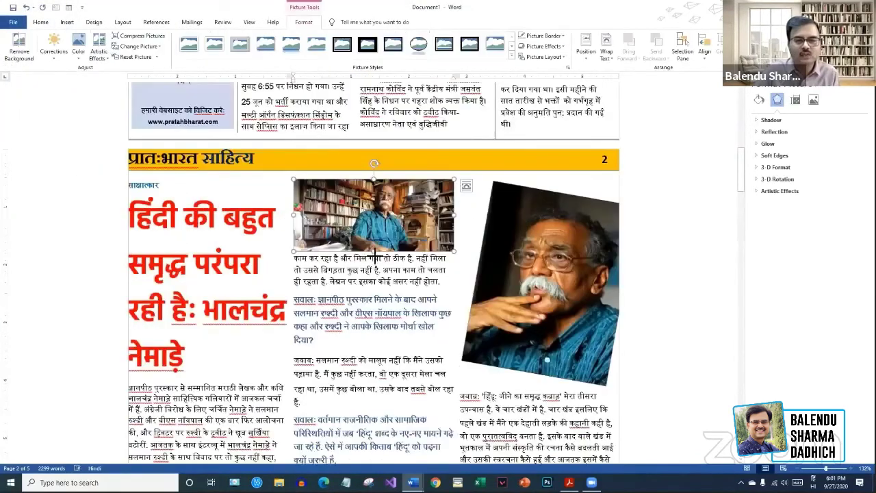
- Stretch the bookshelf photo in the second column slightly taller and make it a little narrower than the column
drag(375, 253, 374, 268)
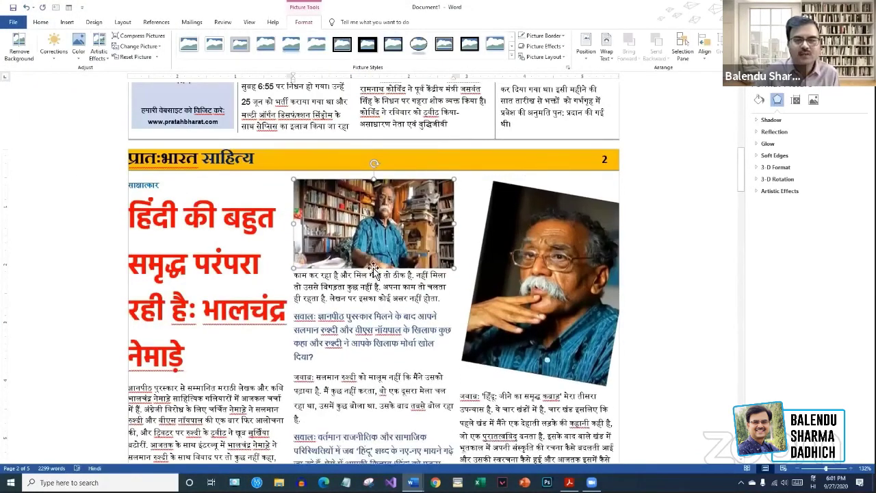
drag(453, 224, 454, 225)
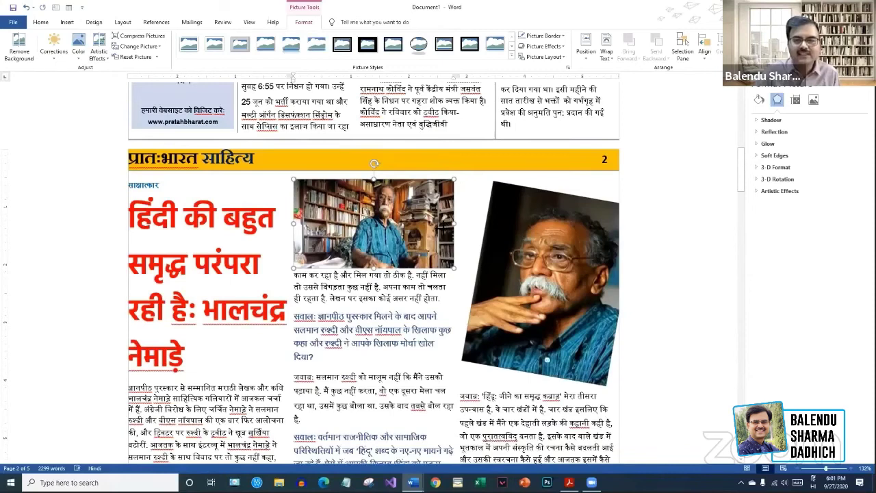
drag(454, 224, 453, 229)
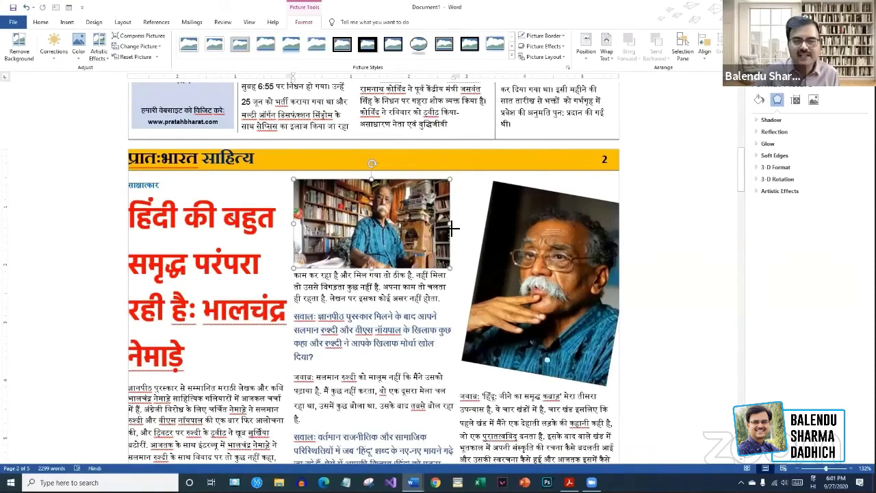
- Check how the two photos and the interview text fill the columns of page 2 and where the text ends
scroll(591, 284, down, 10)
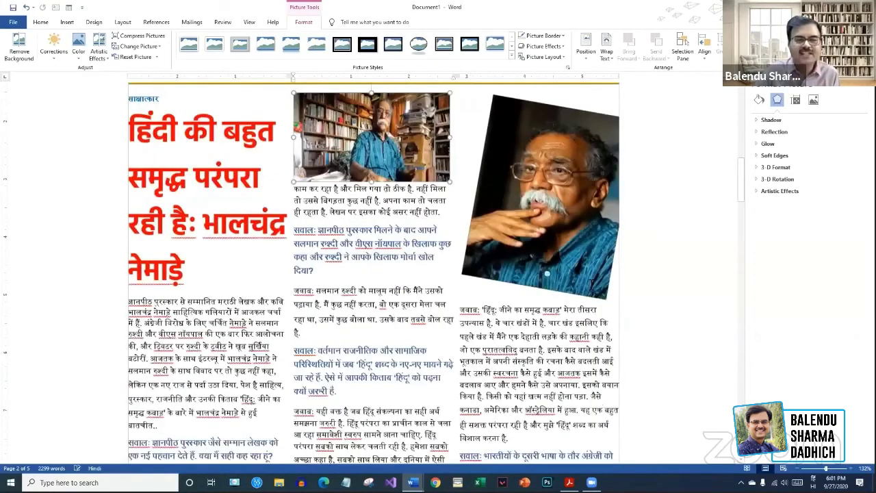
scroll(591, 284, up, 8)
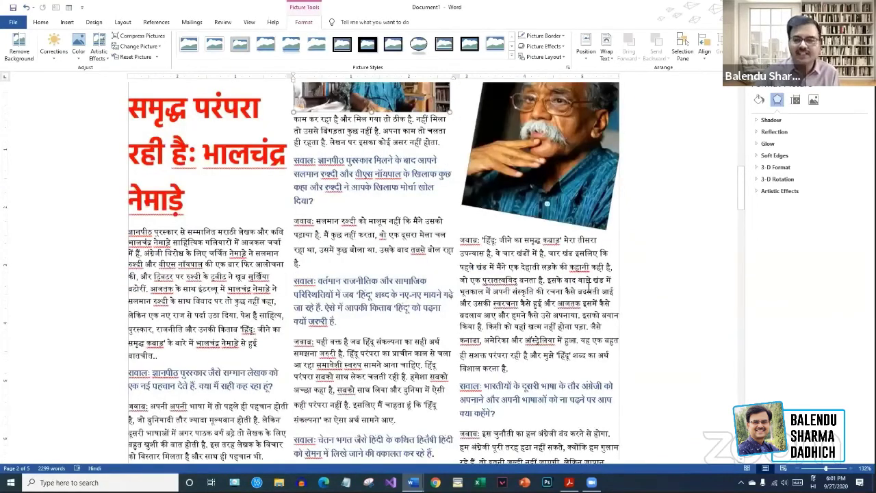
scroll(589, 288, up, 15)
scroll(569, 308, down, 10)
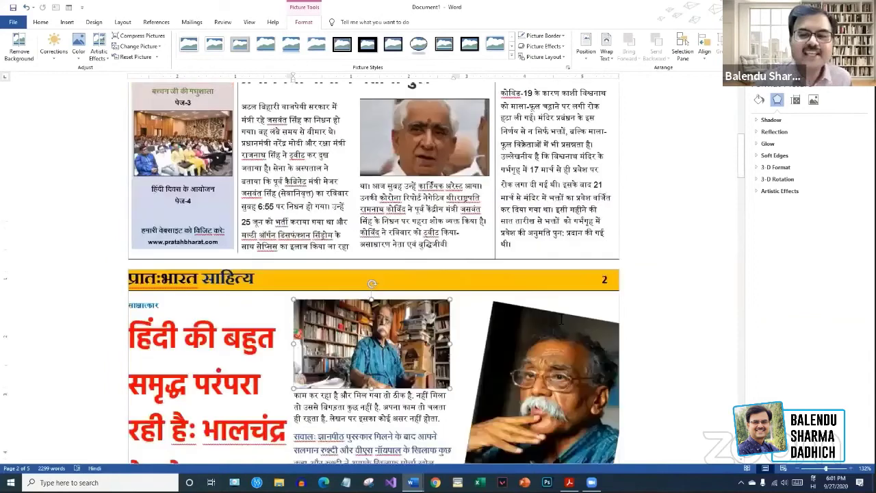
scroll(366, 256, down, 10)
scroll(366, 258, up, 3)
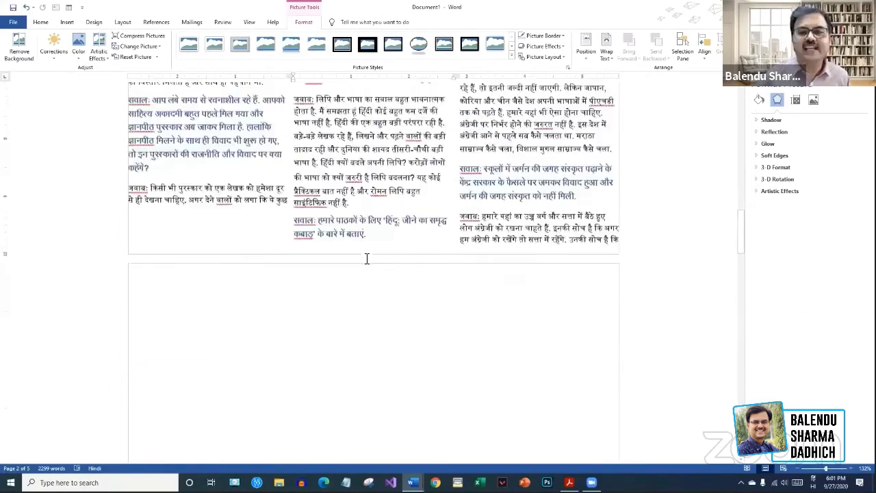
scroll(373, 264, up, 12)
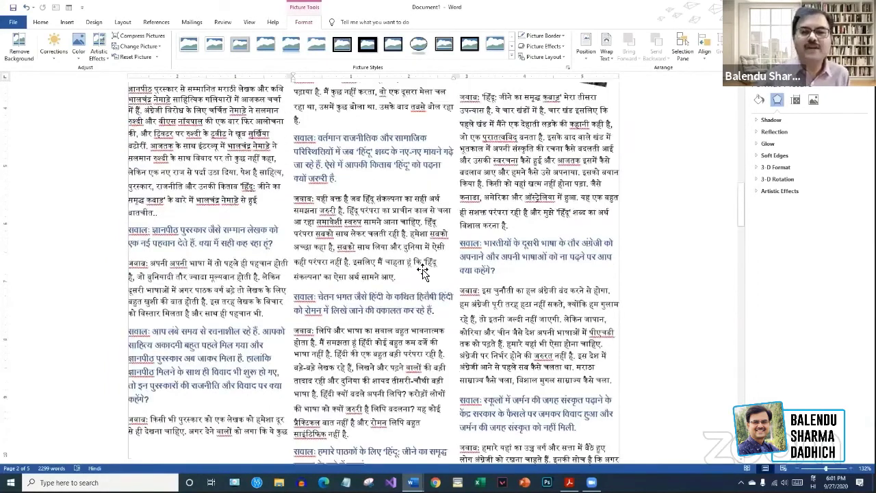
- Review the laid-out front page and the page 2 interview from the masthead down to the foot of the columns
scroll(438, 273, up, 10)
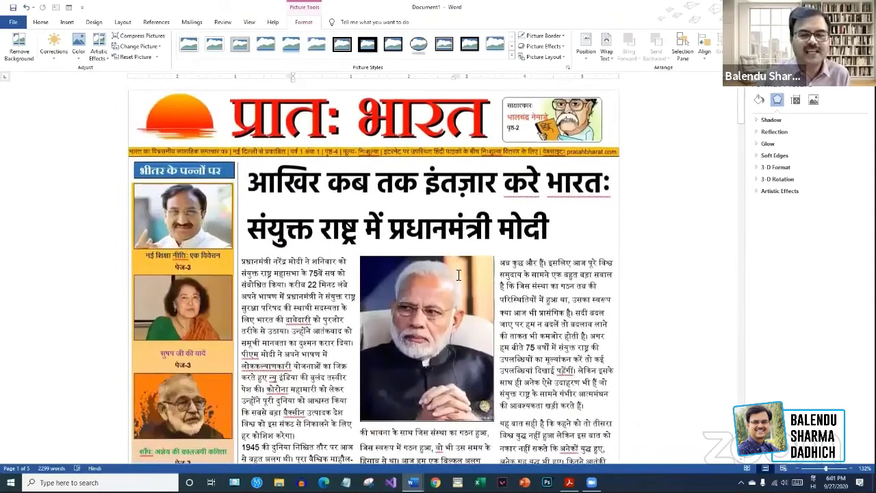
scroll(459, 276, down, 3)
scroll(459, 275, down, 5)
scroll(459, 274, down, 7)
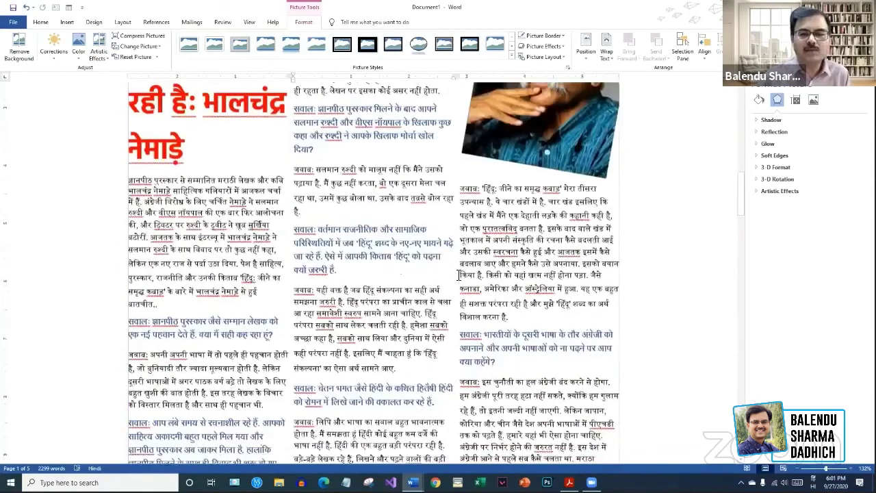
scroll(458, 275, up, 2)
scroll(459, 275, down, 6)
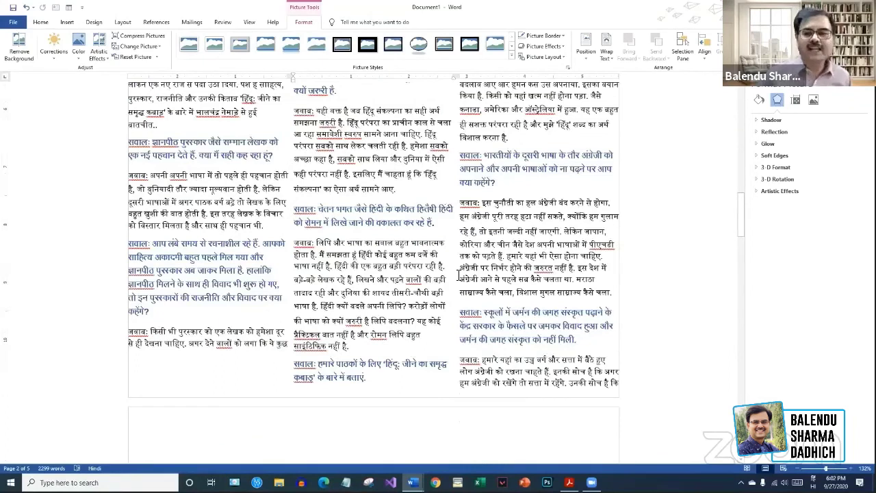
scroll(458, 275, up, 14)
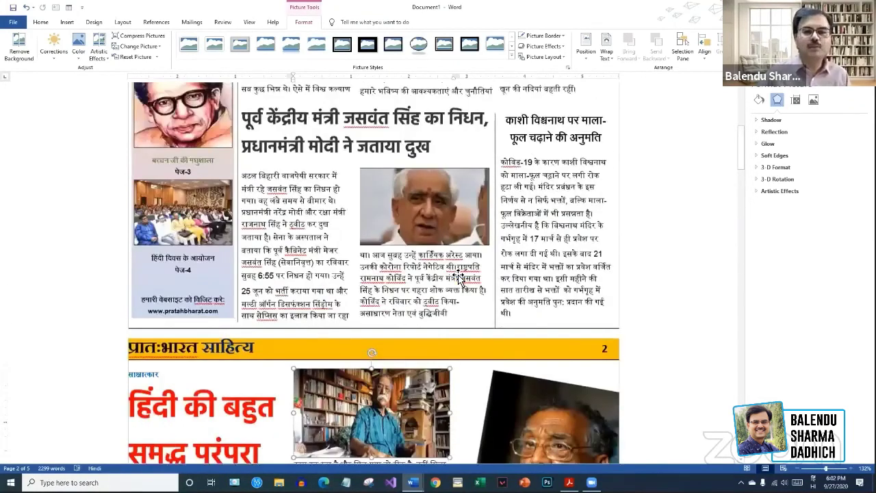
scroll(455, 274, up, 4)
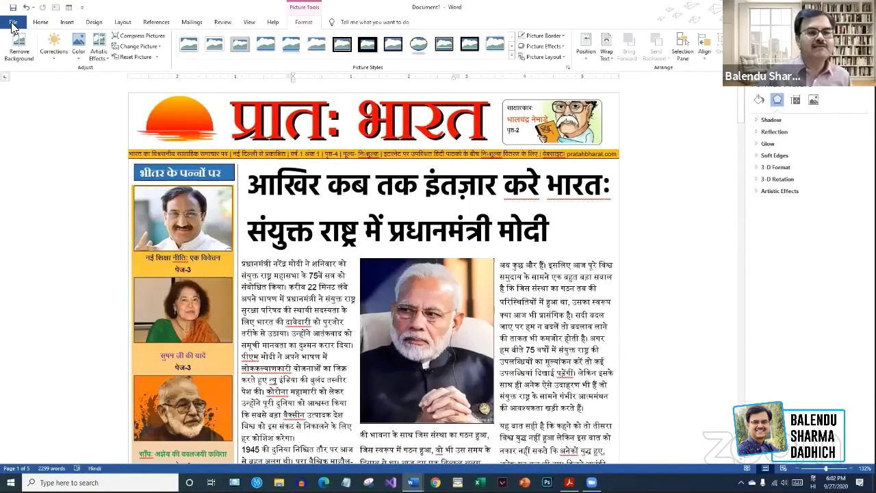
- Export the newspaper as a PDF named प्रातःभारत to the Desktop, with Standard optimization and opening after publishing
click(12, 24)
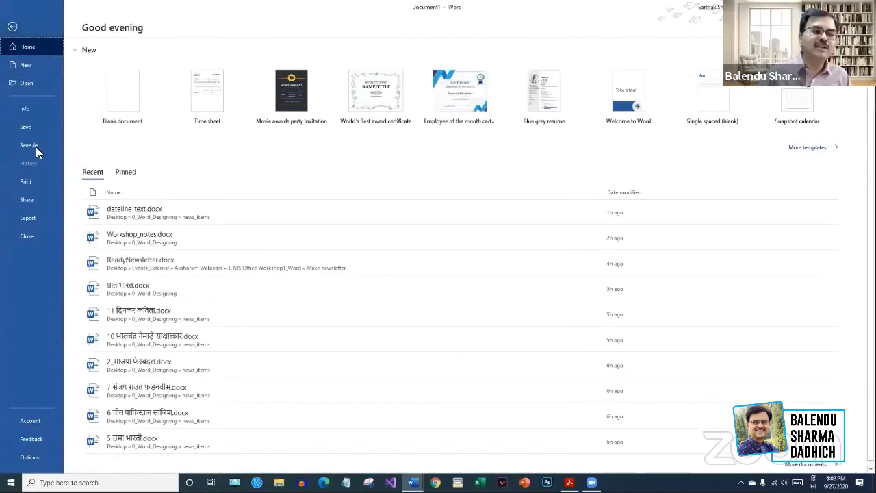
click(30, 219)
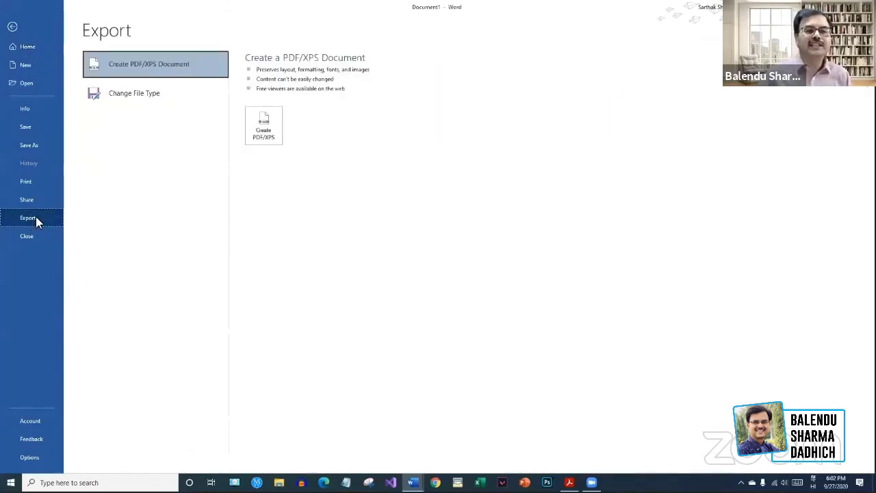
click(263, 122)
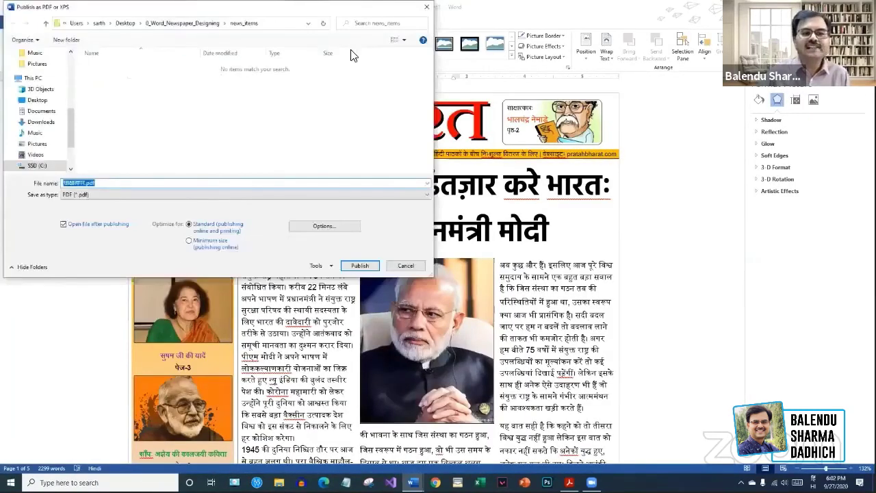
scroll(246, 102, up, 5)
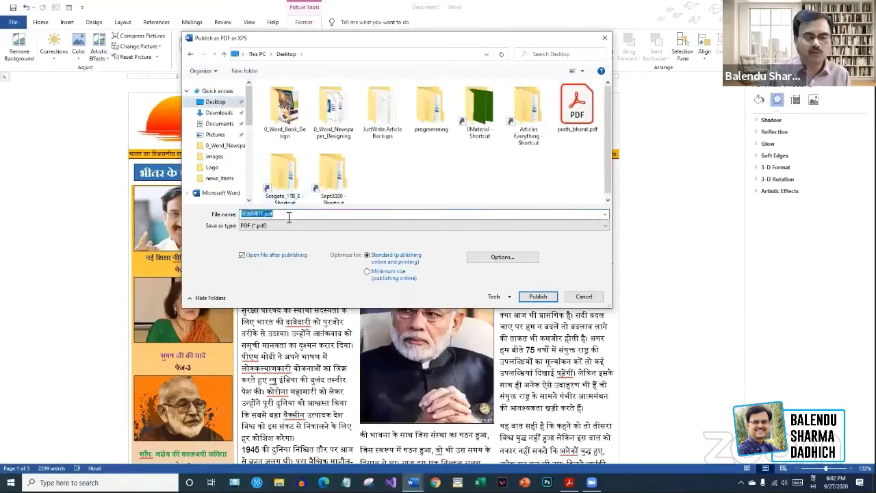
text(प्रातःभारत)
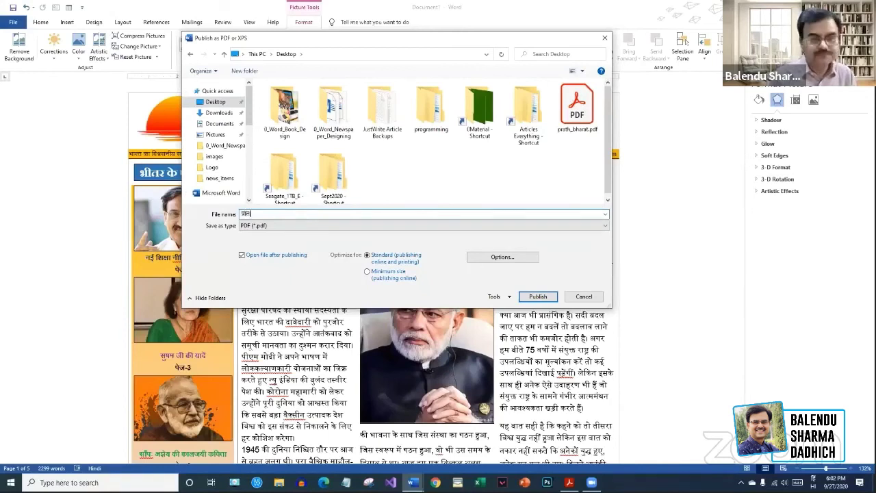
click(537, 296)
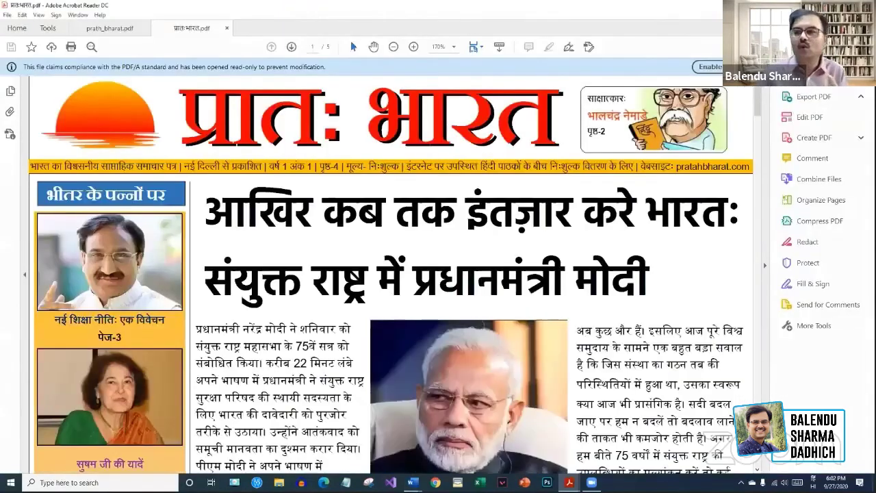
- Look through all pages of the exported प्रातःभारत.pdf in Acrobat Reader and return to the front page
click(866, 4)
click(498, 259)
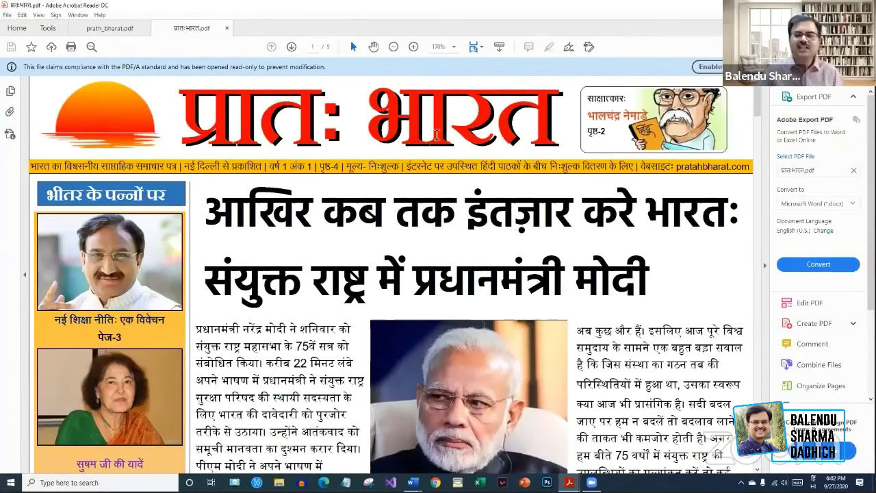
scroll(432, 175, down, 5)
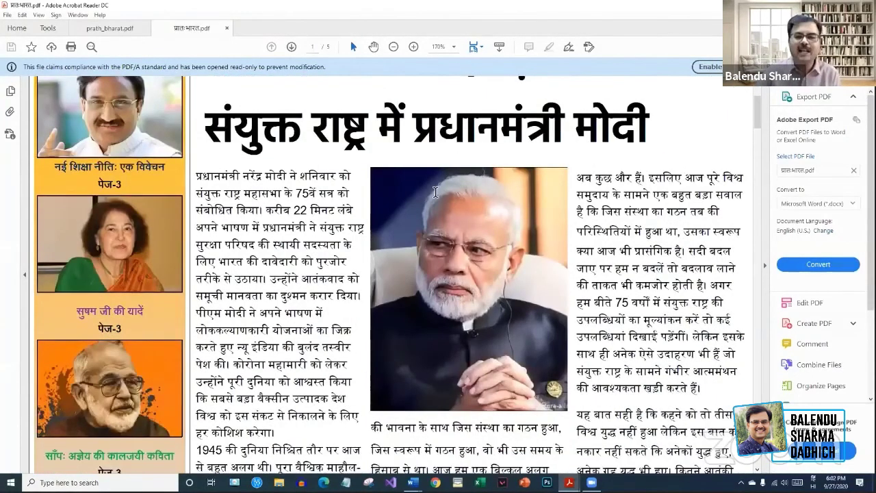
scroll(437, 202, down, 15)
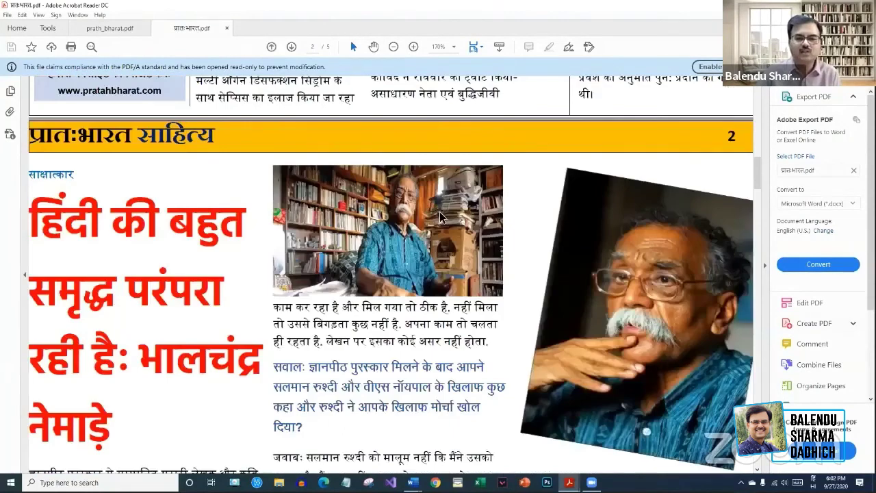
scroll(441, 216, down, 15)
drag(756, 257, 747, 286)
scroll(531, 203, down, 12)
scroll(534, 219, down, 10)
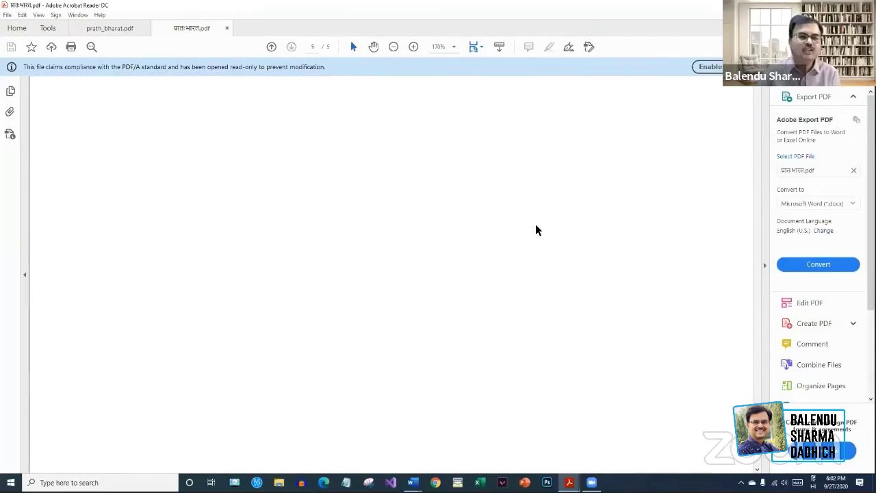
scroll(535, 231, up, 5)
scroll(388, 175, up, 1)
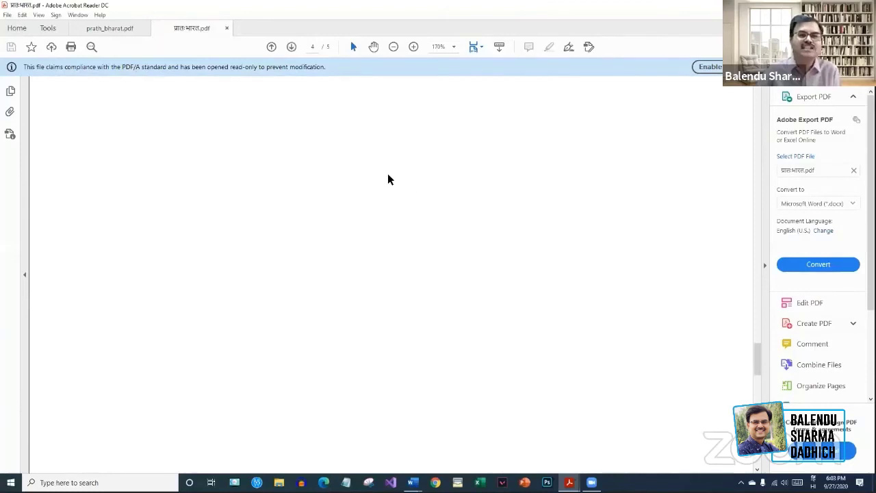
drag(757, 356, 755, 98)
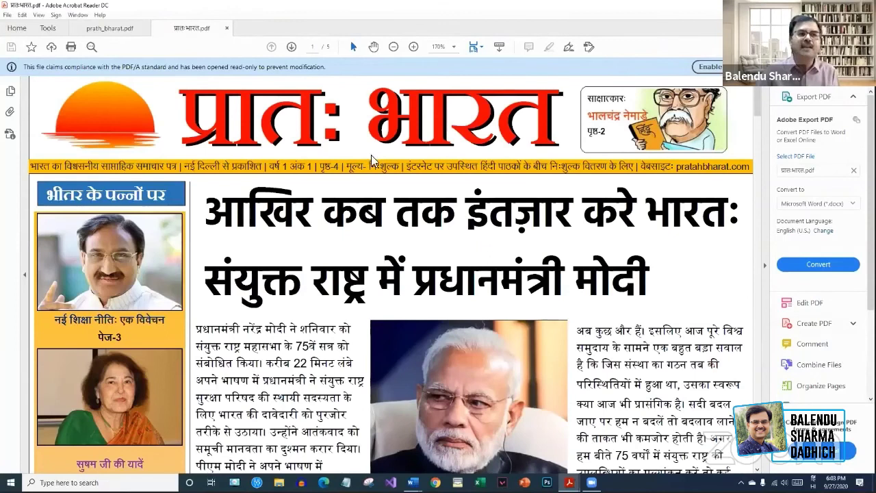
- Set up printing of the PDF with Microsoft Print to PDF as the printer and the page range 1 - 2
key(alt+f)
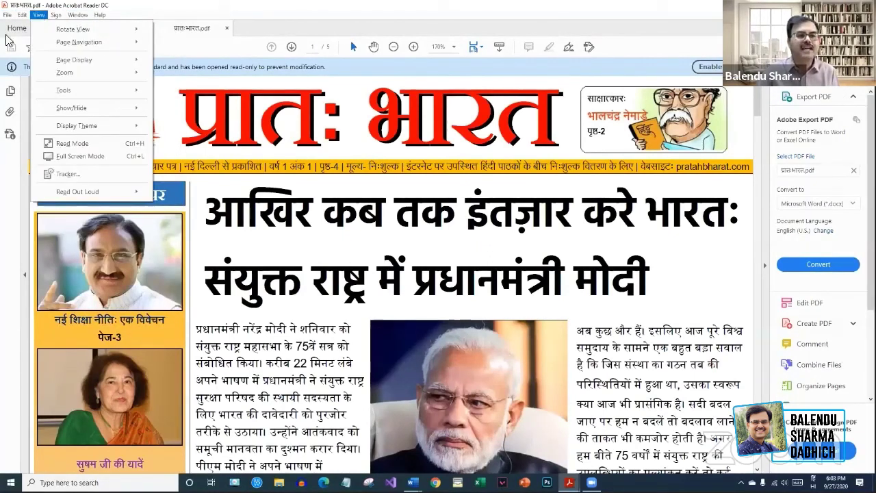
mouse_move(8, 16)
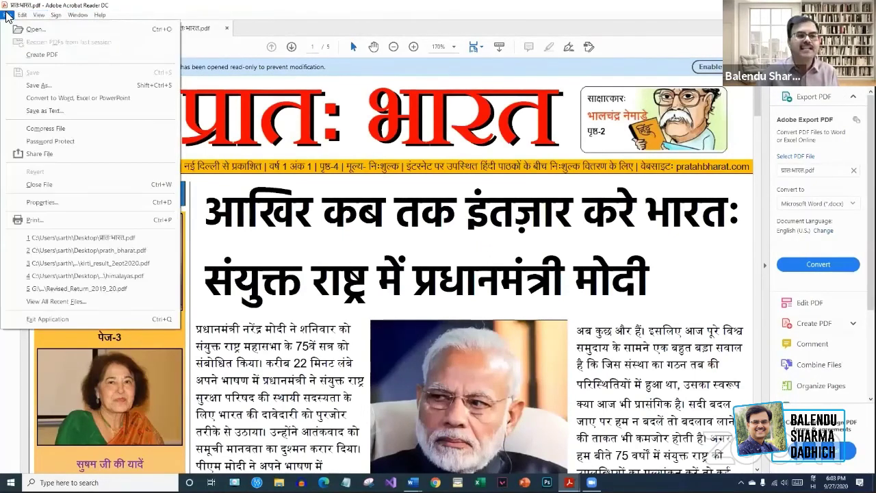
click(36, 220)
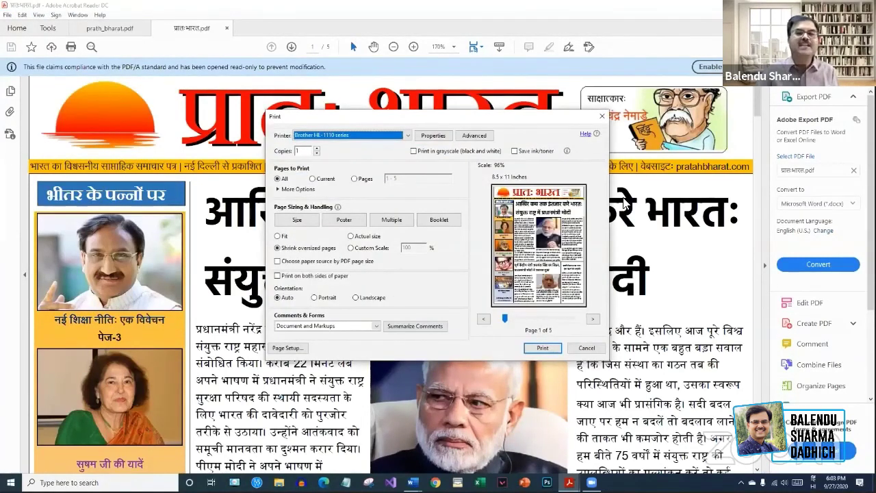
click(408, 139)
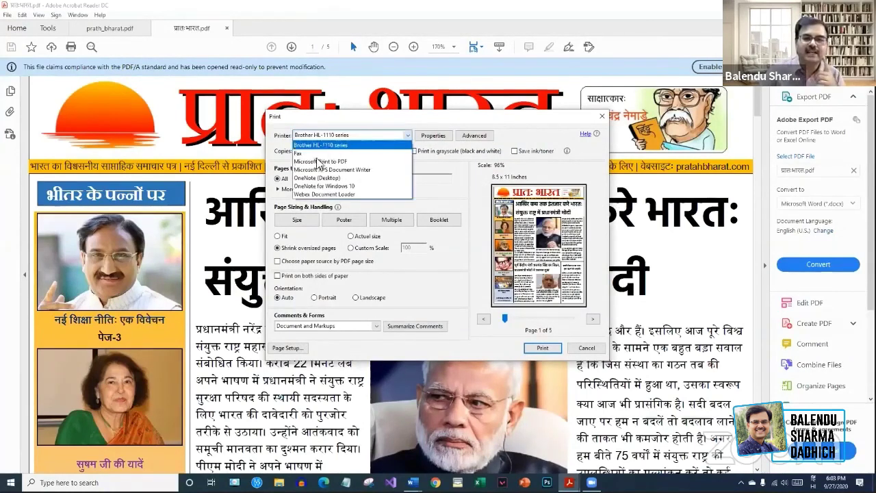
click(365, 162)
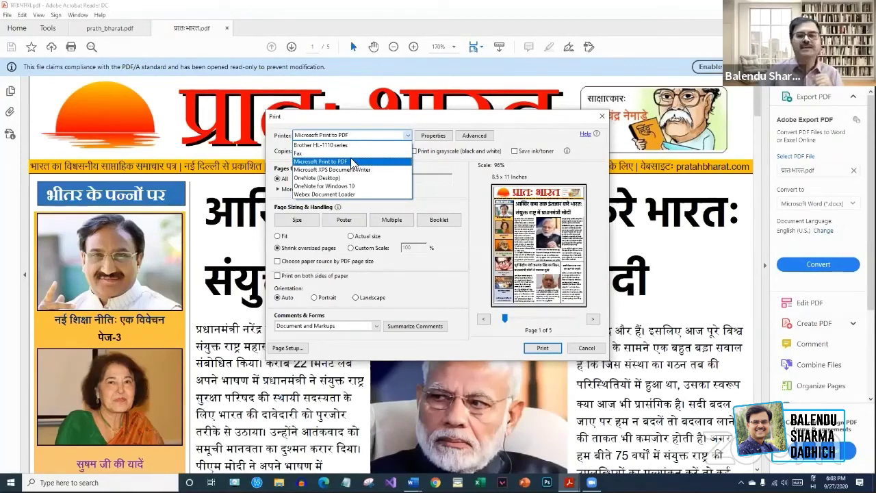
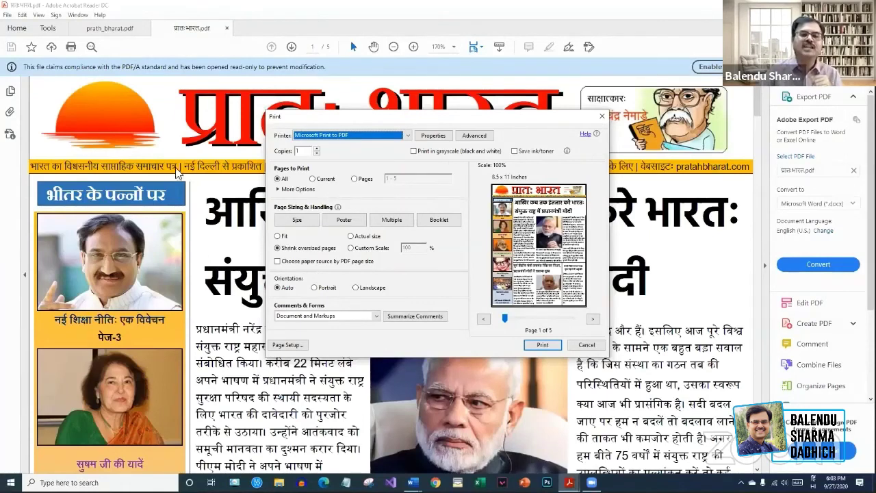
click(355, 180)
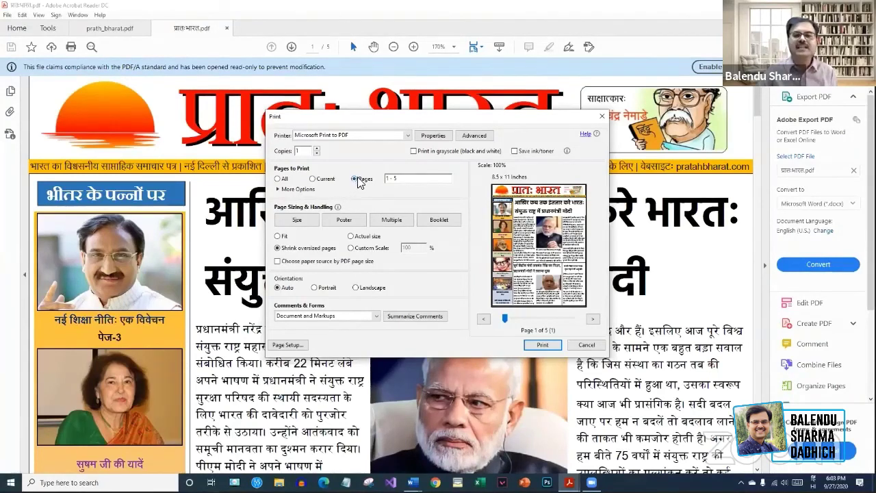
drag(388, 179, 402, 179)
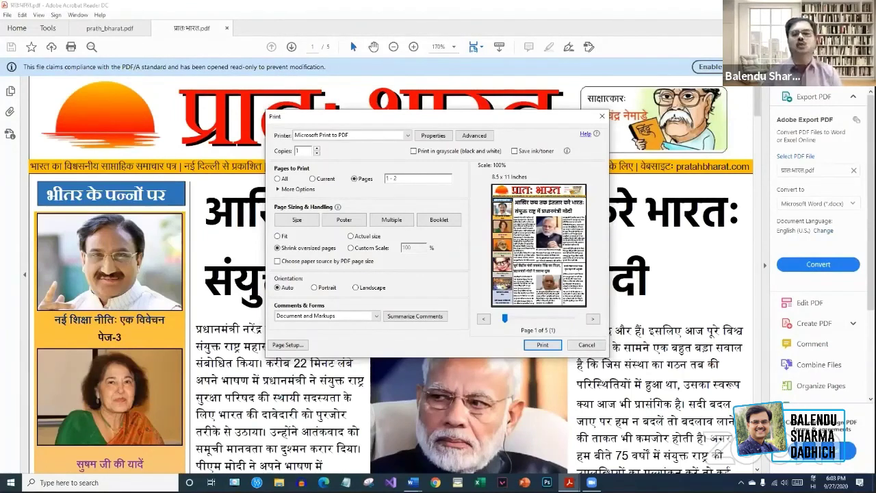
click(545, 347)
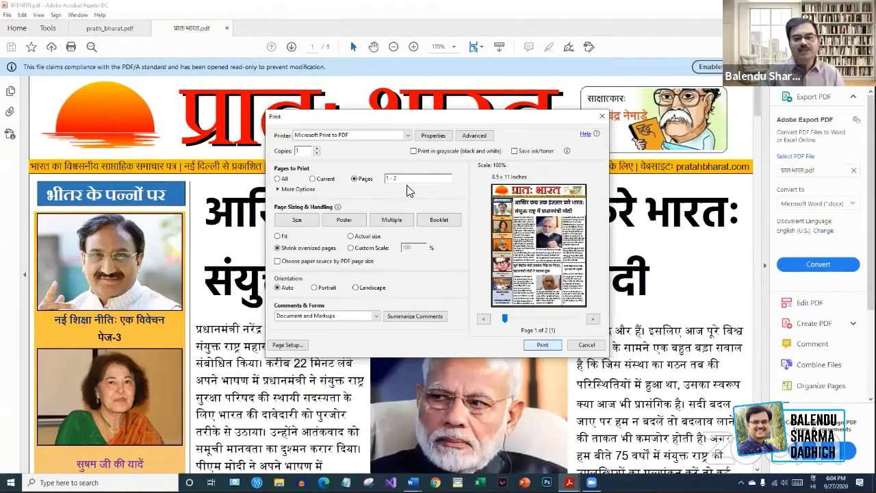
- Print the chosen pages to a PDF file named प्रातःभारत-1 on the Desktop
click(543, 345)
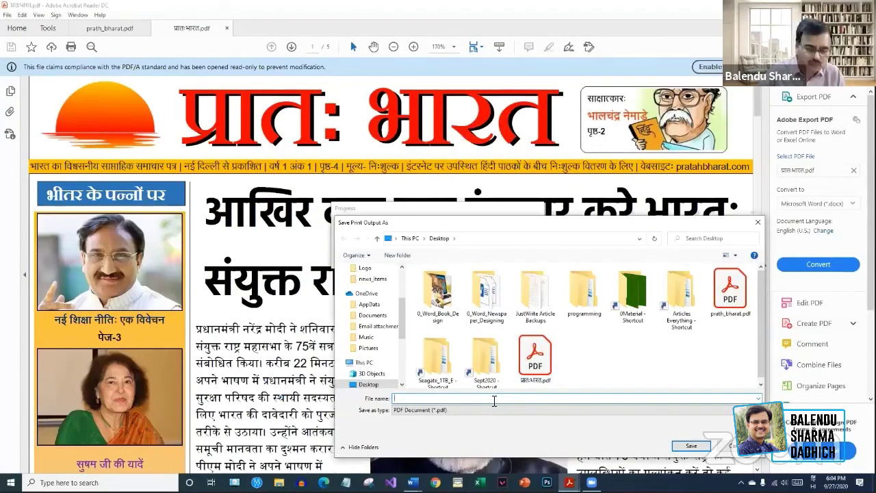
text(प्रात)
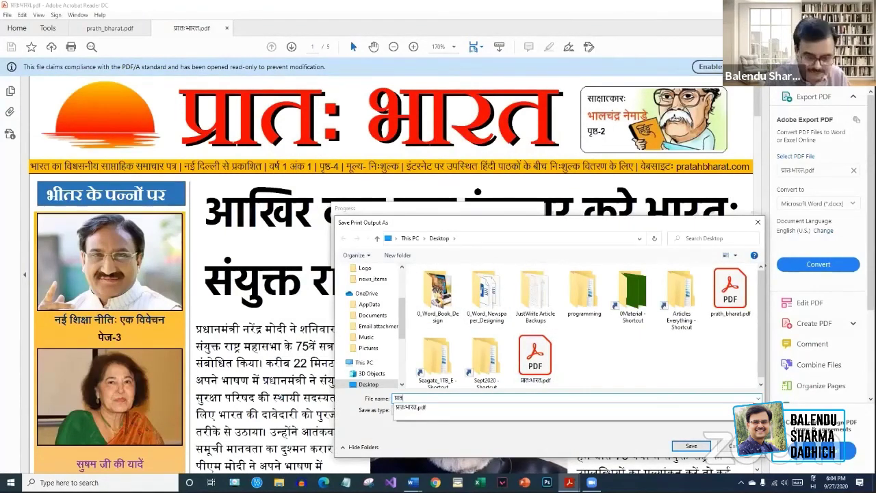
text(ःभारत-1)
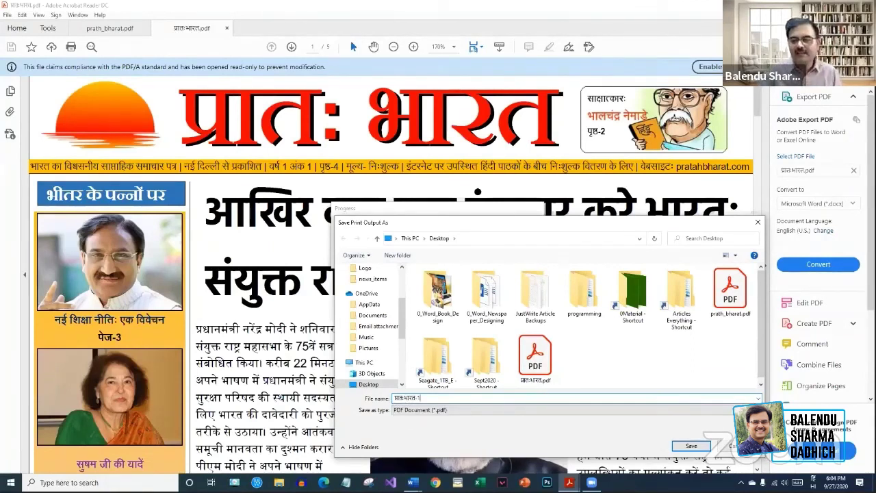
click(692, 446)
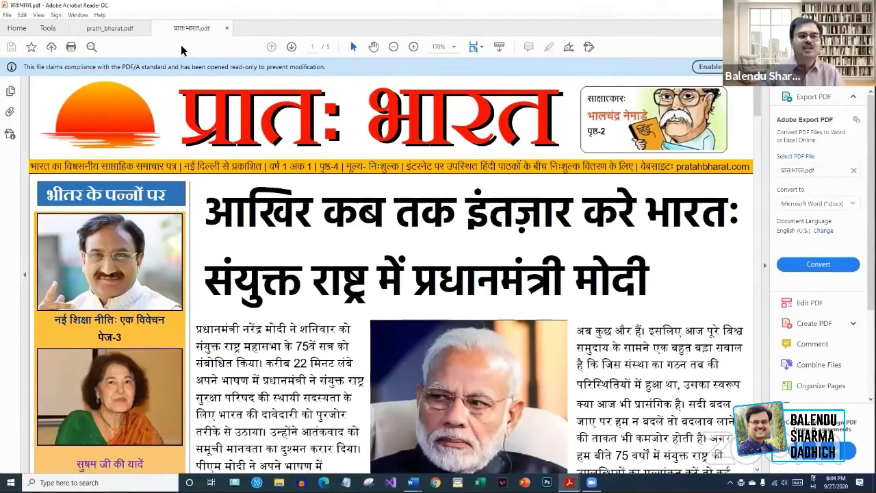
- Close Acrobat Reader, clear the blank Word document out of the way and open प्रातःभारत-1.pdf from the desktop
click(864, 6)
click(393, 258)
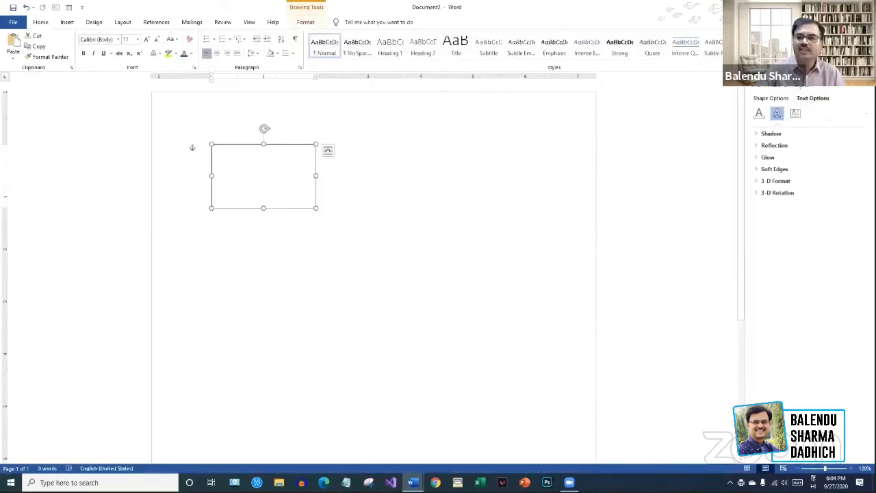
click(824, 7)
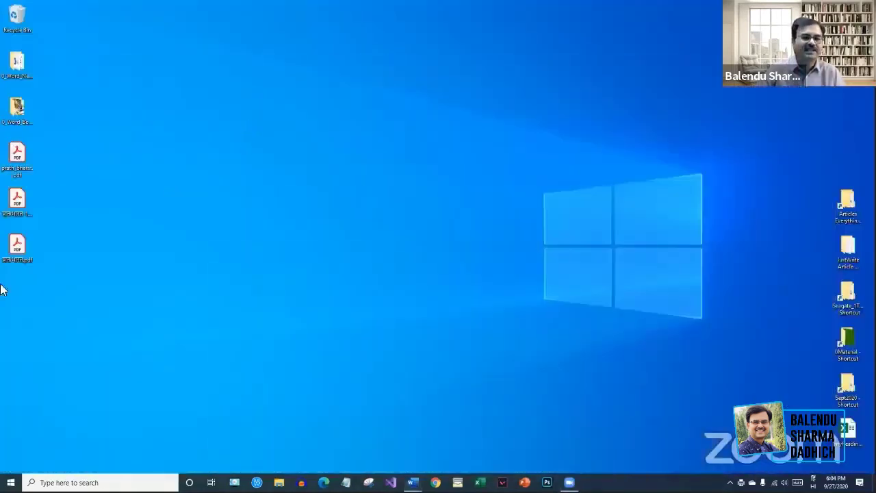
double_click(20, 205)
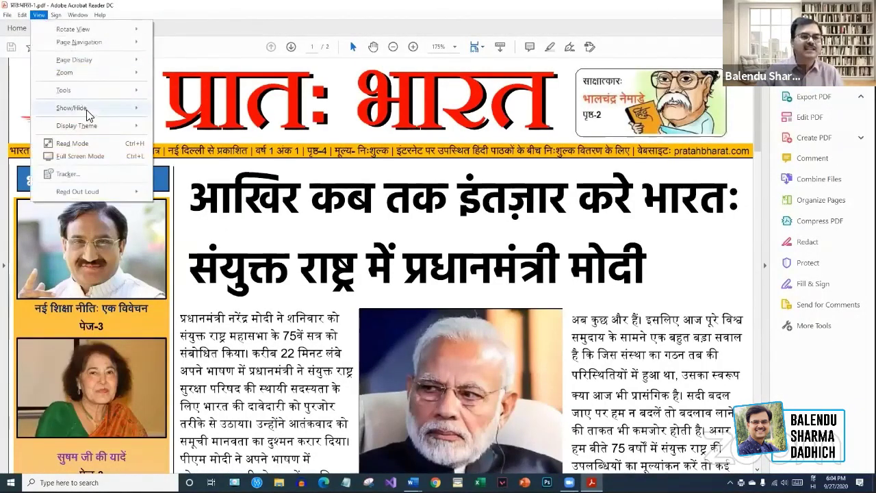
- Collapse the Tools Pane so the front page of प्रातःभारत-1.pdf has more room, and view its lead story
mouse_move(130, 107)
click(177, 123)
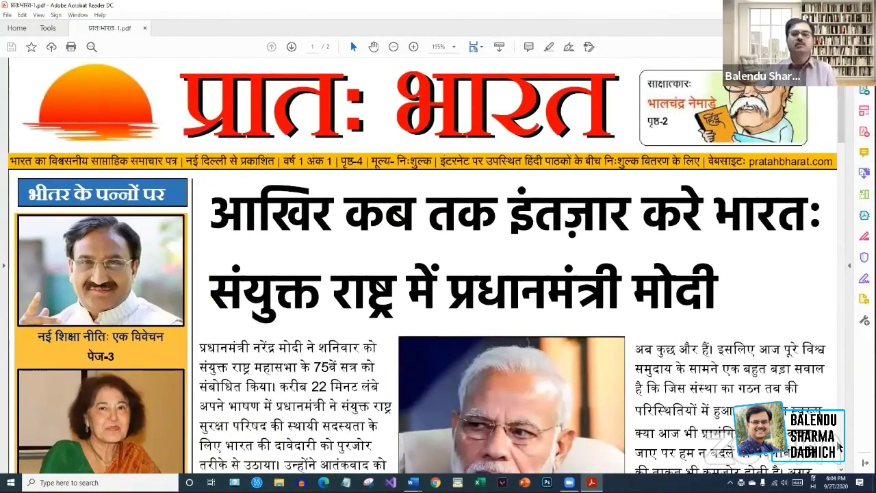
scroll(808, 266, down, 2)
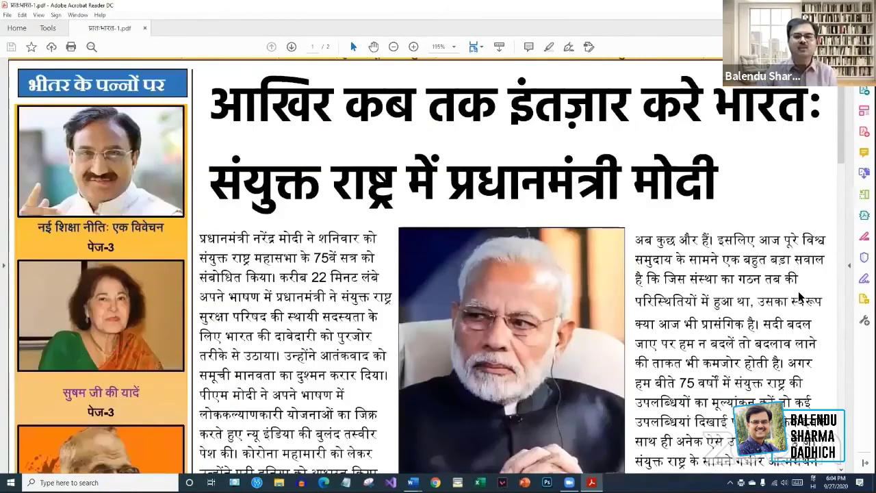
- Read through both pages of the exported newspaper, from the lead story to the interview on page 2, and return to the masthead
scroll(765, 316, down, 6)
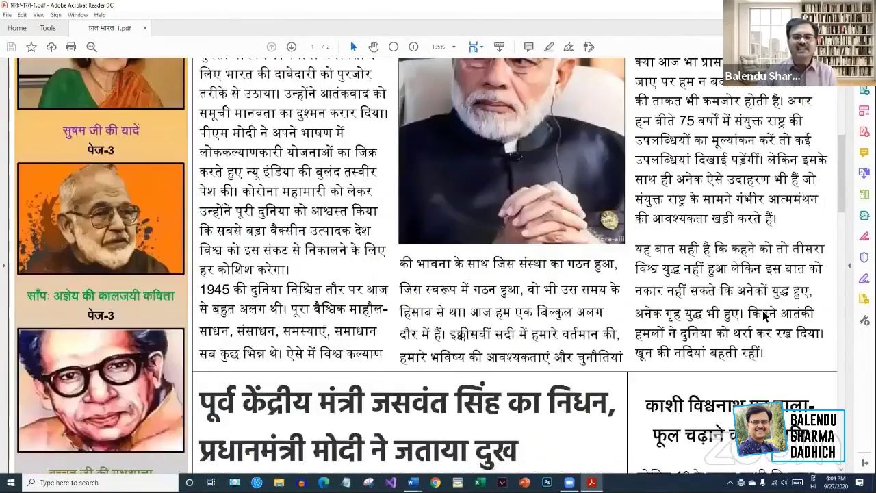
scroll(765, 316, down, 4)
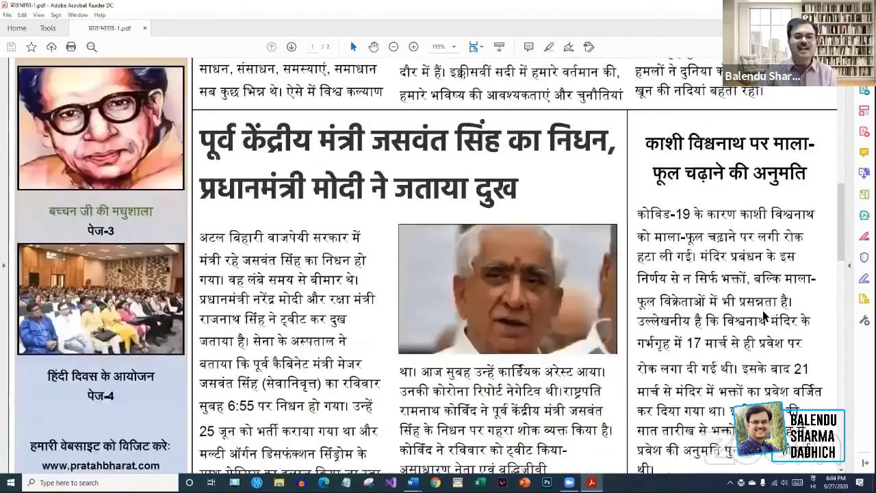
scroll(765, 313, down, 5)
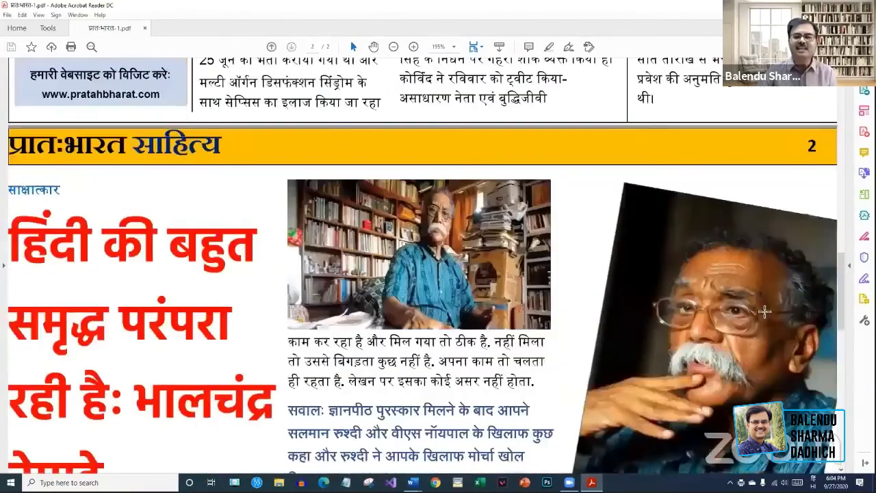
scroll(748, 317, down, 6)
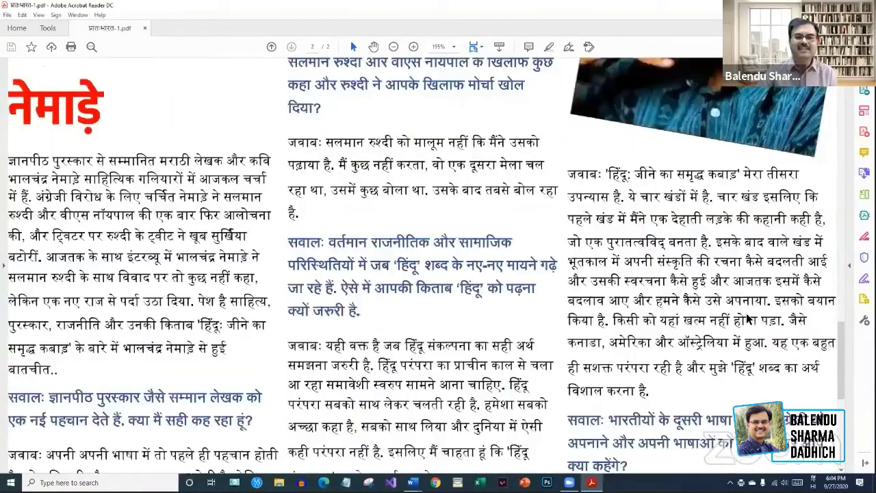
scroll(749, 319, down, 3)
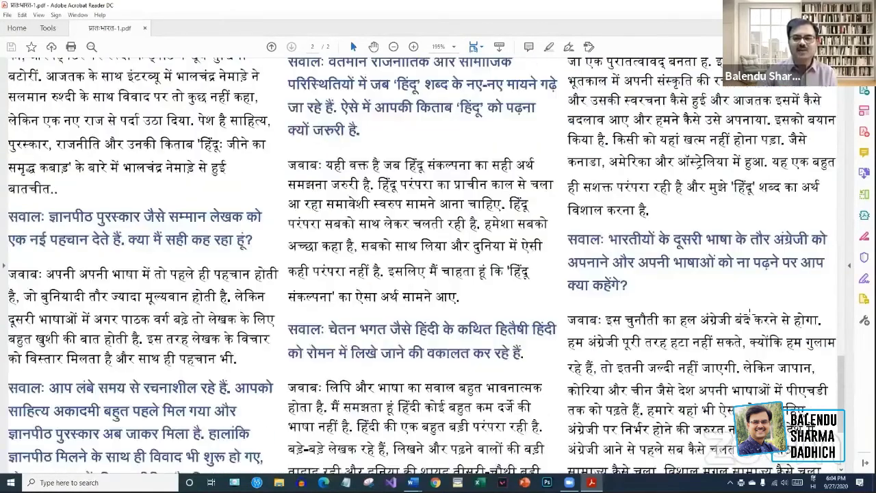
scroll(748, 315, up, 14)
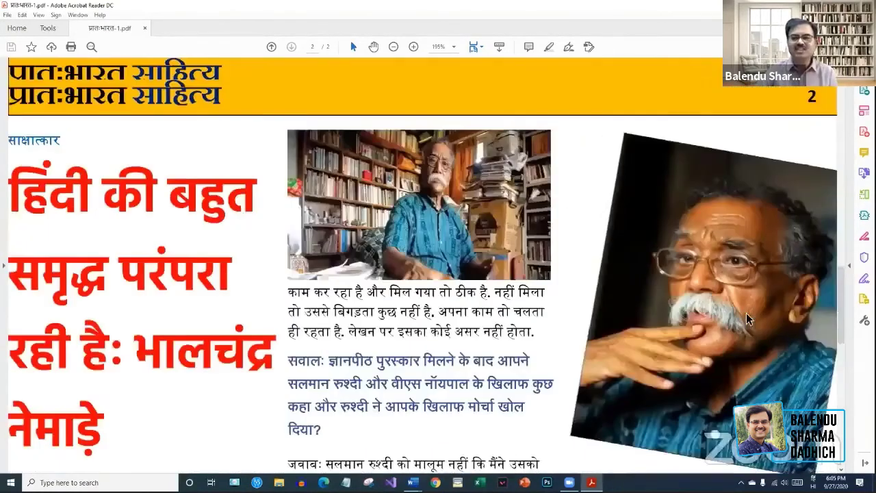
scroll(748, 316, up, 1)
scroll(748, 318, up, 10)
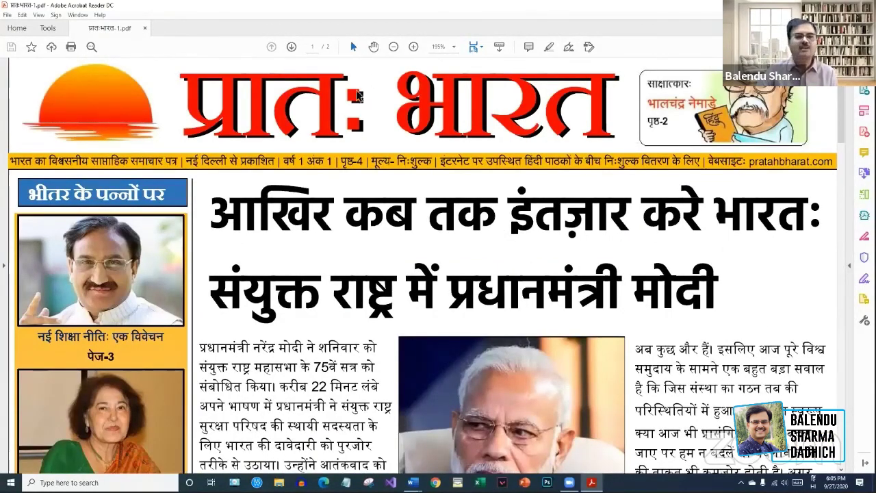
- Set the PDF zoom to 75% and review the overall layout of pages 1 and 2, finishing on the front page
click(453, 47)
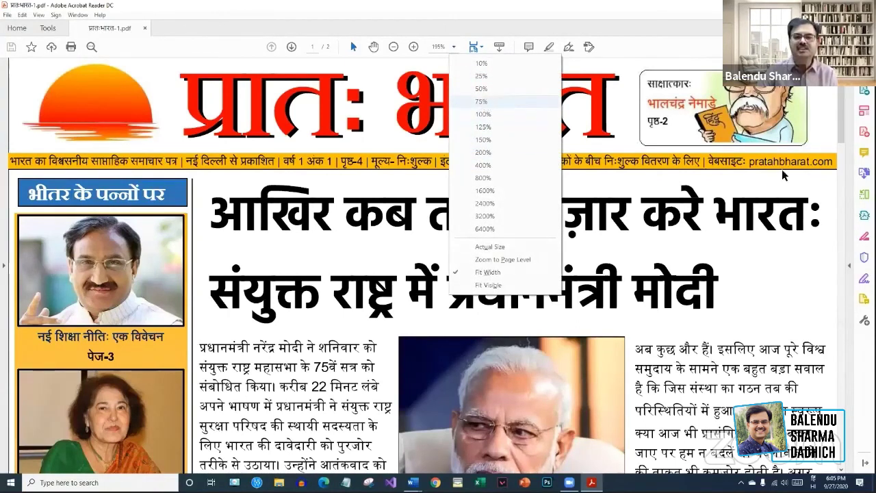
click(482, 102)
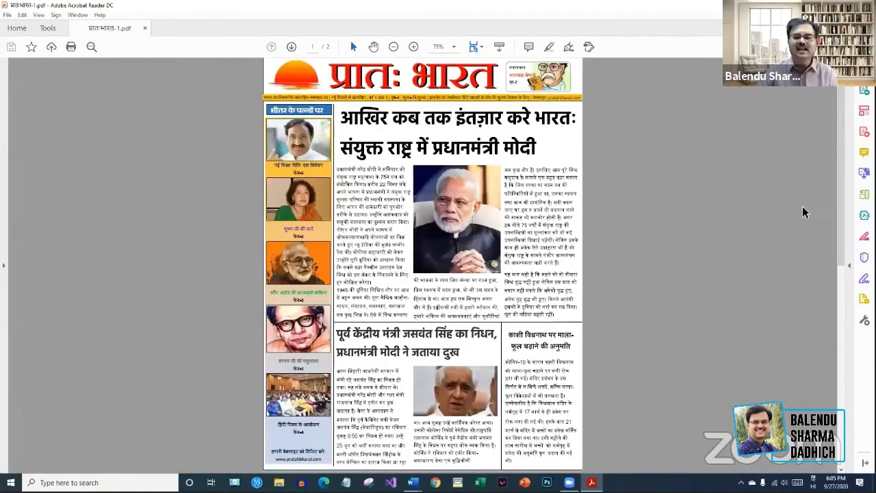
scroll(842, 103, down, 5)
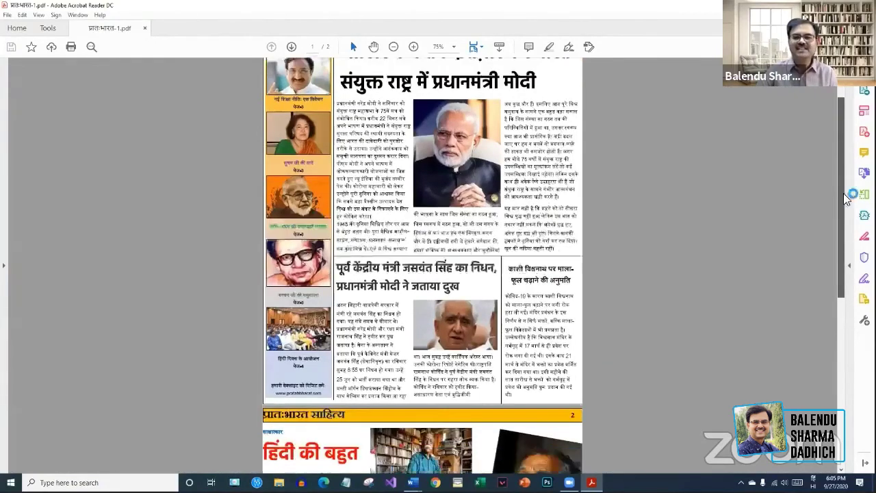
scroll(856, 316, down, 2)
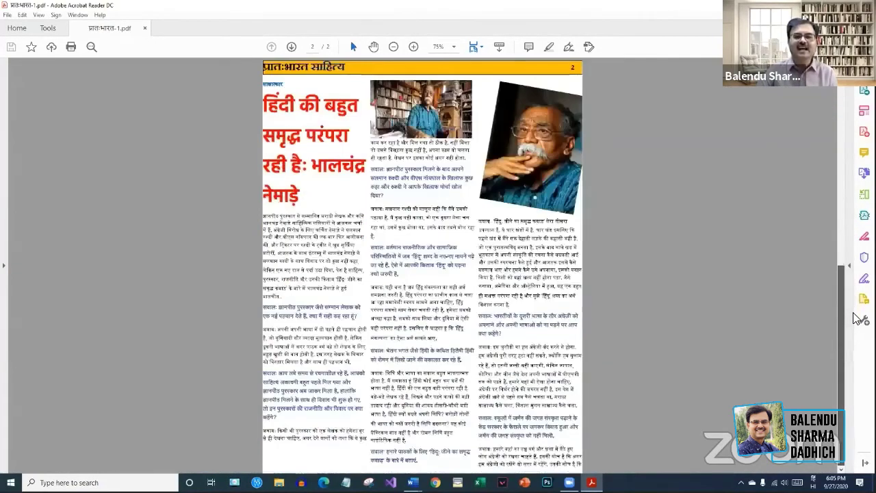
scroll(830, 89, up, 1)
scroll(830, 88, up, 5)
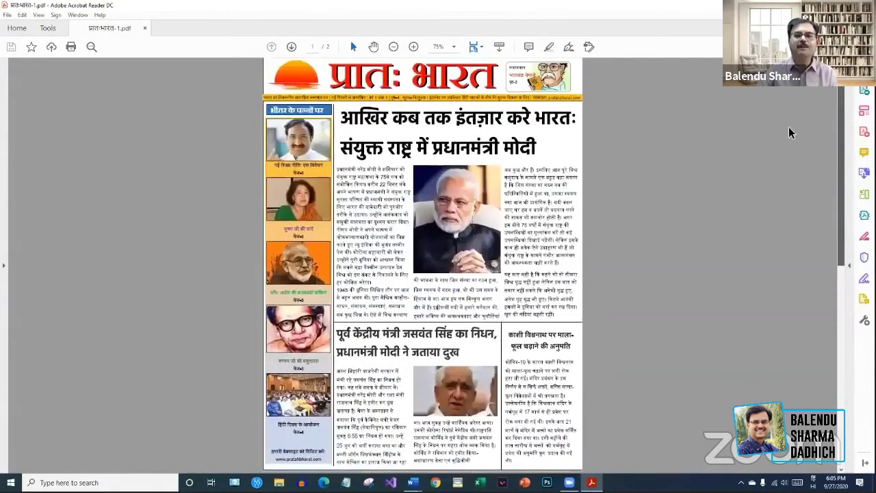